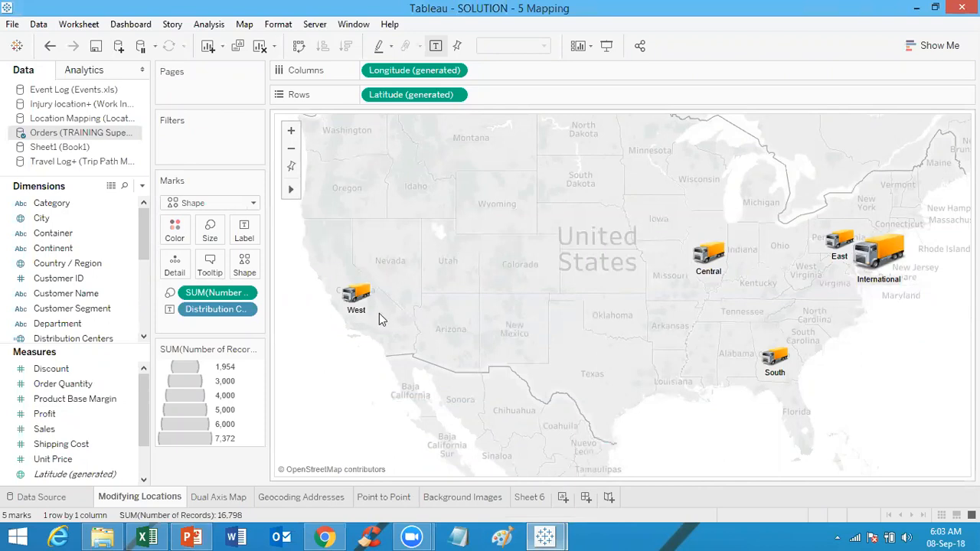
# Step: Inspect the distribution center marks on the Modifying Locations map and review the activity slide in PowerPoint
pyautogui.moveTo(357, 305)
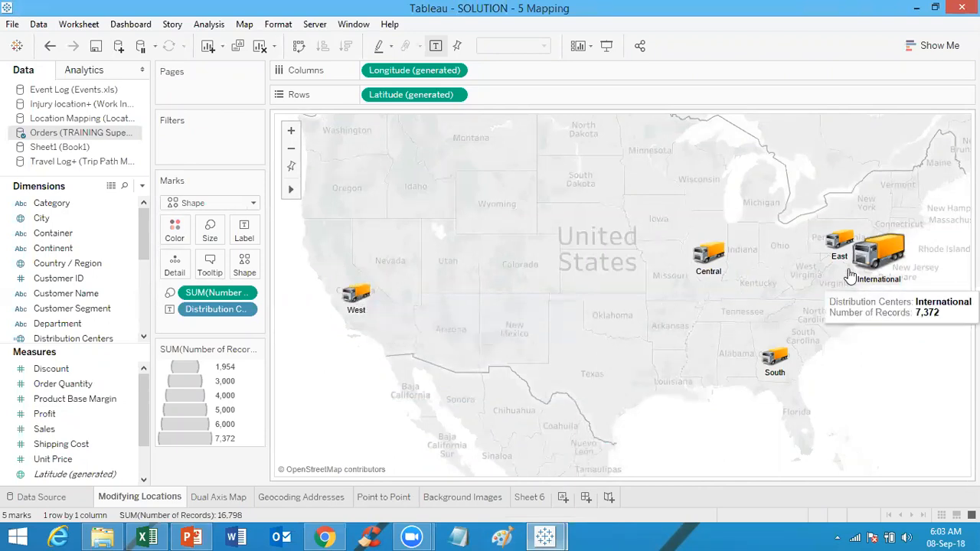
pyautogui.moveTo(850, 266)
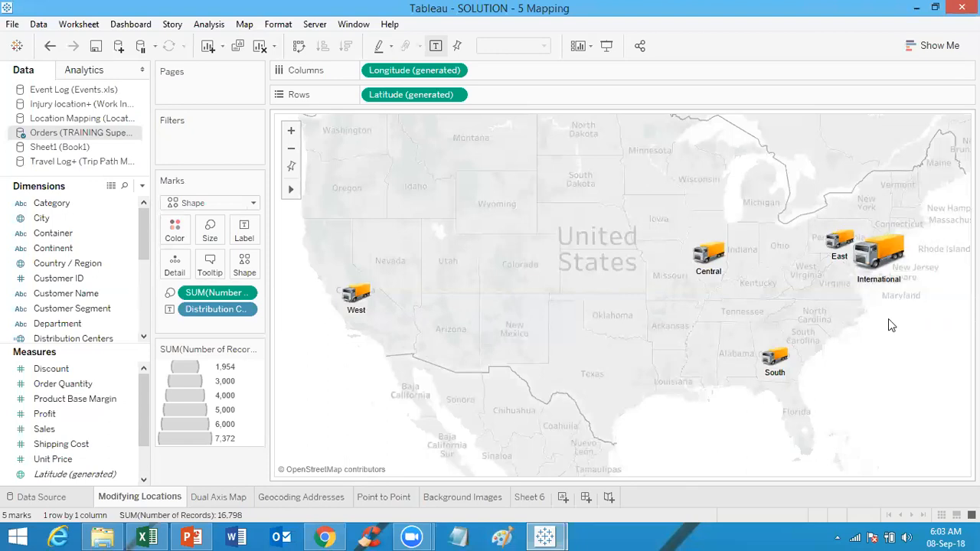
pyautogui.moveTo(892, 281)
pyautogui.hotkey('alt', 'Tab')
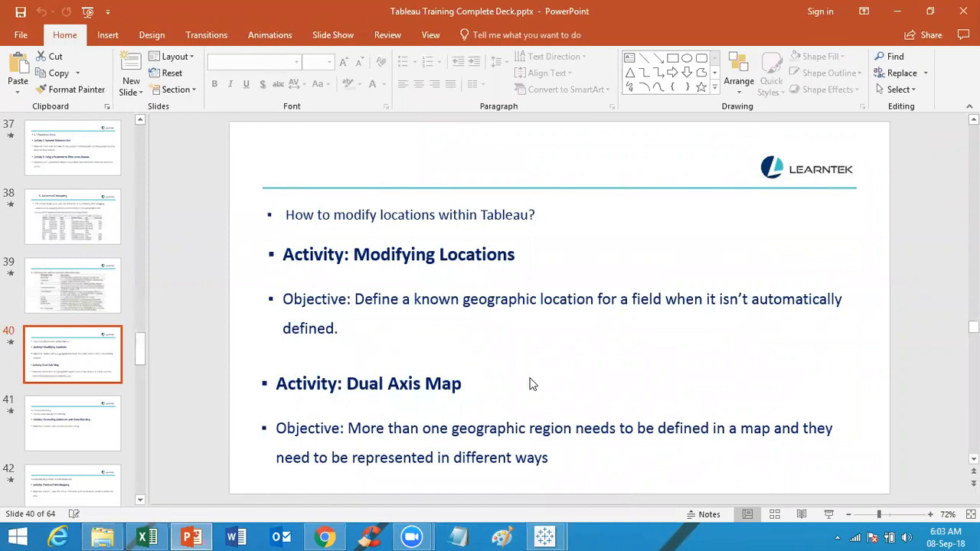
pyautogui.hotkey('alt', 'Tab')
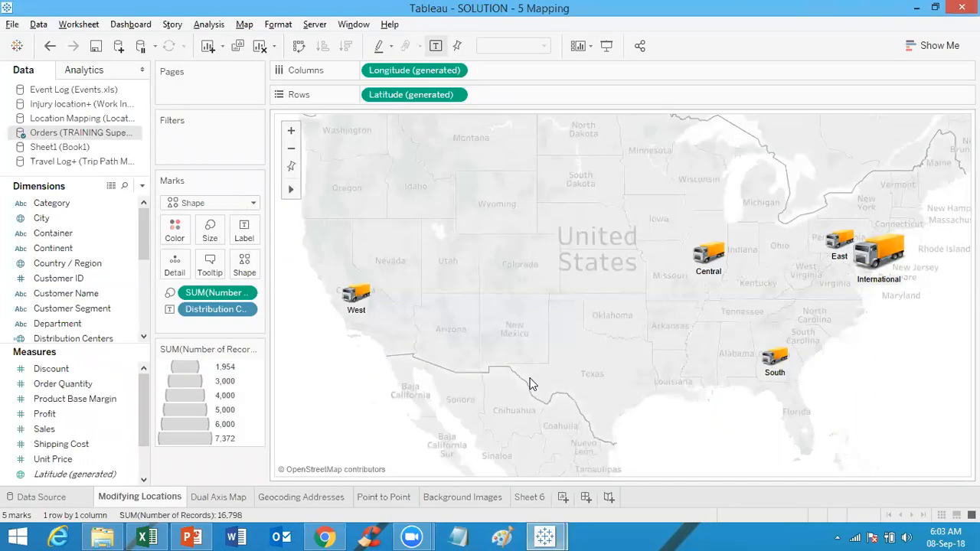
# Step: Switch through the Dual Axis Map sheet to the Geocoding Addresses sheet
pyautogui.click(219, 498)
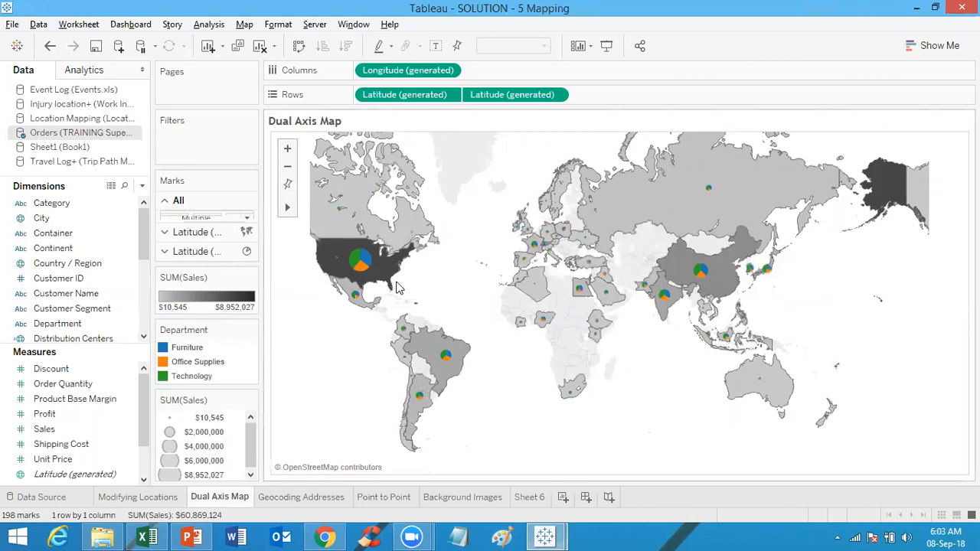
pyautogui.moveTo(356, 269)
pyautogui.click(282, 503)
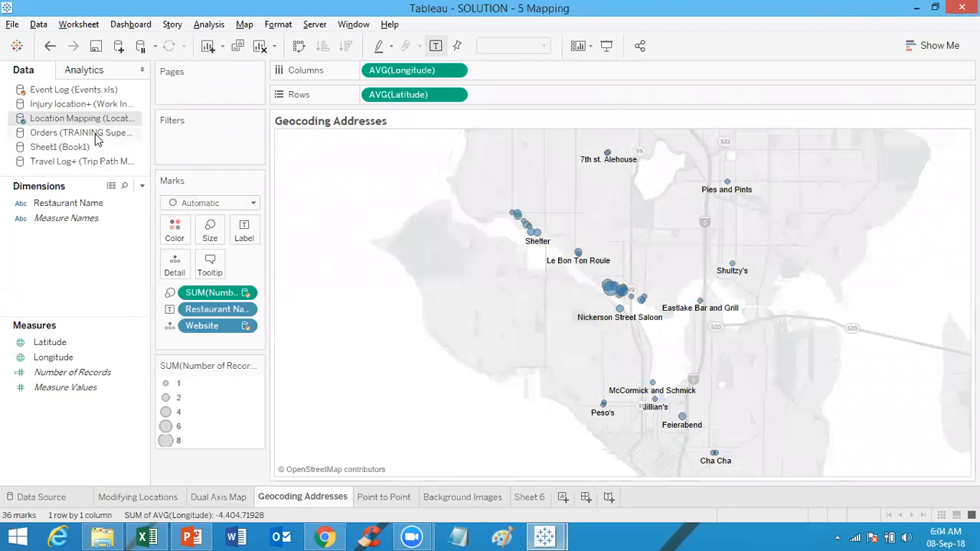
# Step: Select the Event Log data source and inspect a restaurant mark's tooltip details
pyautogui.click(73, 92)
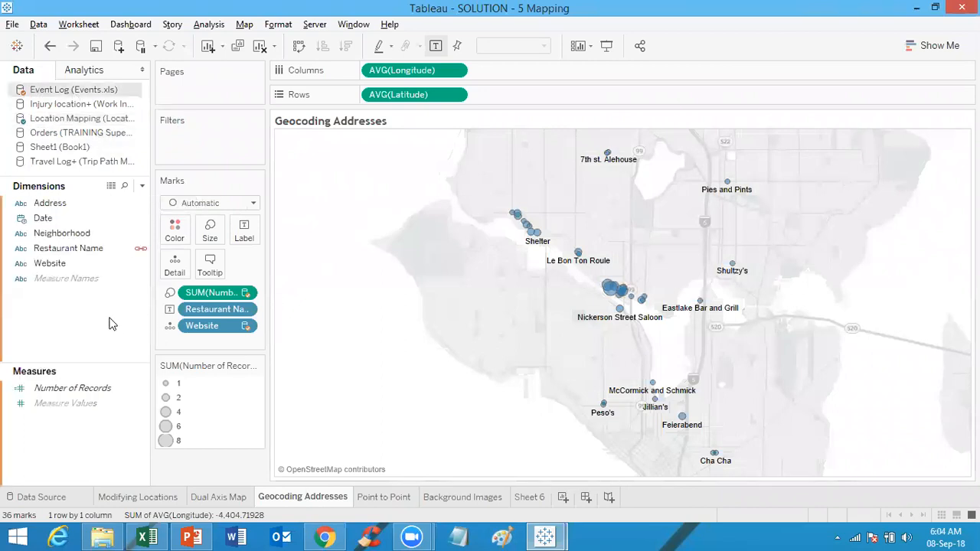
pyautogui.click(88, 252)
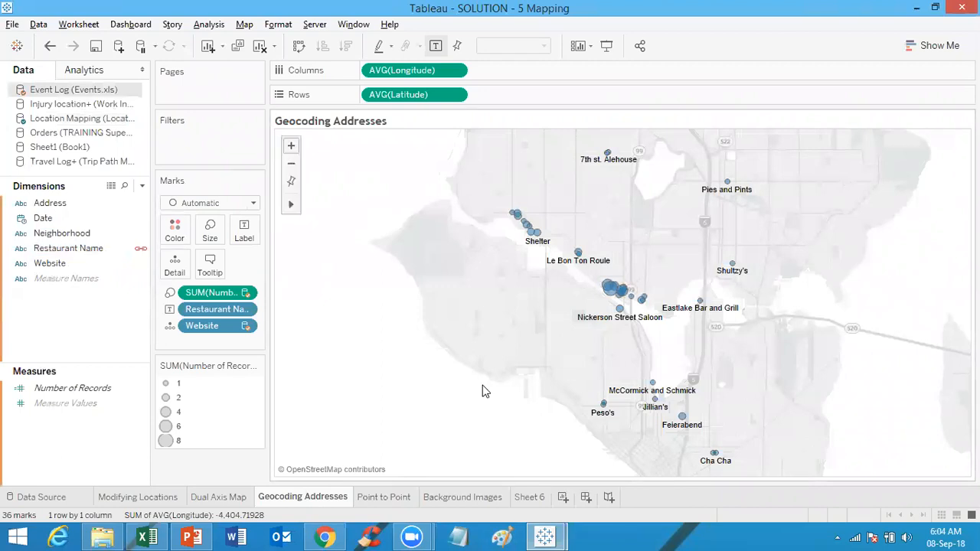
pyautogui.moveTo(732, 314)
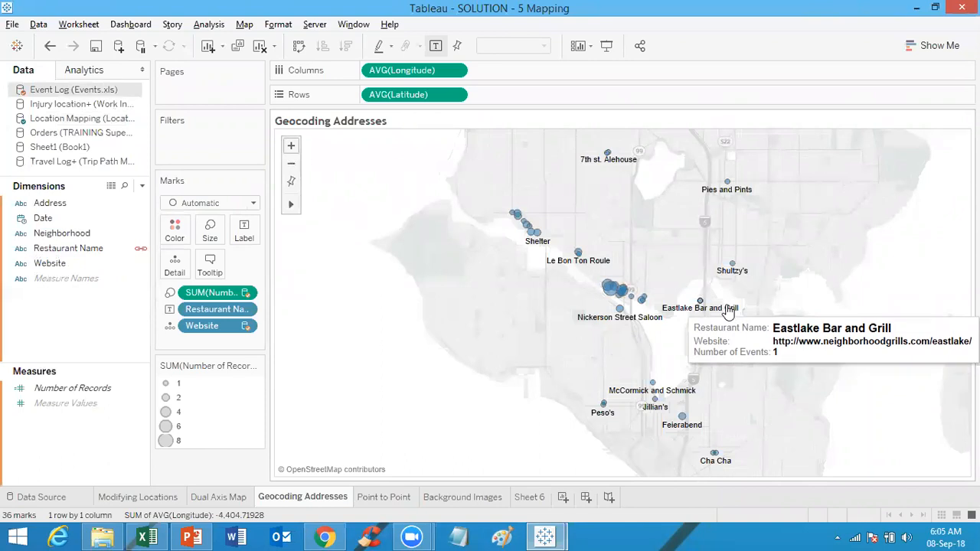
# Step: Open the Point to Point sheet and review the Map Services dialog and its add options, then close it
pyautogui.click(385, 496)
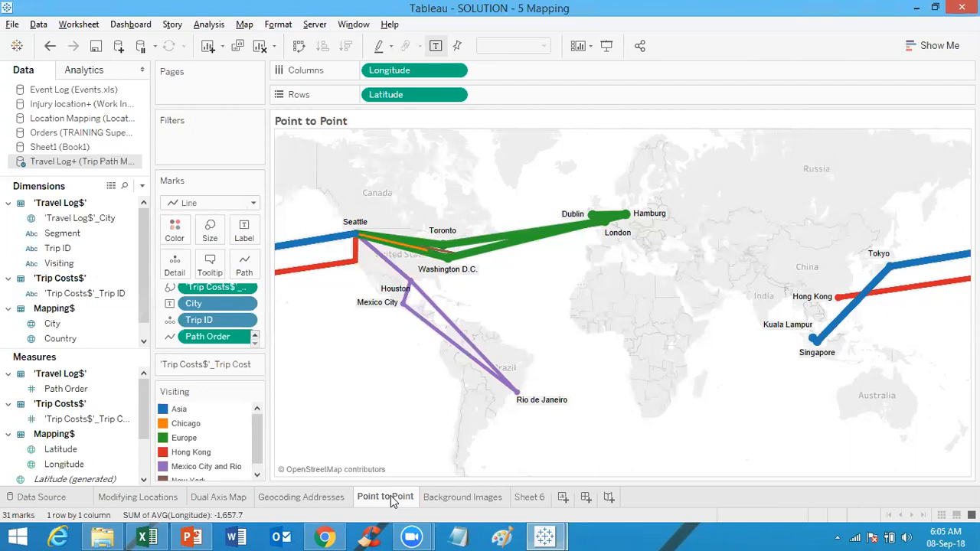
pyautogui.click(252, 29)
pyautogui.moveTo(261, 49)
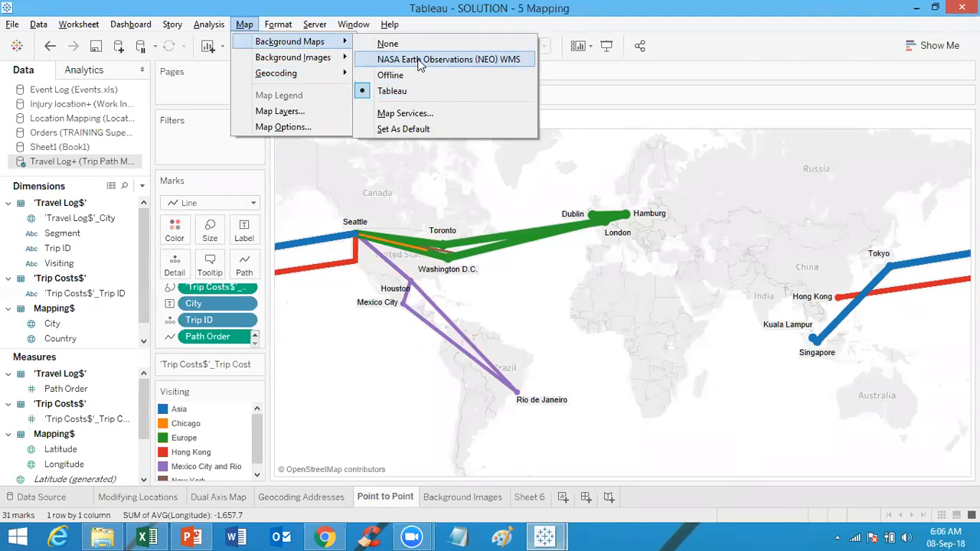
pyautogui.click(423, 114)
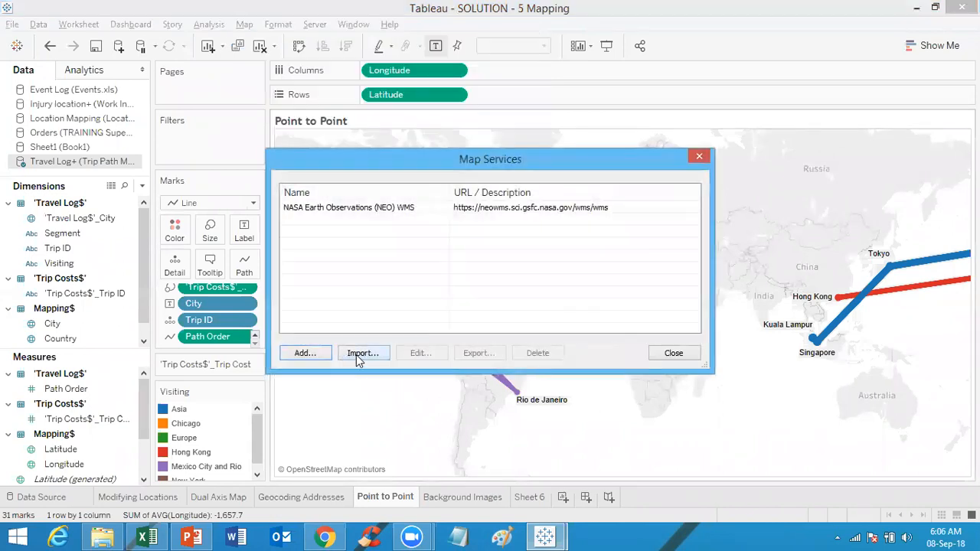
pyautogui.click(312, 358)
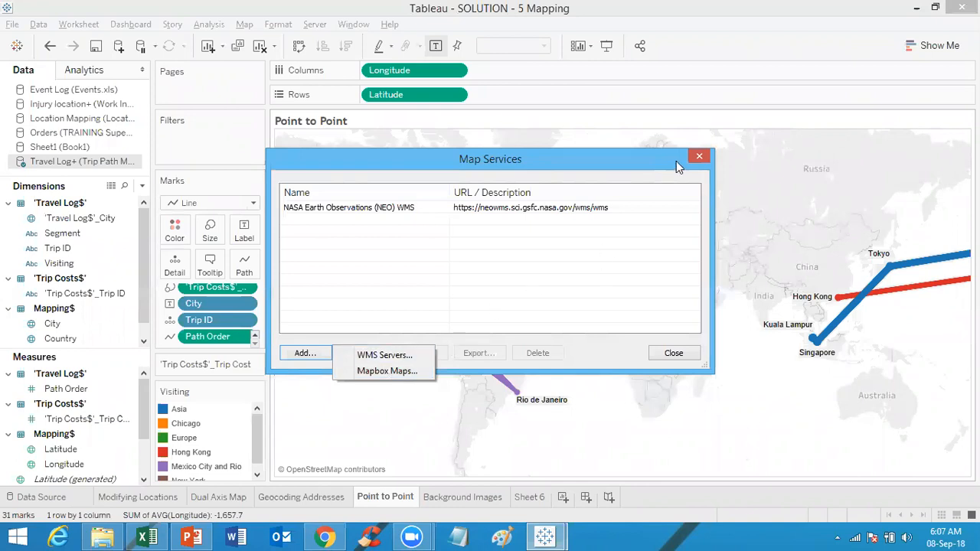
pyautogui.click(699, 157)
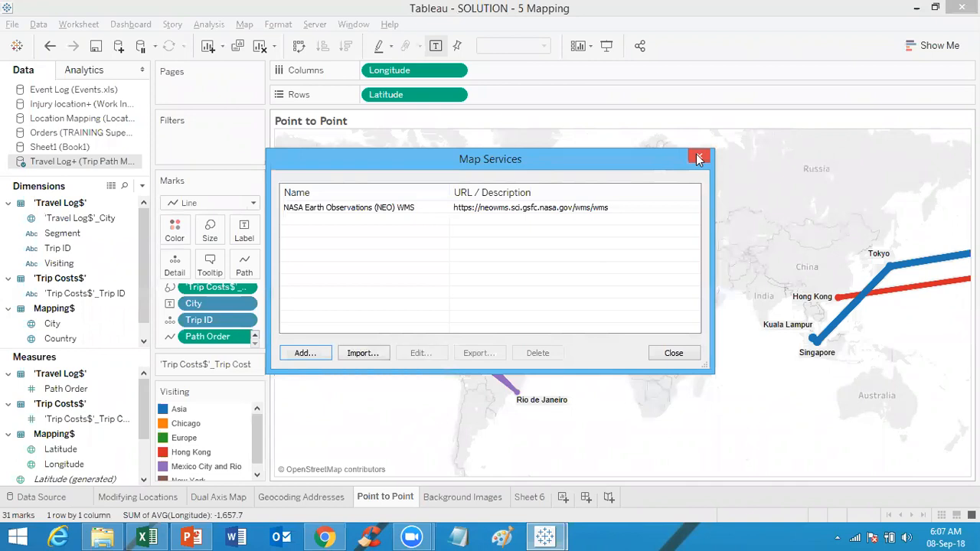
pyautogui.click(699, 158)
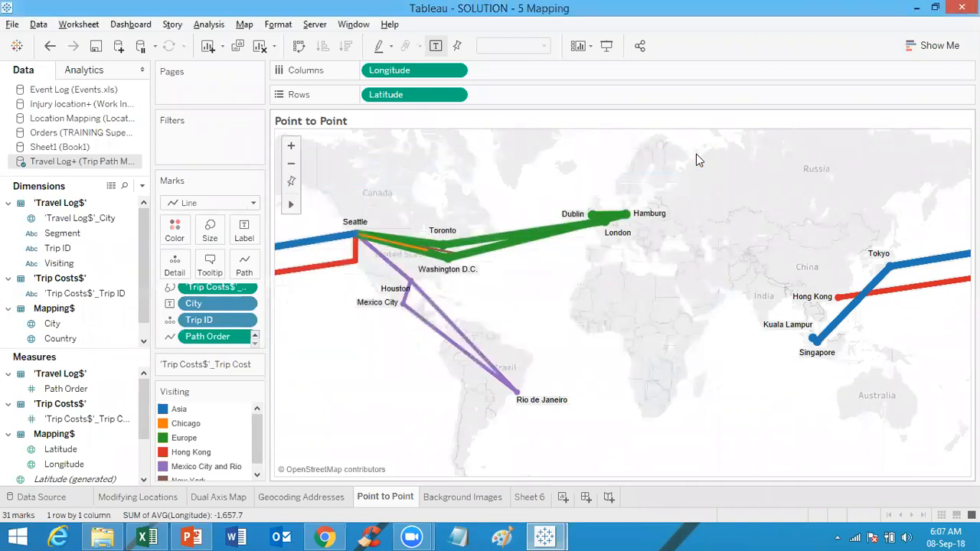
# Step: Open Sheet 6, then switch to Excel and clear the Latitude and Longitude columns E and F
pyautogui.click(529, 497)
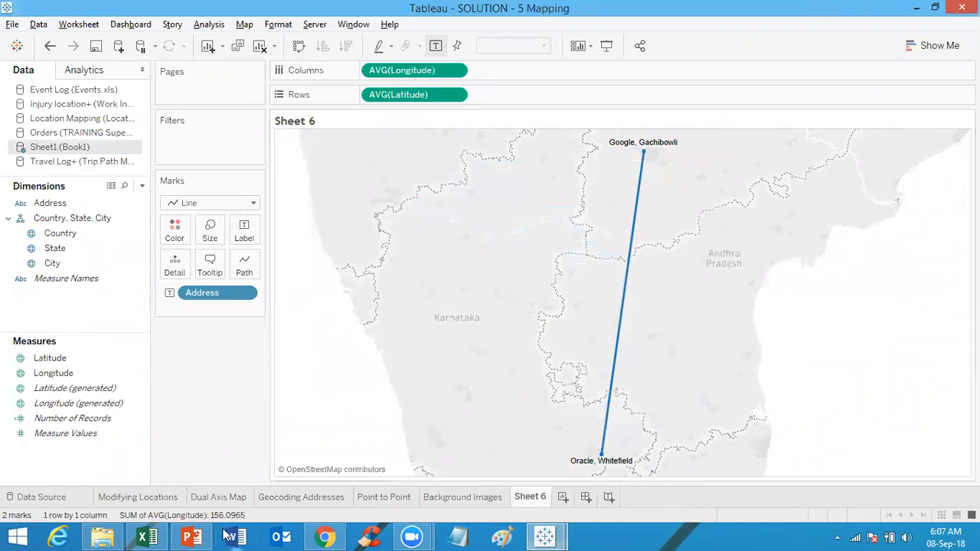
pyautogui.click(151, 536)
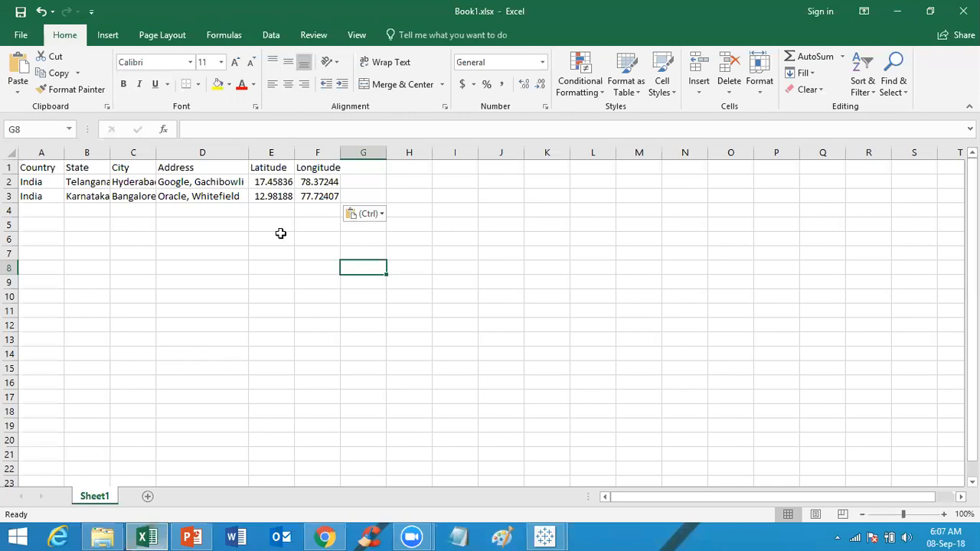
pyautogui.moveTo(272, 156); pyautogui.dragTo(341, 180)
pyautogui.press('Delete')
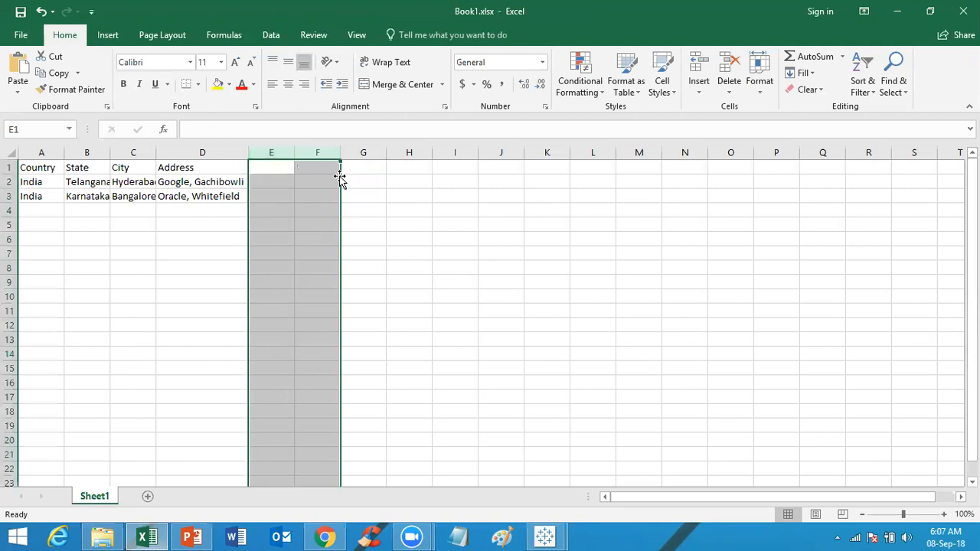
pyautogui.click(322, 259)
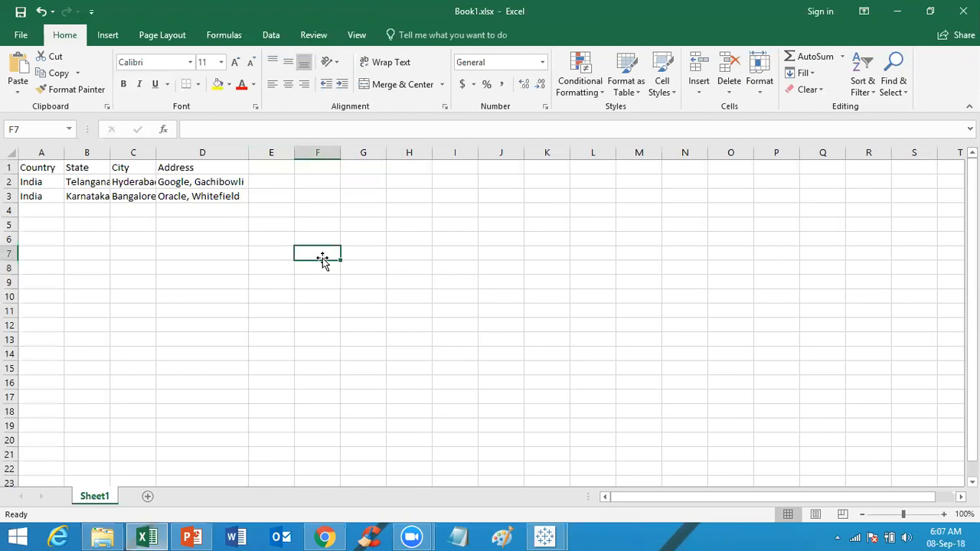
# Step: Copy the Country, State, City and Address data in A1:D3
pyautogui.click(40, 184)
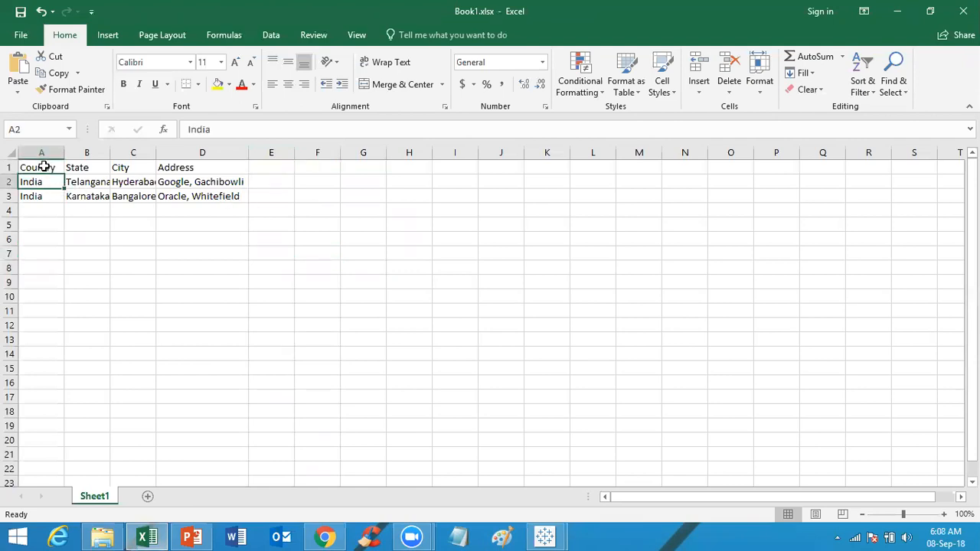
pyautogui.click(43, 167)
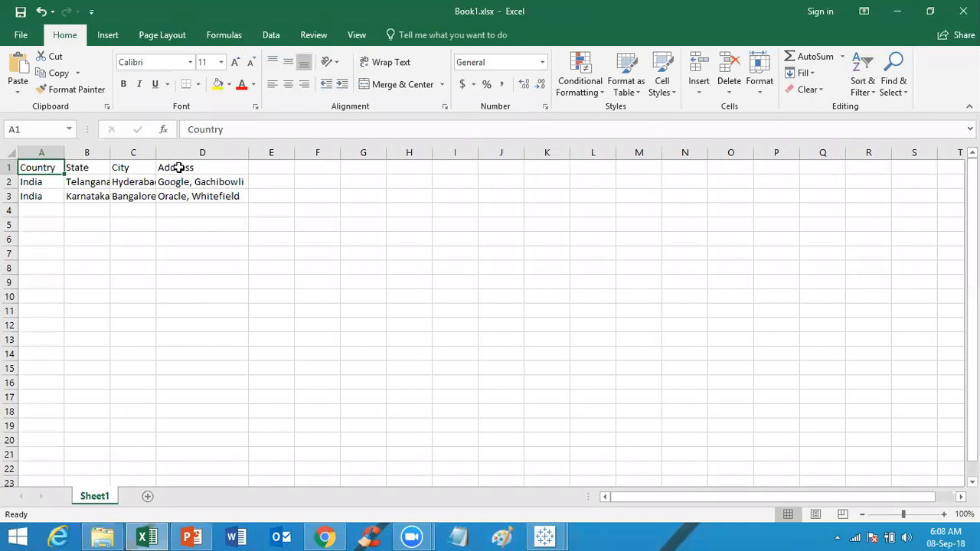
pyautogui.click(178, 166)
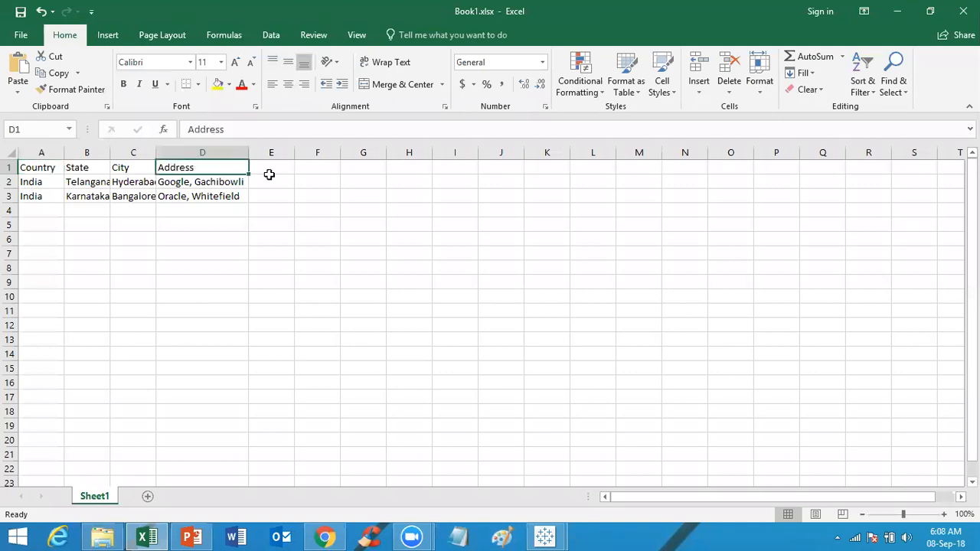
pyautogui.click(271, 167)
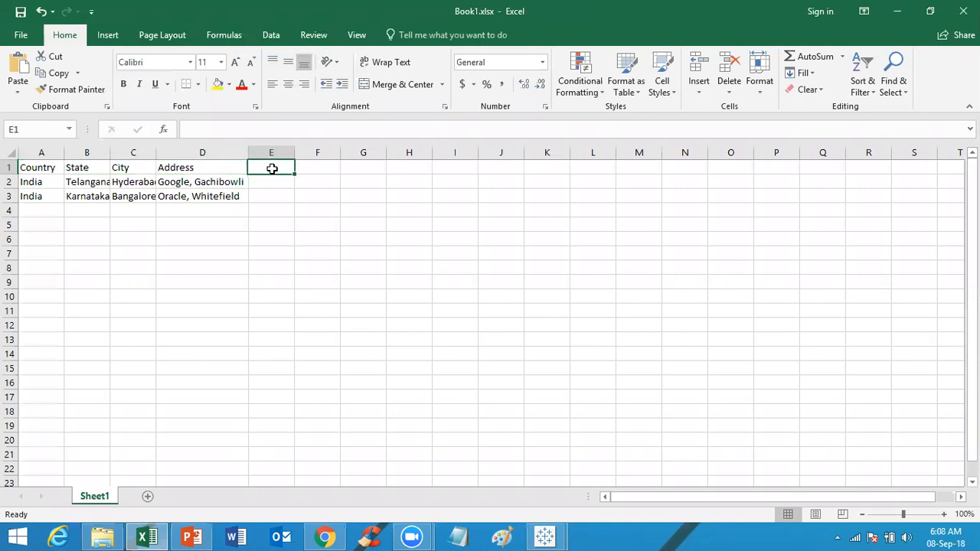
pyautogui.click(319, 168)
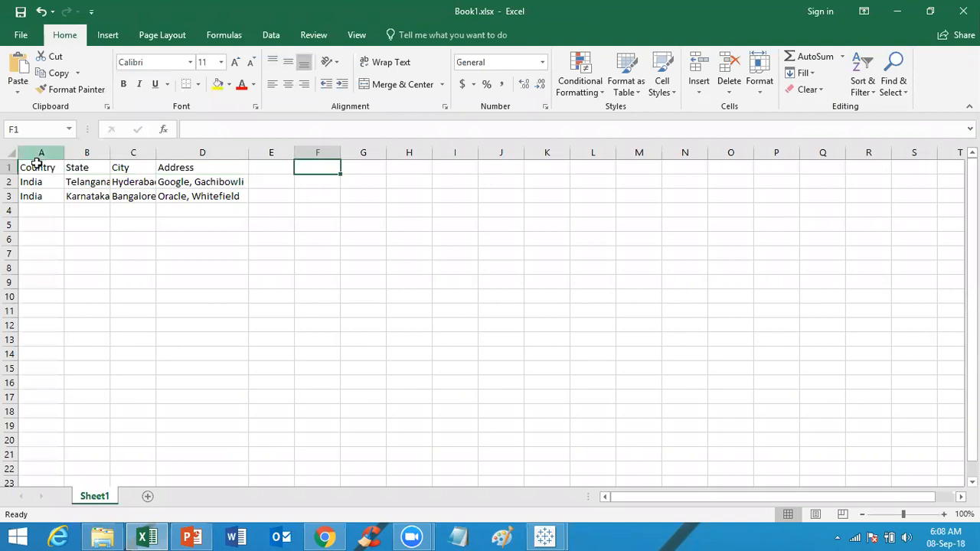
pyautogui.moveTo(35, 167); pyautogui.dragTo(198, 193)
pyautogui.hotkey('ctrl', 'c')
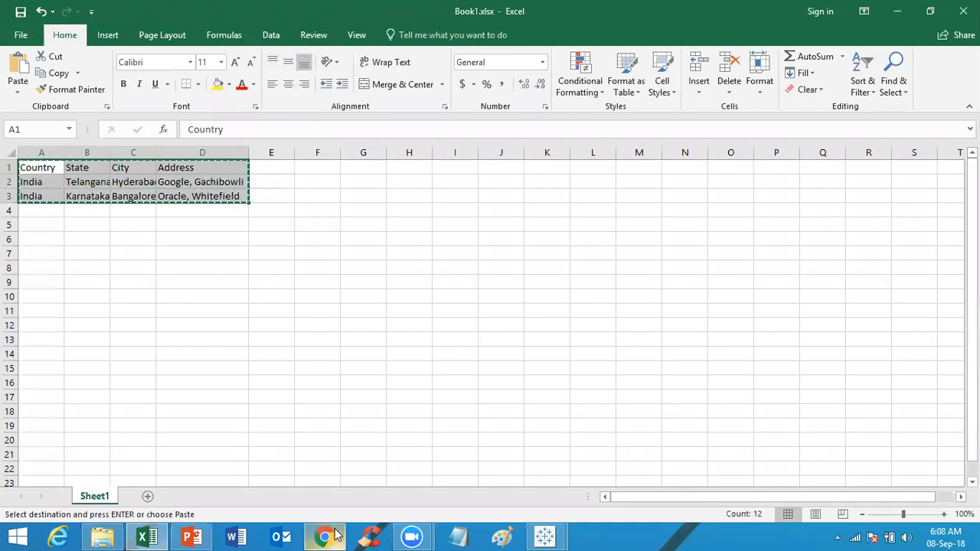
# Step: Switch to Chrome and search the web for batch geocading in a new tab
pyautogui.click(324, 537)
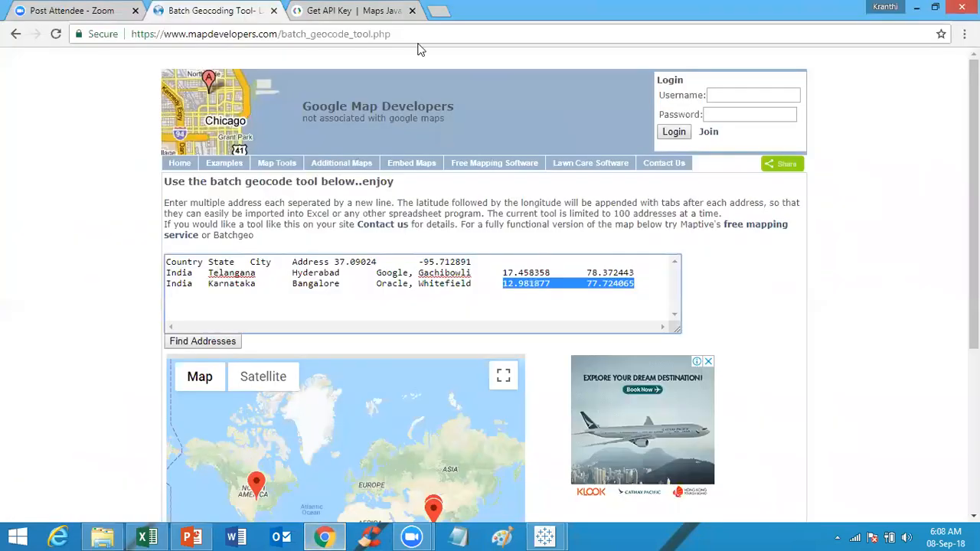
pyautogui.hotkey('alt', 'Tab')
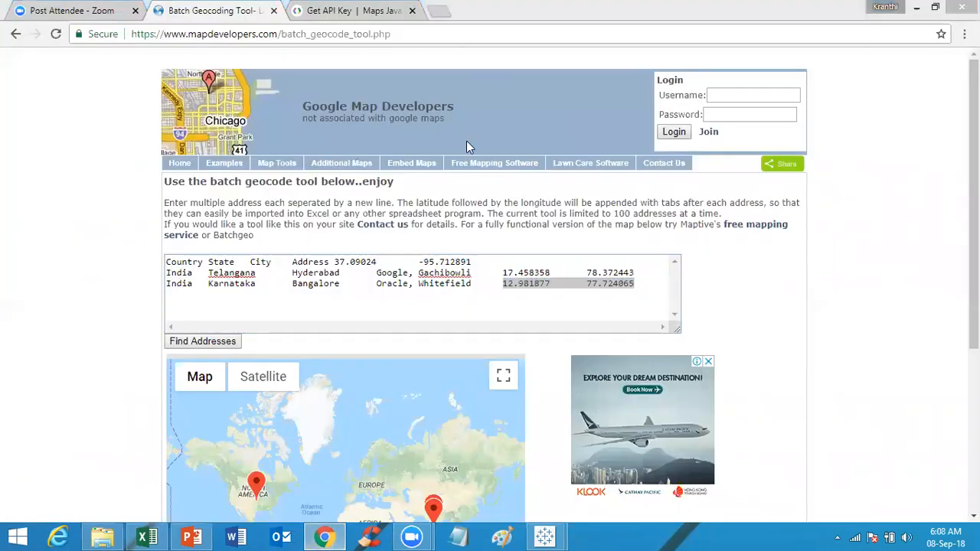
pyautogui.click(438, 11)
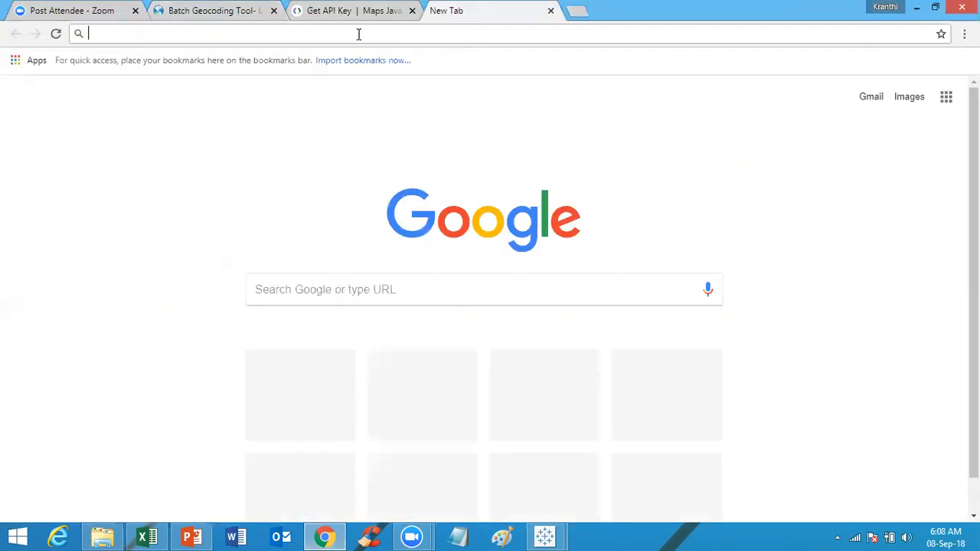
pyautogui.write('batch ge')
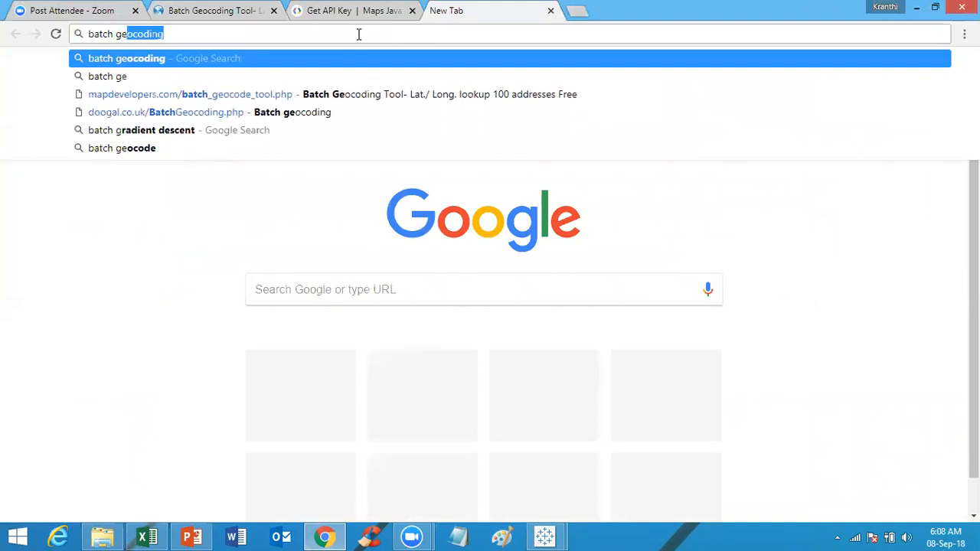
pyautogui.write('ocading')
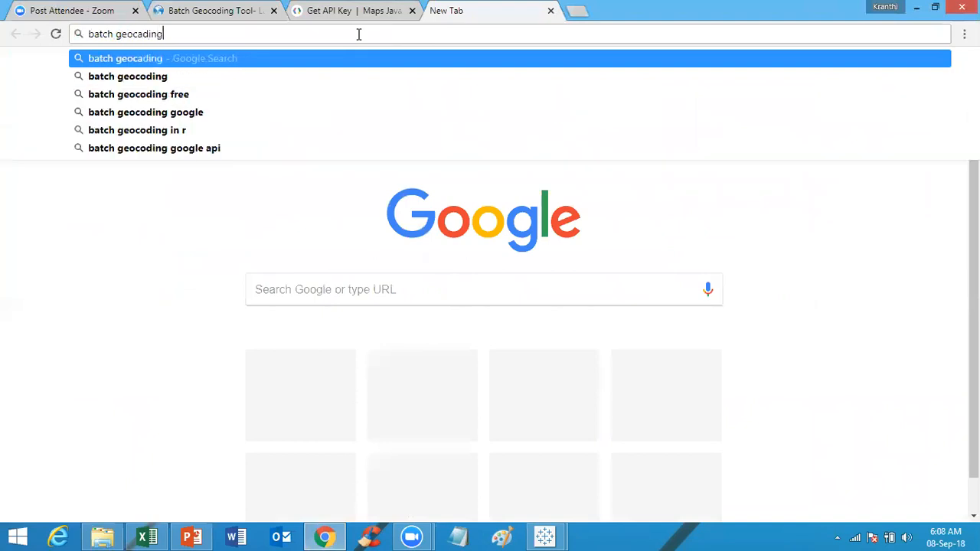
pyautogui.press('Return')
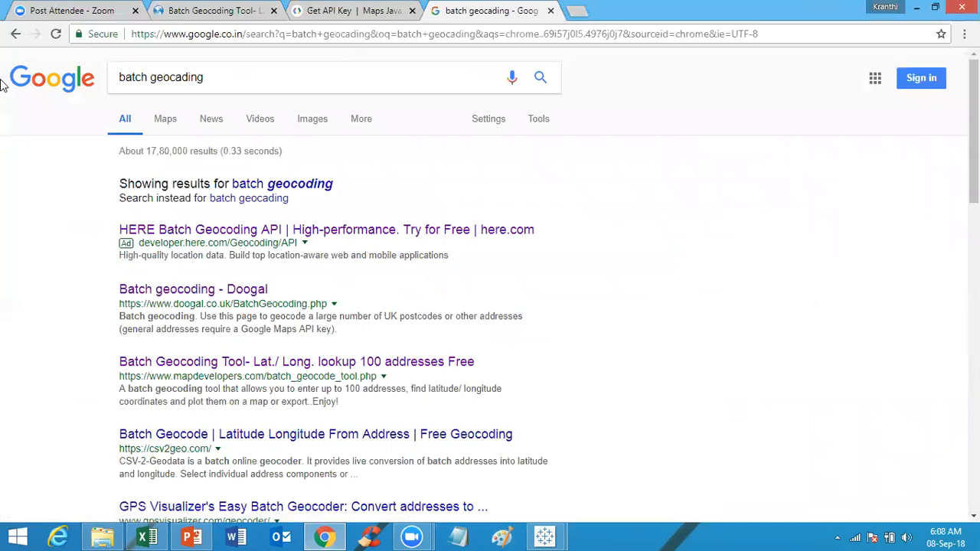
# Step: Open the Batch Geocoding Tool result from mapdevelopers.com in the search tab
pyautogui.click(299, 185)
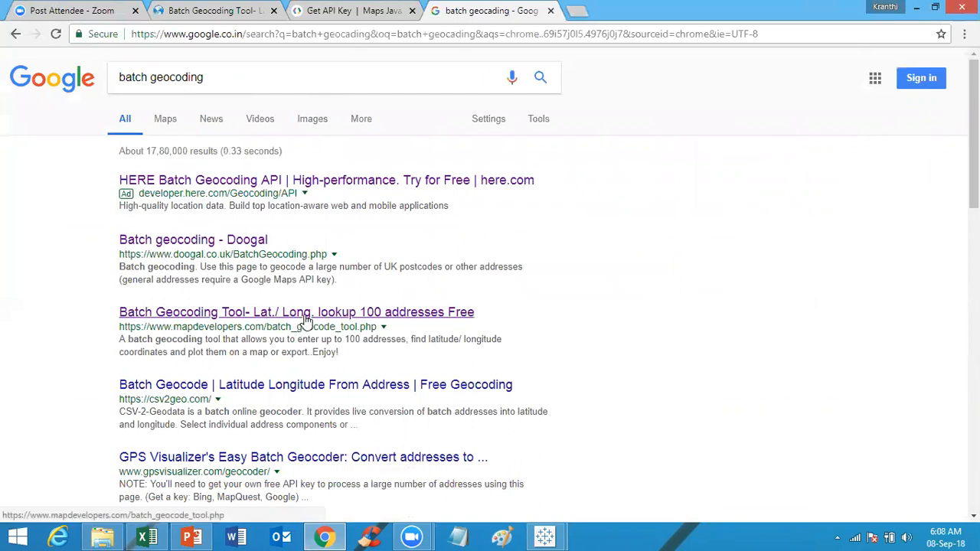
pyautogui.click(210, 17)
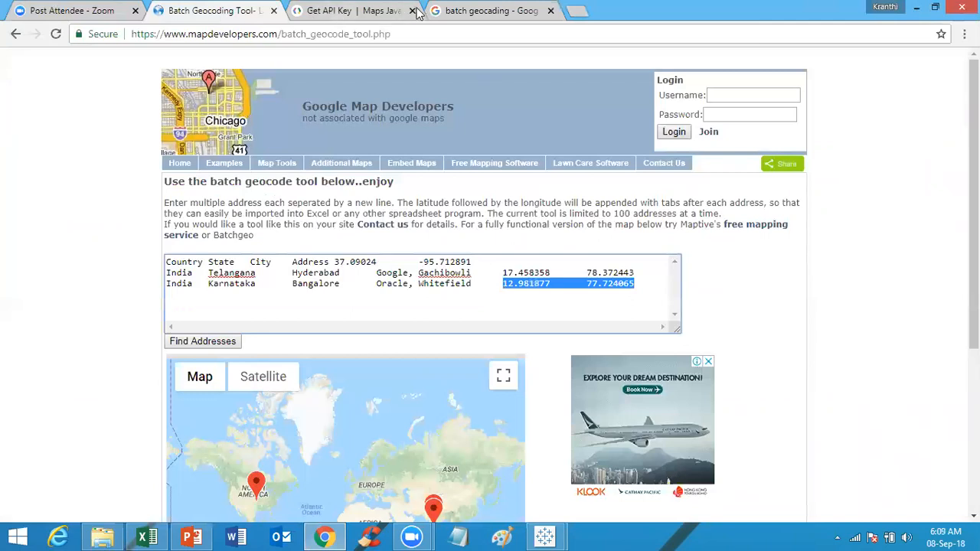
pyautogui.click(486, 10)
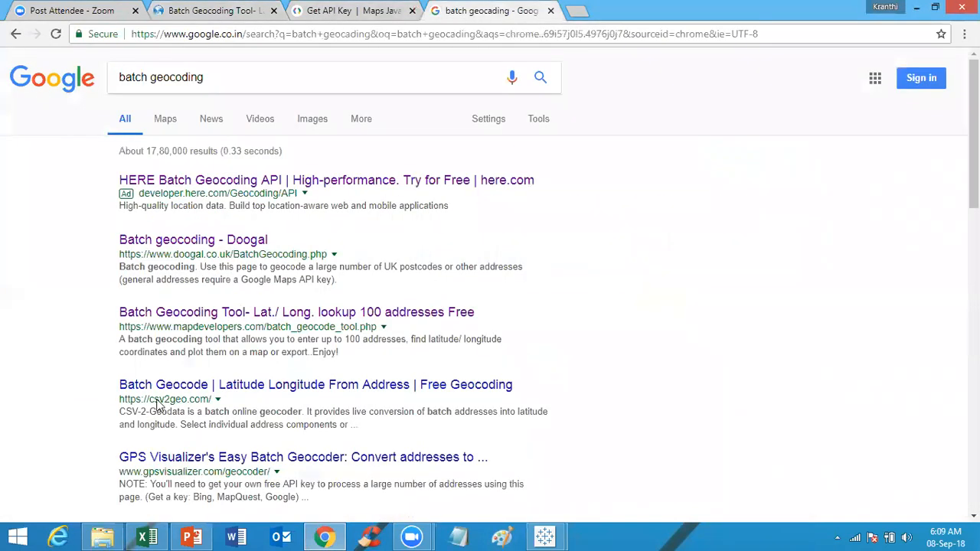
pyautogui.click(224, 314)
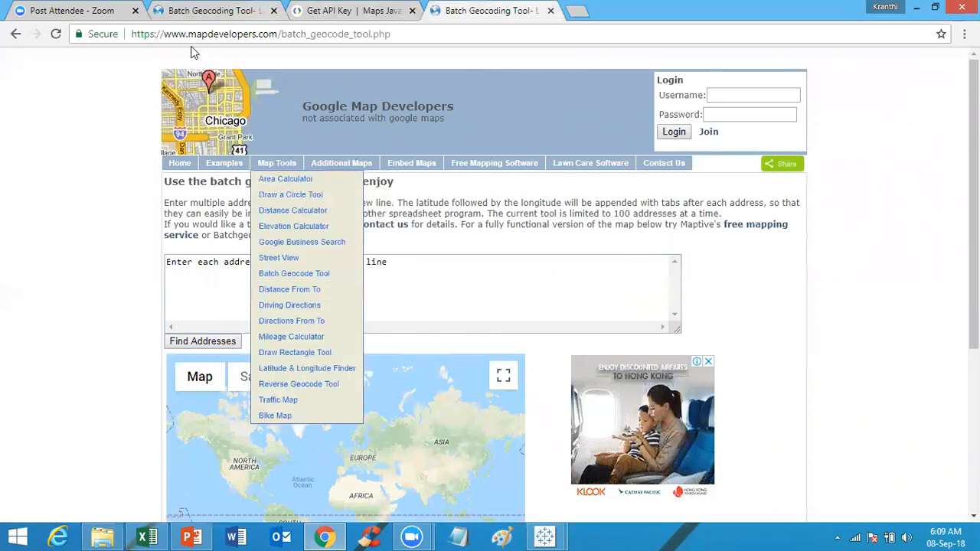
# Step: Replace the geocoder box contents with the copied address data and find the addresses
pyautogui.click(425, 265)
pyautogui.hotkey('ctrl', 'a')
pyautogui.press('BackSpace')
pyautogui.hotkey('ctrl', 'v')
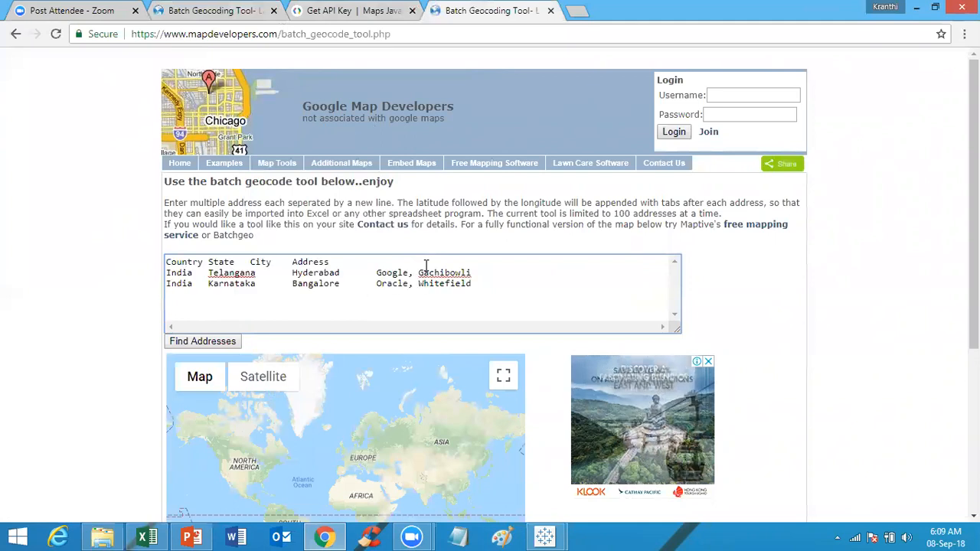
pyautogui.click(202, 343)
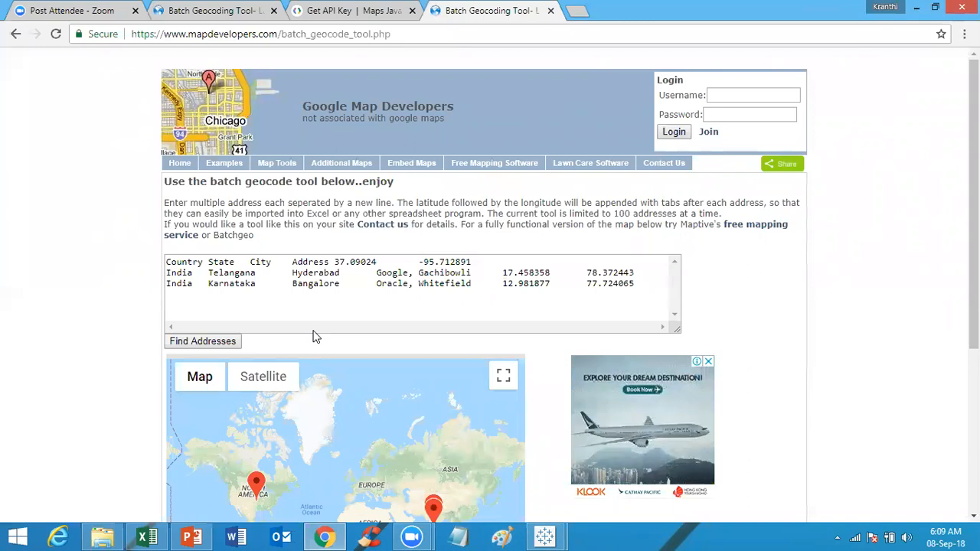
# Step: Reopen the Batch Geocoding Tool page, paste the address data into its box again and find the addresses
pyautogui.moveTo(243, 162)
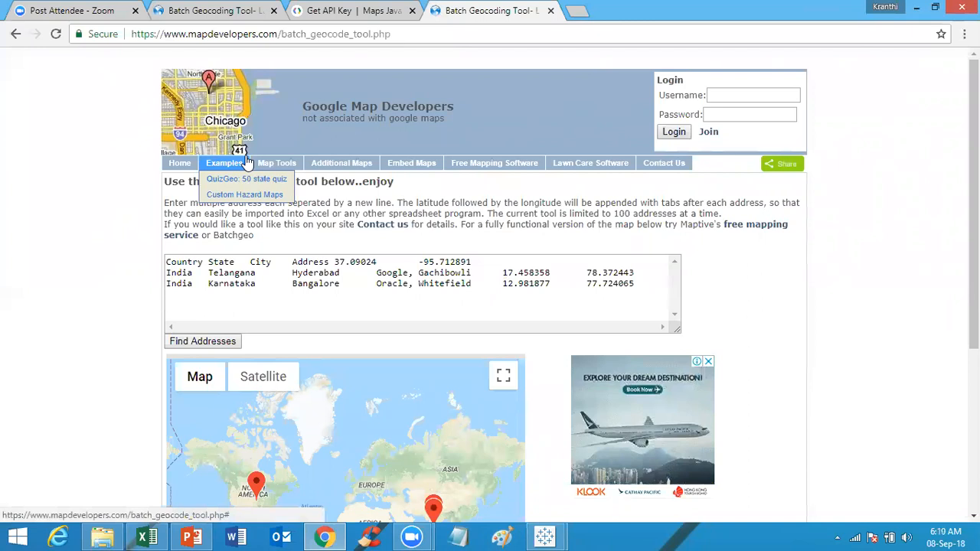
pyautogui.click(16, 35)
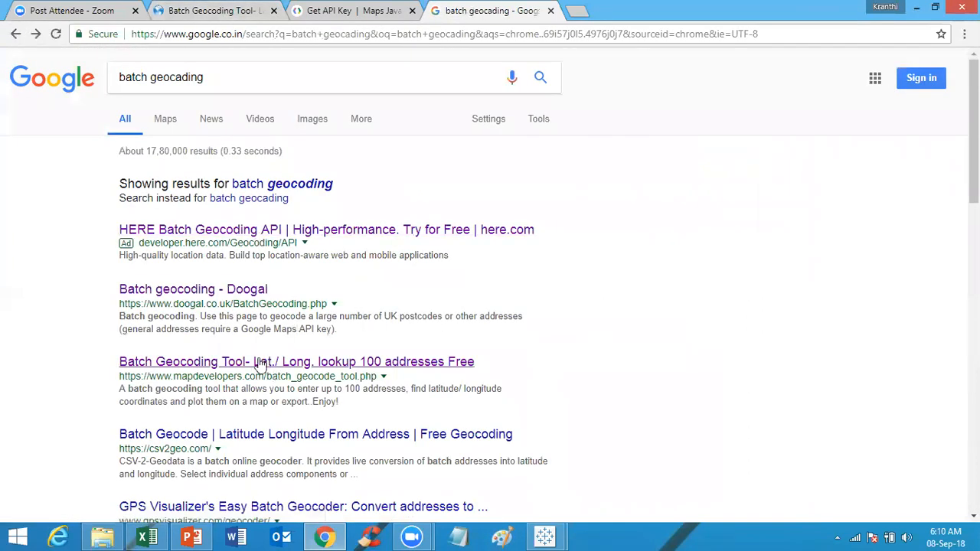
pyautogui.click(249, 363)
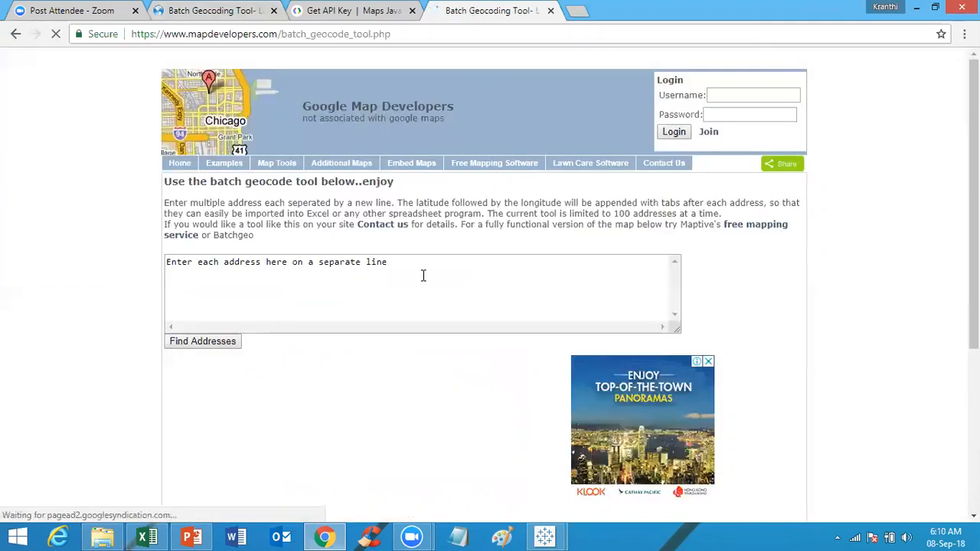
pyautogui.click(422, 276)
pyautogui.hotkey('ctrl', 'v')
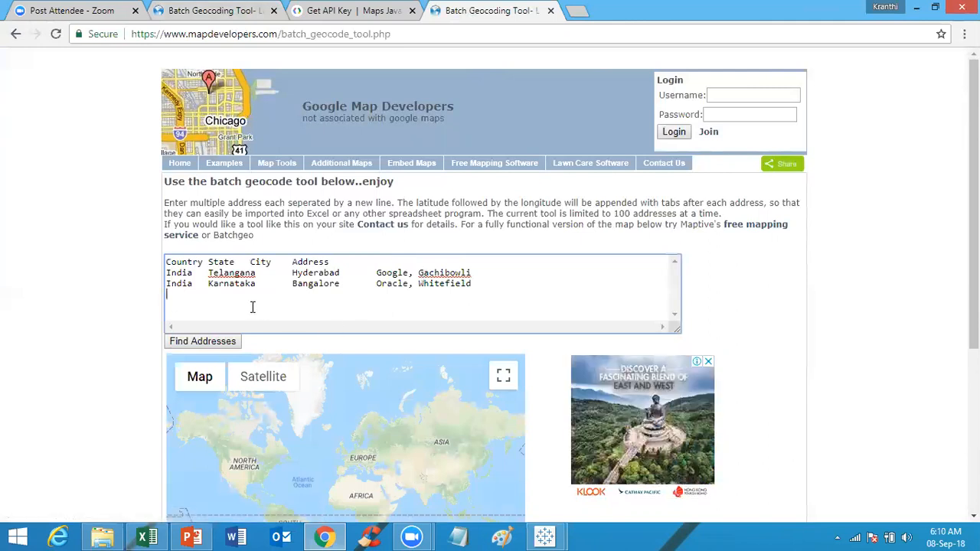
pyautogui.click(220, 344)
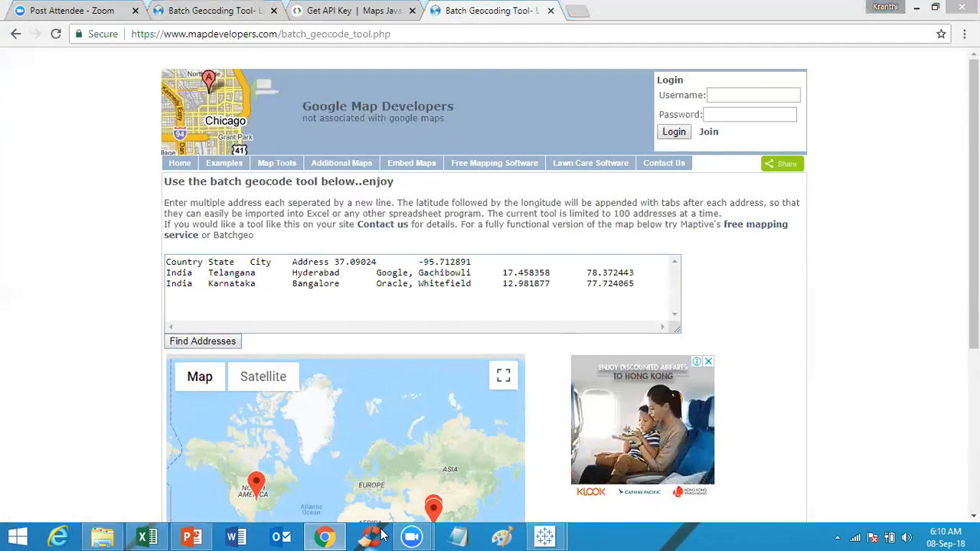
# Step: Switch to Excel and enter the column headers Latitude in E1 and Longitude in F1
pyautogui.click(142, 536)
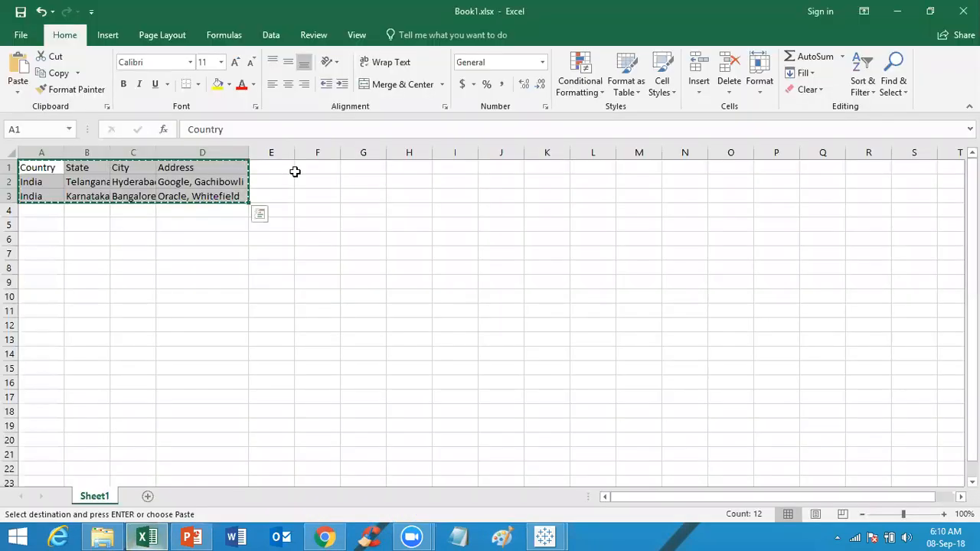
pyautogui.click(266, 170)
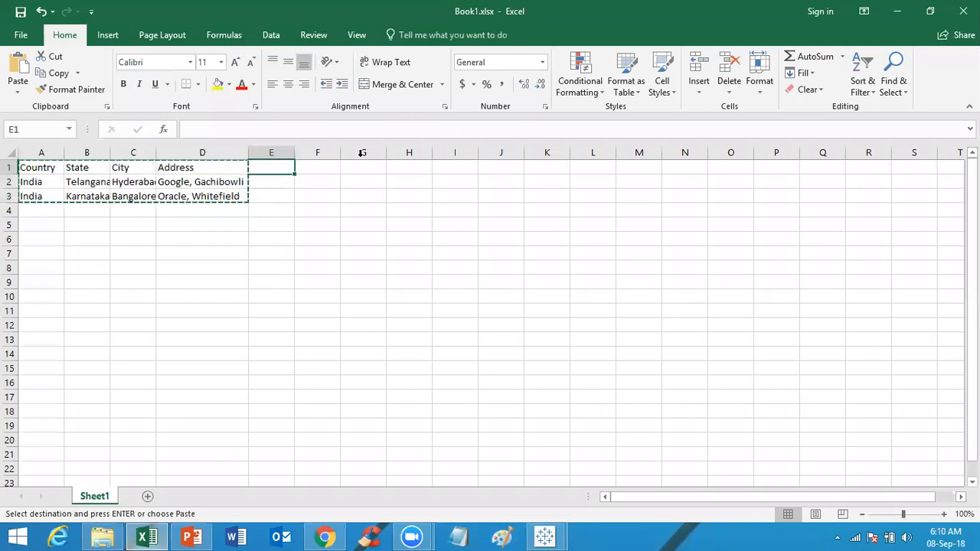
pyautogui.hotkey('alt', 'Tab')
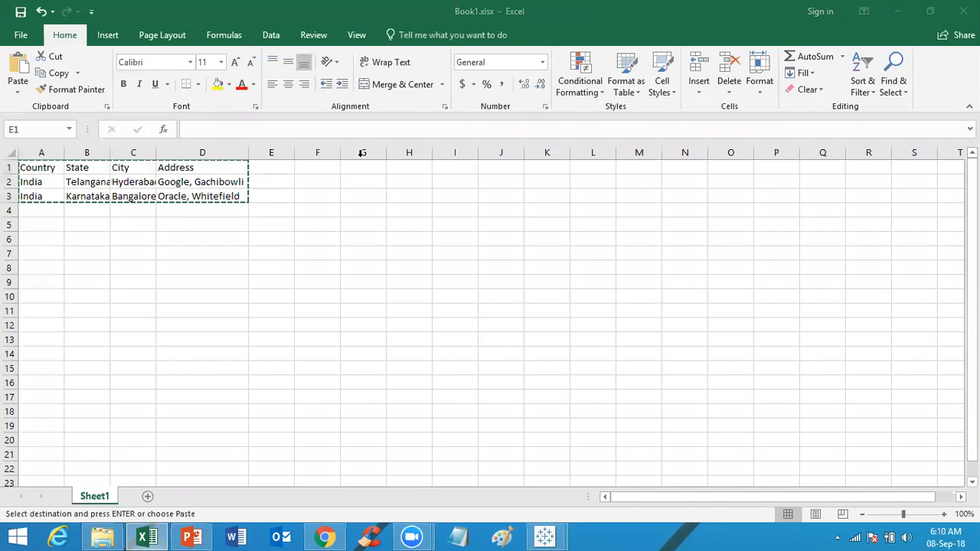
pyautogui.doubleClick(269, 167)
pyautogui.write('Latitude')
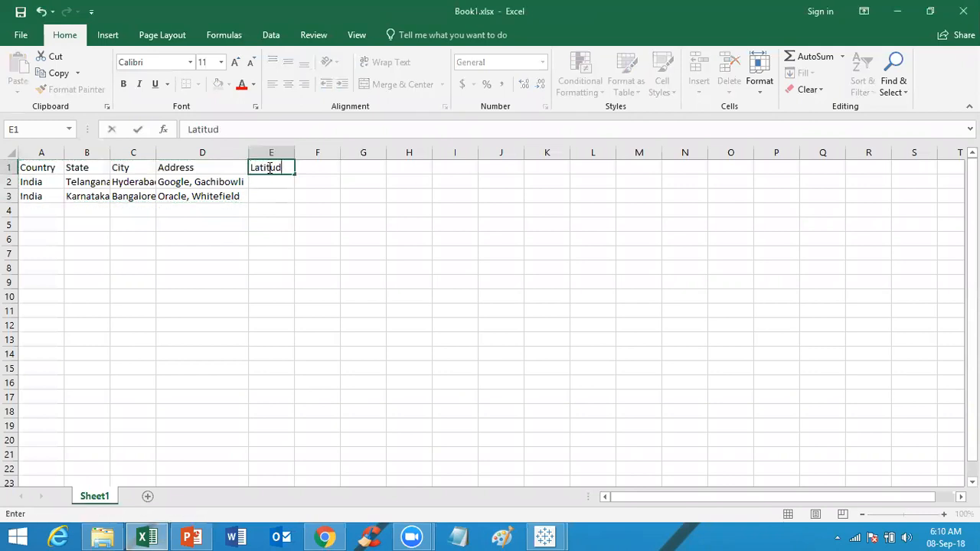
pyautogui.press('Return')
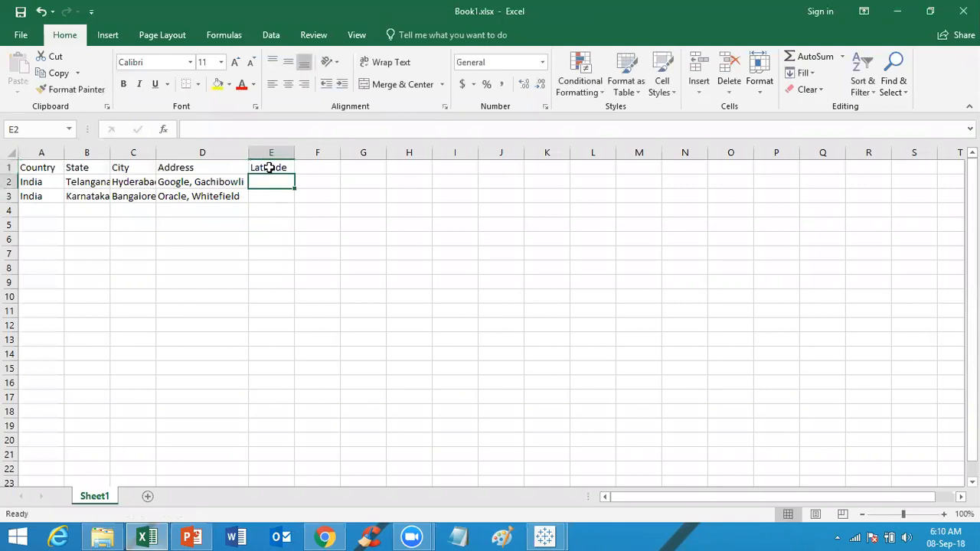
pyautogui.press('Up')
pyautogui.press('Right')
pyautogui.write('Lon')
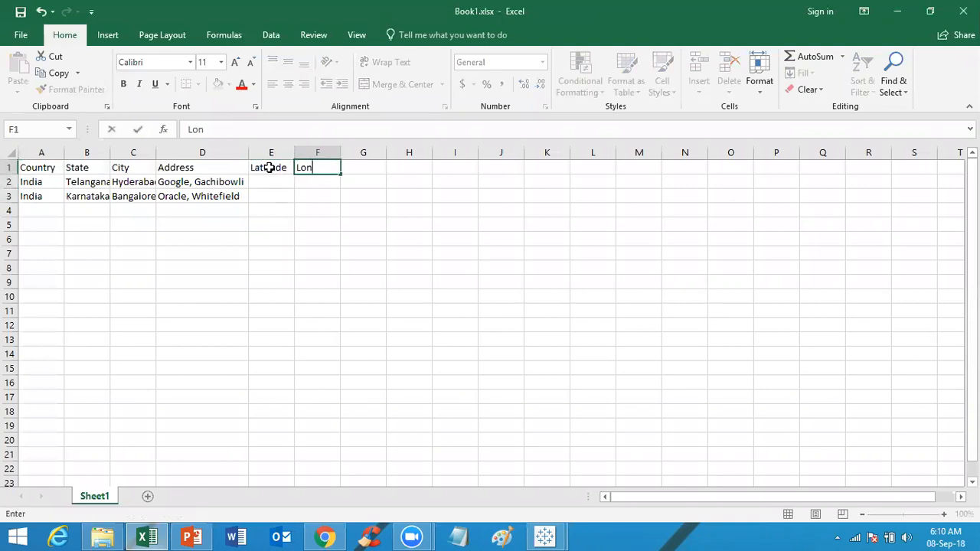
pyautogui.write('gitude')
pyautogui.click(288, 206)
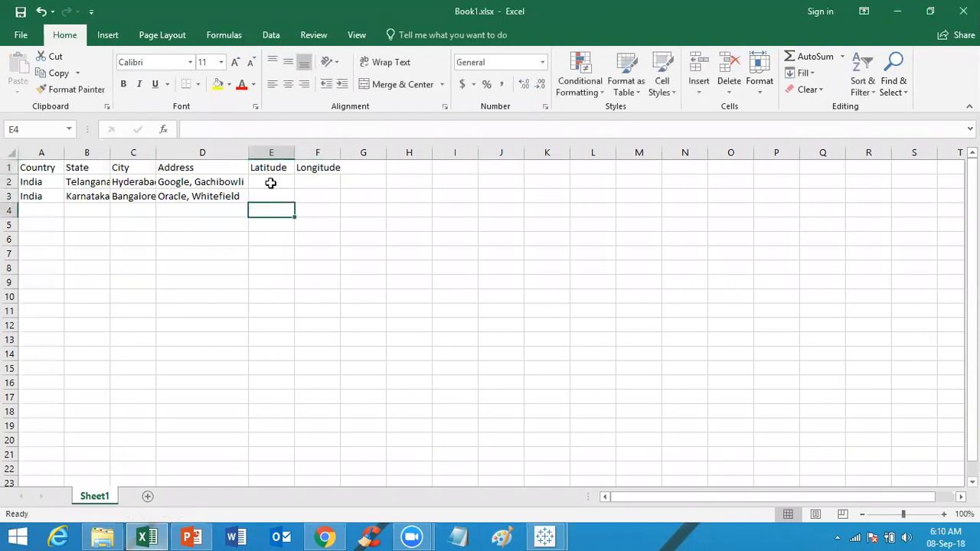
# Step: Copy the Gachibowli latitude and longitude from the geocoder results and paste them into E2:F2
pyautogui.click(273, 187)
pyautogui.hotkey('alt', 'Tab')
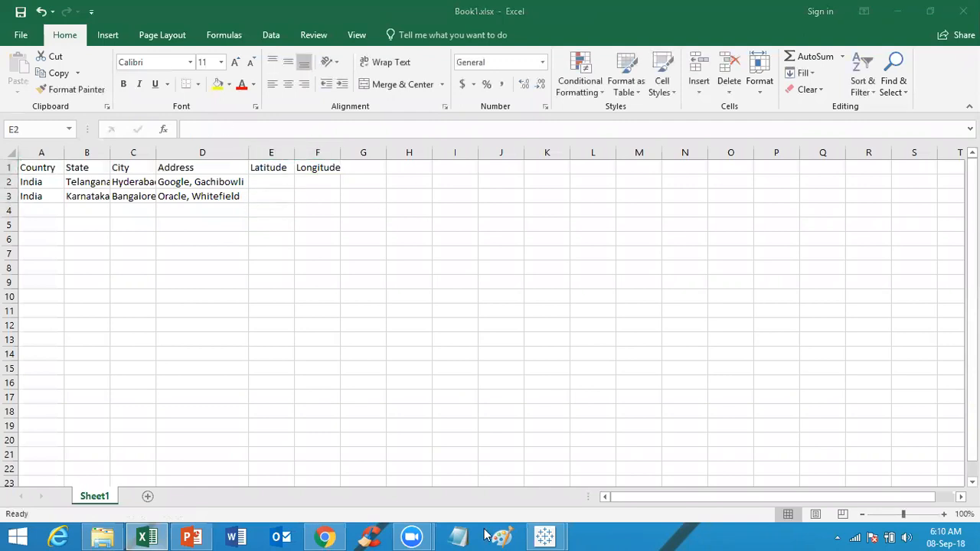
pyautogui.click(322, 459)
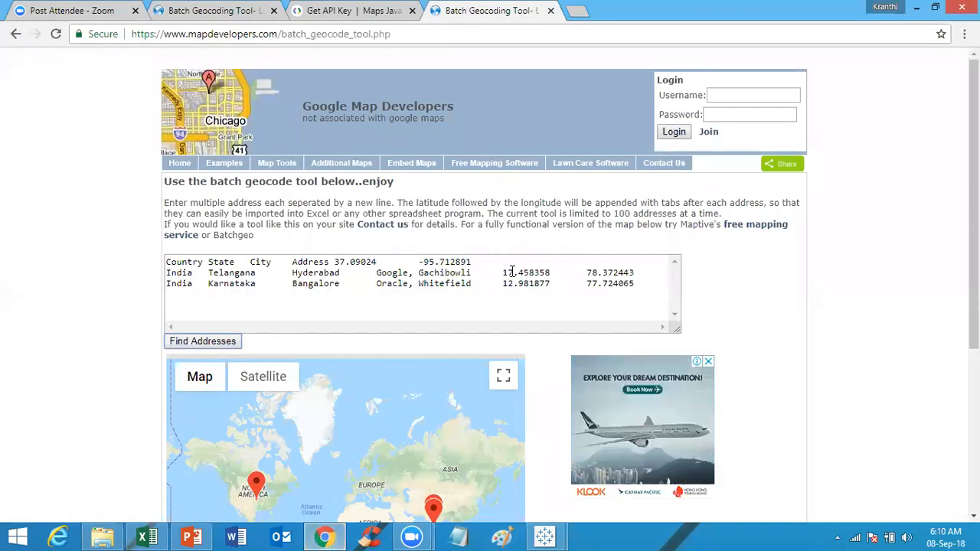
pyautogui.moveTo(500, 272); pyautogui.dragTo(636, 273)
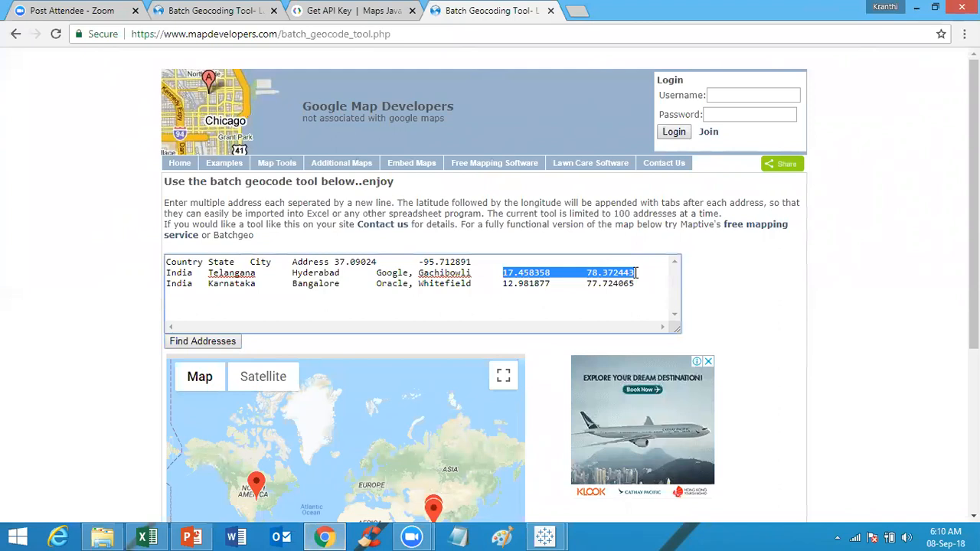
pyautogui.hotkey('alt', 'Tab')
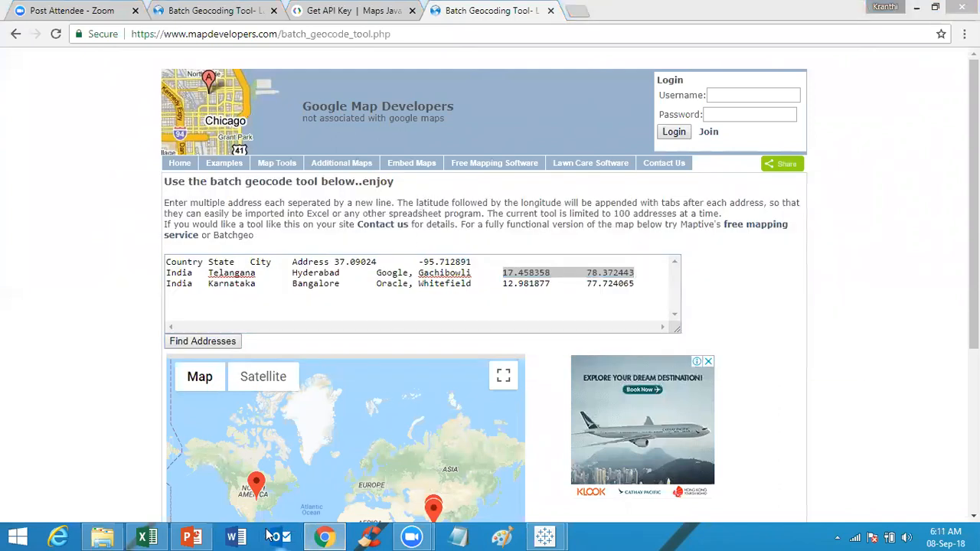
pyautogui.click(153, 538)
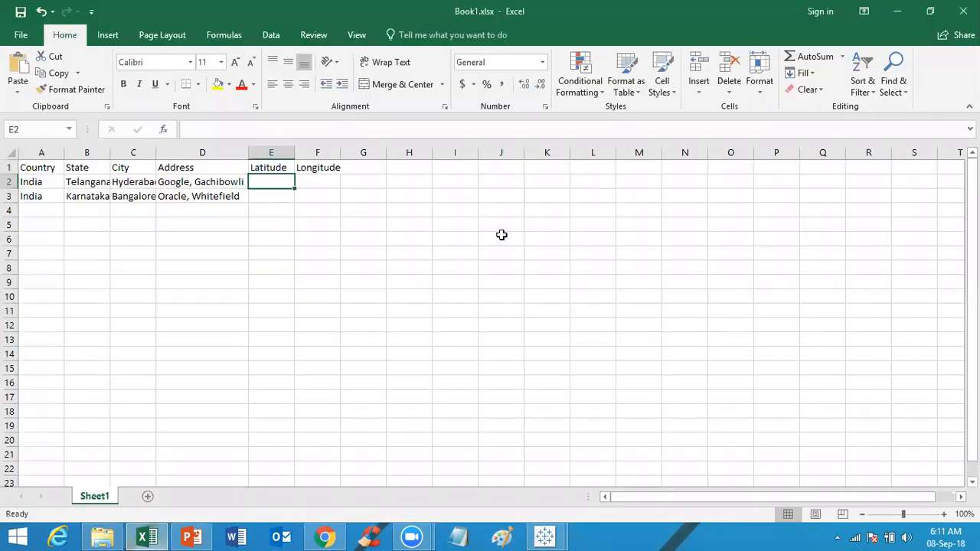
pyautogui.hotkey('ctrl', 'v')
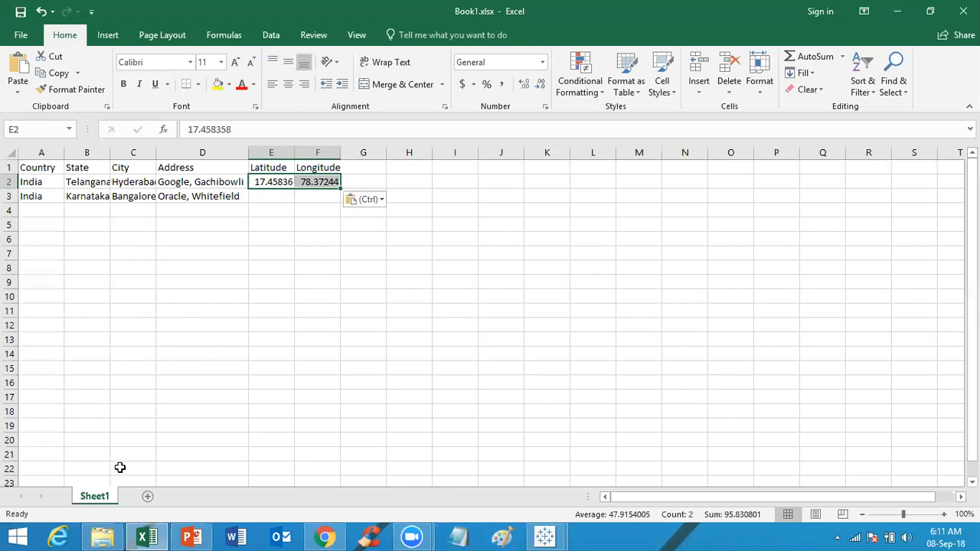
# Step: Copy the Whitefield latitude and longitude from the geocoder results and paste them into E3:F3
pyautogui.click(326, 536)
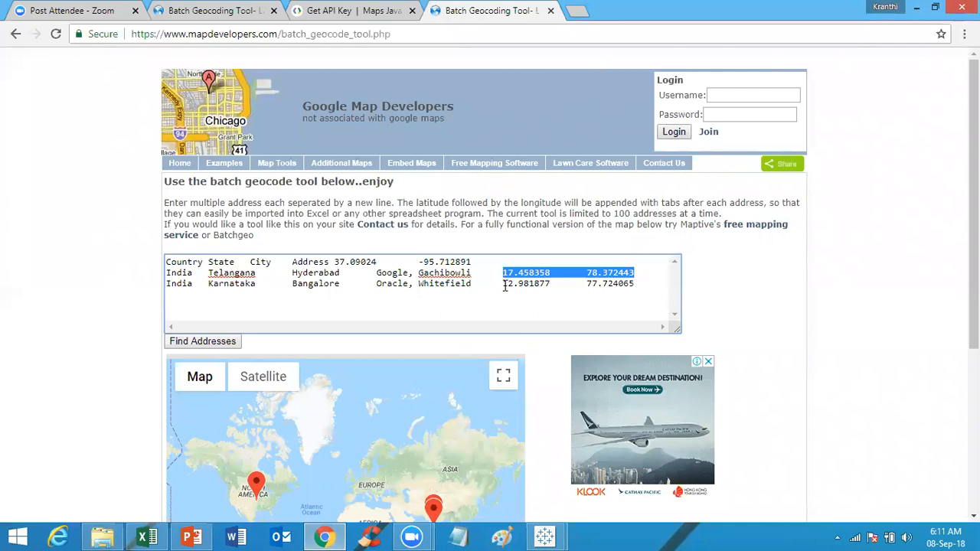
pyautogui.moveTo(503, 284); pyautogui.dragTo(635, 283)
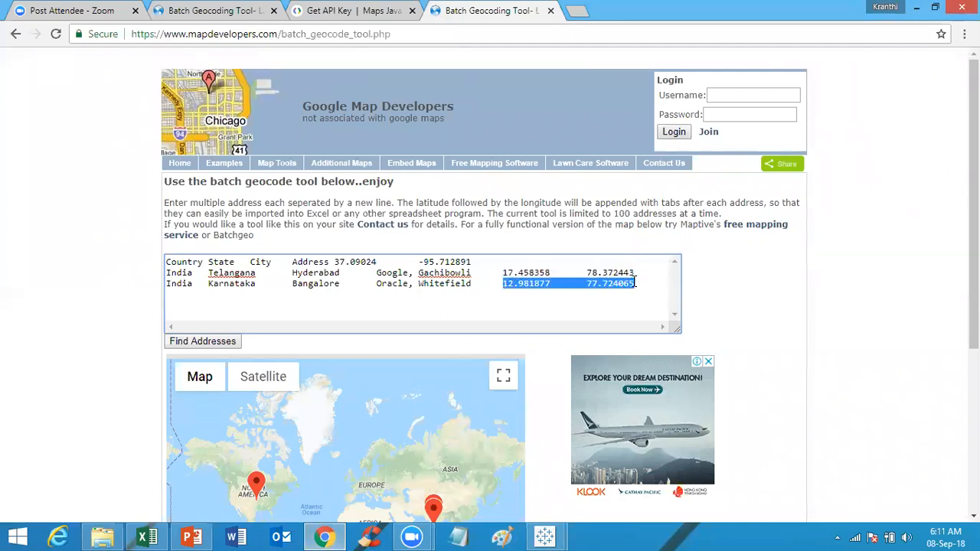
pyautogui.hotkey('ctrl', 'c')
pyautogui.hotkey('alt', 'Tab')
pyautogui.click(277, 196)
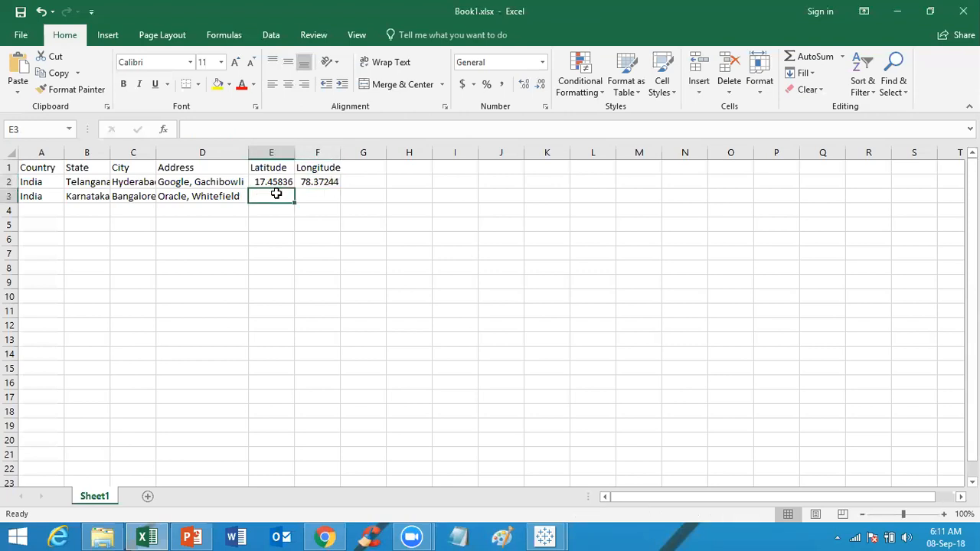
pyautogui.hotkey('ctrl', 'v')
# Step: Check the address cells and save the workbook
pyautogui.click(346, 242)
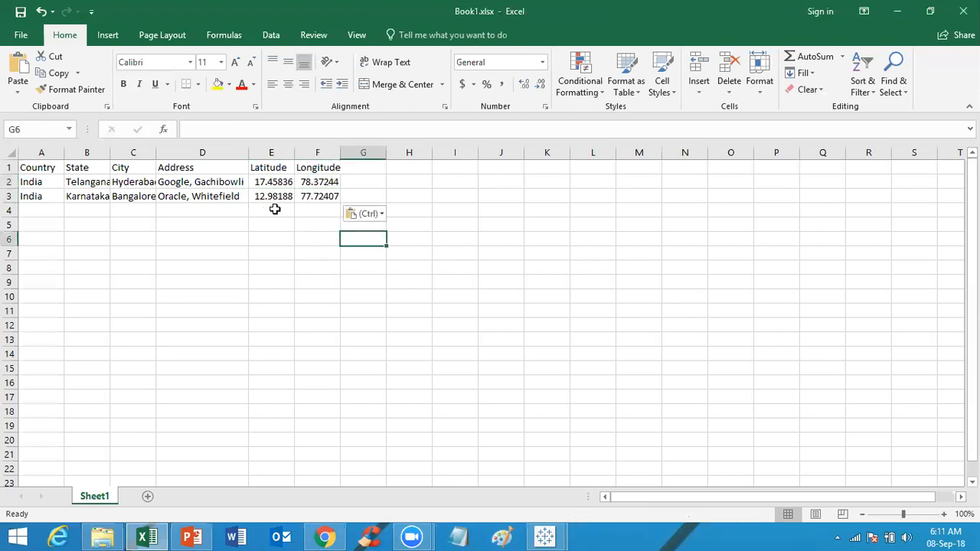
pyautogui.click(219, 182)
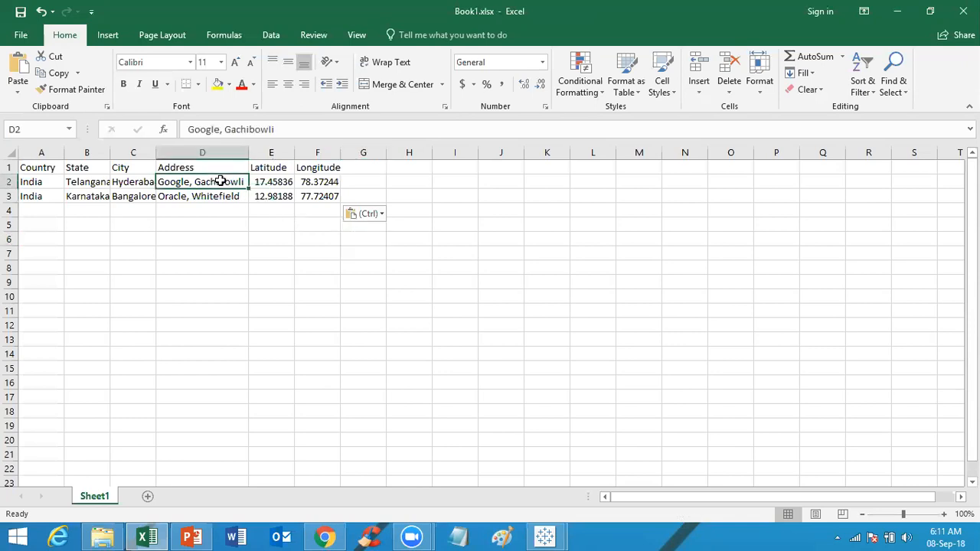
pyautogui.click(215, 197)
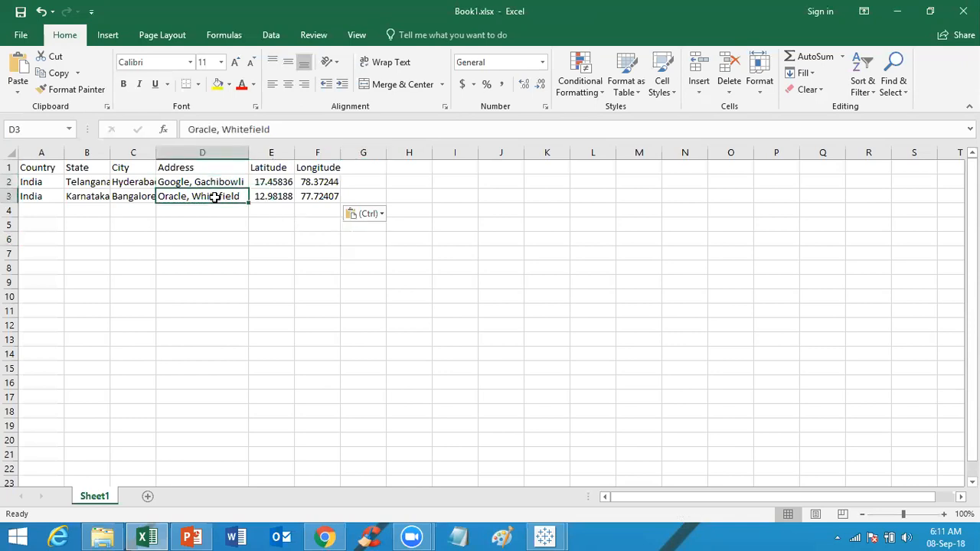
pyautogui.press('alt')
pyautogui.click(384, 284)
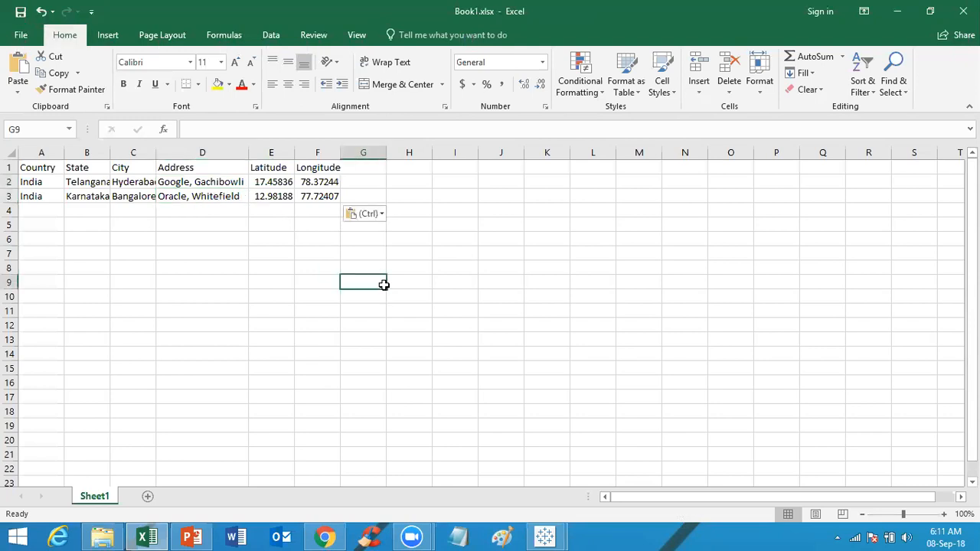
pyautogui.hotkey('ctrl', 's')
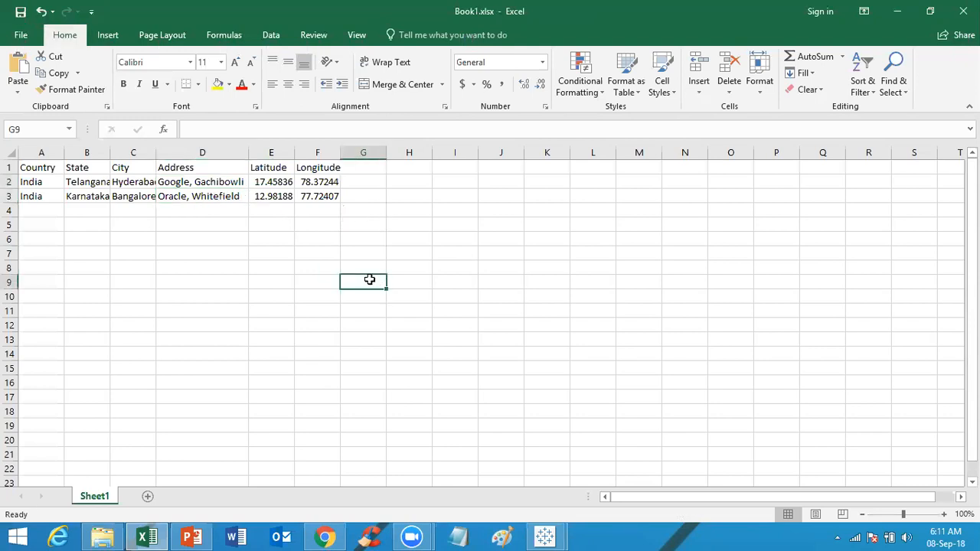
pyautogui.click(452, 243)
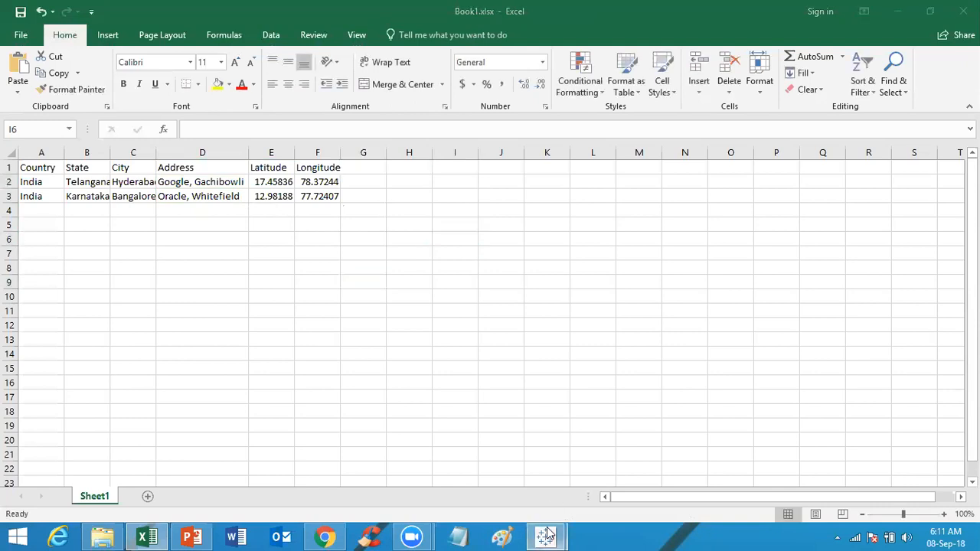
# Step: Switch to Tableau and add a new worksheet
pyautogui.moveTo(545, 536)
pyautogui.click(641, 454)
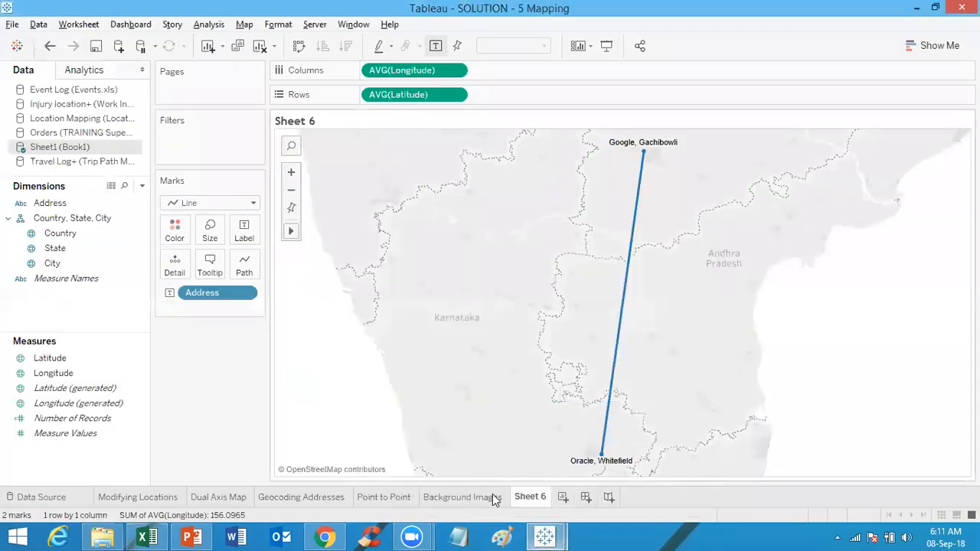
pyautogui.click(565, 497)
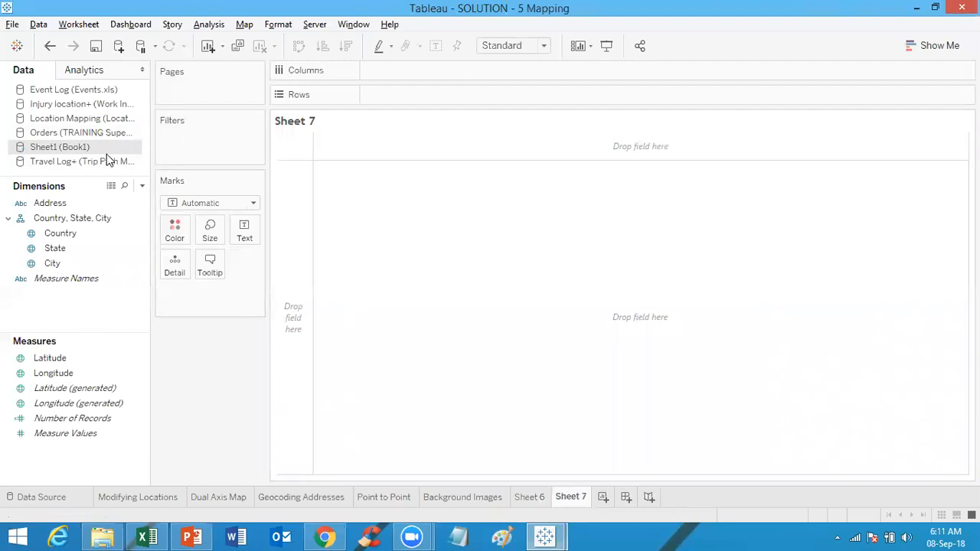
# Step: Connect a new Microsoft Excel data source to Book1.xlsx on the Desktop and return to Sheet 7
pyautogui.click(118, 47)
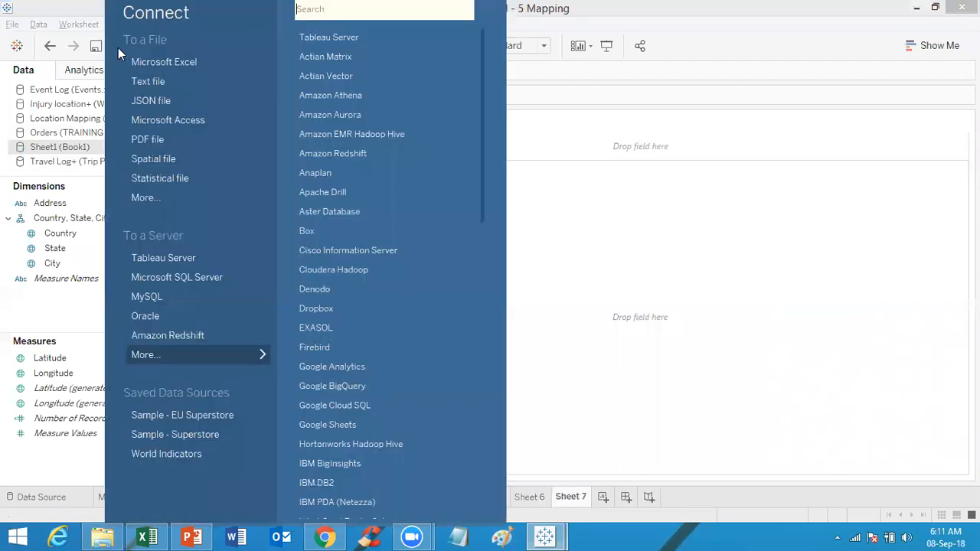
pyautogui.click(158, 64)
pyautogui.click(186, 117)
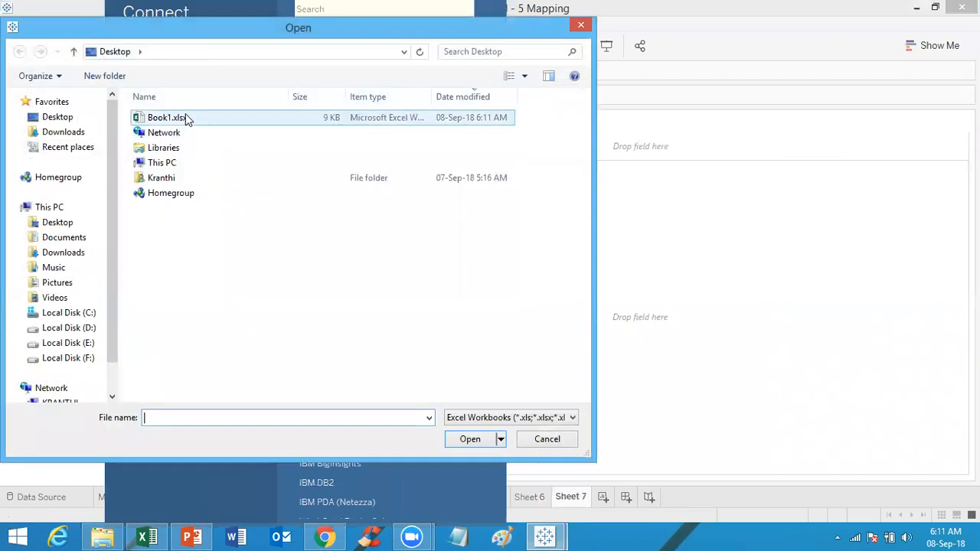
pyautogui.doubleClick(185, 118)
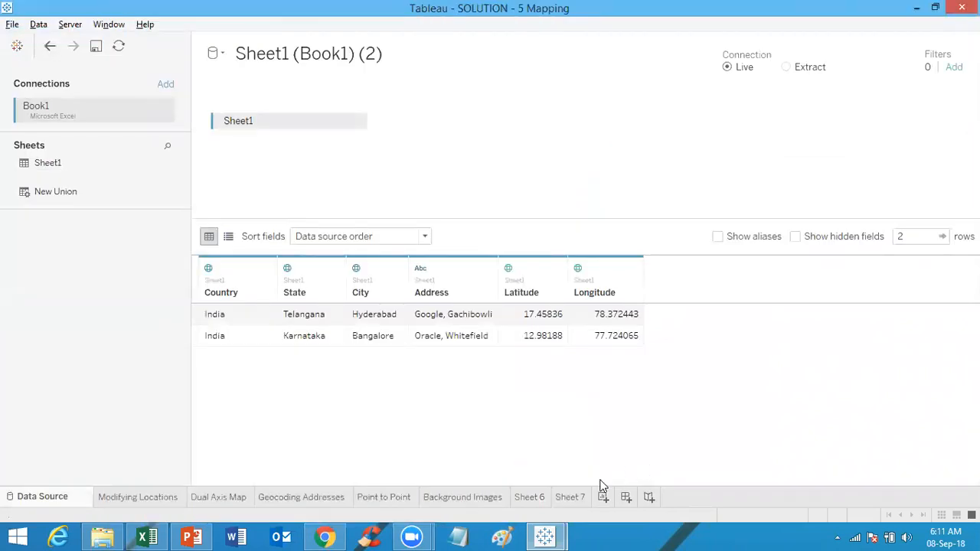
pyautogui.click(580, 500)
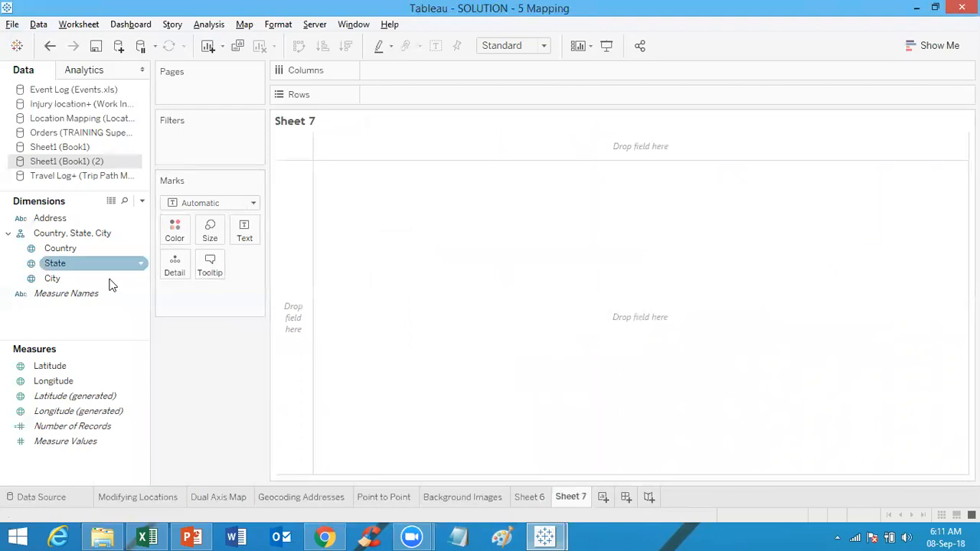
# Step: Place Latitude on Rows and Longitude on Columns to plot the locations, dismissing the map warning
pyautogui.click(66, 368)
pyautogui.moveTo(66, 371); pyautogui.dragTo(420, 97)
pyautogui.click(84, 381)
pyautogui.moveTo(88, 386); pyautogui.dragTo(454, 77)
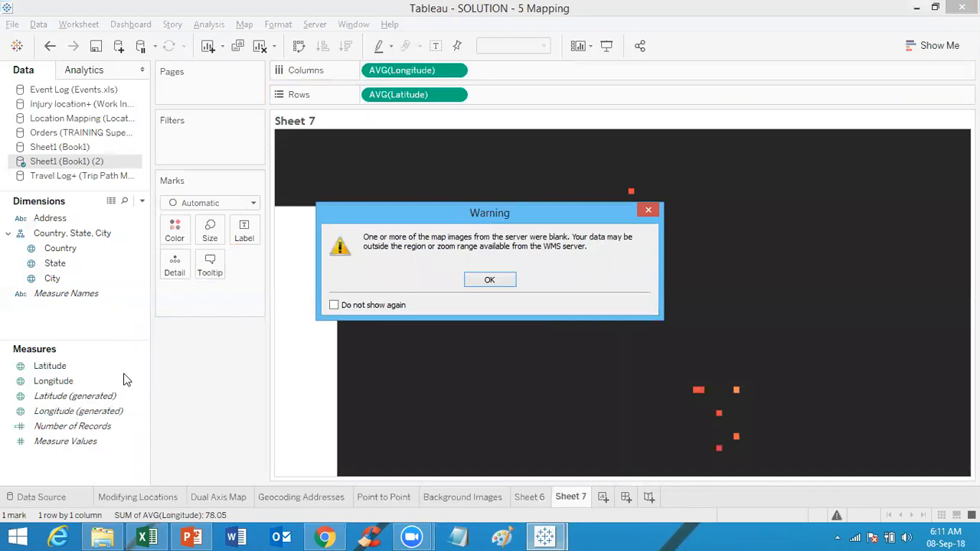
pyautogui.click(490, 281)
# Step: Change the background map to Tableau
pyautogui.click(114, 411)
pyautogui.click(79, 365)
pyautogui.click(87, 383)
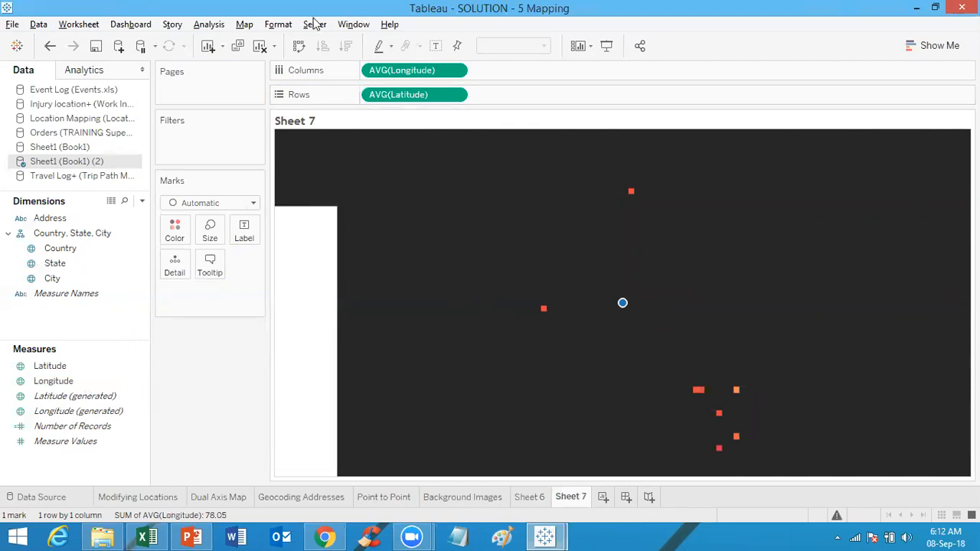
pyautogui.click(244, 25)
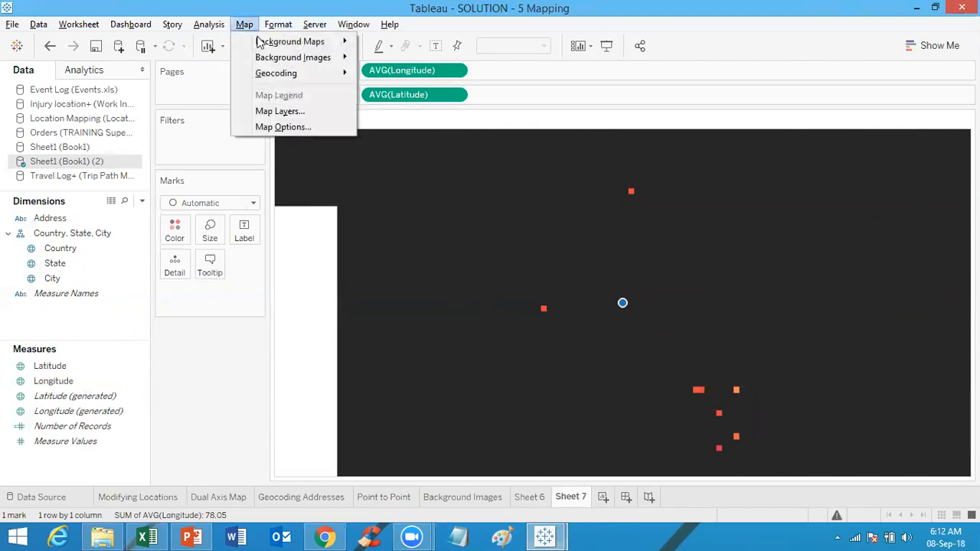
pyautogui.moveTo(260, 42)
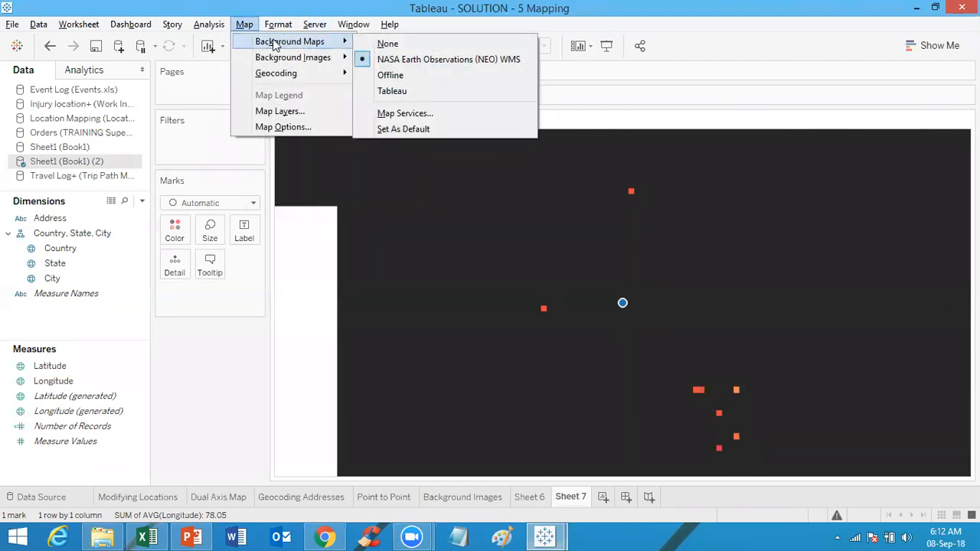
pyautogui.click(400, 91)
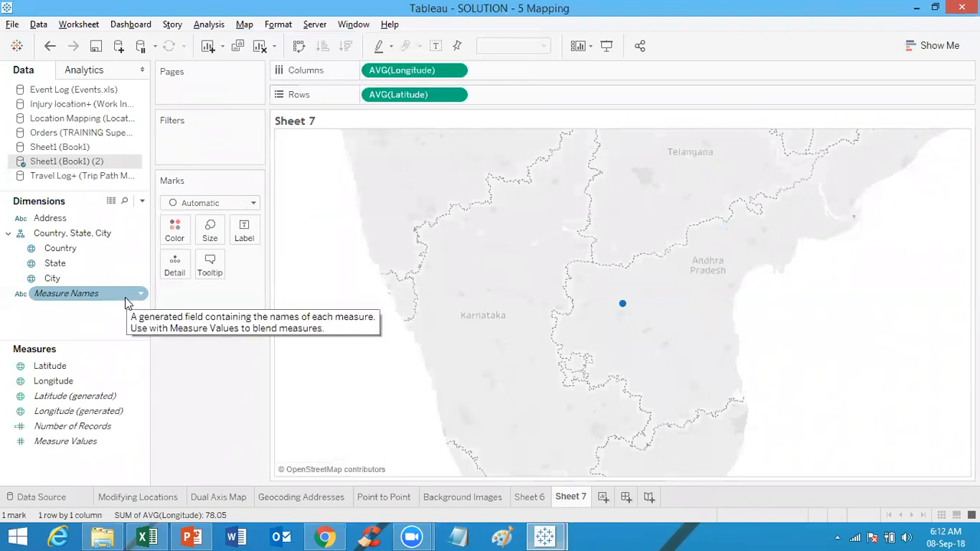
# Step: Open the Sheet1 (Book1) (2) data source to check its rows, then return to Sheet 7
pyautogui.rightClick(107, 163)
pyautogui.click(152, 166)
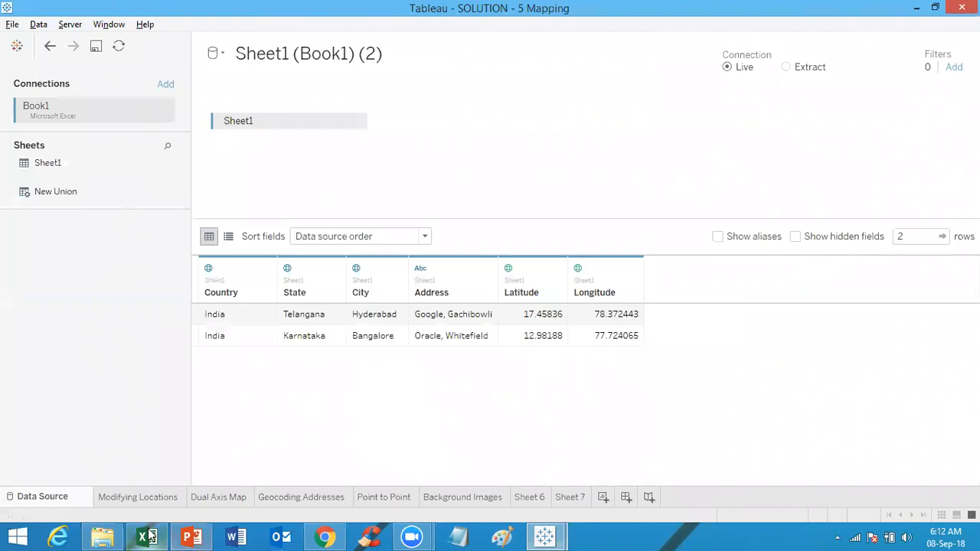
pyautogui.click(324, 536)
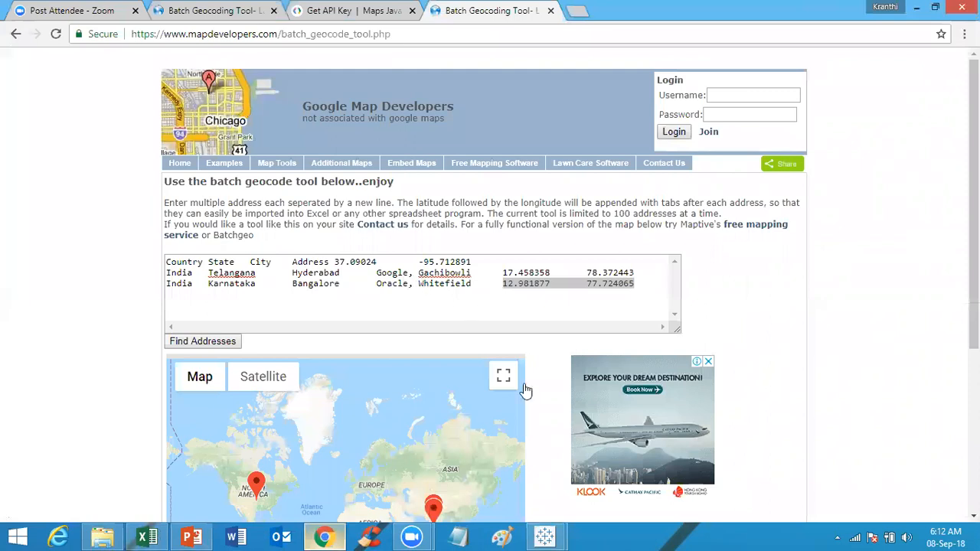
pyautogui.hotkey('alt', 'Tab')
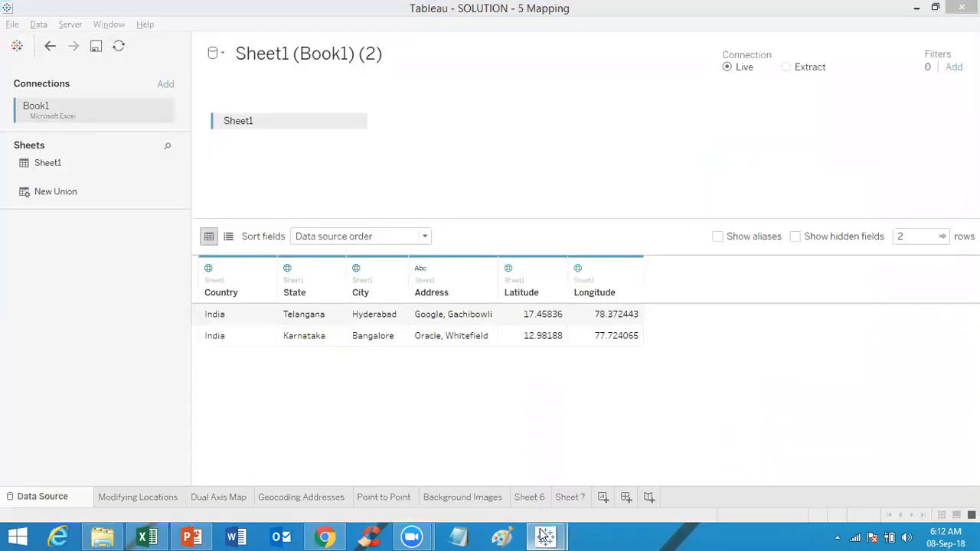
pyautogui.moveTo(545, 536)
pyautogui.click(662, 462)
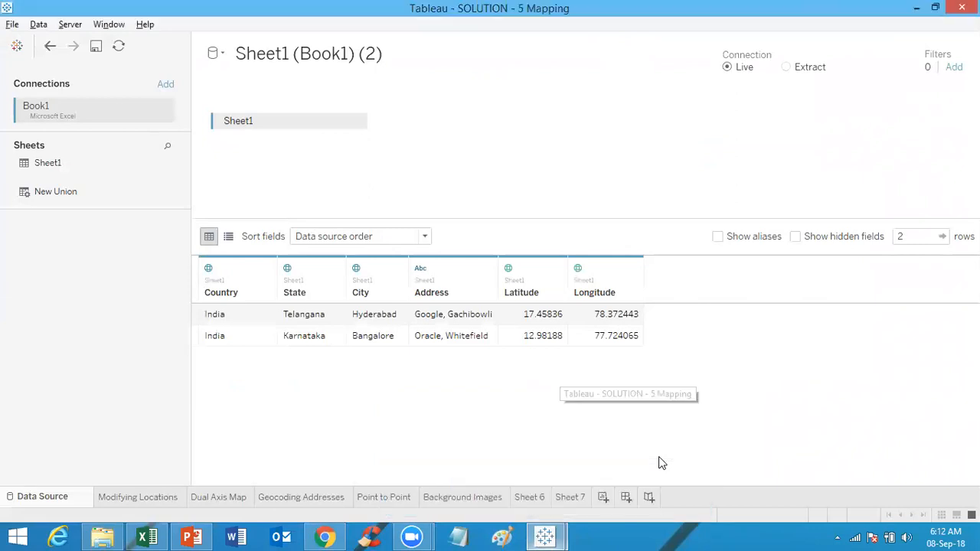
pyautogui.click(567, 497)
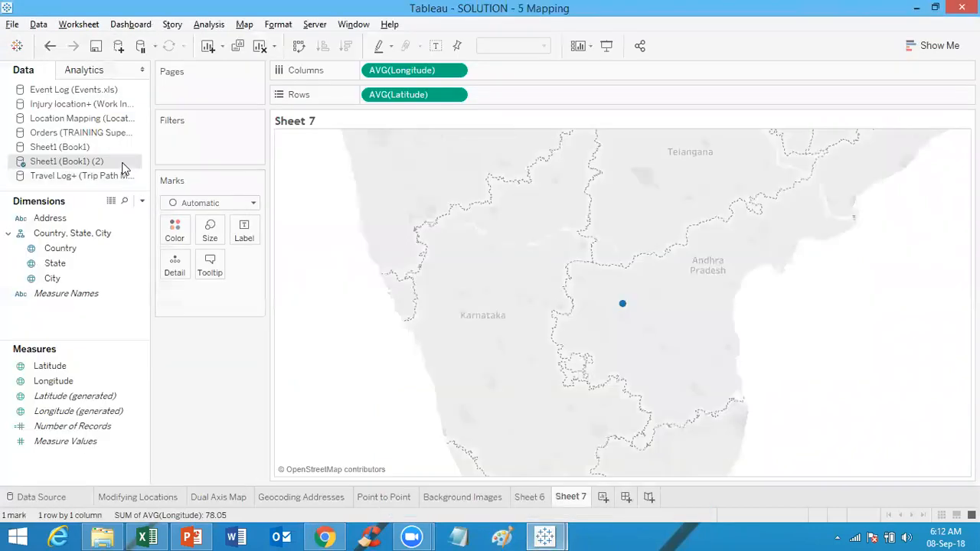
# Step: Refresh the Sheet1 (Book1) (2) data source and rebuild the view with Latitude on Rows and Longitude on Columns
pyautogui.rightClick(121, 164)
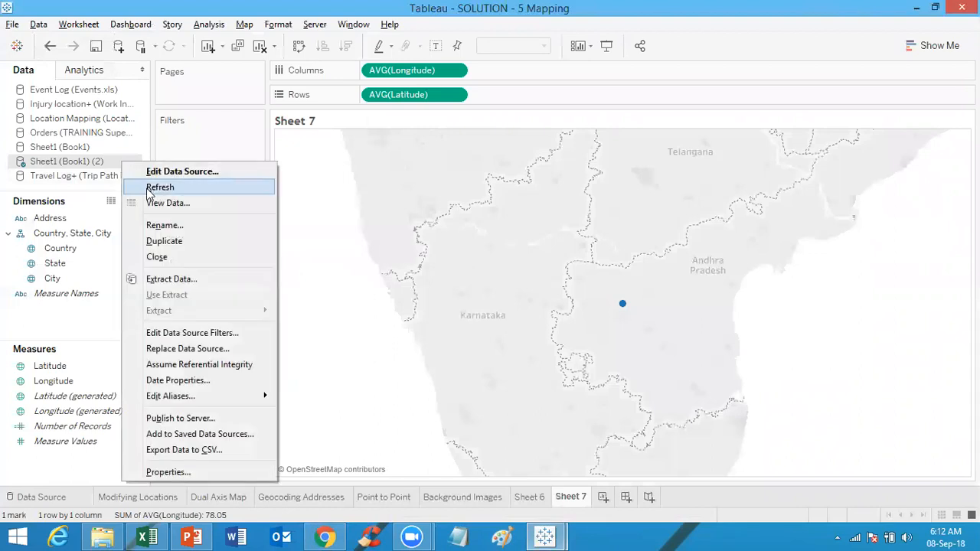
pyautogui.click(160, 187)
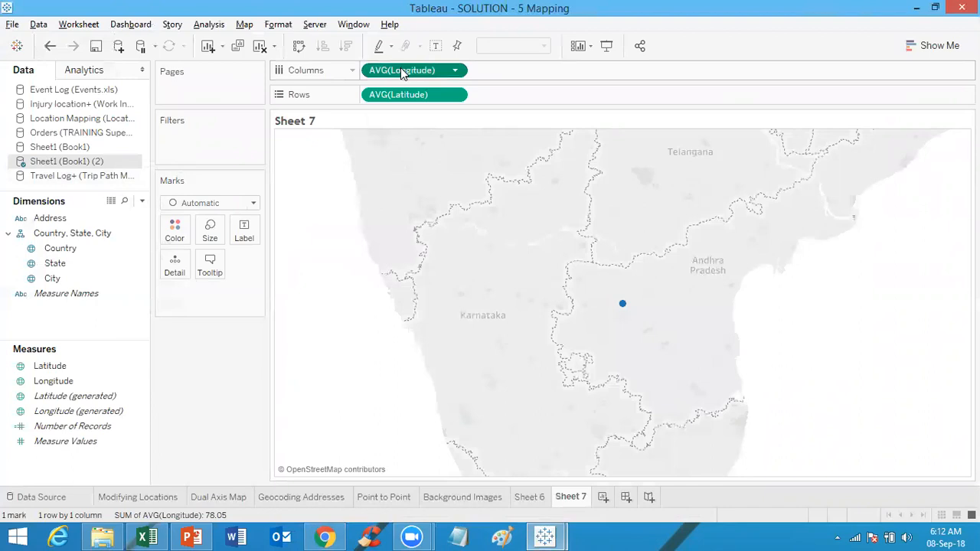
pyautogui.moveTo(401, 67); pyautogui.dragTo(444, 31)
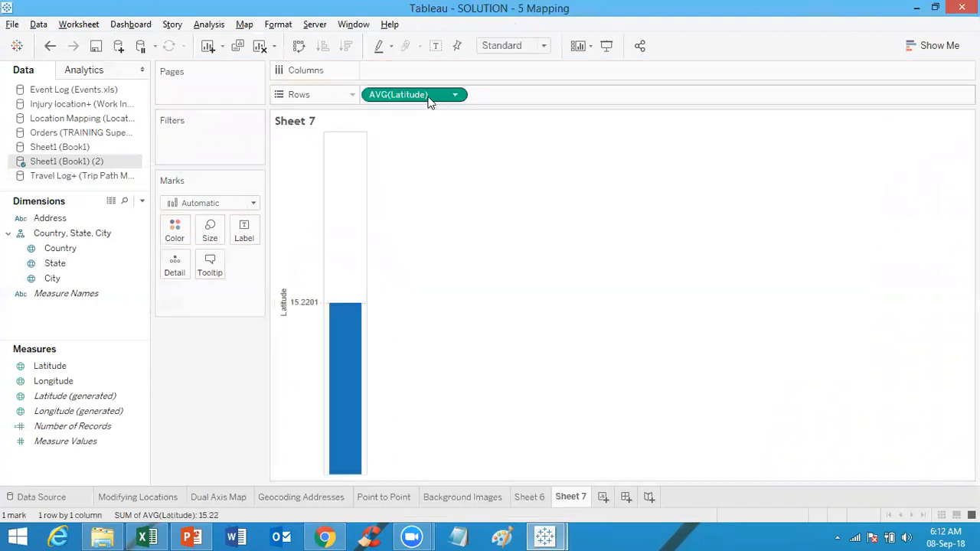
pyautogui.moveTo(448, 94); pyautogui.dragTo(516, 66)
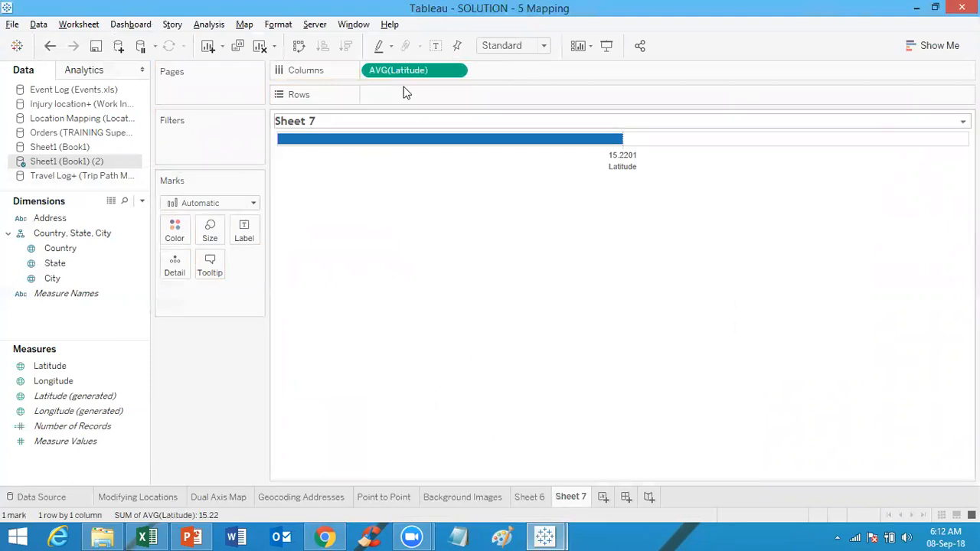
pyautogui.moveTo(406, 76); pyautogui.dragTo(420, 71)
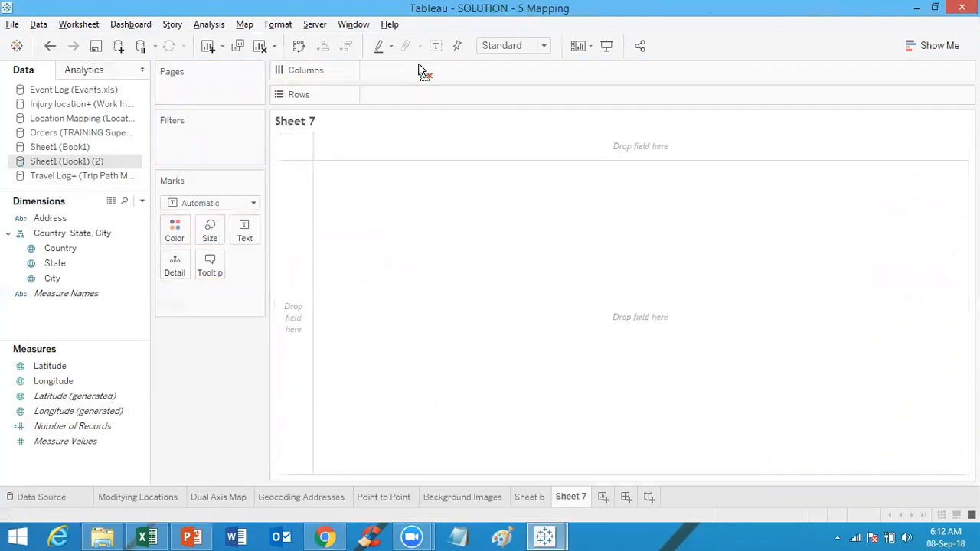
pyautogui.click(70, 367)
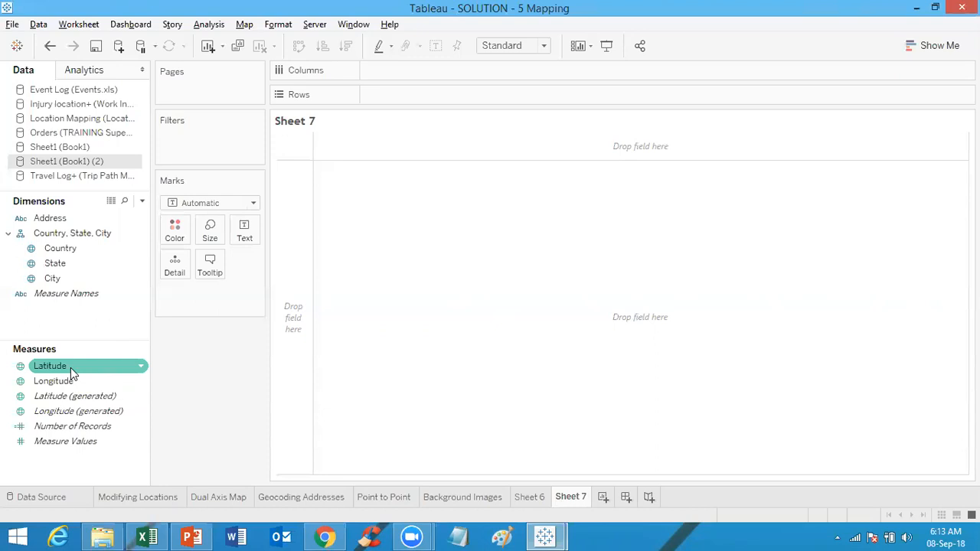
pyautogui.moveTo(70, 367)
pyautogui.mouseDown()
pyautogui.moveTo(466, 189)
pyautogui.moveTo(438, 94)
pyautogui.mouseUp()
pyautogui.click(66, 380)
pyautogui.moveTo(93, 381); pyautogui.dragTo(465, 69)
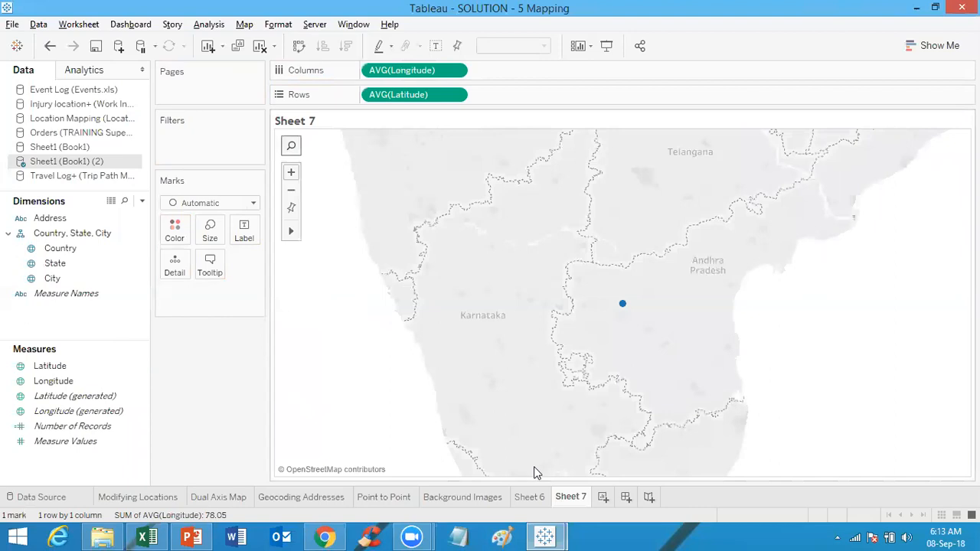
# Step: Add Address as the mark label and change the mark type to Line to connect the two locations
pyautogui.click(533, 498)
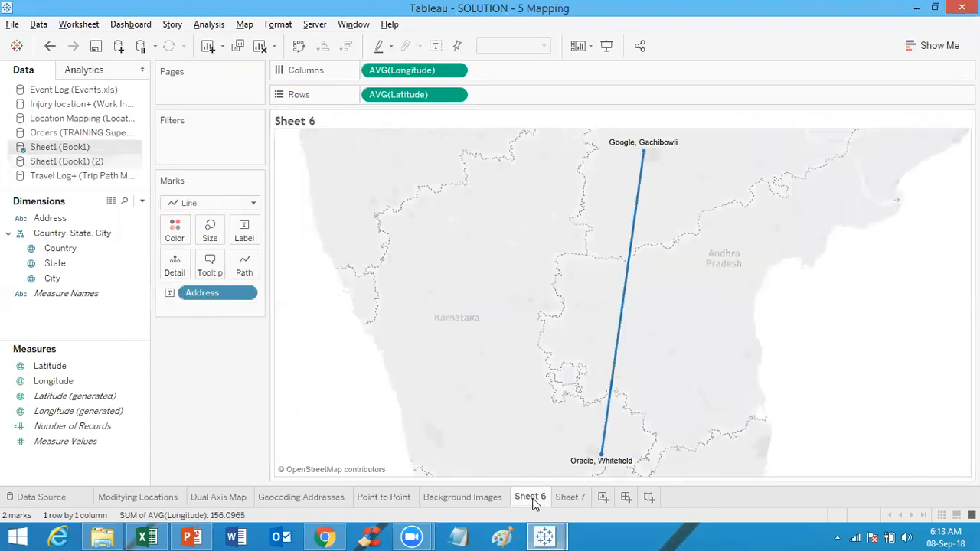
pyautogui.click(574, 498)
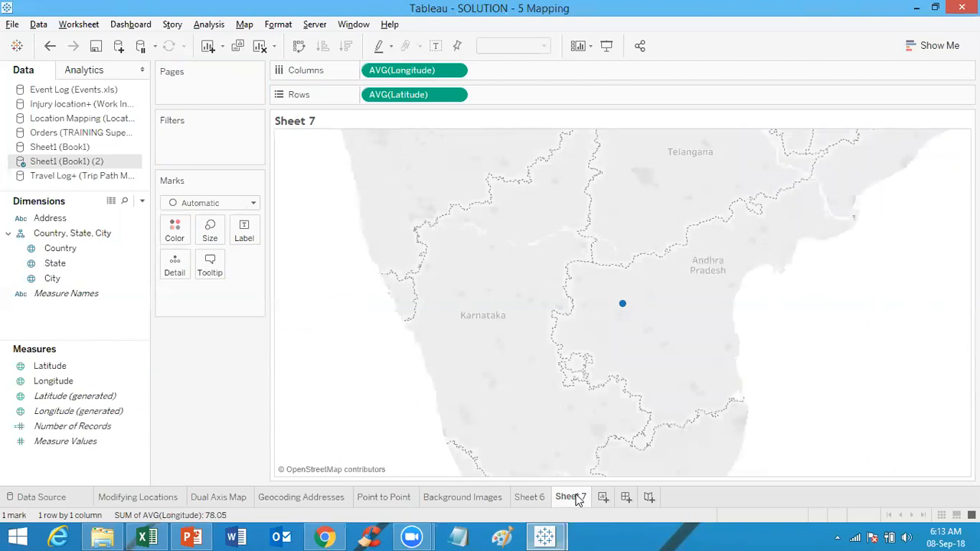
pyautogui.moveTo(65, 221); pyautogui.dragTo(253, 234)
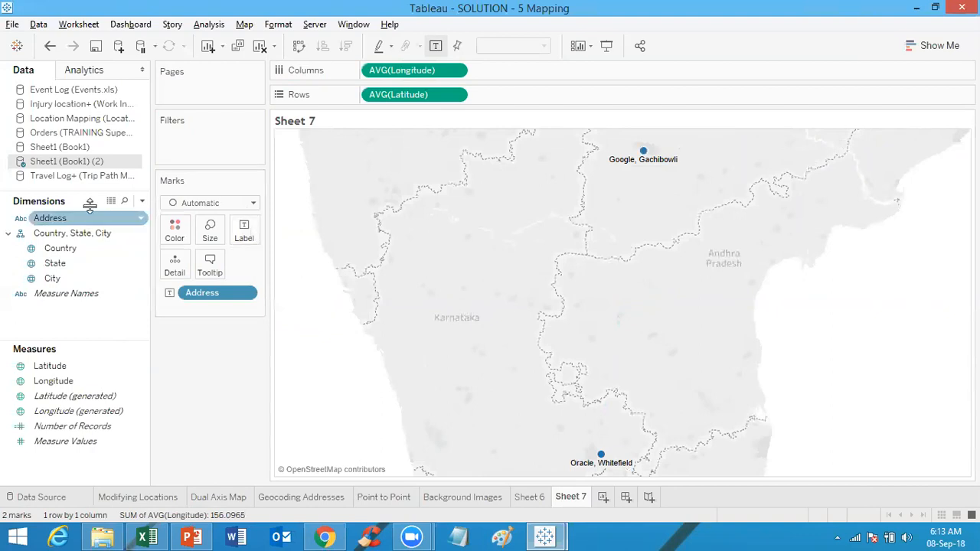
pyautogui.click(189, 204)
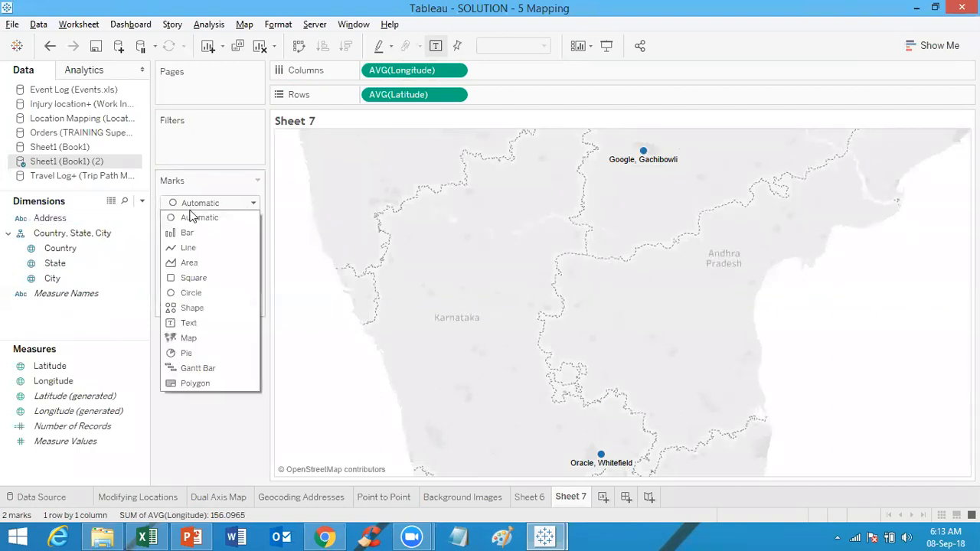
pyautogui.click(189, 252)
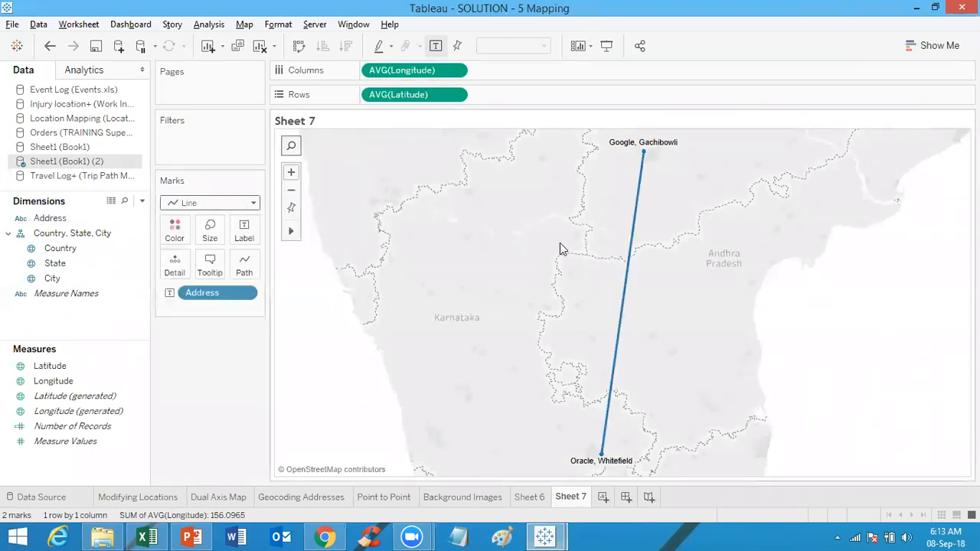
# Step: Zoom in on the Google, Gachibowli point to inspect its position, then reset the map view
pyautogui.scroll(3, 675, 158)
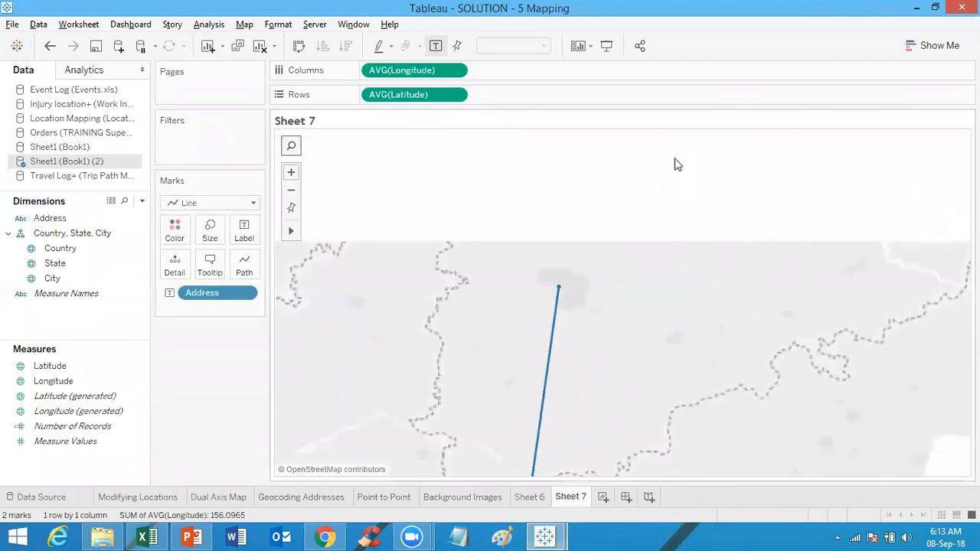
pyautogui.scroll(2, 580, 301)
pyautogui.click(580, 298)
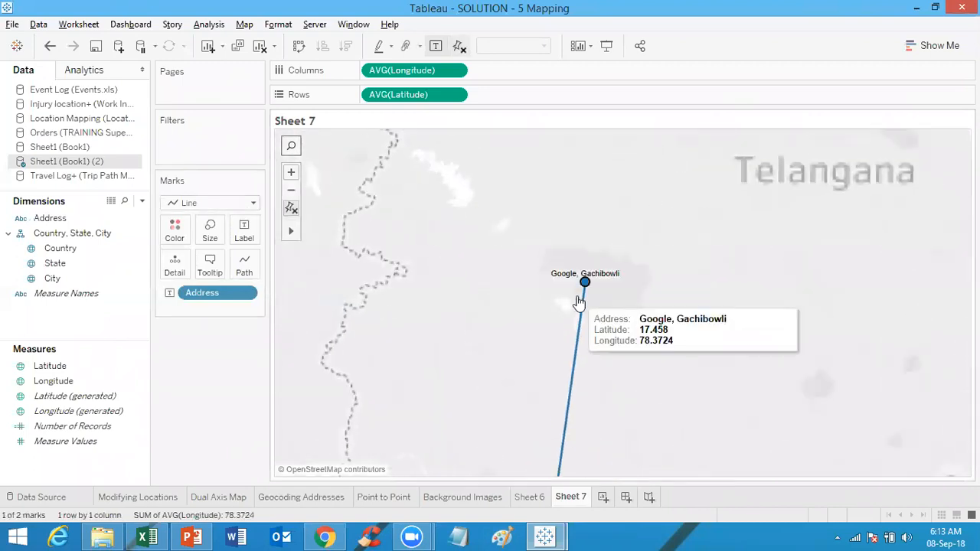
pyautogui.doubleClick(598, 263)
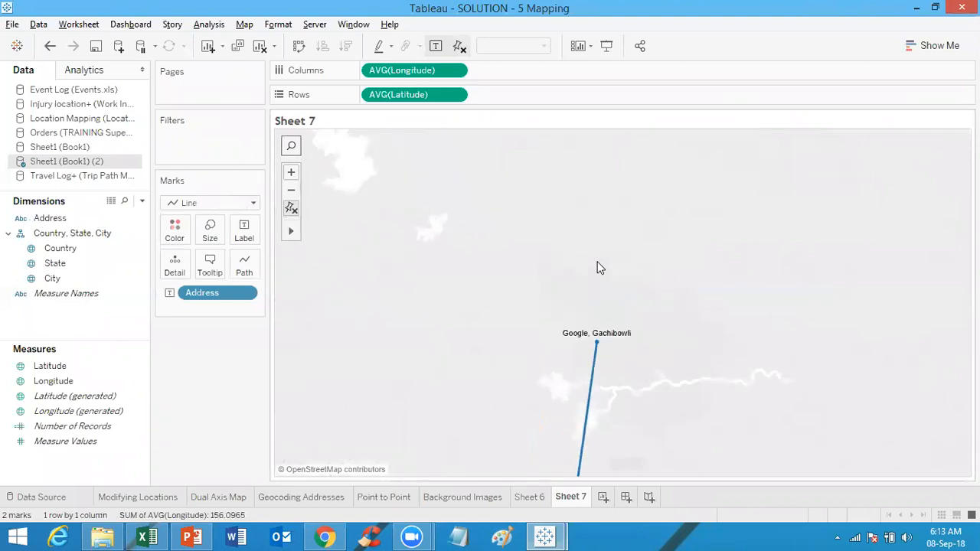
pyautogui.doubleClick(631, 343)
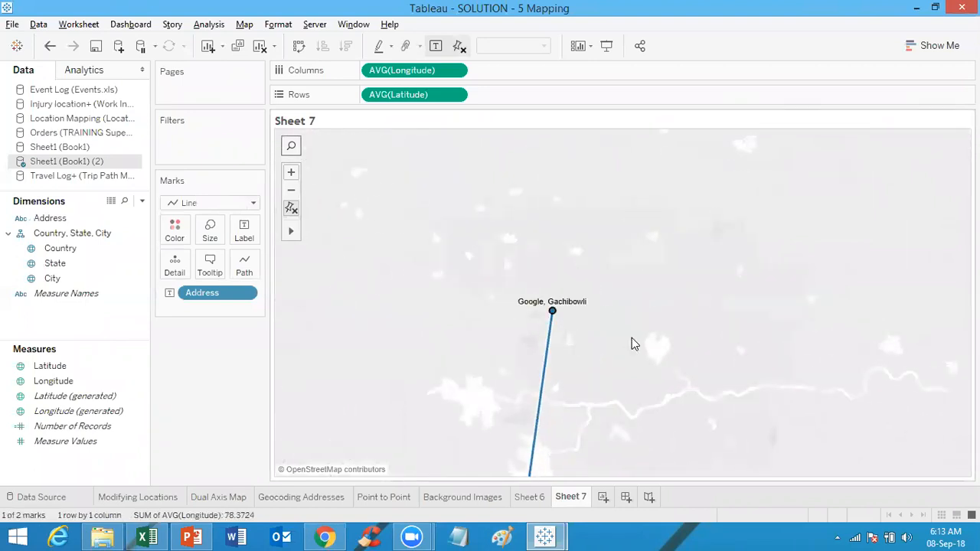
pyautogui.doubleClick(567, 328)
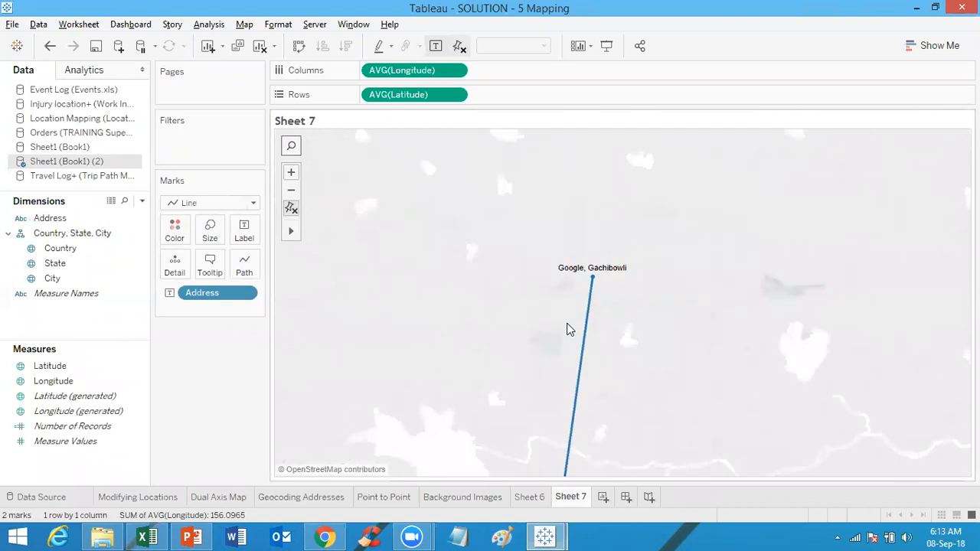
pyautogui.doubleClick(584, 255)
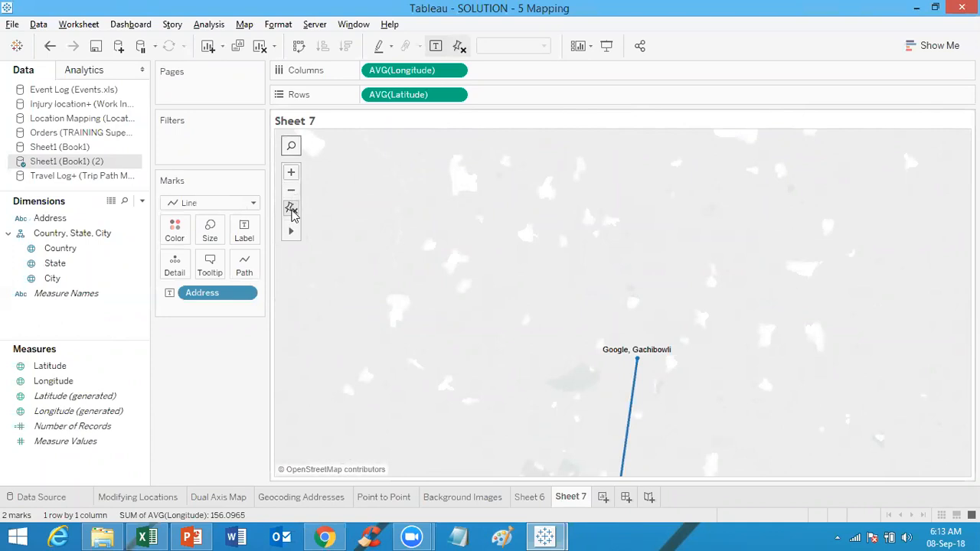
pyautogui.click(292, 208)
pyautogui.moveTo(626, 443); pyautogui.dragTo(671, 342)
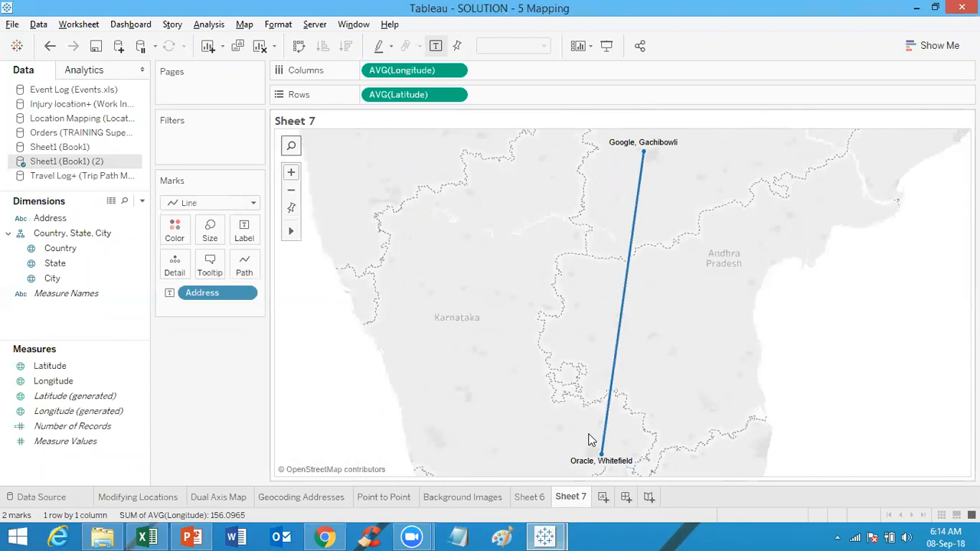
# Step: Zoom in on the Oracle, Whitefield point to inspect its position, then reset the map view
pyautogui.scroll(3, 590, 440)
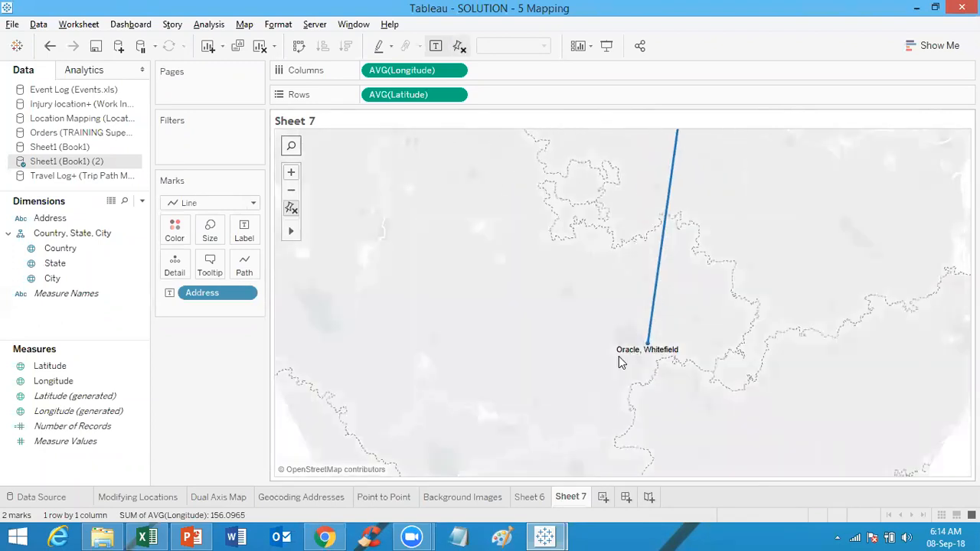
pyautogui.scroll(2, 619, 356)
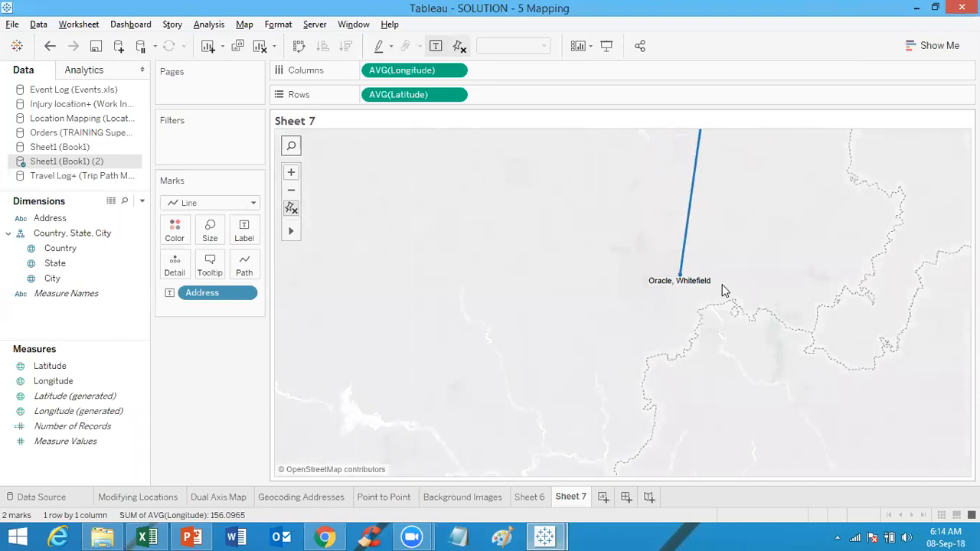
pyautogui.scroll(2, 726, 287)
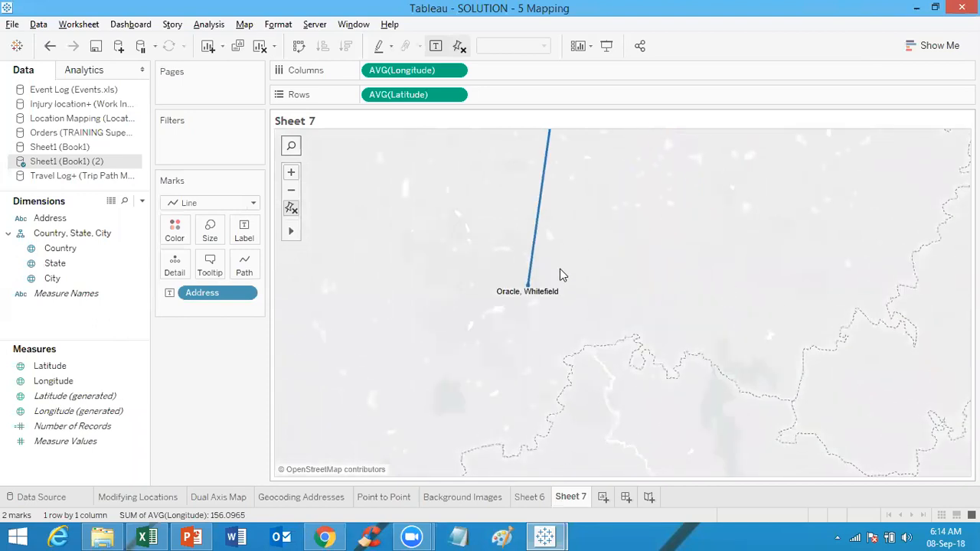
pyautogui.scroll(2, 560, 270)
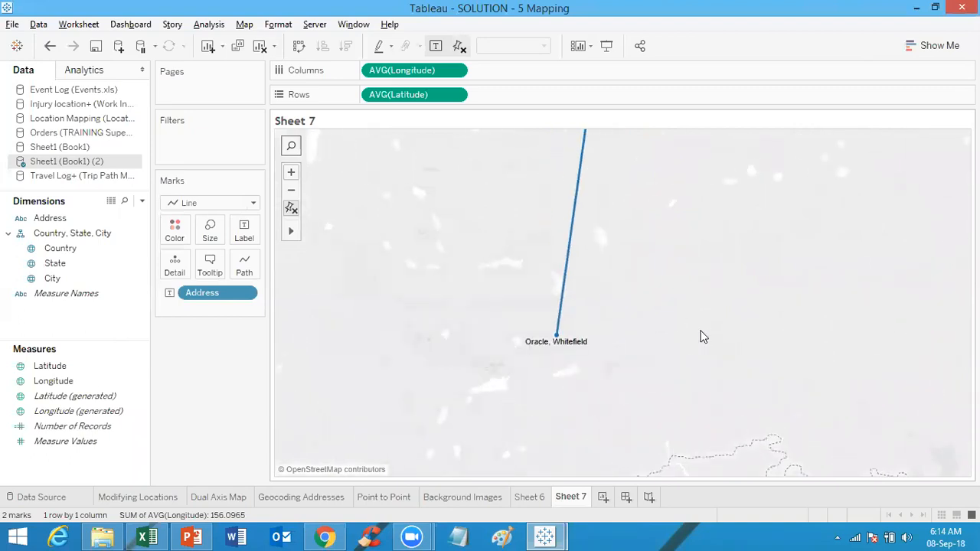
pyautogui.scroll(3, 703, 337)
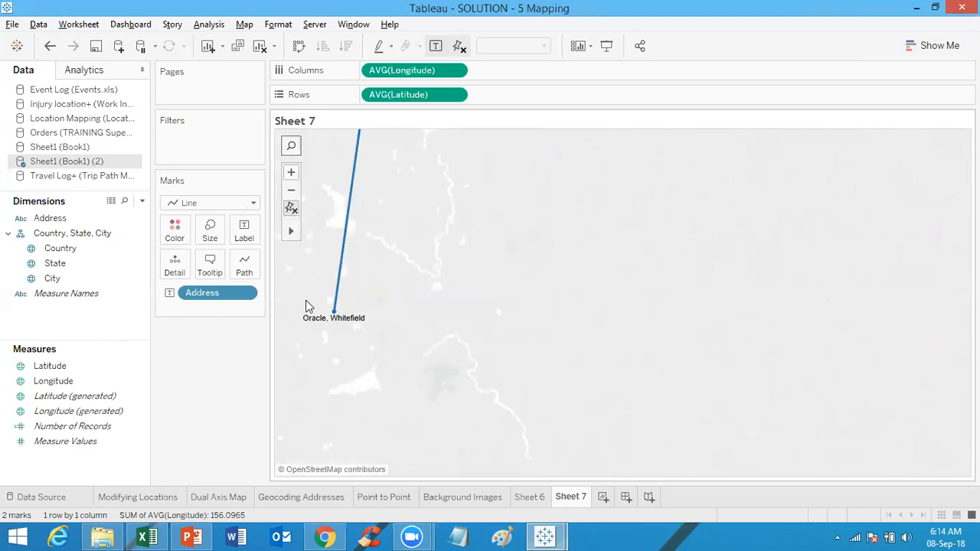
pyautogui.moveTo(406, 340); pyautogui.dragTo(872, 291)
pyautogui.click(291, 209)
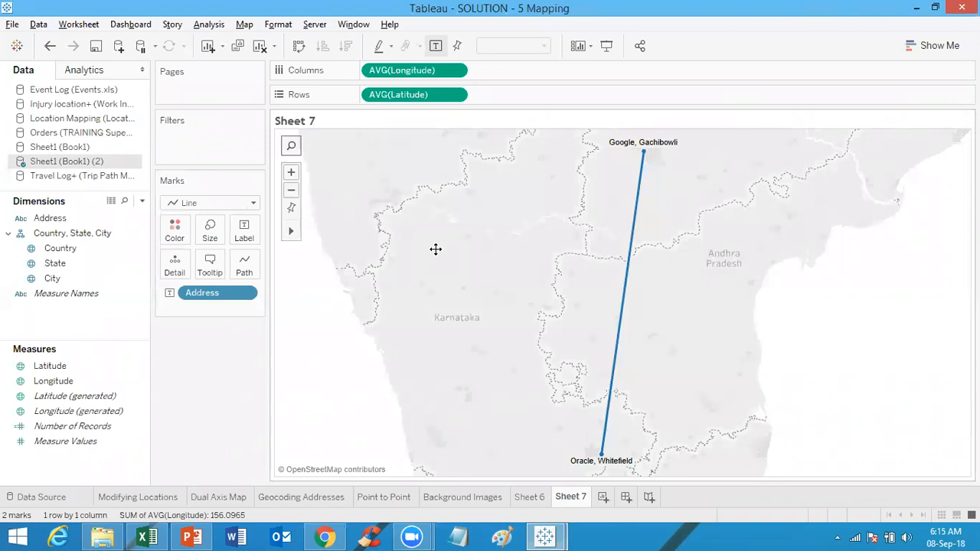
# Step: Switch to the Point to Point sheet and describe the Path Order field, loading its domain
pyautogui.click(399, 498)
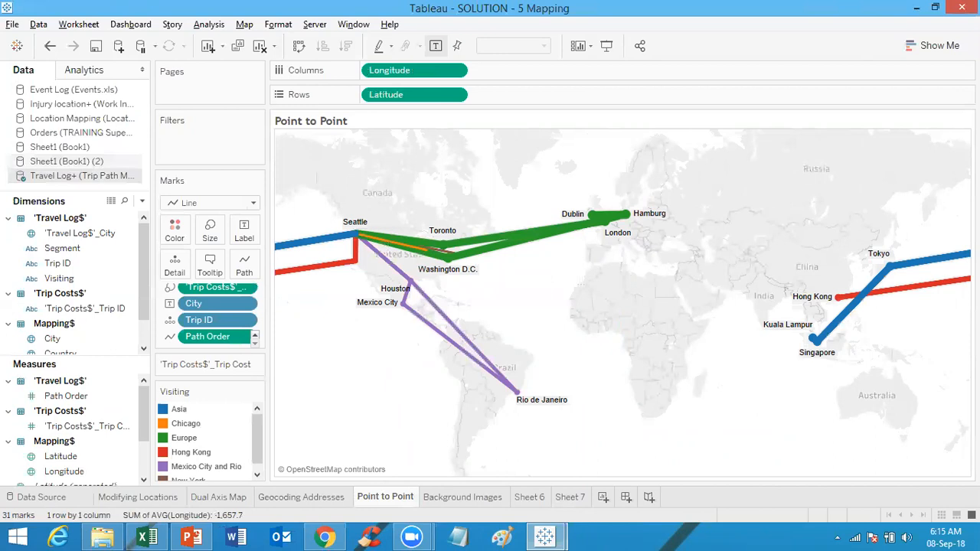
pyautogui.moveTo(437, 273)
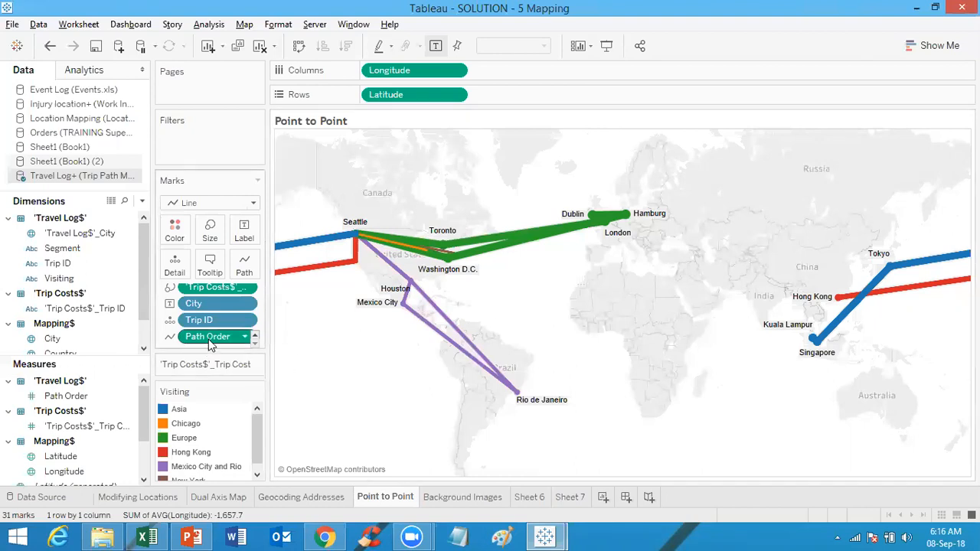
pyautogui.click(69, 395)
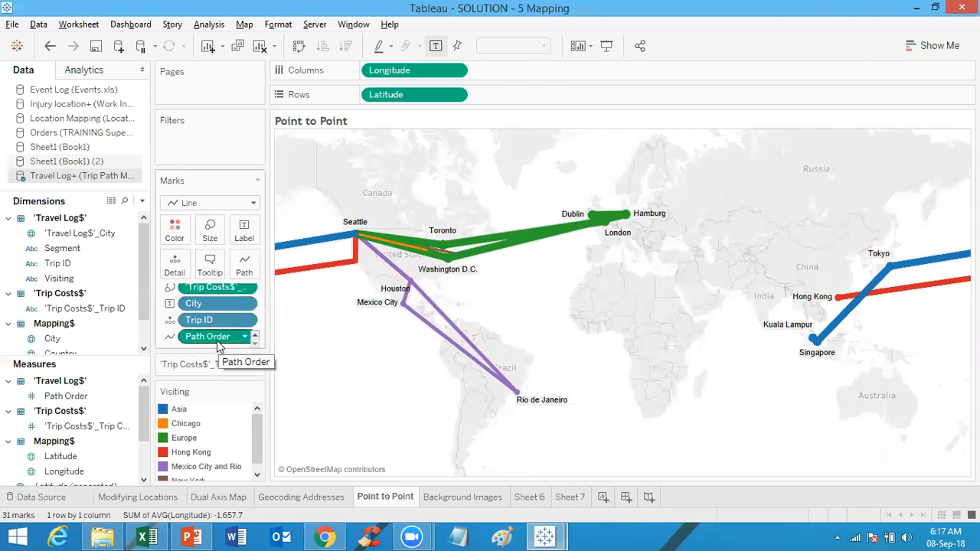
pyautogui.click(82, 396)
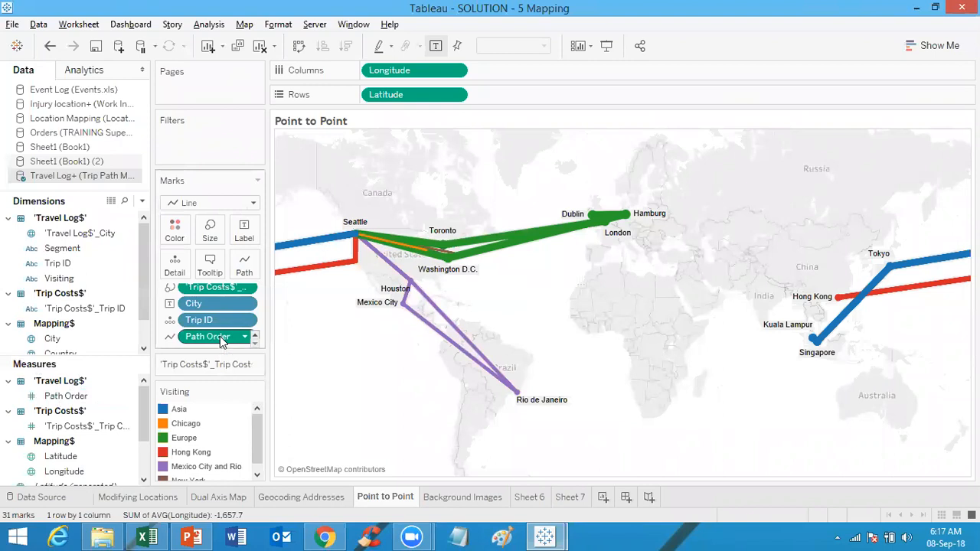
pyautogui.moveTo(221, 341); pyautogui.dragTo(105, 400)
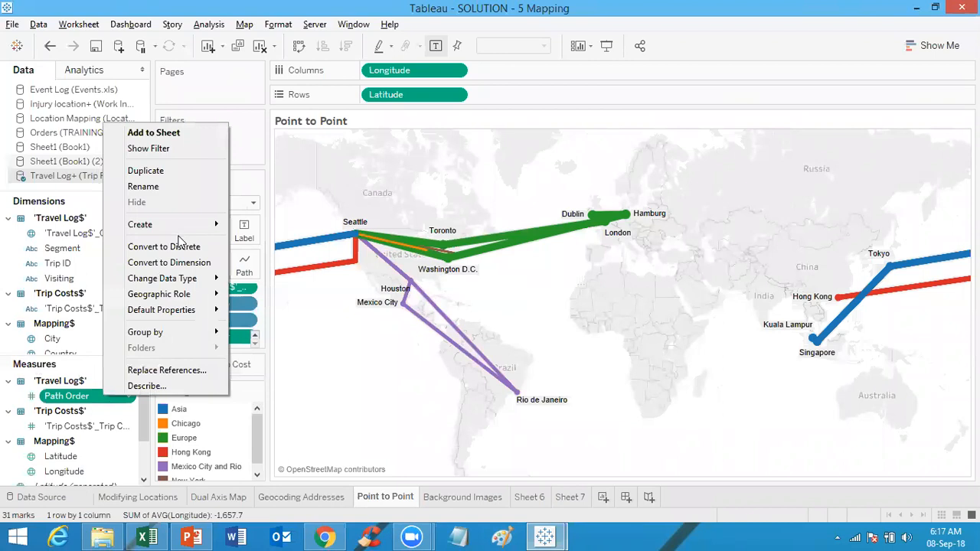
pyautogui.moveTo(201, 312)
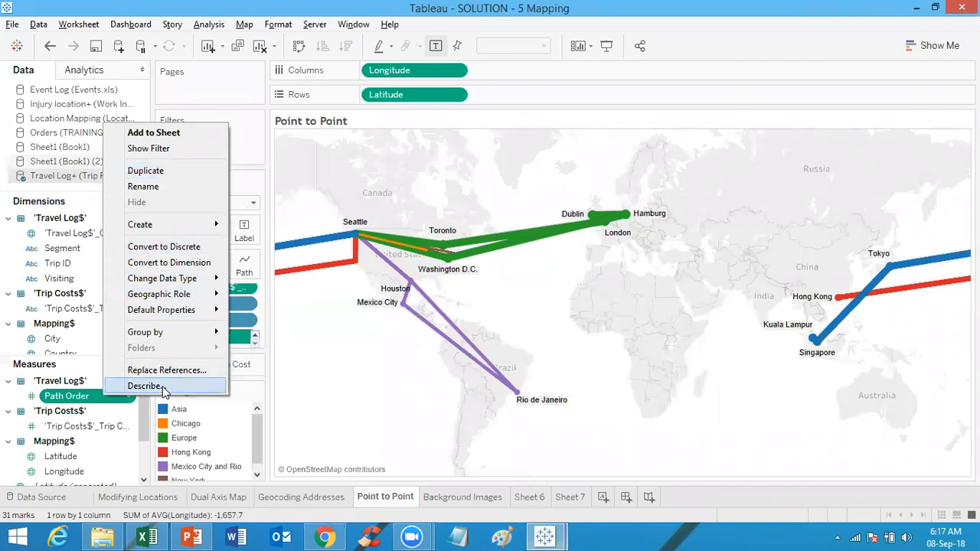
pyautogui.click(145, 386)
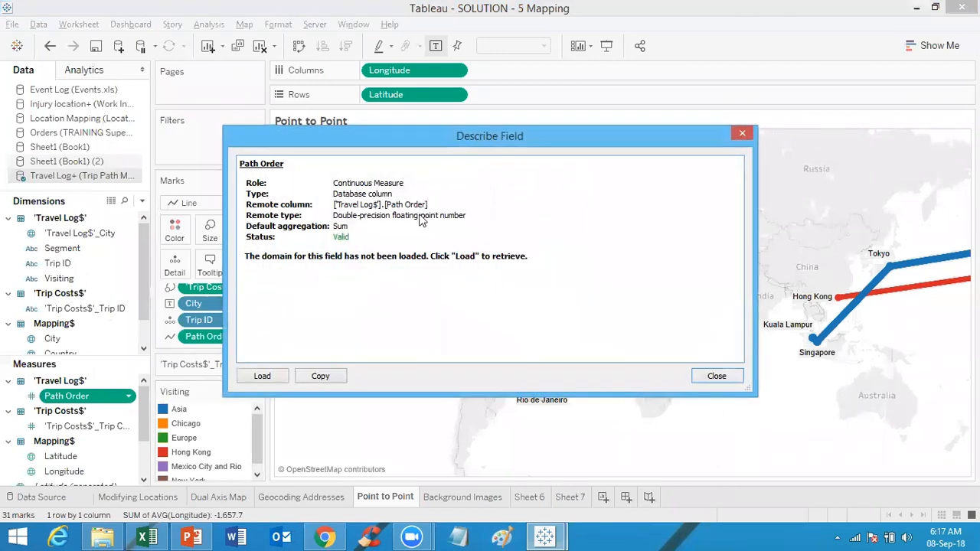
pyautogui.click(263, 376)
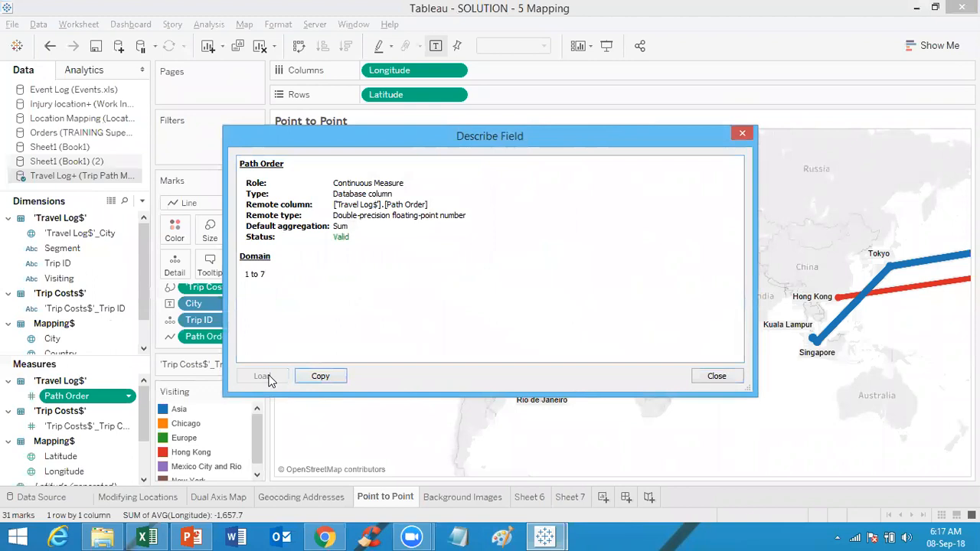
pyautogui.click(717, 376)
pyautogui.rightClick(118, 398)
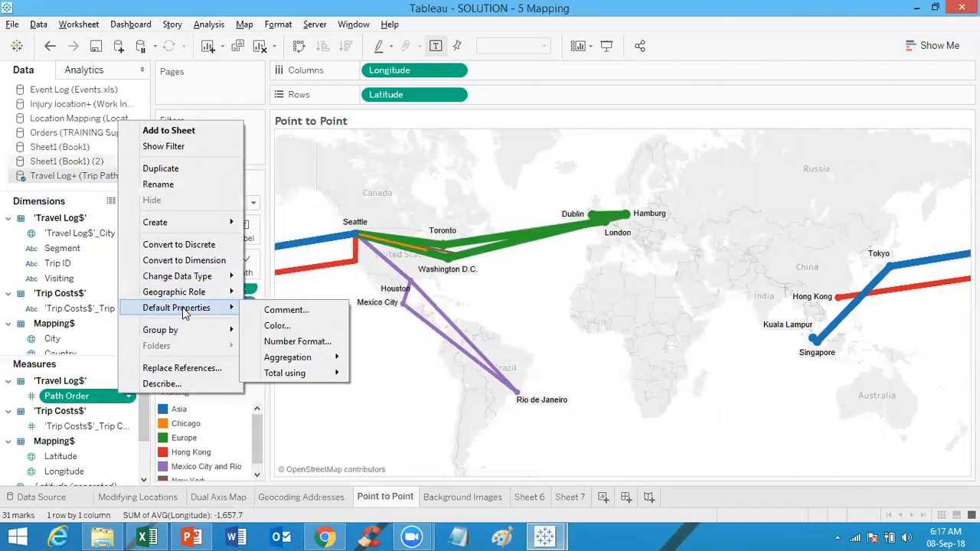
pyautogui.moveTo(204, 280)
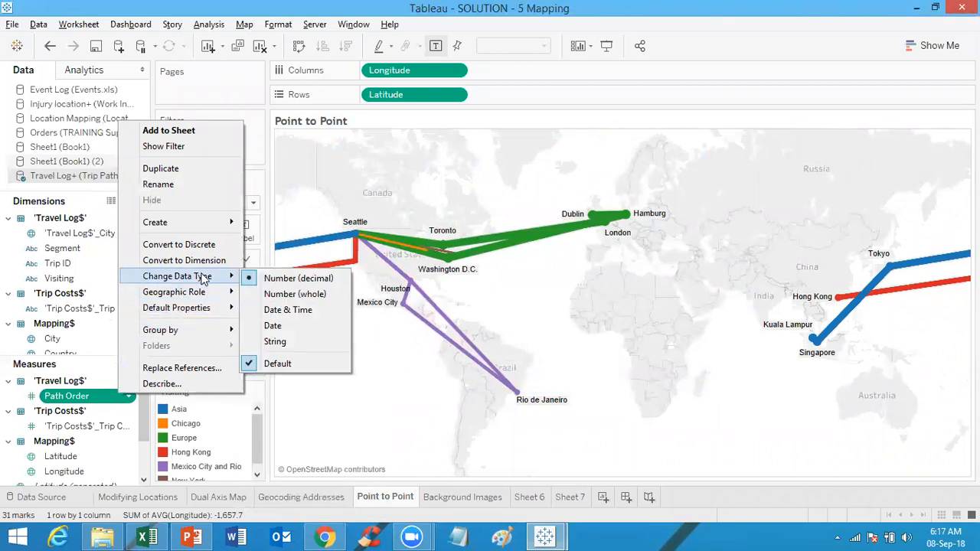
pyautogui.click(402, 429)
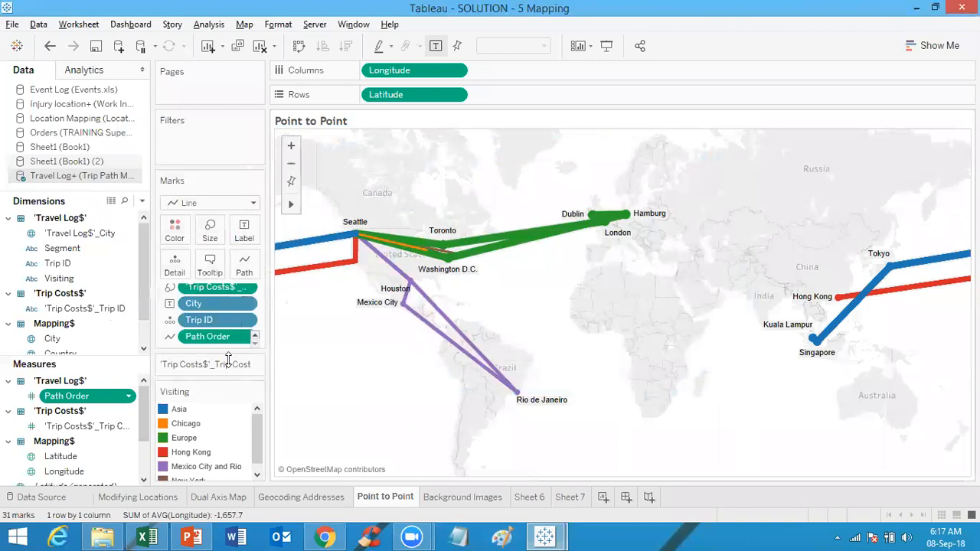
# Step: View the underlying data of the Travel Log+ source, scrolling across to the Path Order column
pyautogui.click(111, 202)
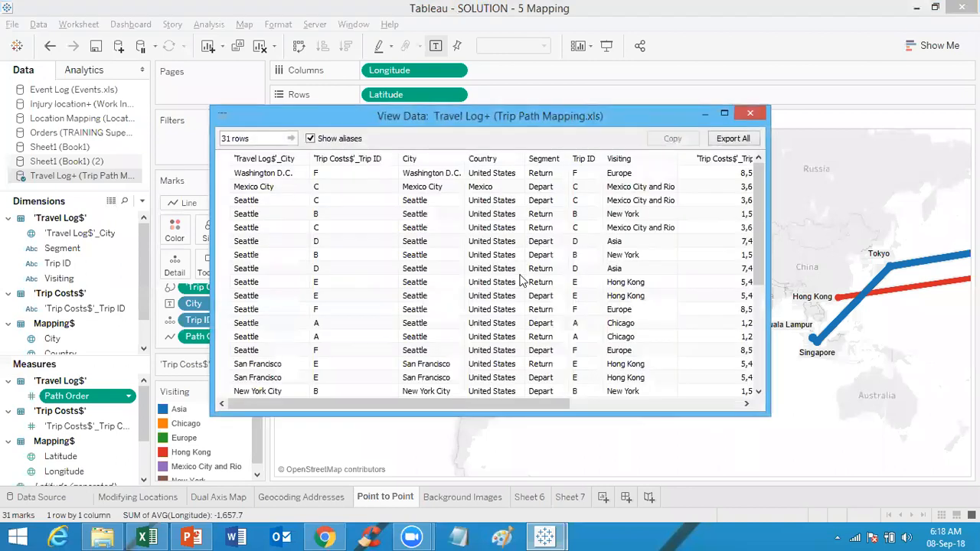
pyautogui.moveTo(427, 406); pyautogui.dragTo(608, 403)
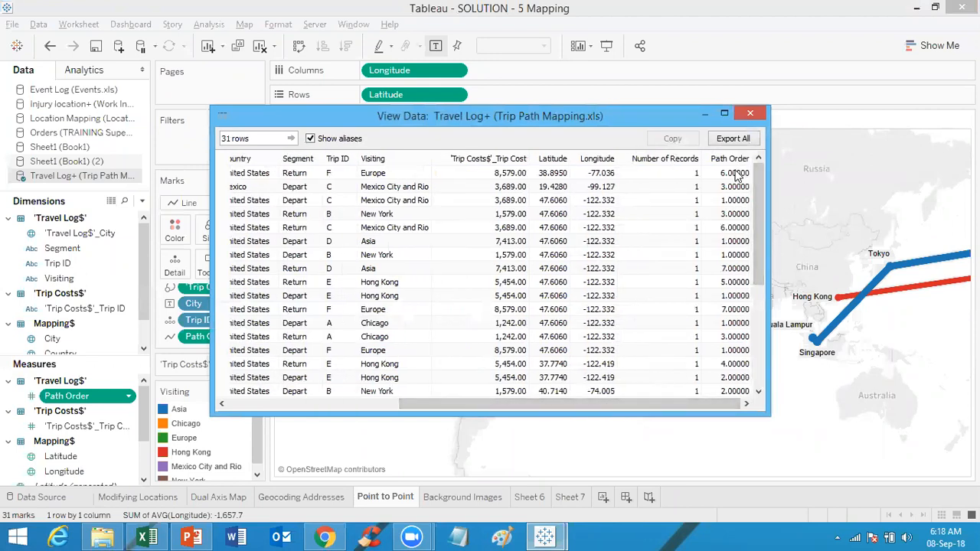
pyautogui.moveTo(756, 204); pyautogui.dragTo(761, 171)
pyautogui.click(749, 115)
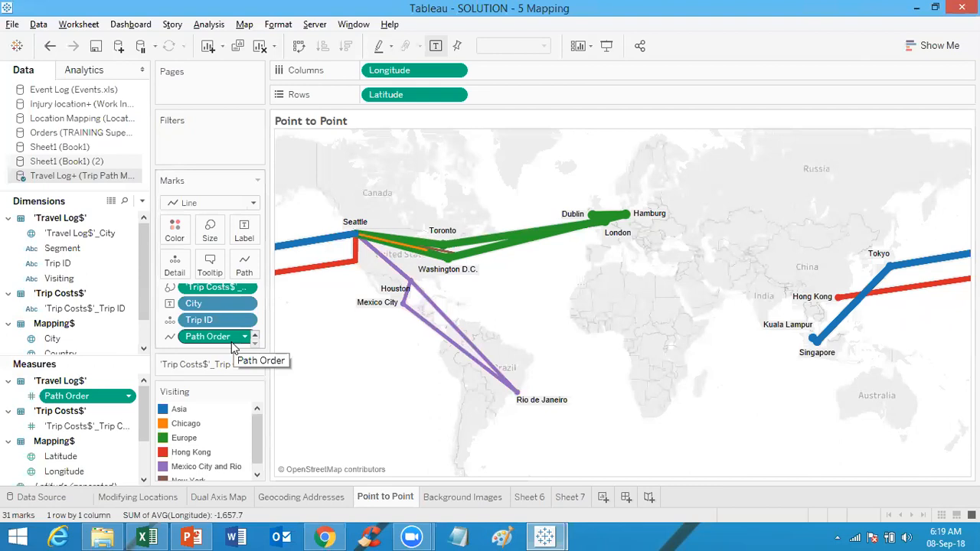
# Step: Open the aliases of the Segment field and close the dialog without changes
pyautogui.click(64, 255)
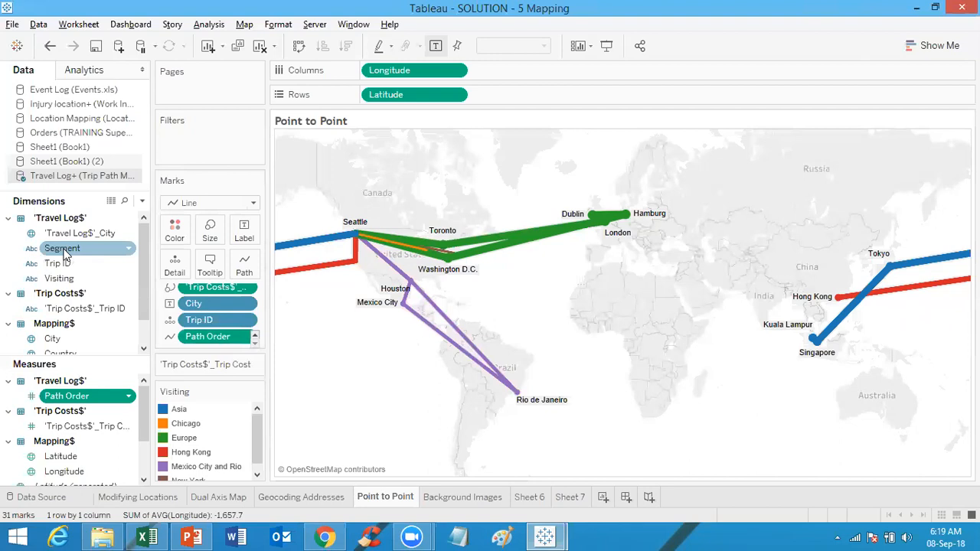
pyautogui.rightClick(64, 253)
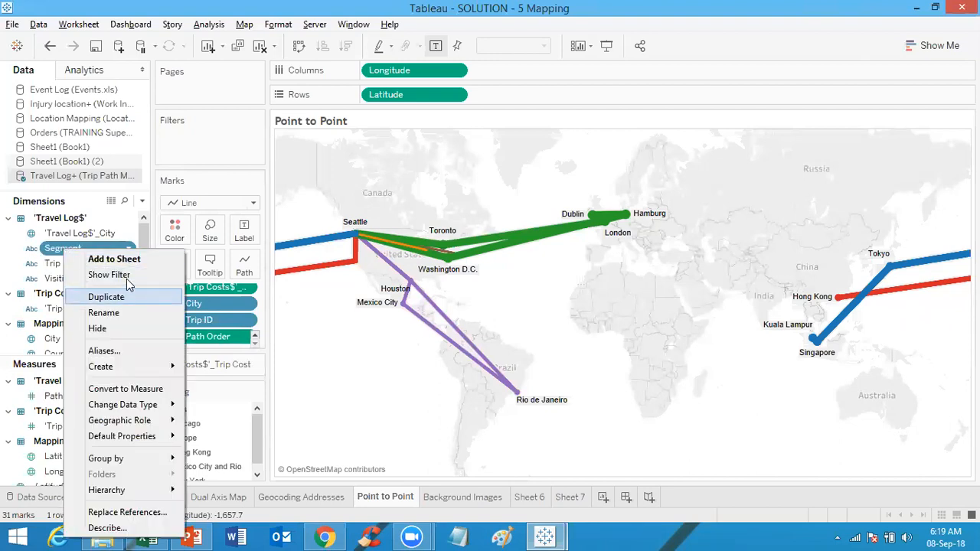
pyautogui.click(139, 351)
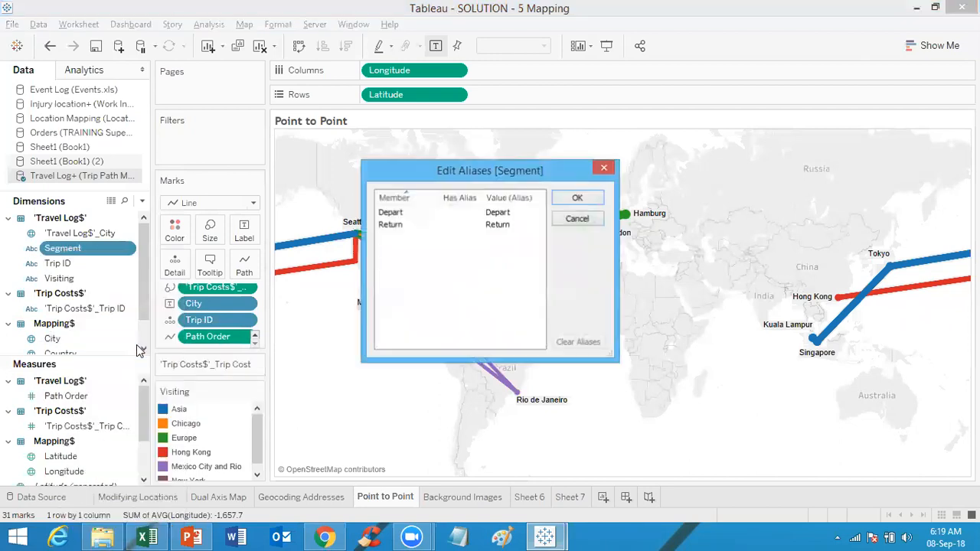
pyautogui.click(605, 168)
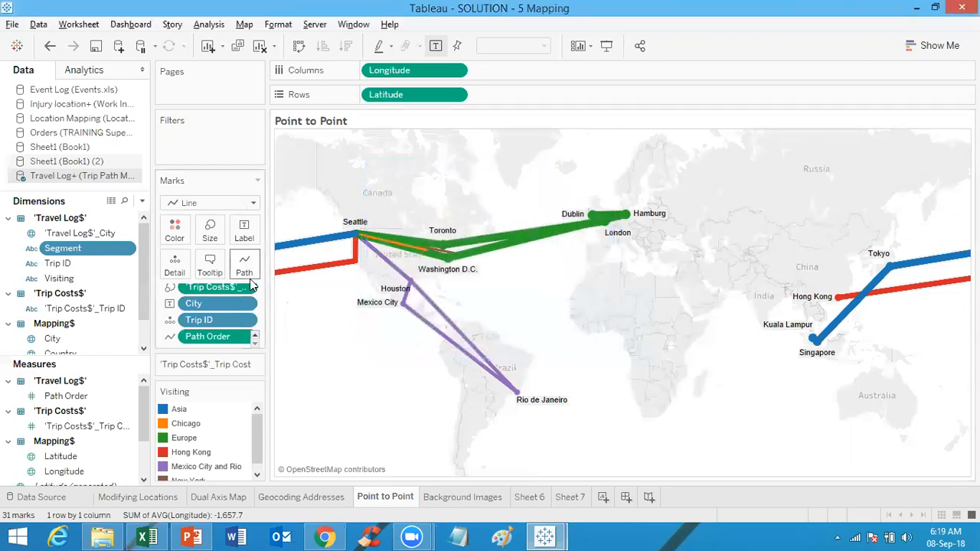
# Step: Switch to the Orders data source and open the default date format of Order Date, closing it unchanged
pyautogui.moveTo(144, 259); pyautogui.dragTo(132, 224)
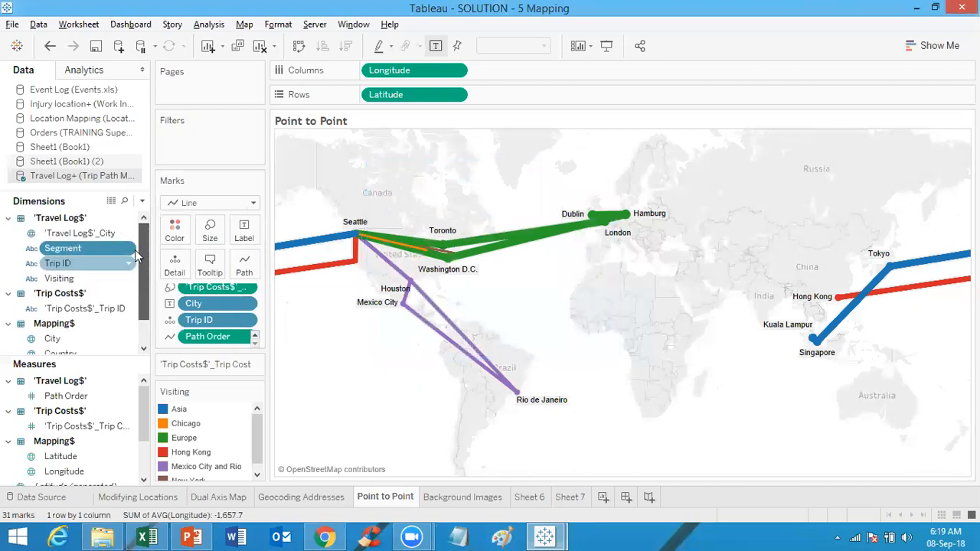
pyautogui.click(86, 135)
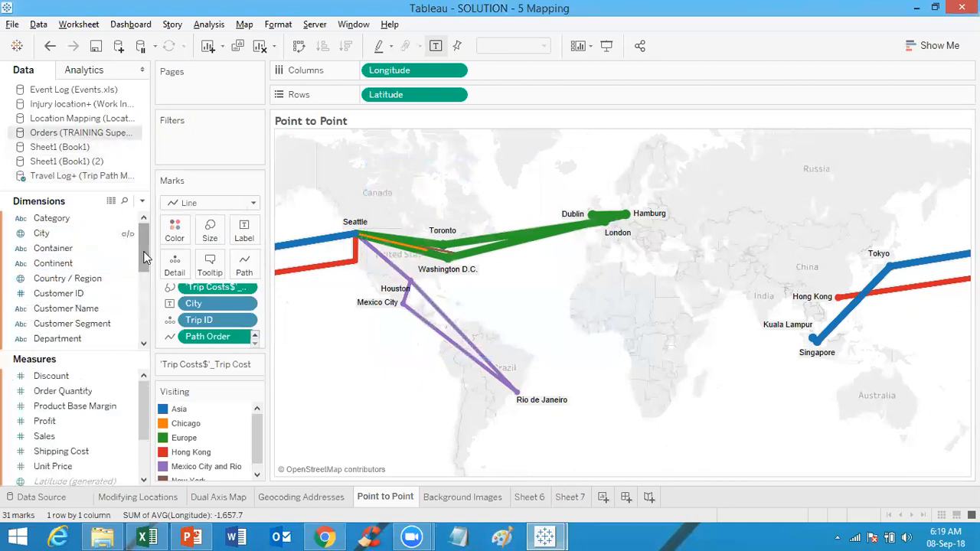
pyautogui.click(144, 298)
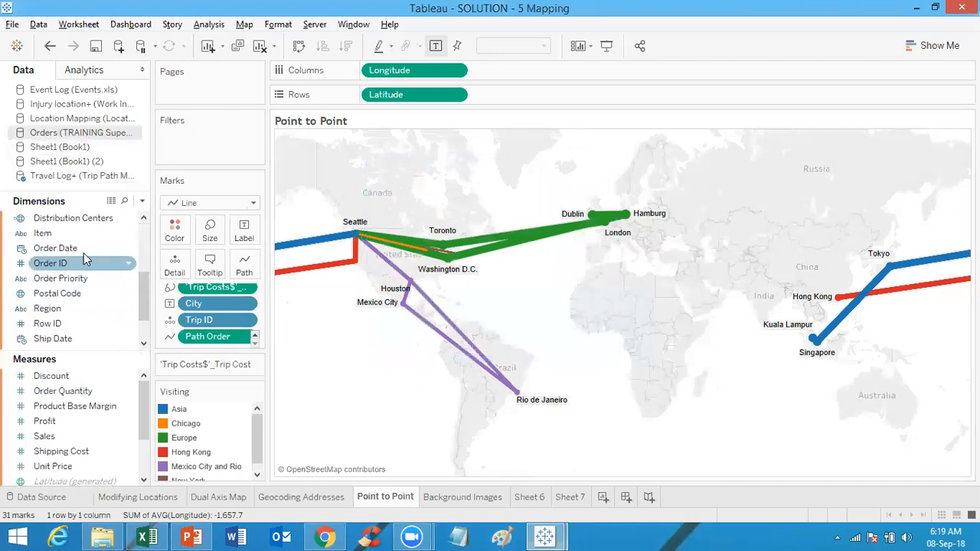
pyautogui.rightClick(84, 251)
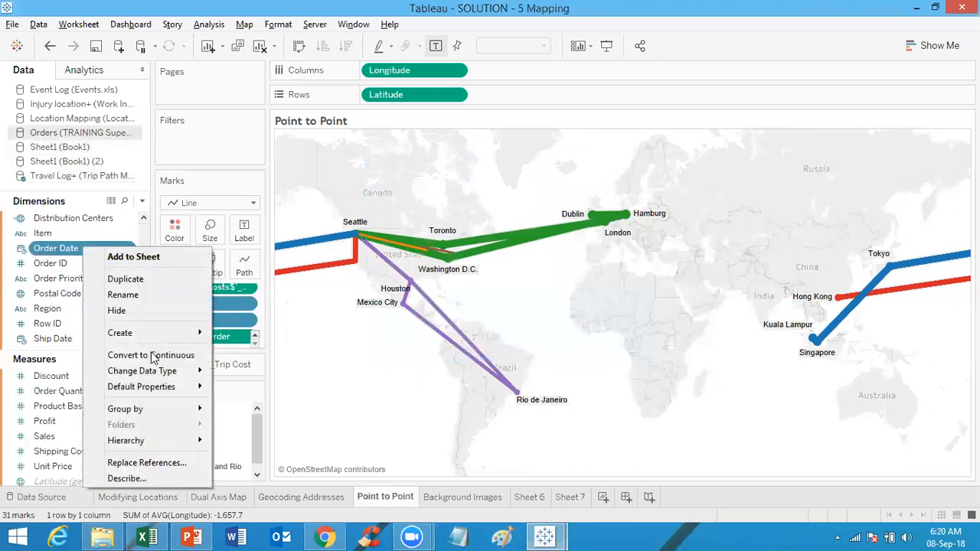
pyautogui.moveTo(160, 375)
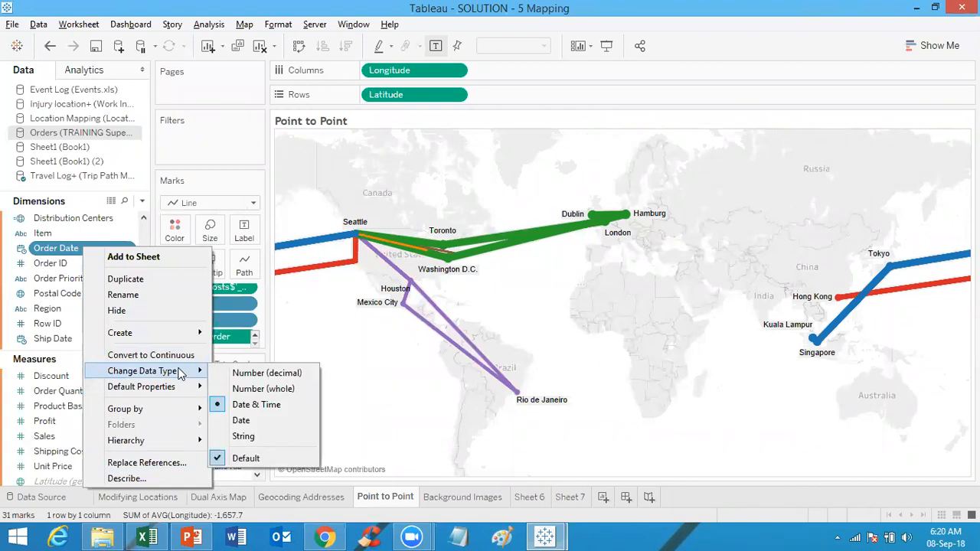
pyautogui.moveTo(184, 393)
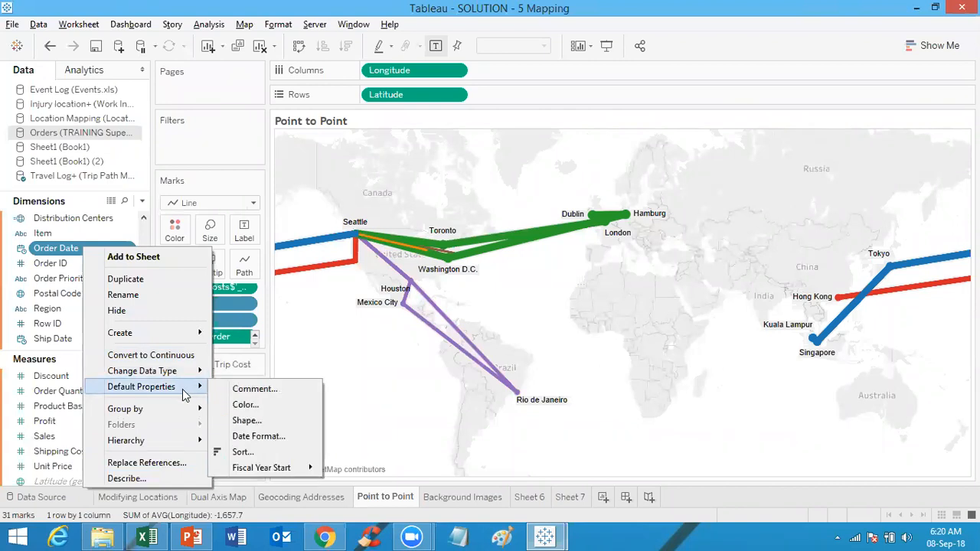
pyautogui.click(259, 436)
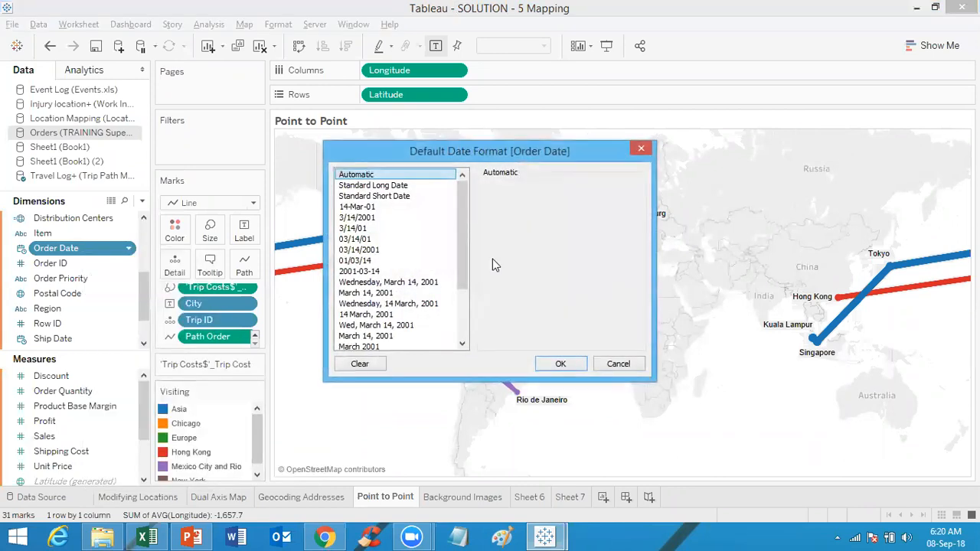
pyautogui.click(641, 150)
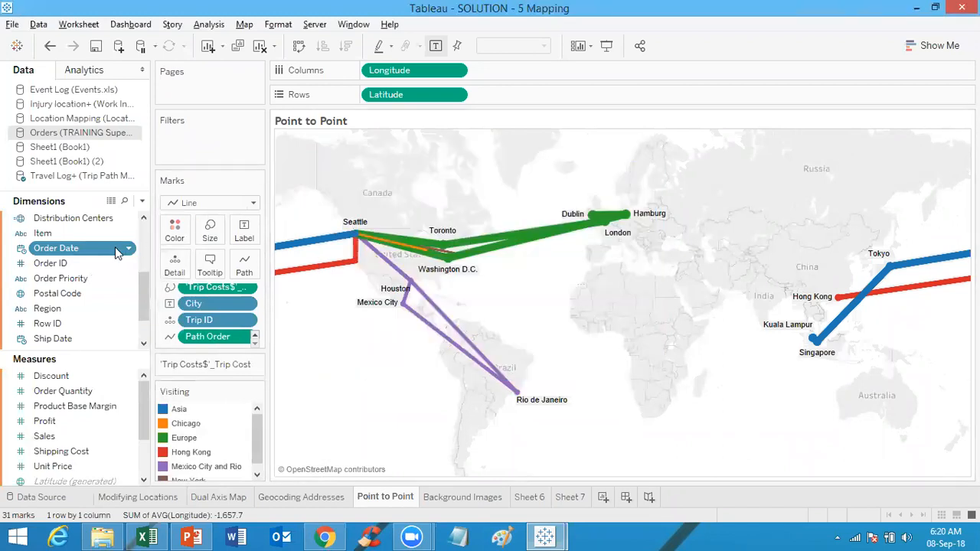
# Step: View the underlying data of the Orders source, scrolling across its columns
pyautogui.click(111, 202)
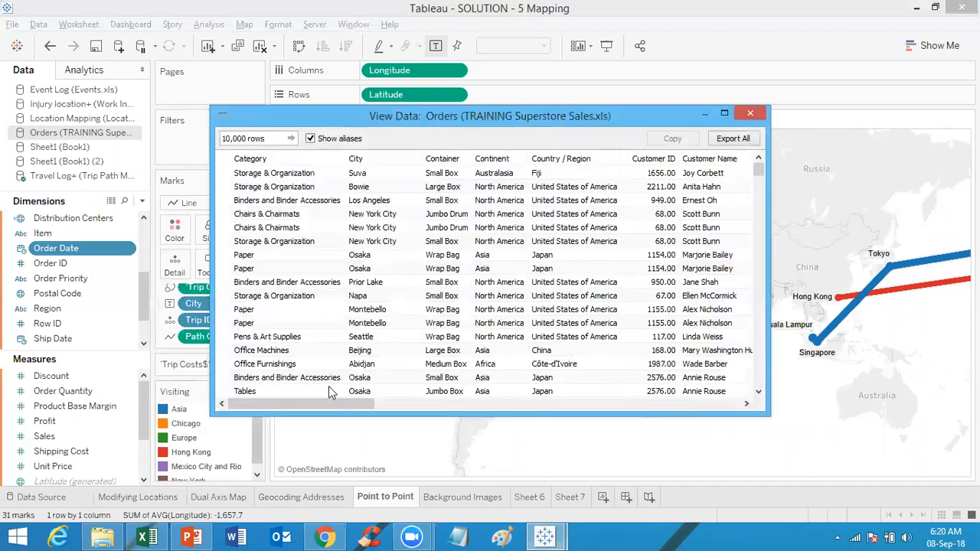
pyautogui.click(478, 402)
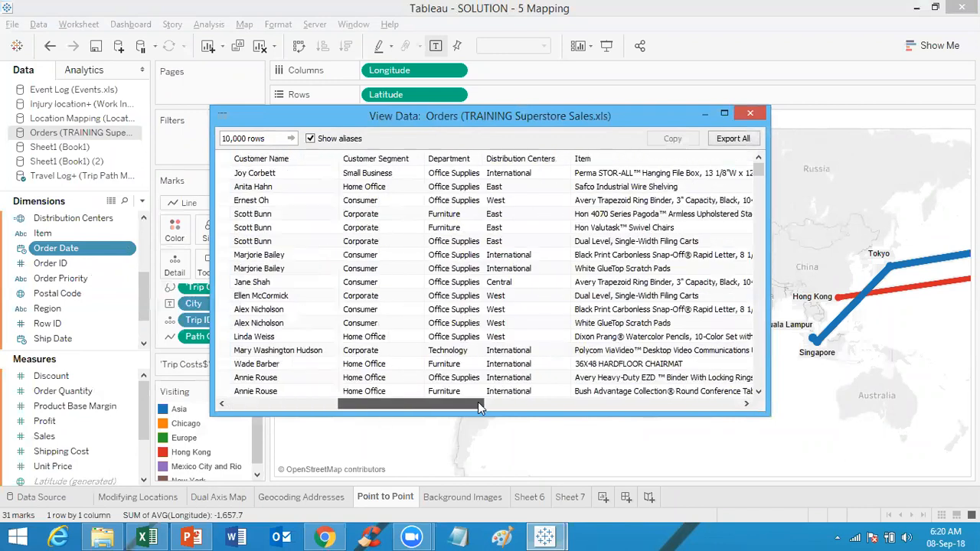
pyautogui.click(590, 402)
pyautogui.click(589, 402)
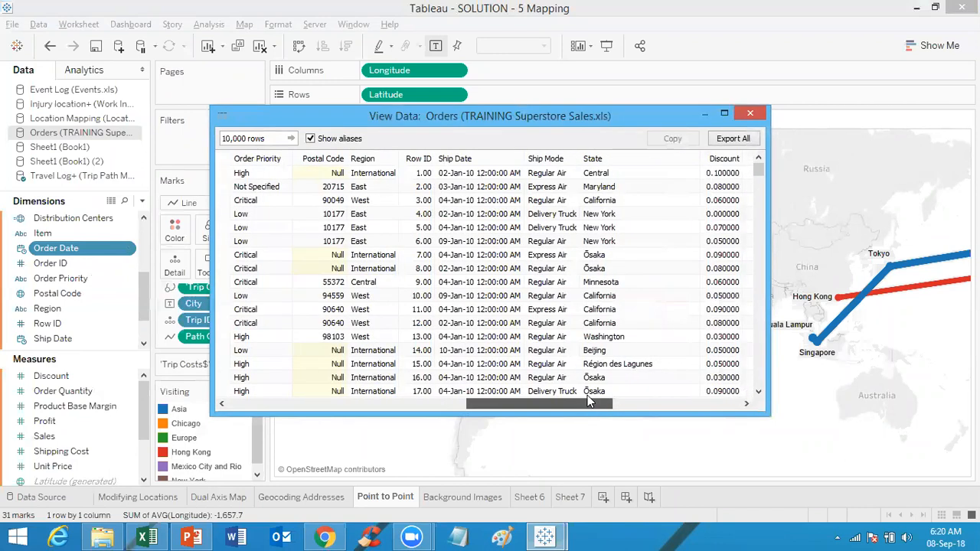
pyautogui.click(588, 394)
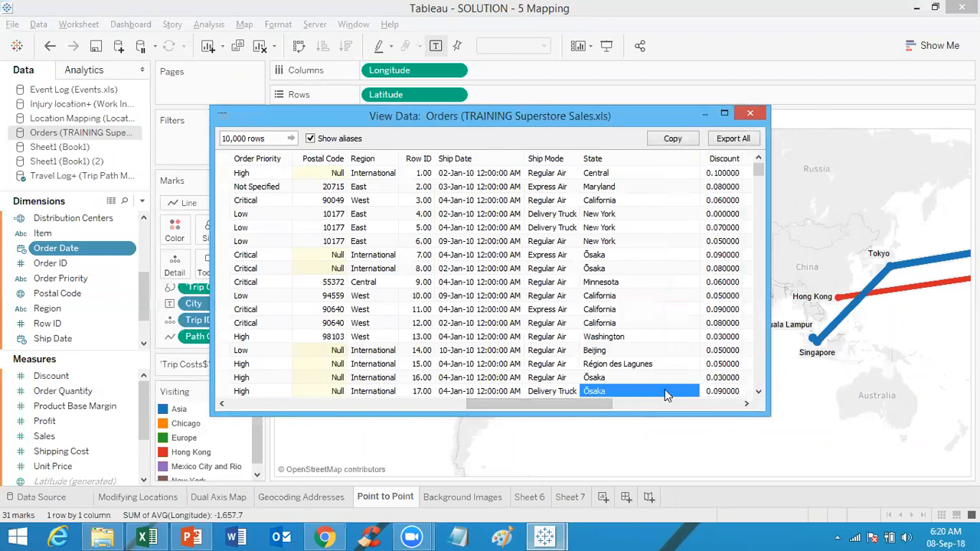
pyautogui.moveTo(608, 405); pyautogui.dragTo(552, 416)
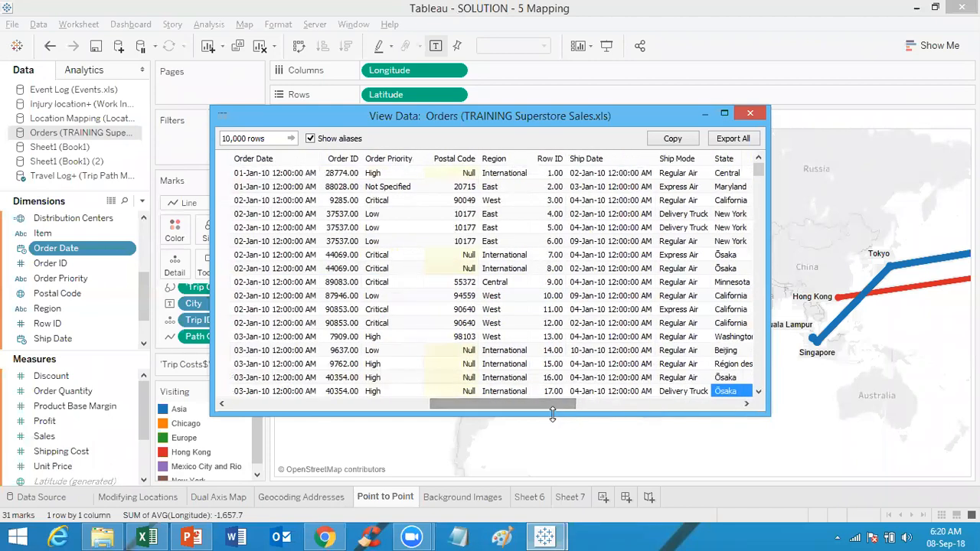
pyautogui.click(270, 188)
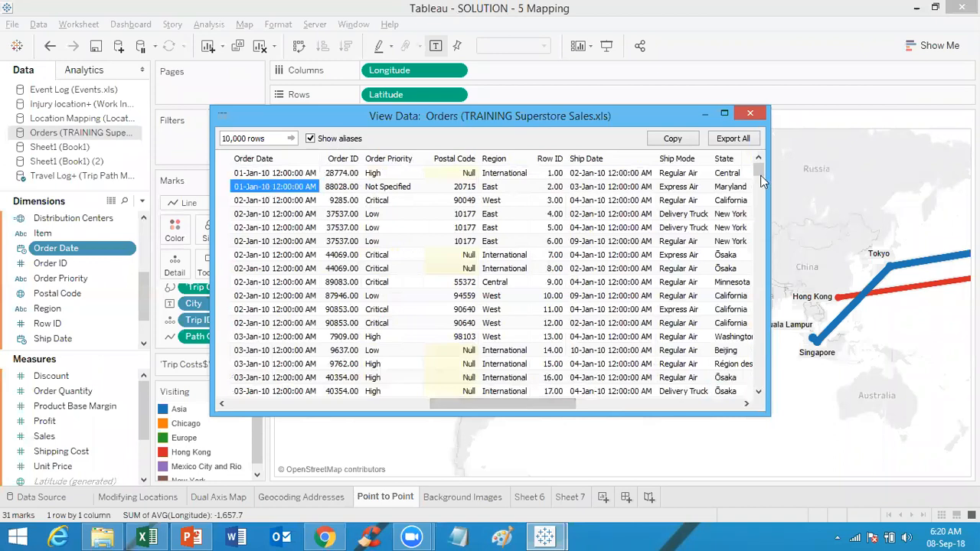
pyautogui.moveTo(761, 174); pyautogui.dragTo(762, 201)
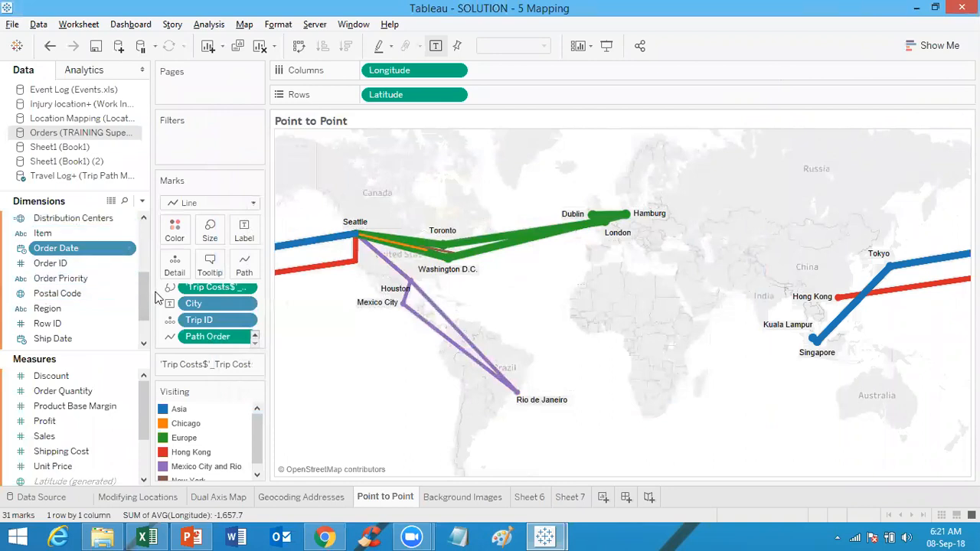
# Step: Try placing the Orders source's Region field on the line path of the Point to Point map
pyautogui.rightClick(92, 310)
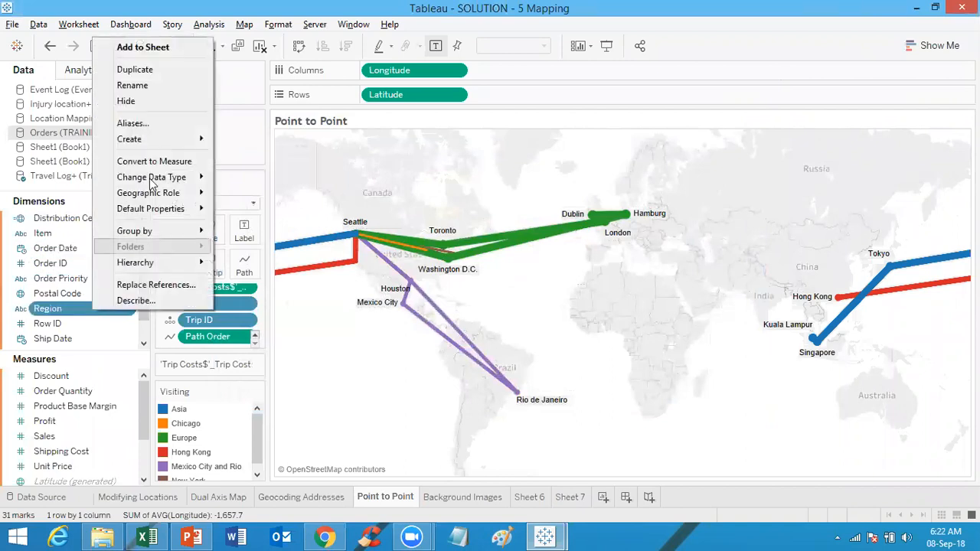
pyautogui.moveTo(184, 146)
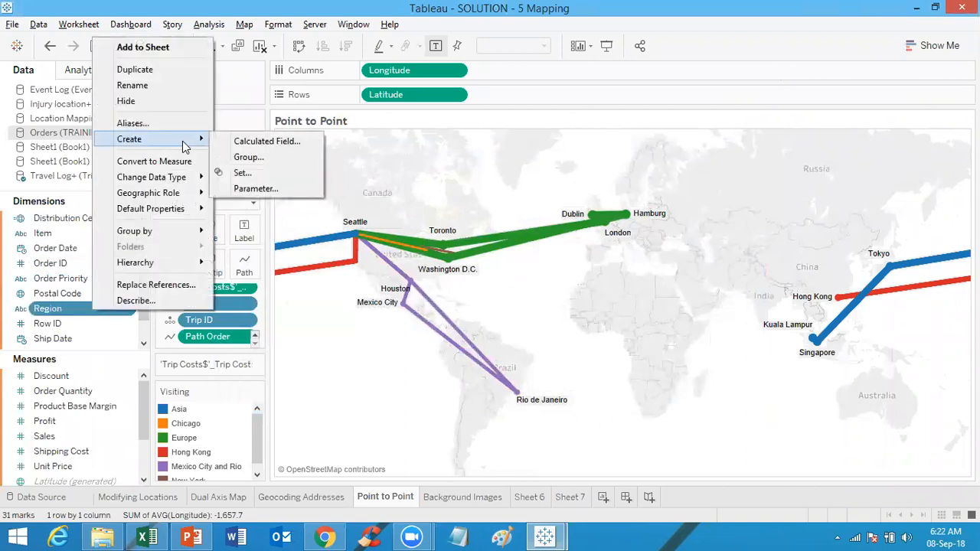
pyautogui.click(86, 309)
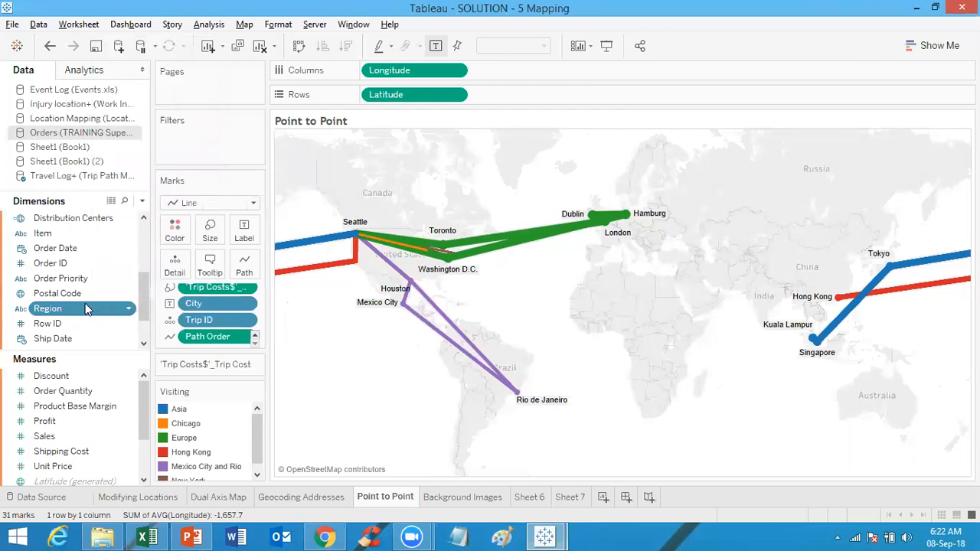
pyautogui.click(90, 338)
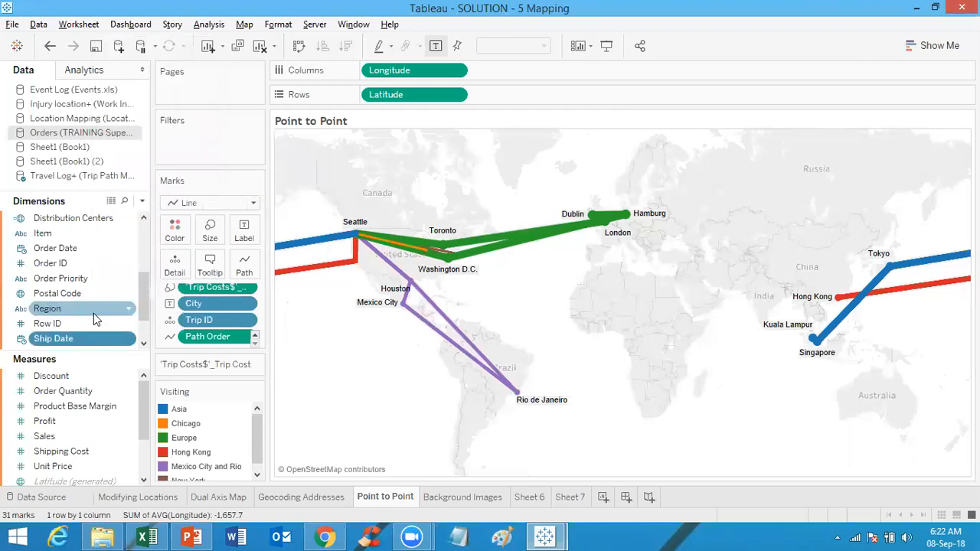
pyautogui.moveTo(95, 313); pyautogui.dragTo(246, 267)
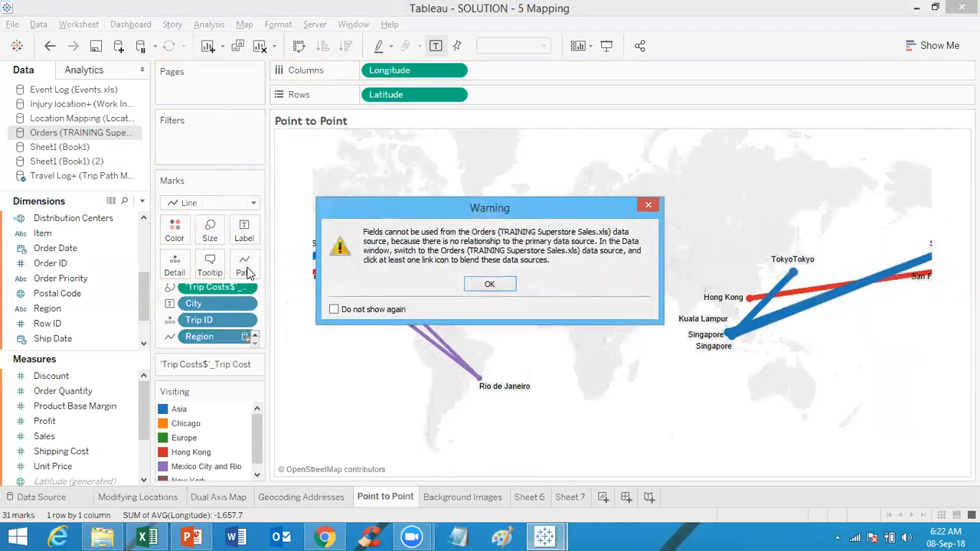
pyautogui.click(494, 285)
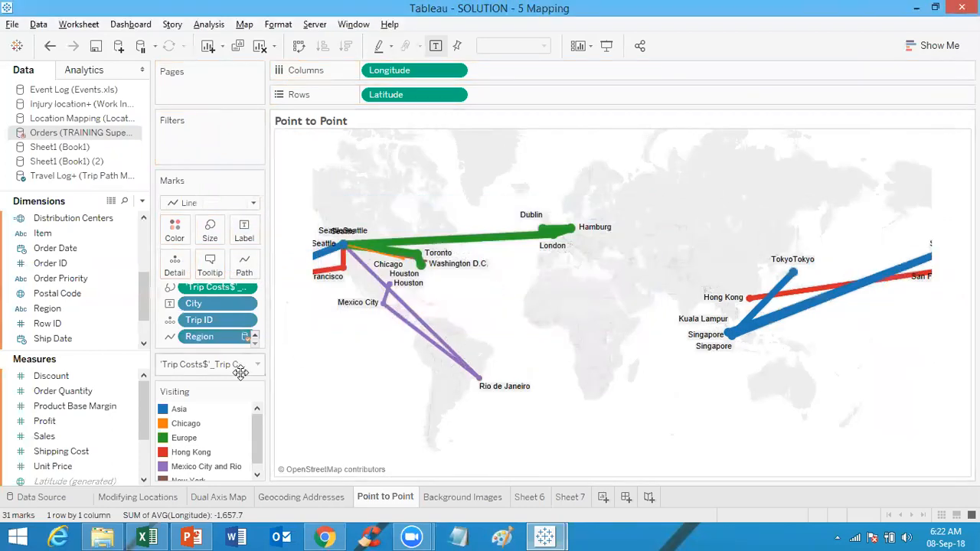
# Step: Try setting the Region path field to Attribute, restoring Path Order on the path
pyautogui.click(246, 337)
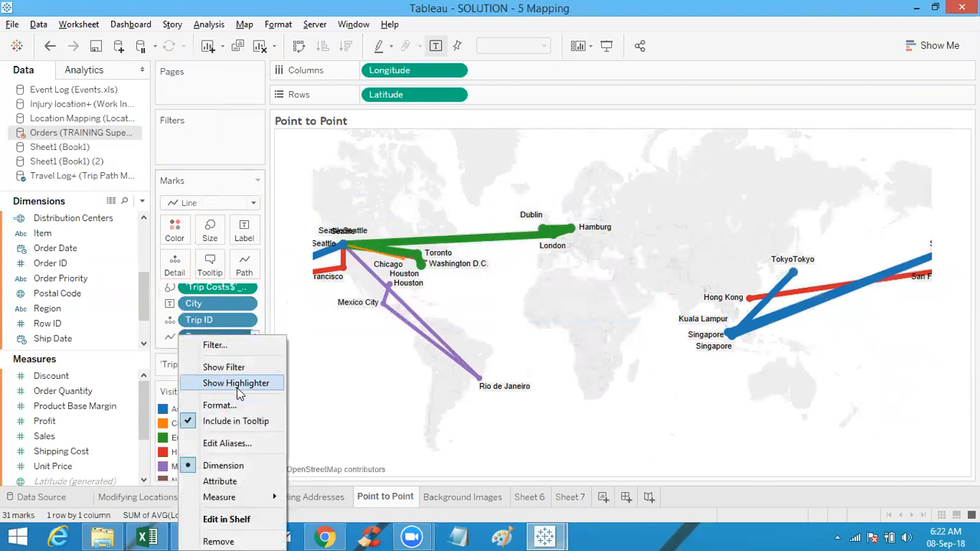
pyautogui.click(400, 425)
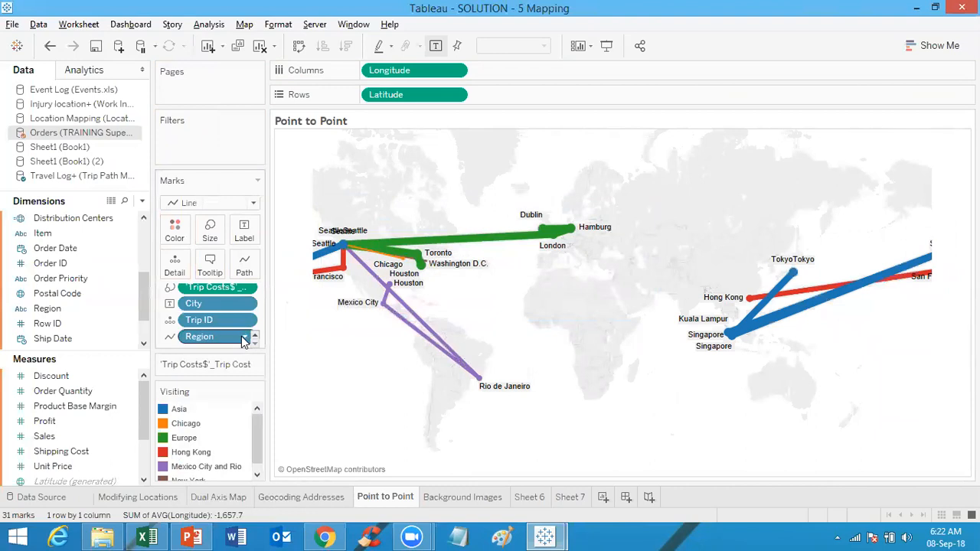
pyautogui.click(245, 338)
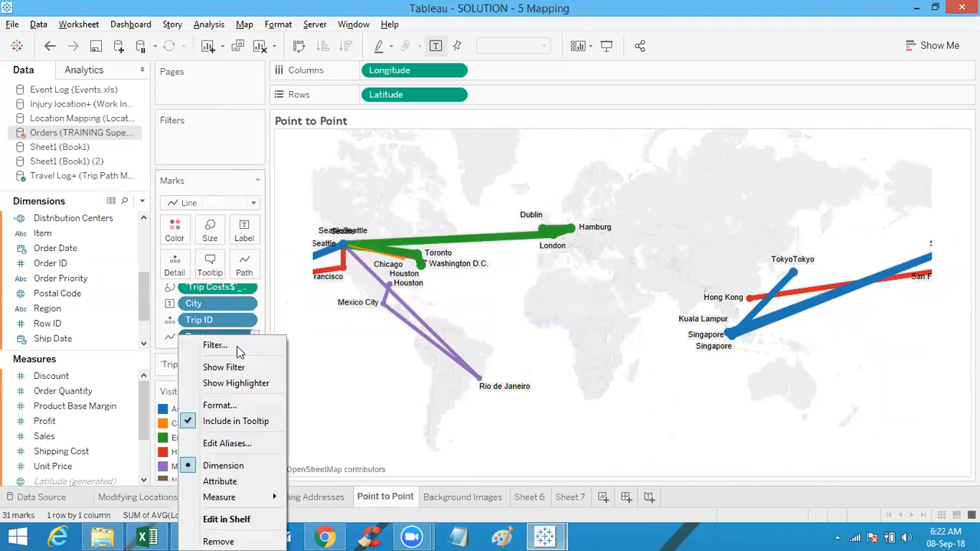
pyautogui.click(222, 482)
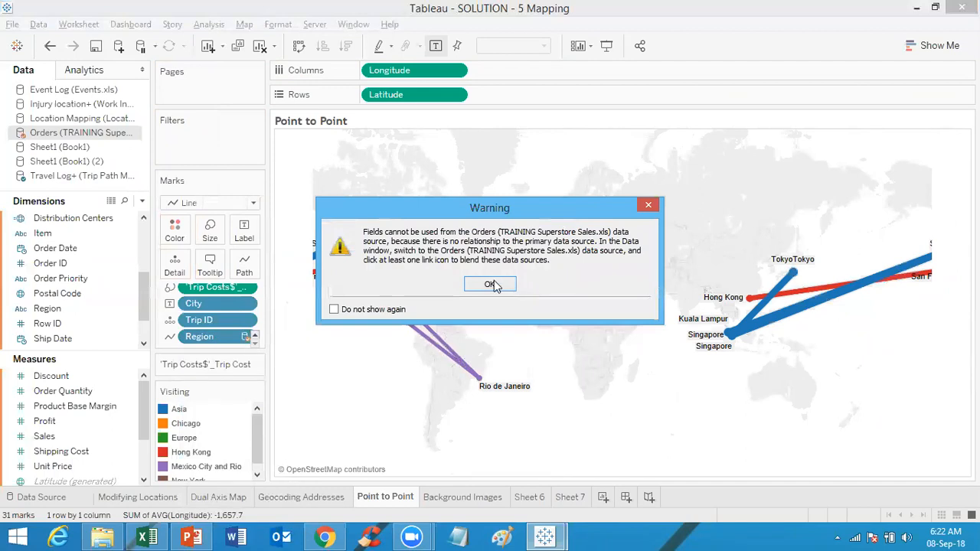
pyautogui.click(491, 285)
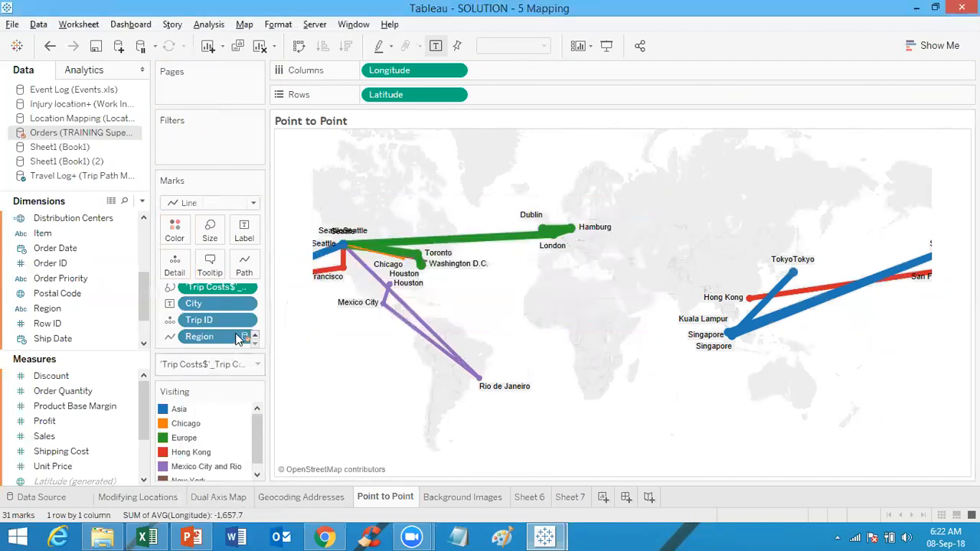
pyautogui.click(246, 340)
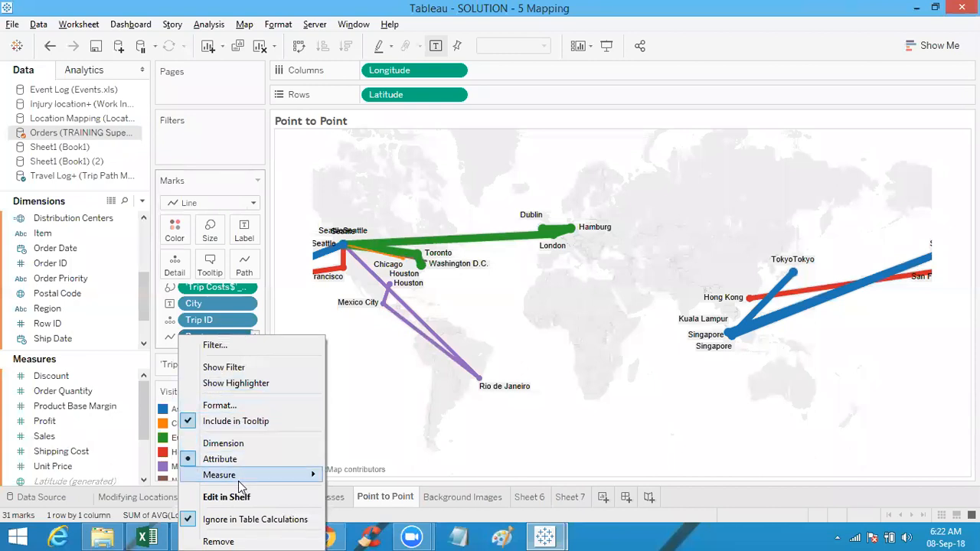
pyautogui.moveTo(238, 479)
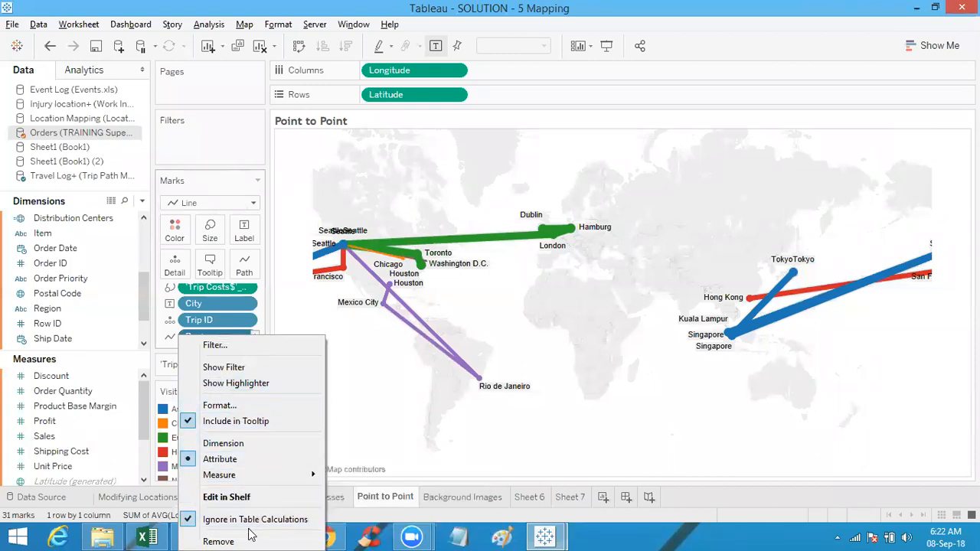
pyautogui.click(397, 431)
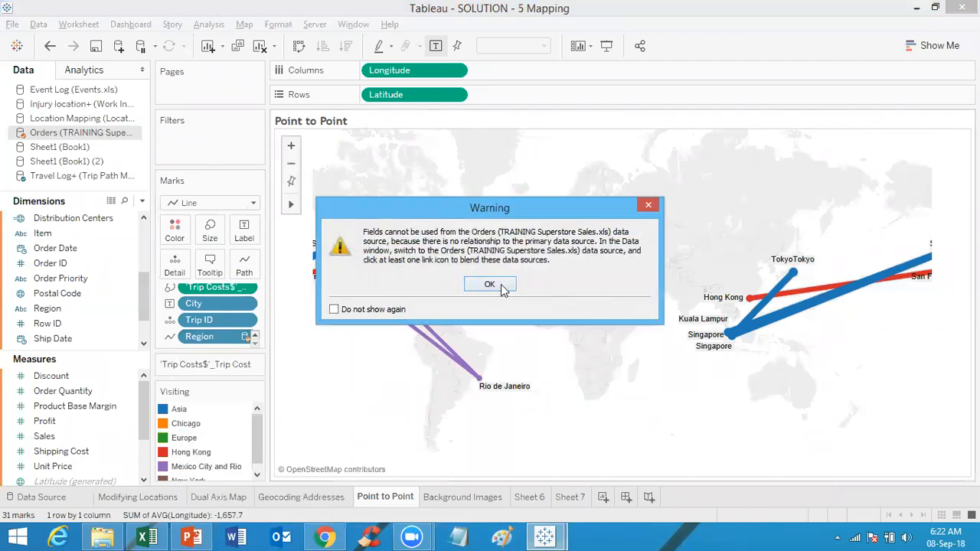
pyautogui.click(490, 285)
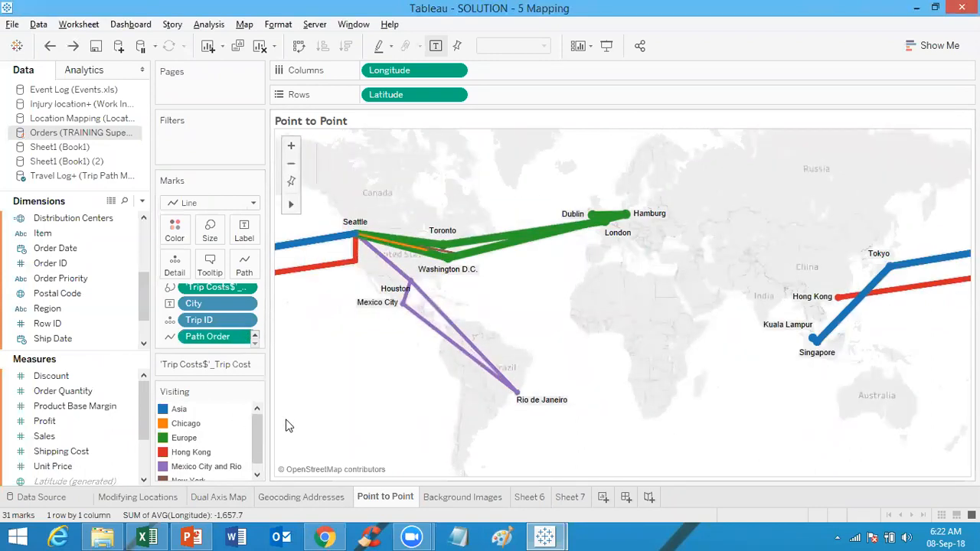
# Step: Switch to the Travel Log+ source and review the Segment field's Depart and Return aliases, closing the dialog unchanged
pyautogui.click(88, 176)
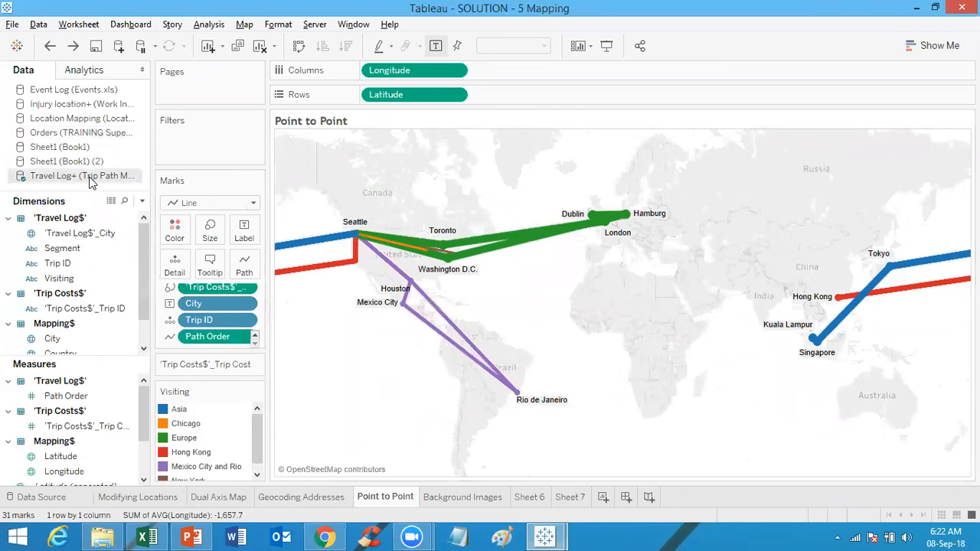
pyautogui.click(97, 251)
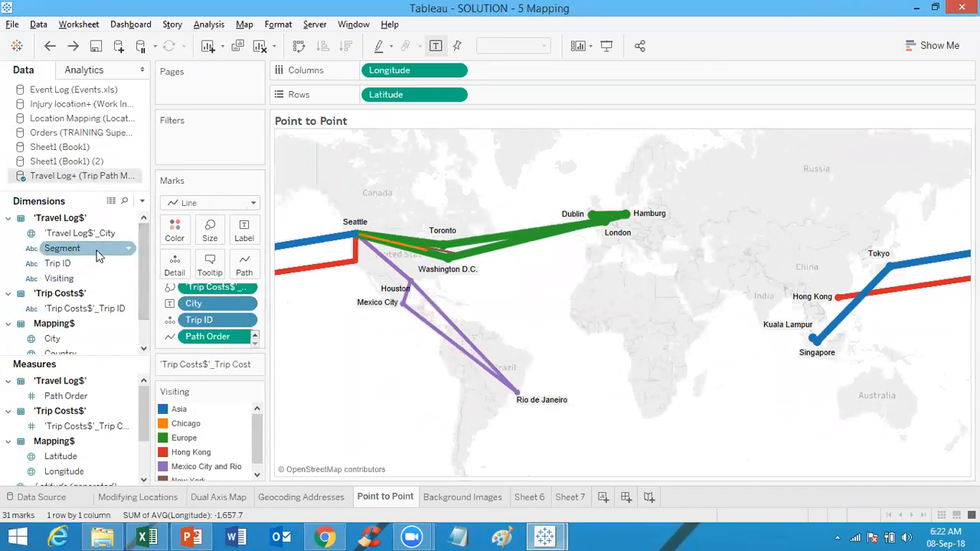
pyautogui.rightClick(97, 254)
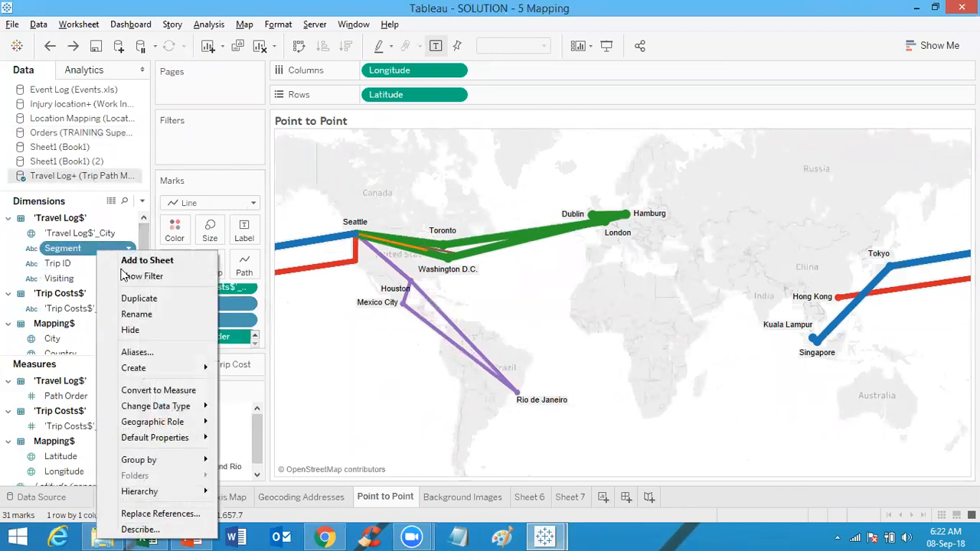
pyautogui.click(137, 353)
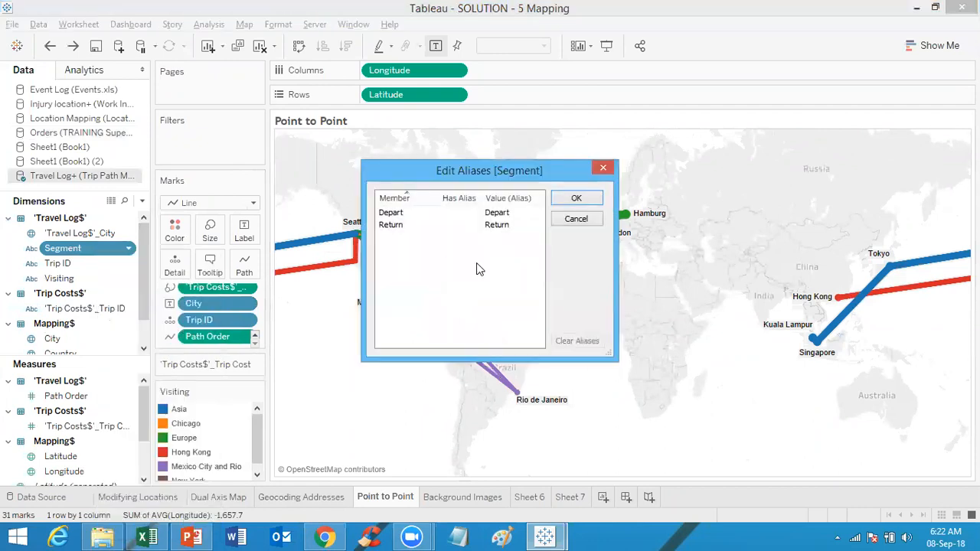
pyautogui.click(503, 224)
pyautogui.click(503, 224)
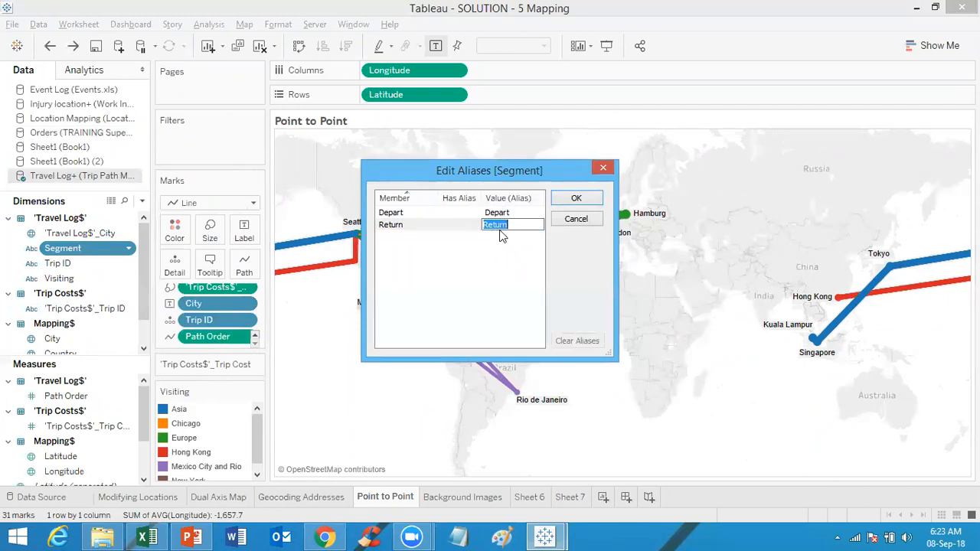
pyautogui.click(603, 170)
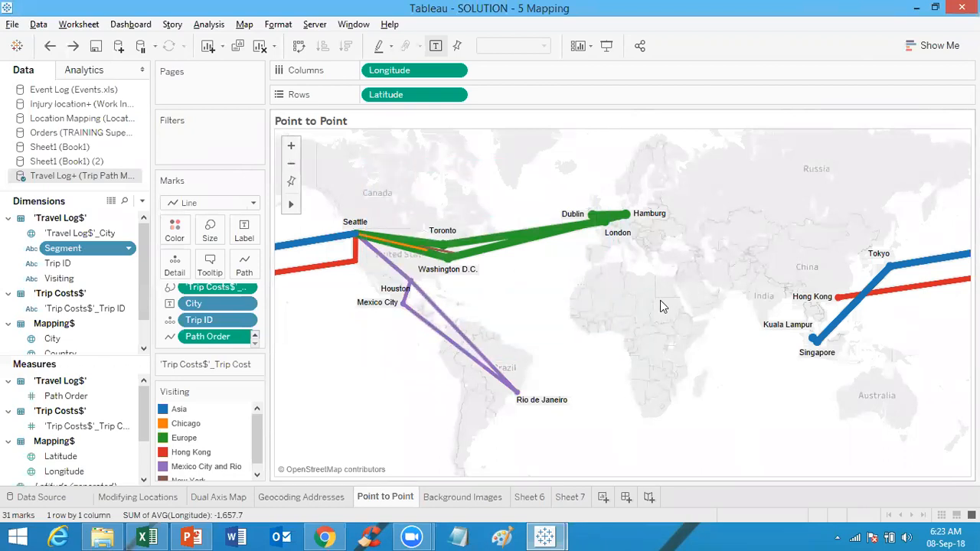
pyautogui.moveTo(633, 220)
pyautogui.moveTo(572, 230)
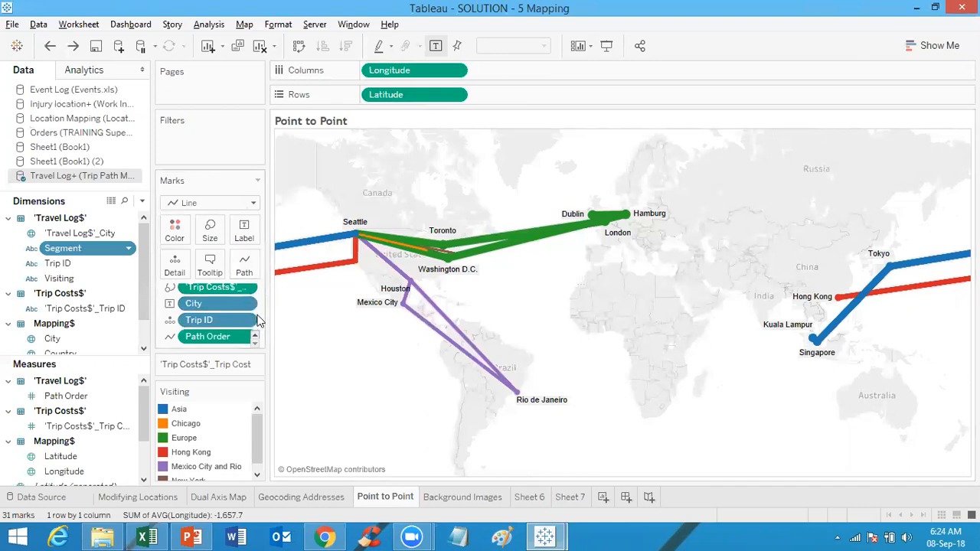
pyautogui.scroll(2, 256, 343)
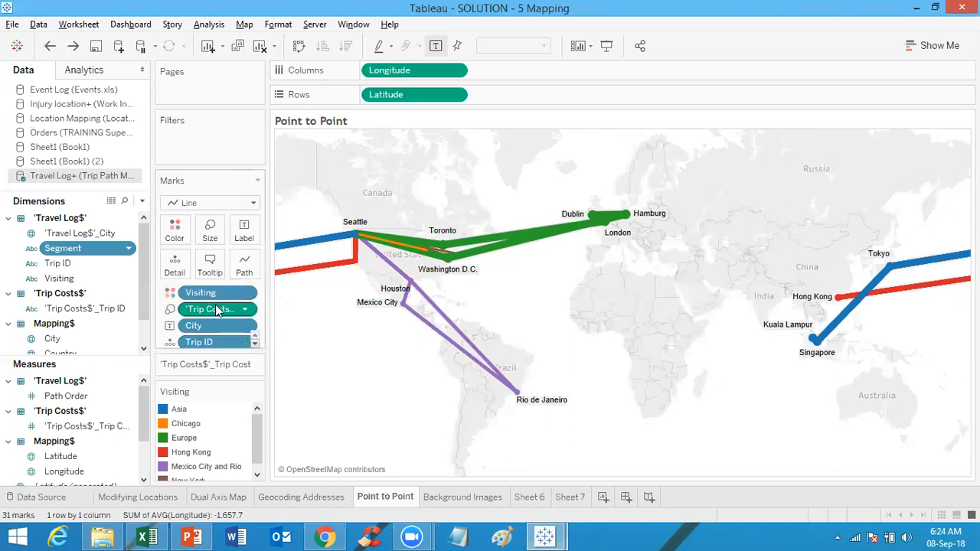
pyautogui.moveTo(630, 241)
pyautogui.moveTo(602, 220)
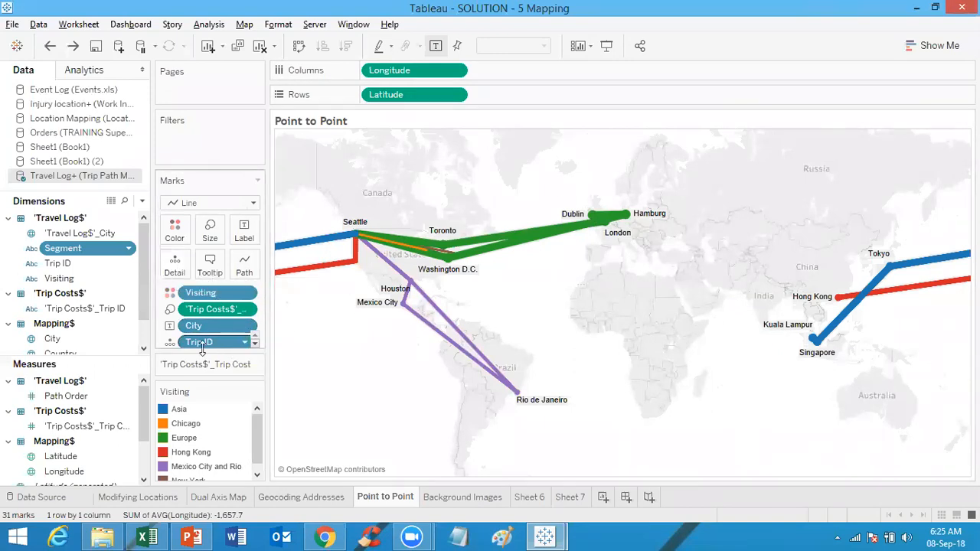
pyautogui.moveTo(556, 227)
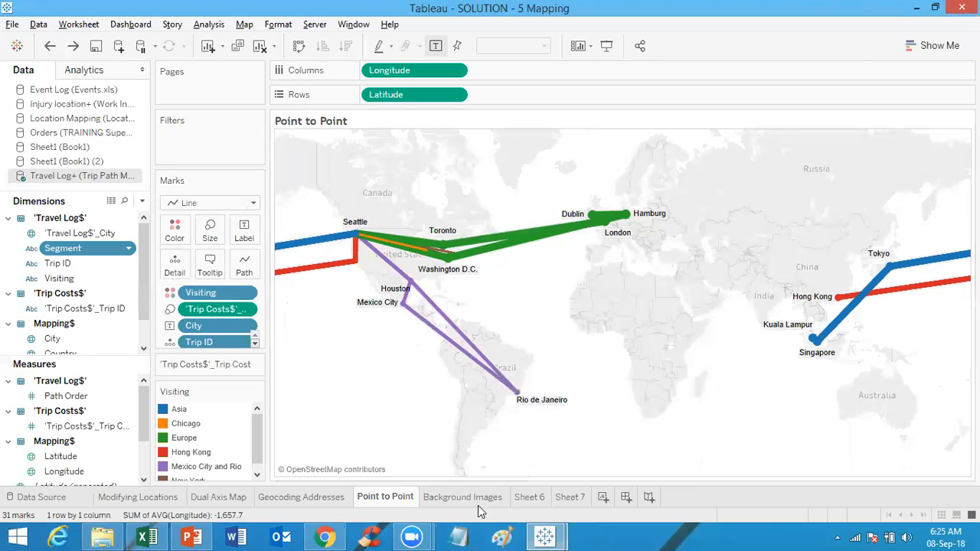
# Step: Add a new sheet and connect a new Excel data source to 5 Trip Path Mapping.xls in D:\Tableau\Data
pyautogui.click(604, 497)
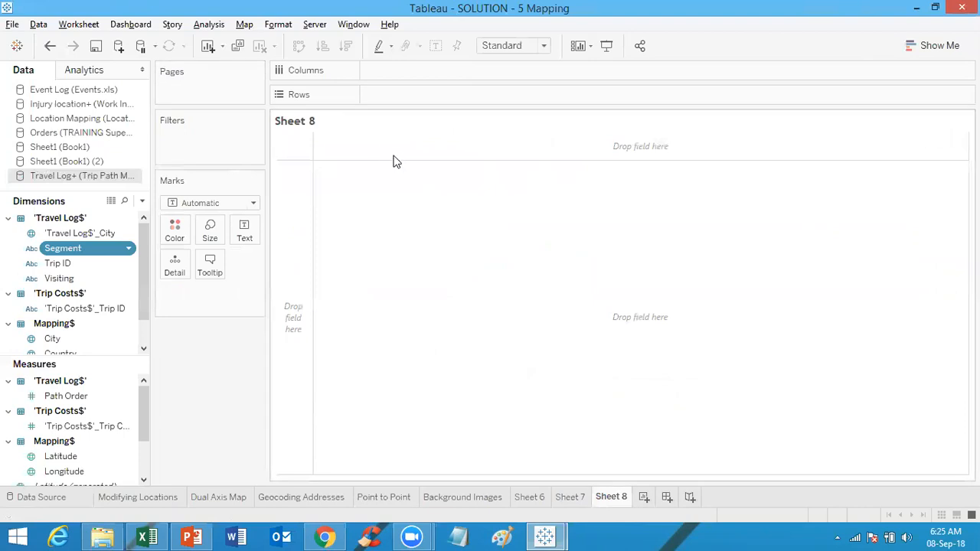
pyautogui.click(119, 51)
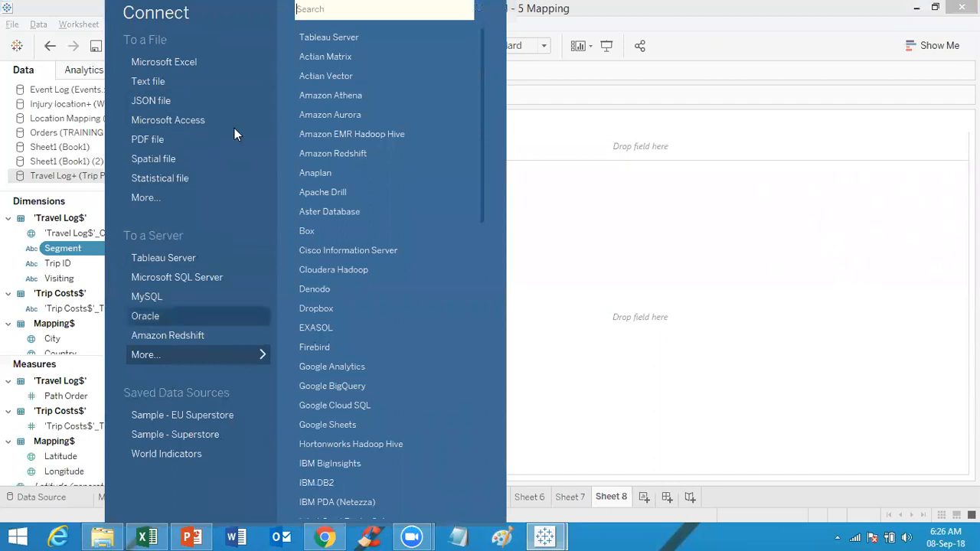
pyautogui.click(226, 63)
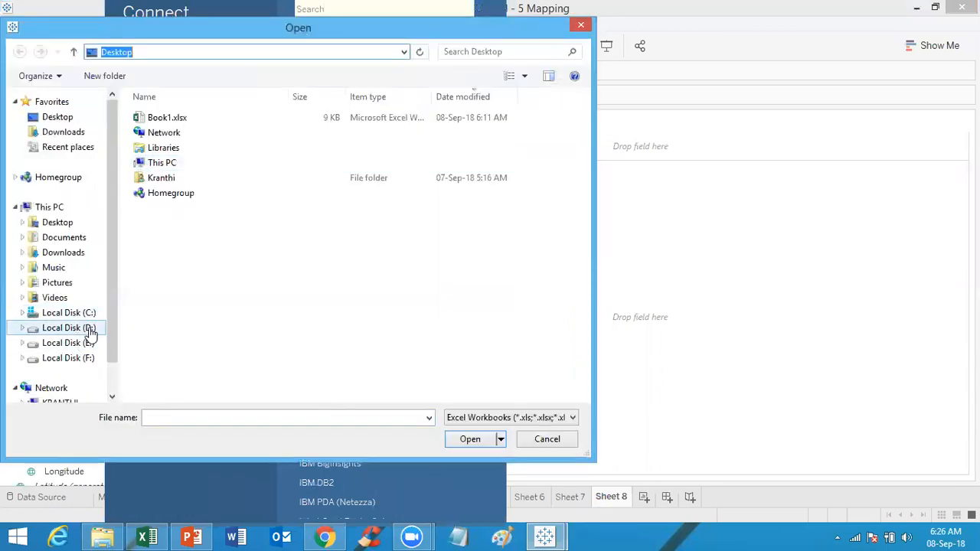
pyautogui.click(69, 328)
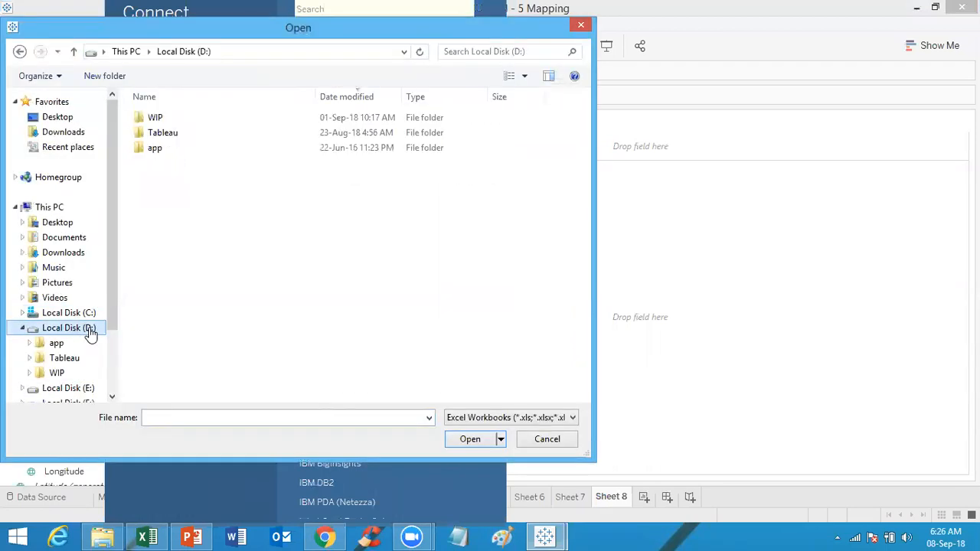
pyautogui.doubleClick(184, 136)
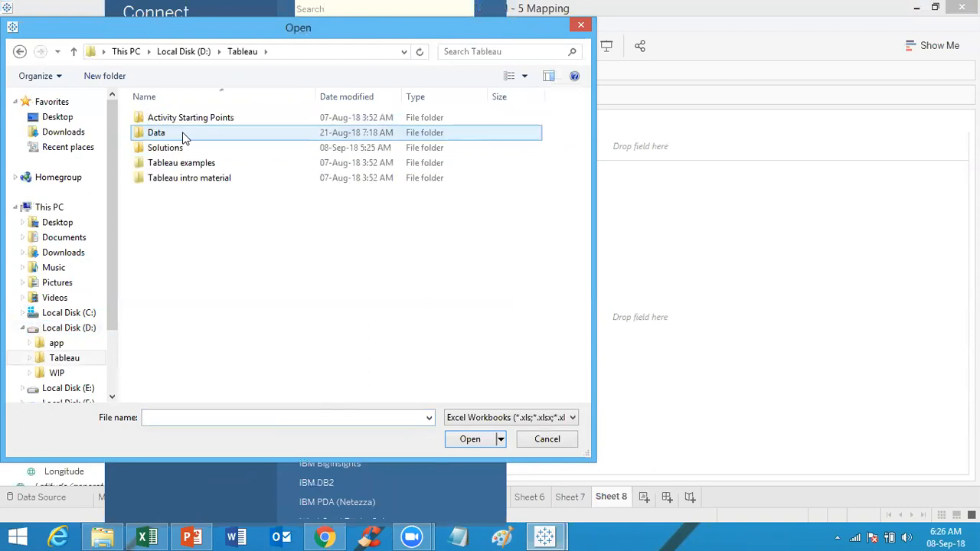
pyautogui.doubleClick(184, 136)
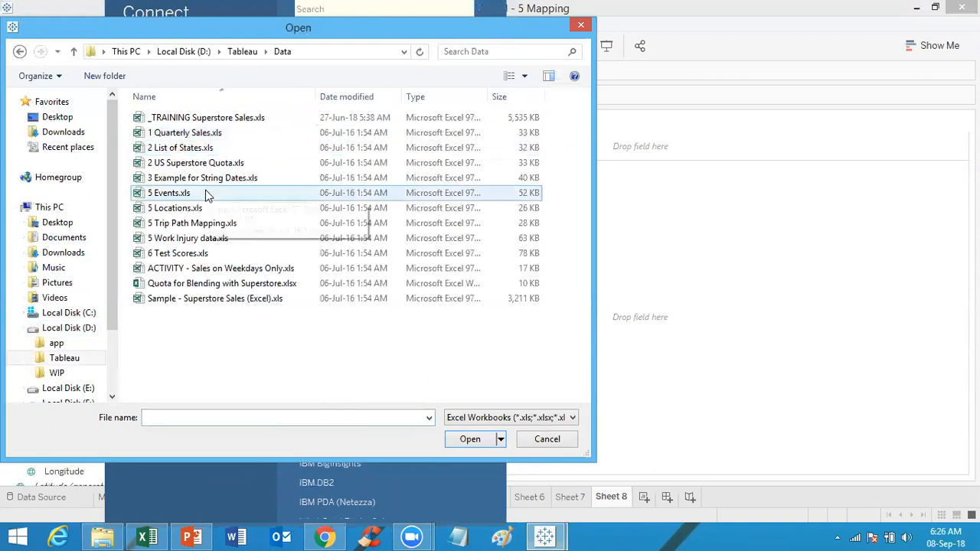
pyautogui.doubleClick(192, 223)
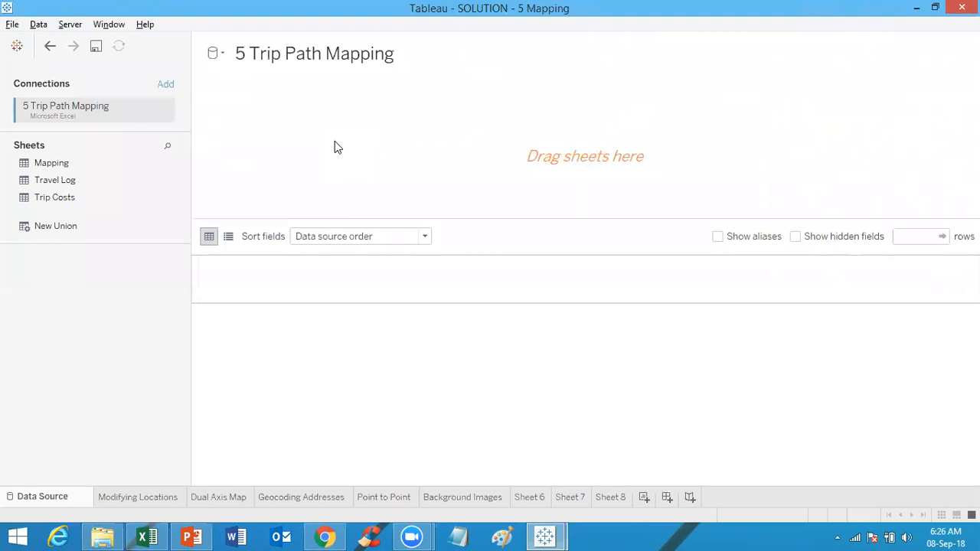
# Step: Build the data source by joining the Mapping, Travel Log and Trip Costs sheets, checking the City join clause
pyautogui.doubleClick(104, 165)
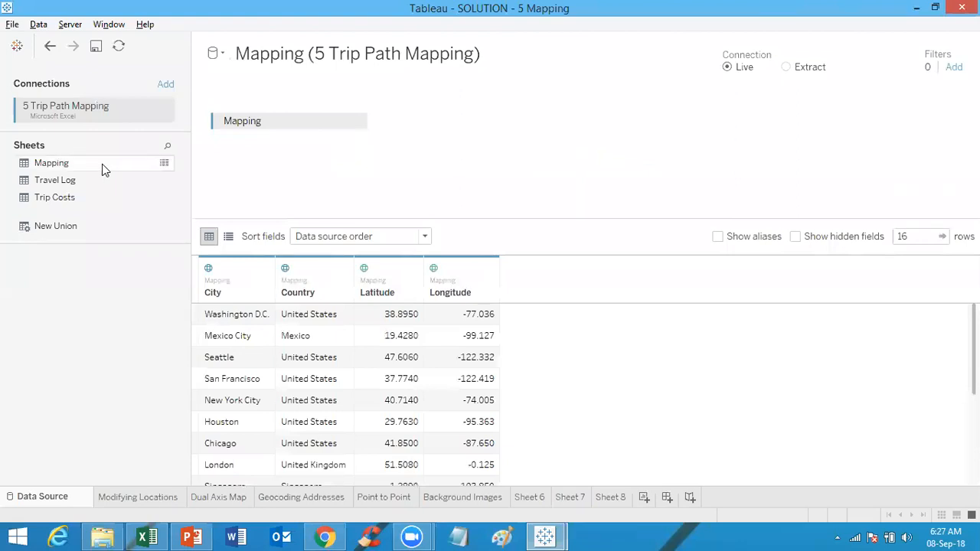
pyautogui.doubleClick(86, 187)
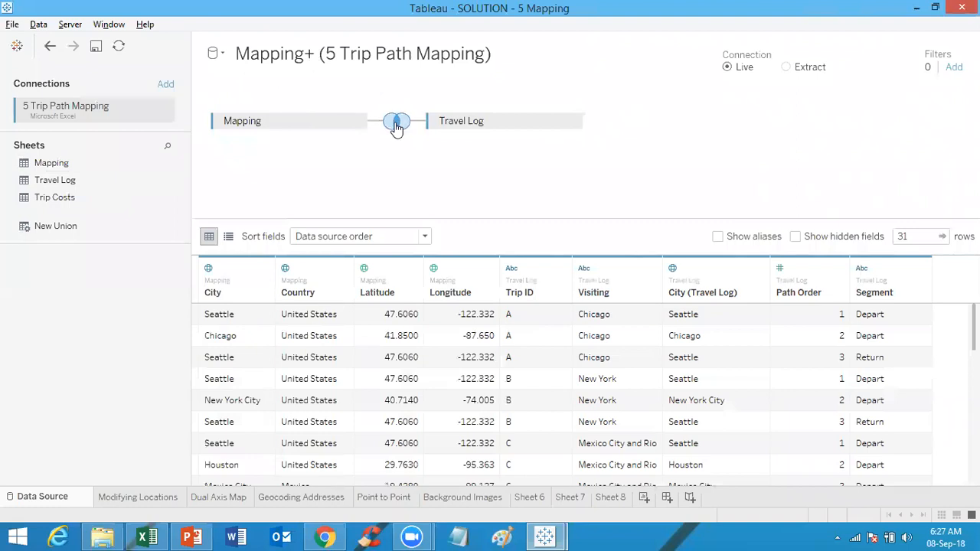
pyautogui.click(397, 125)
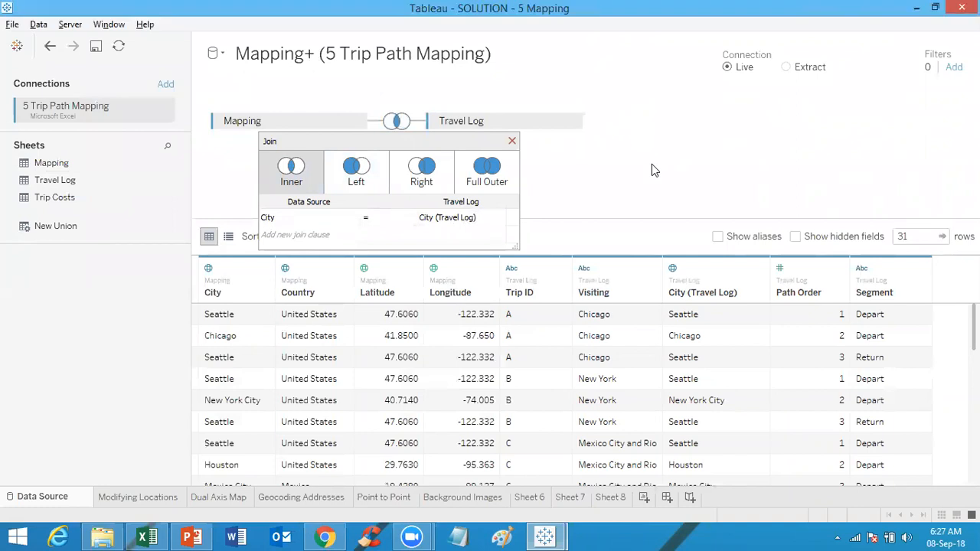
pyautogui.doubleClick(88, 201)
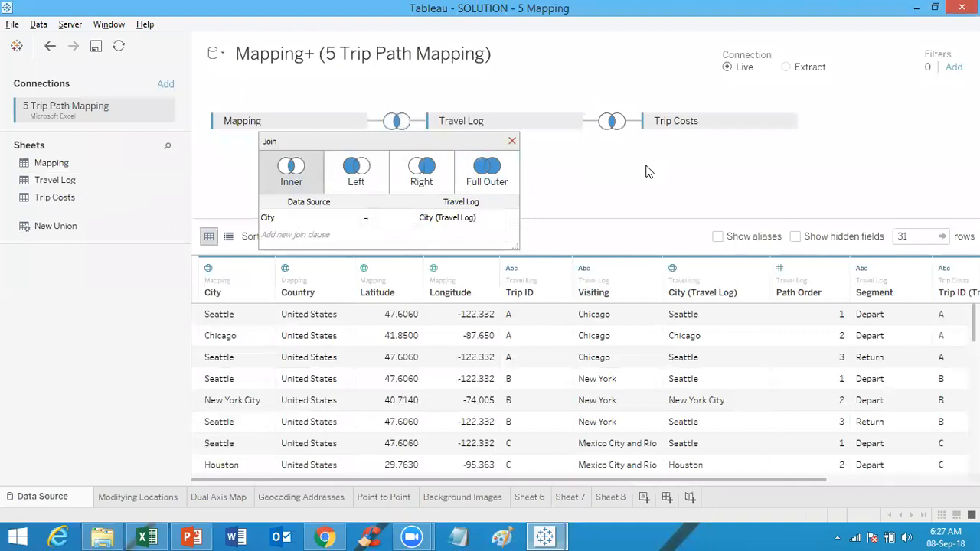
pyautogui.click(511, 141)
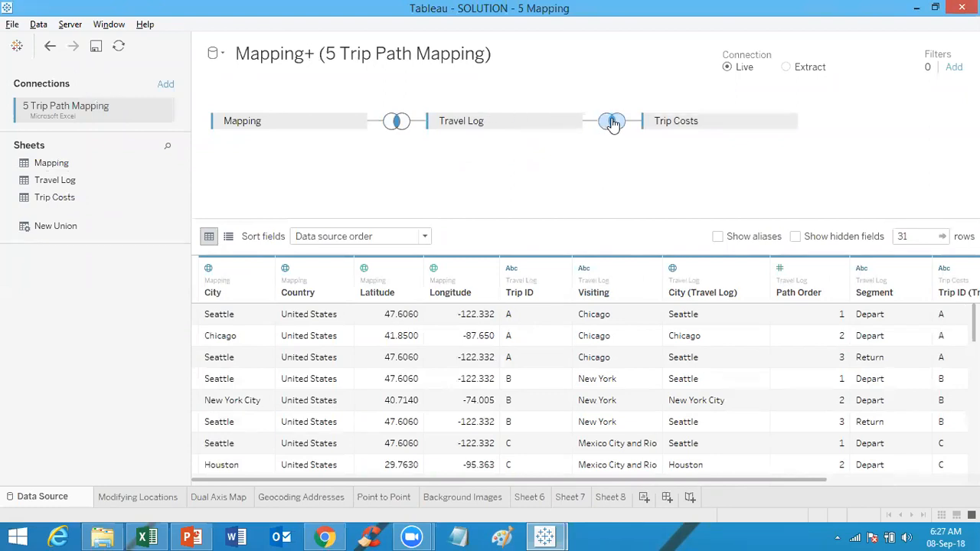
# Step: Inspect the join between Travel Log and Trip Costs
pyautogui.moveTo(614, 124)
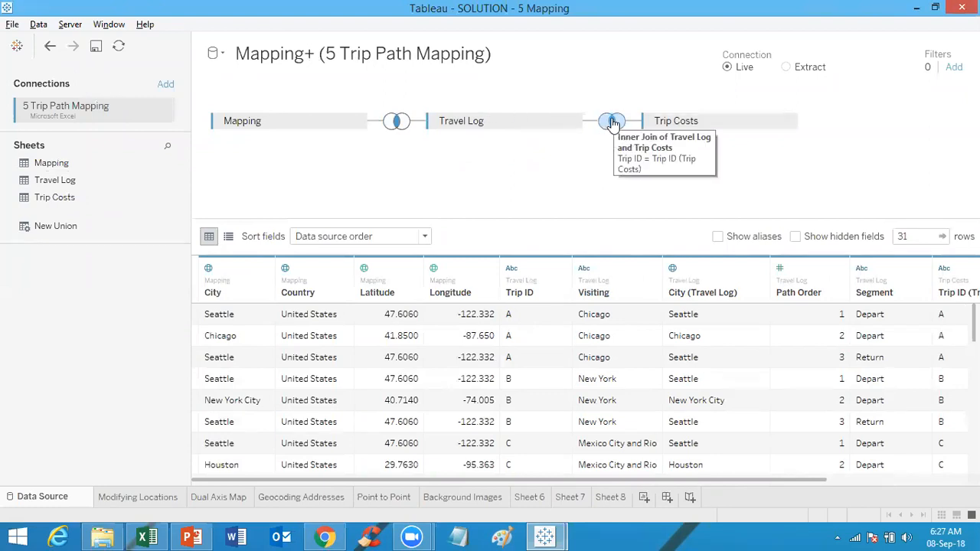
pyautogui.click(613, 122)
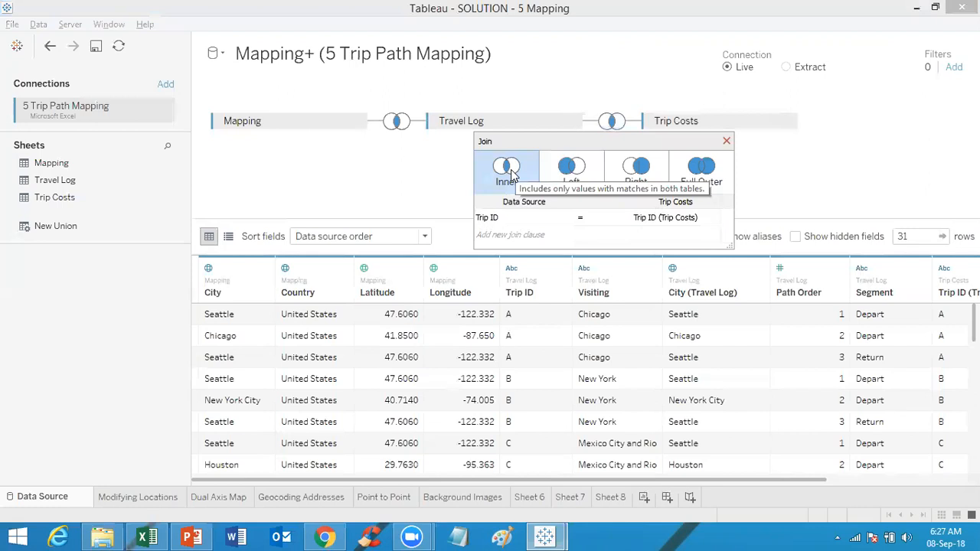
pyautogui.click(727, 141)
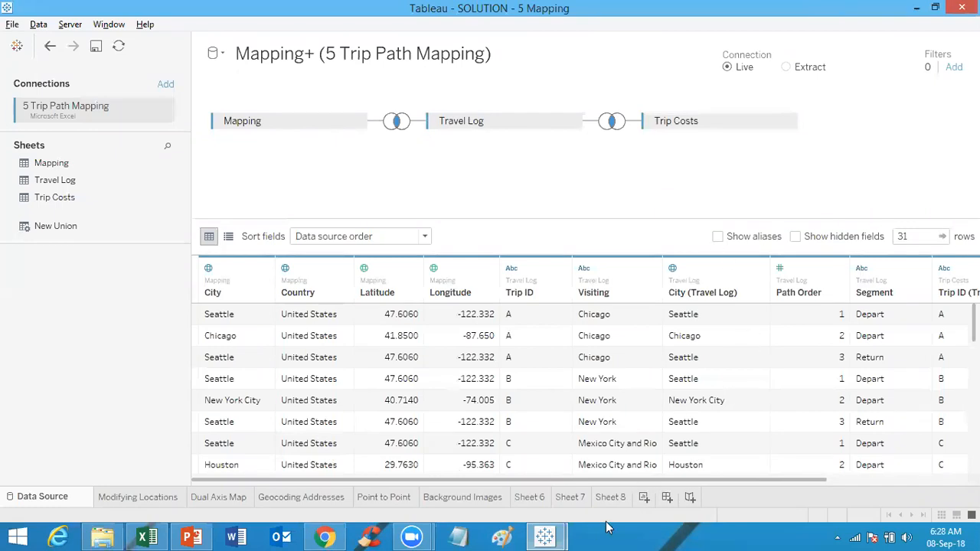
# Step: Add a new worksheet and turn off Aggregate Measures
pyautogui.click(644, 498)
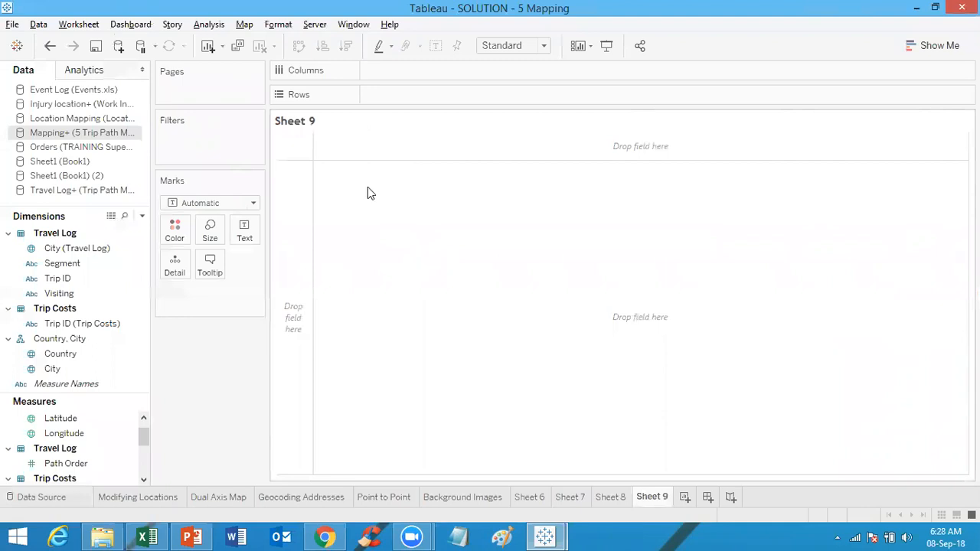
pyautogui.click(208, 25)
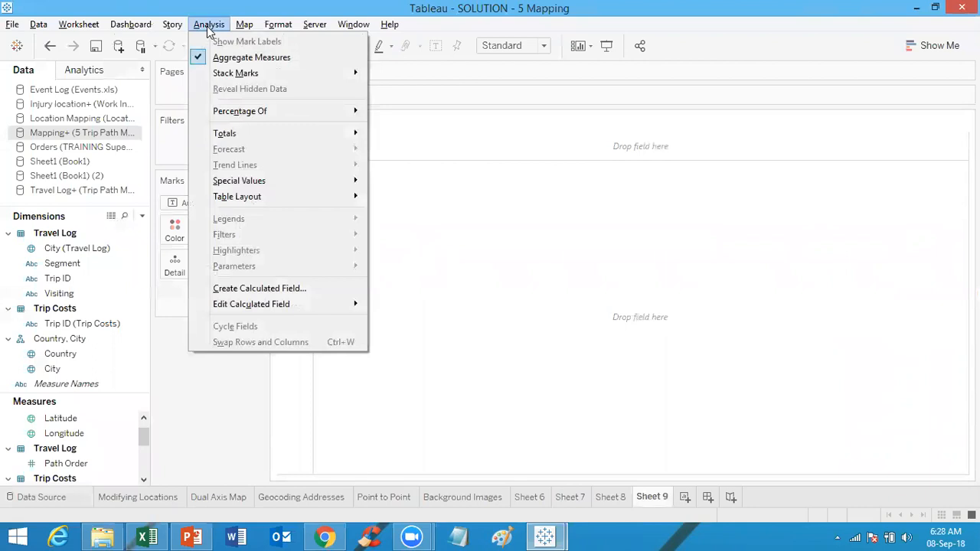
pyautogui.click(265, 59)
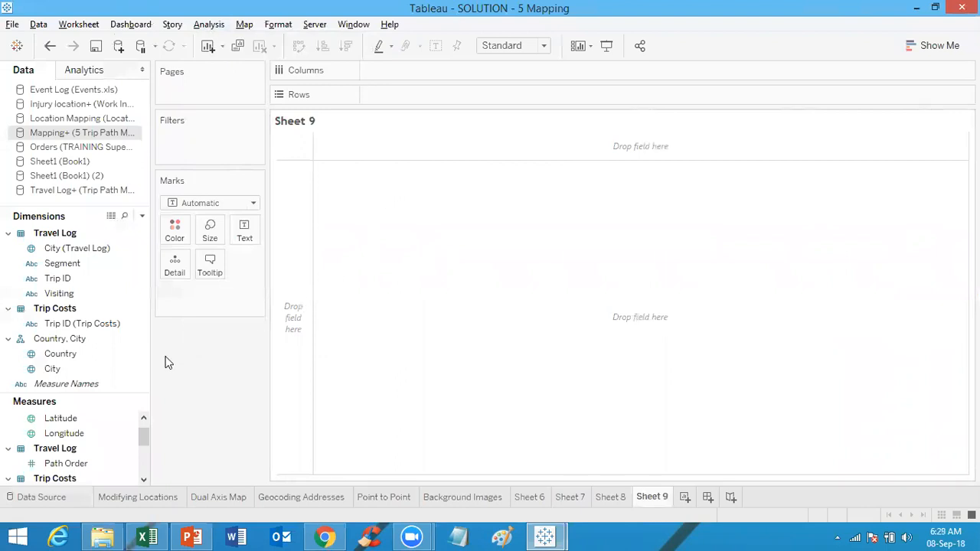
# Step: Place Longitude on Columns and Latitude on Rows to plot each location
pyautogui.click(87, 426)
pyautogui.click(66, 433)
pyautogui.moveTo(66, 433); pyautogui.dragTo(430, 67)
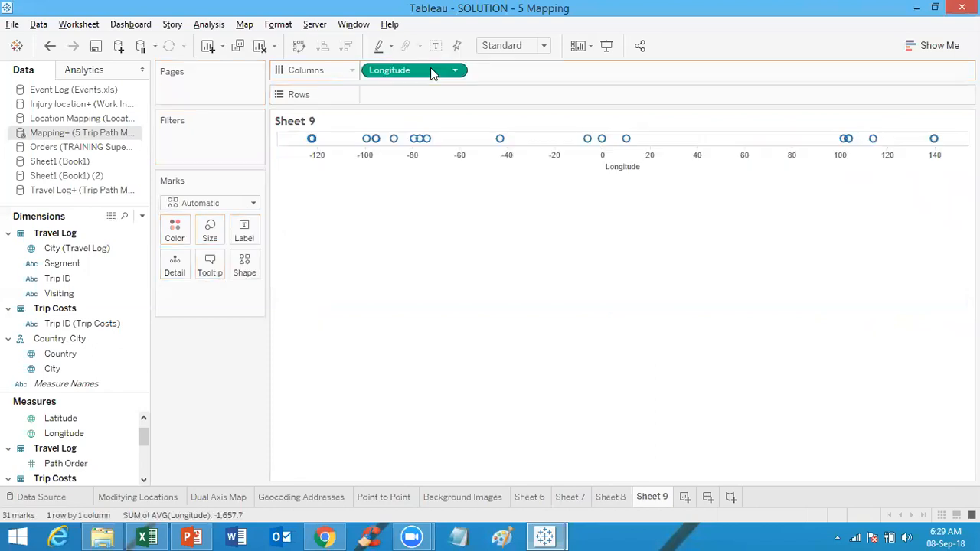
pyautogui.click(69, 423)
pyautogui.moveTo(69, 422); pyautogui.dragTo(410, 101)
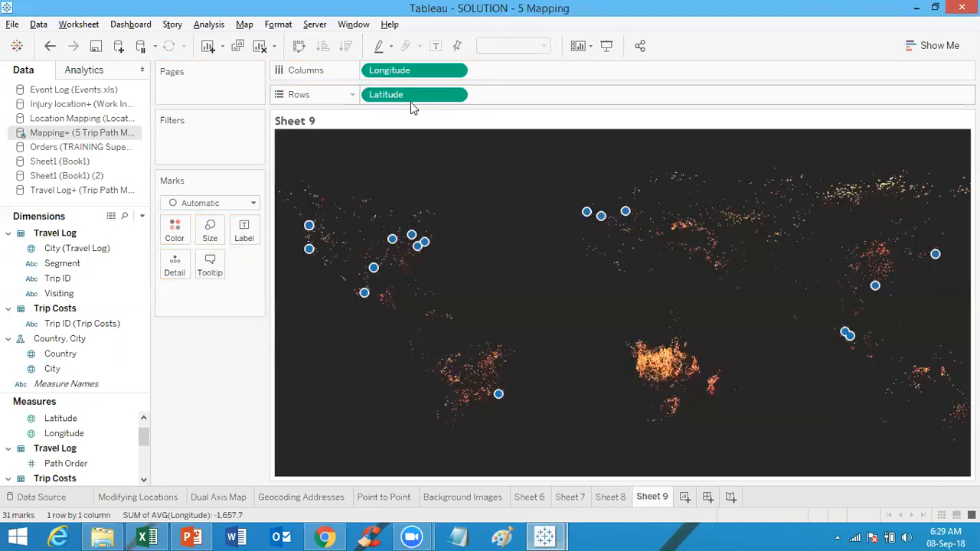
# Step: Switch the background map to Tableau
pyautogui.click(244, 25)
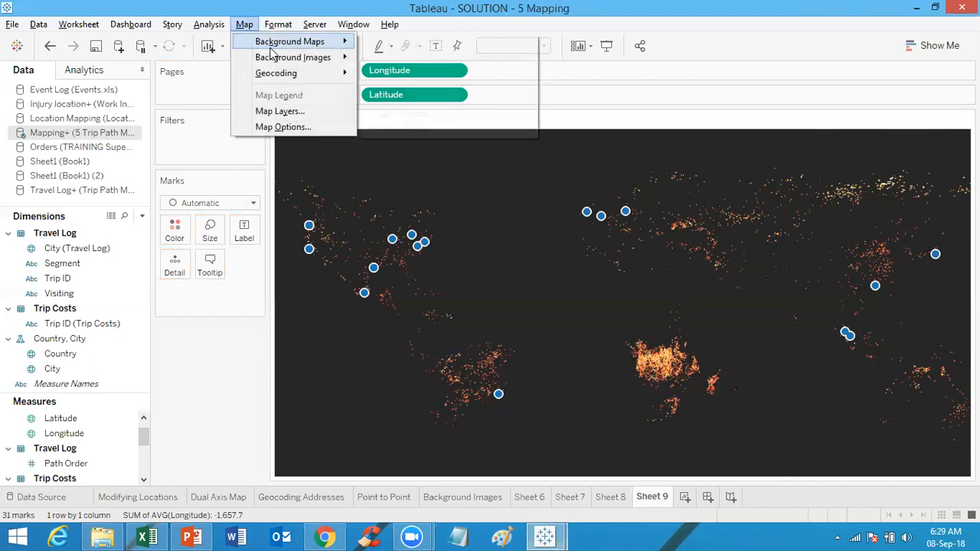
pyautogui.moveTo(291, 42)
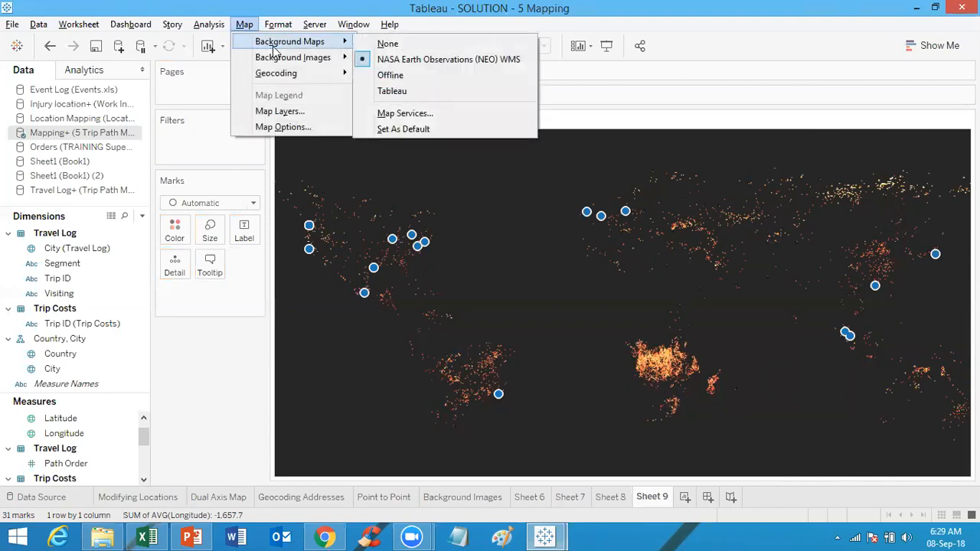
pyautogui.click(413, 92)
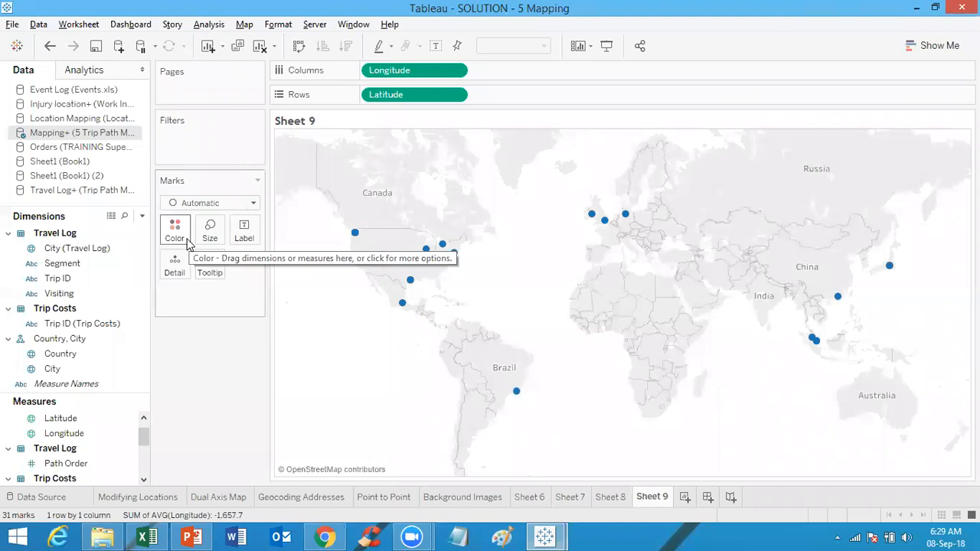
# Step: Add the Travel Log Trip ID field to Detail on the Marks card
pyautogui.click(50, 294)
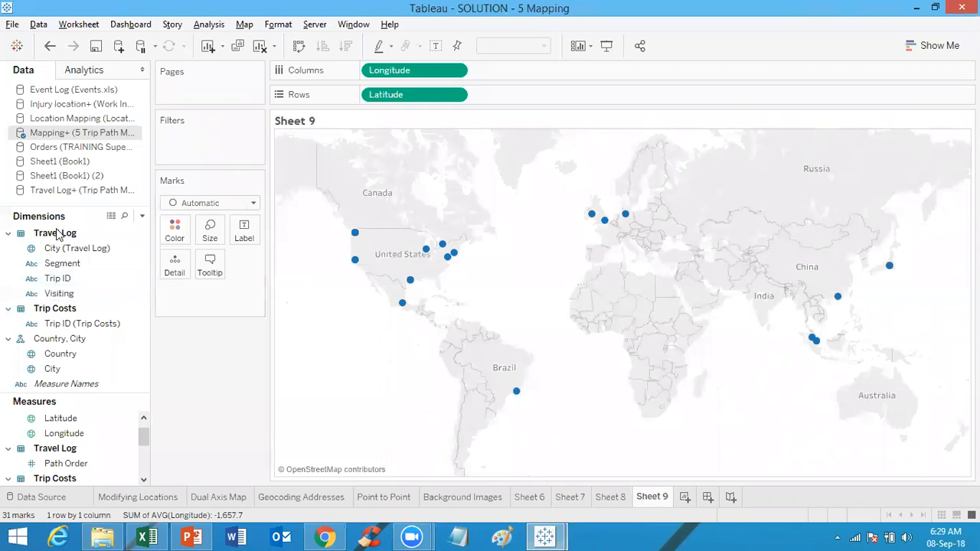
pyautogui.click(64, 280)
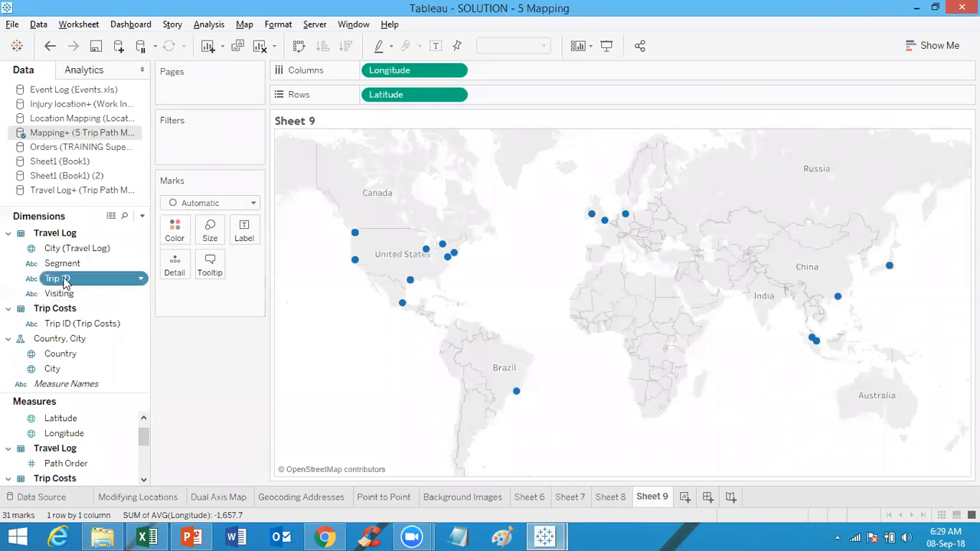
pyautogui.click(64, 284)
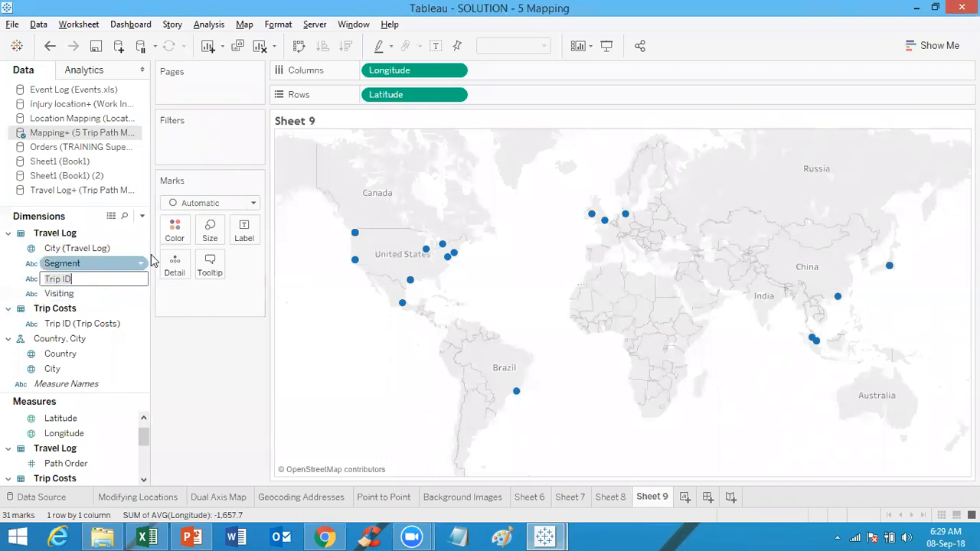
pyautogui.click(188, 361)
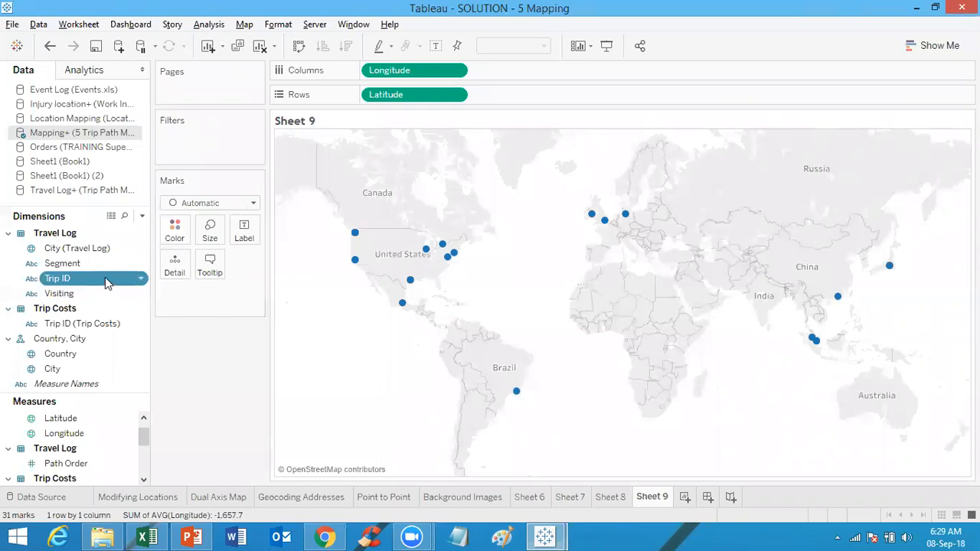
pyautogui.moveTo(107, 282); pyautogui.dragTo(174, 266)
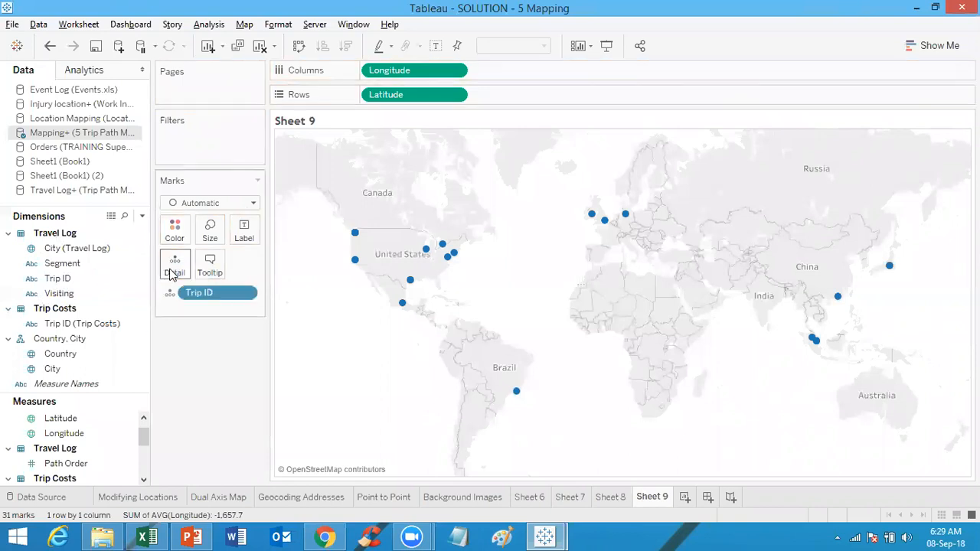
pyautogui.moveTo(454, 256)
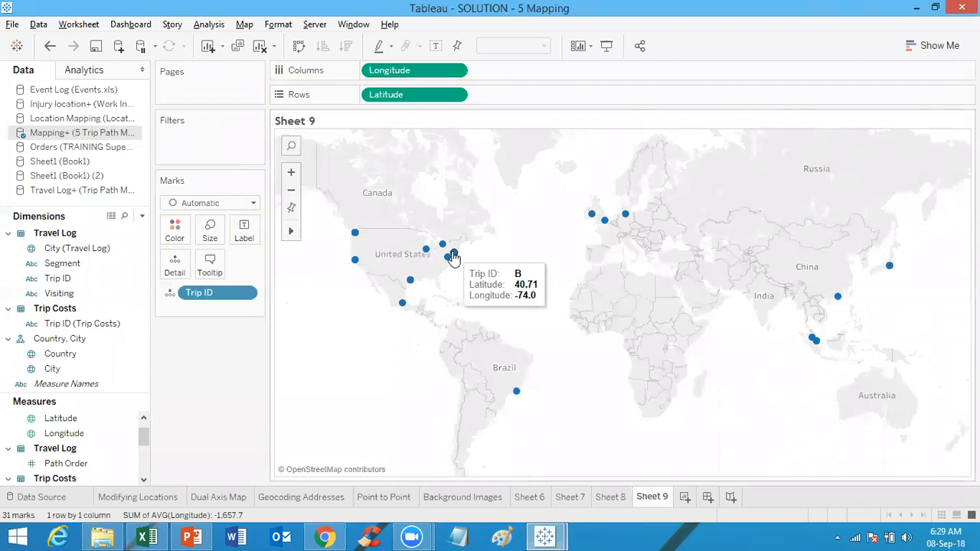
# Step: Change the mark type to Line
pyautogui.click(200, 206)
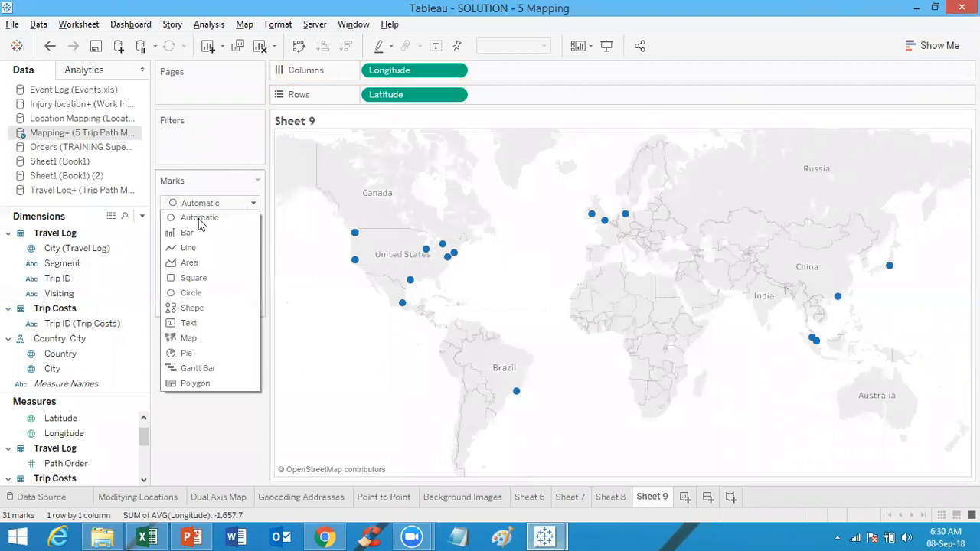
pyautogui.click(204, 248)
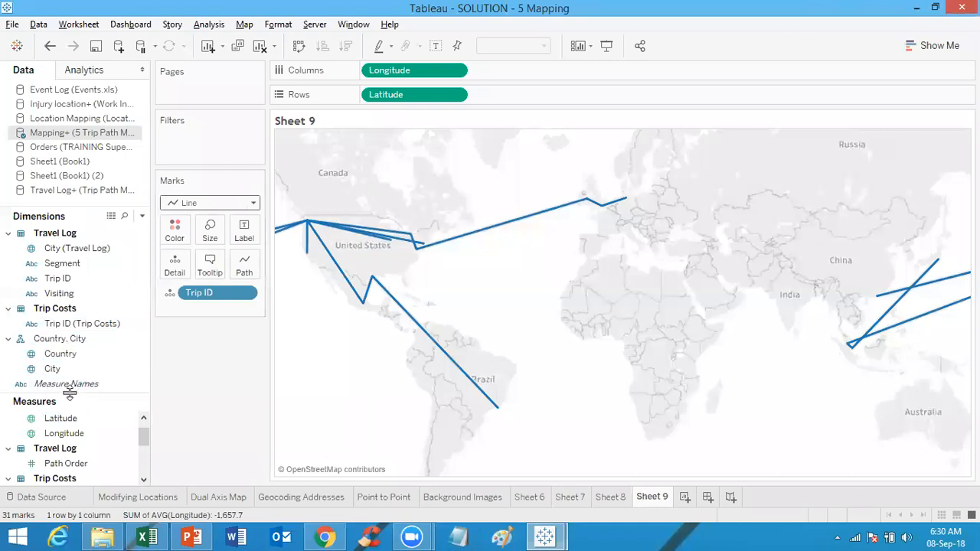
# Step: Add Path Order to Path on the Marks card
pyautogui.moveTo(68, 394); pyautogui.dragTo(61, 284)
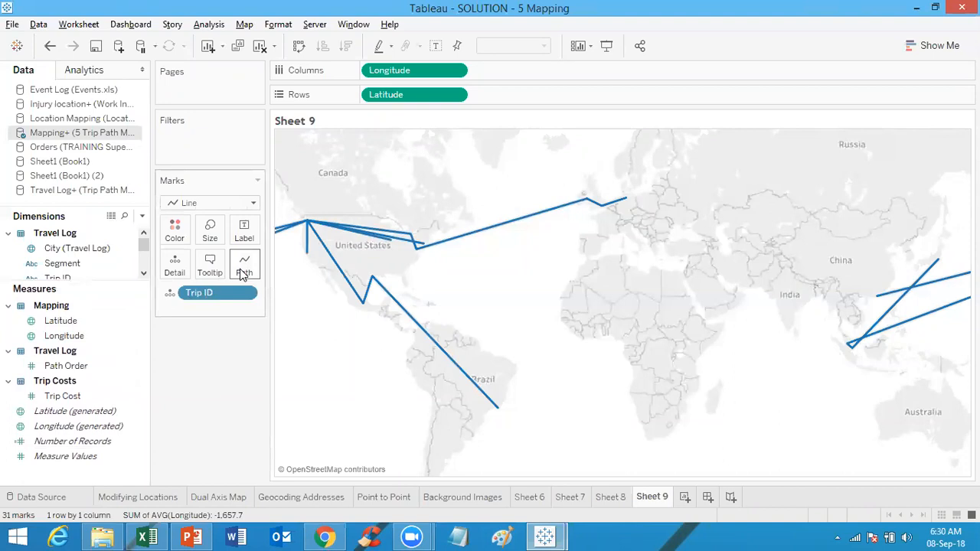
pyautogui.moveTo(66, 368); pyautogui.dragTo(250, 270)
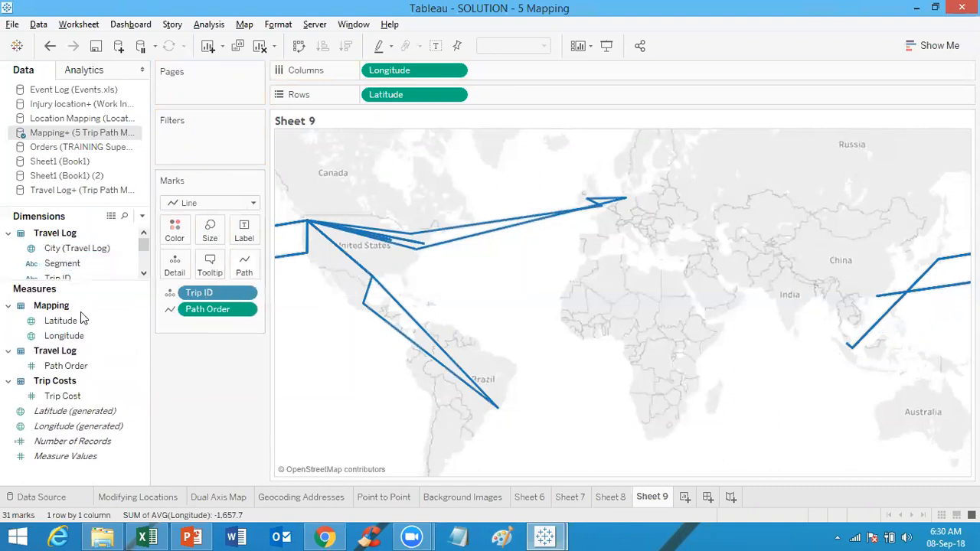
# Step: Add Trip Cost to Size on the Marks card
pyautogui.click(70, 397)
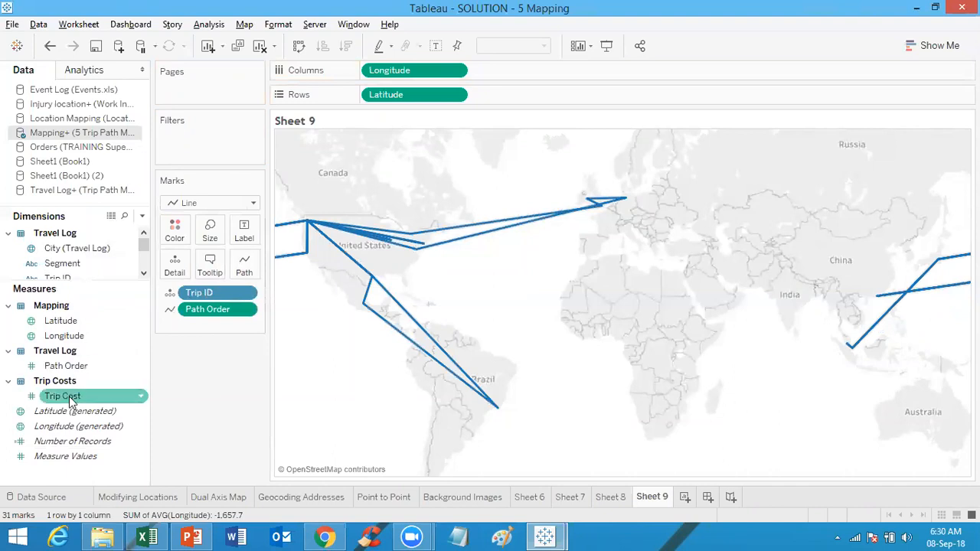
pyautogui.click(70, 397)
pyautogui.moveTo(69, 400); pyautogui.dragTo(208, 237)
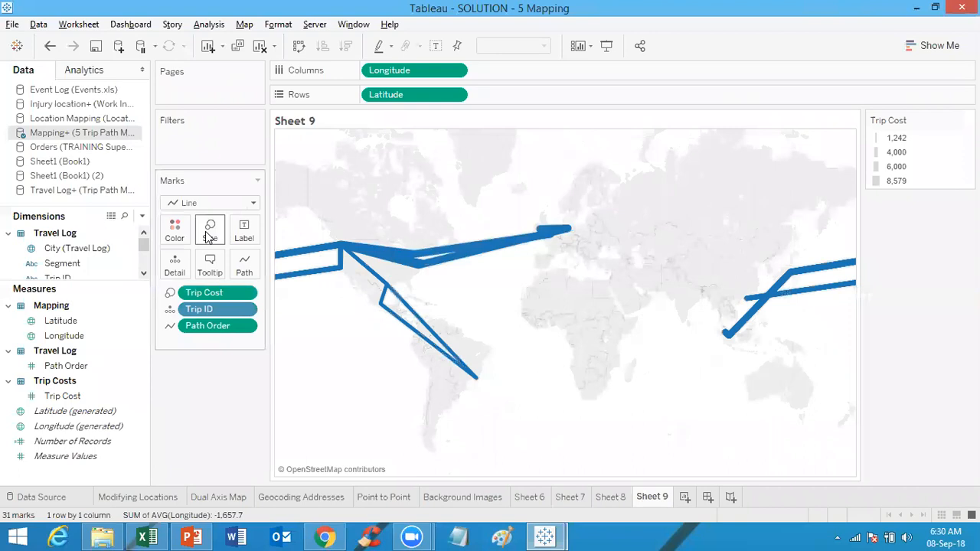
pyautogui.moveTo(420, 265)
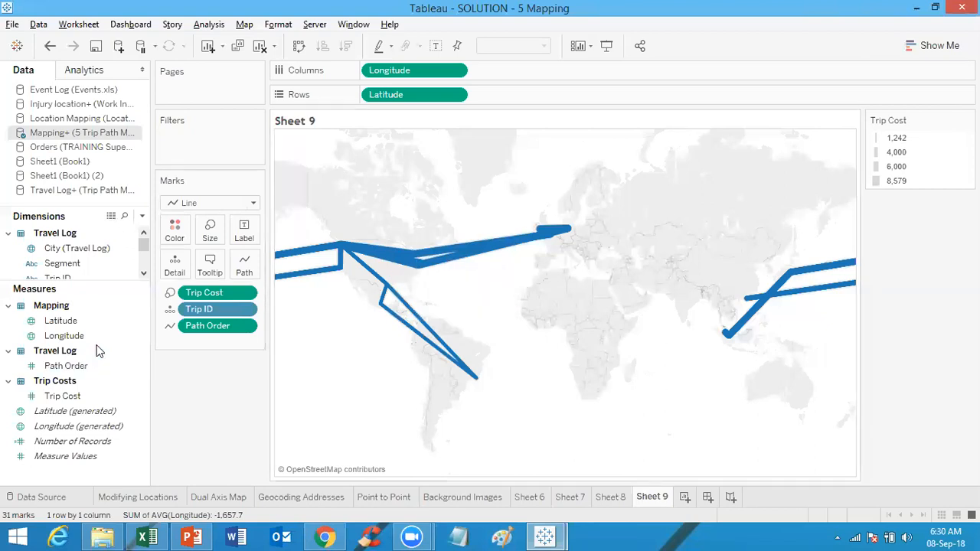
# Step: Add Visiting to Color on the Marks card
pyautogui.moveTo(79, 283); pyautogui.dragTo(90, 403)
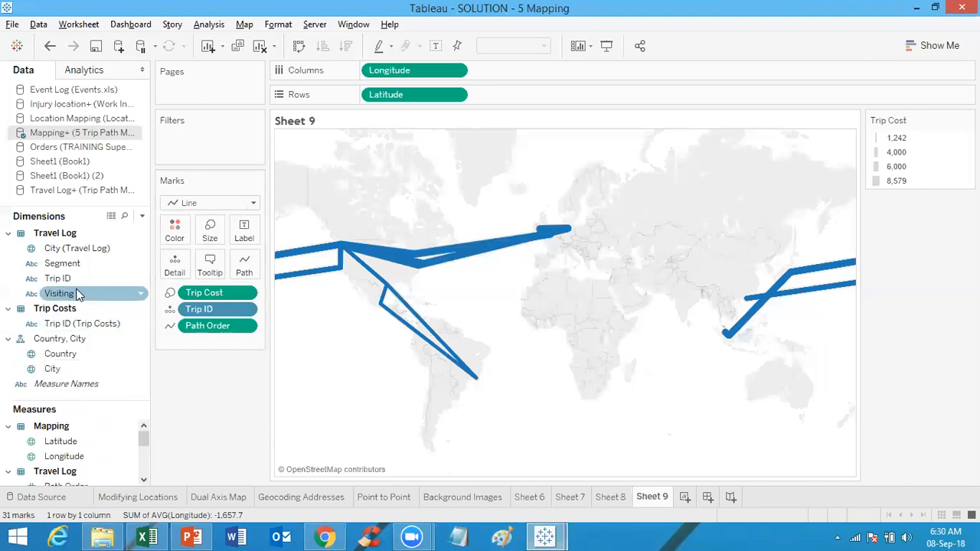
pyautogui.moveTo(79, 295); pyautogui.dragTo(177, 233)
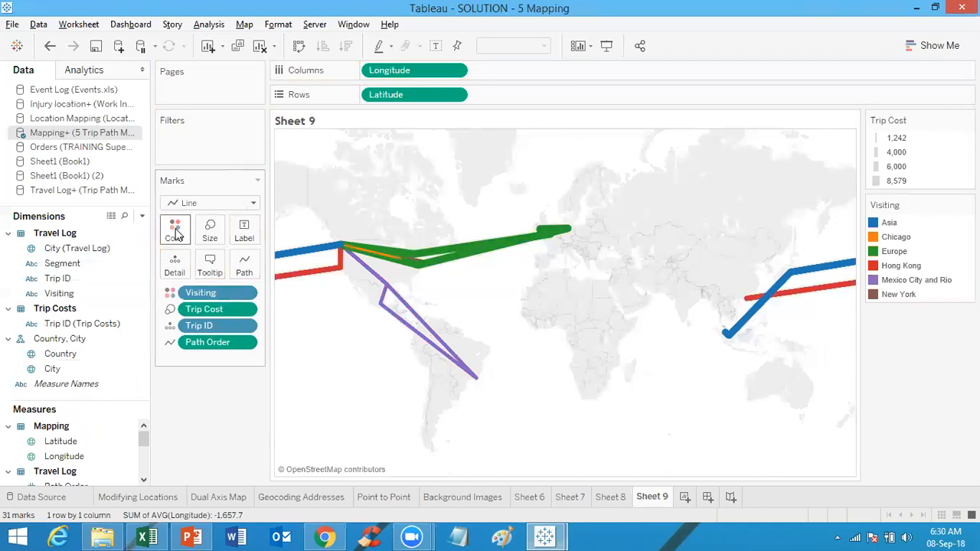
# Step: Add the City field to Label on the Marks card
pyautogui.click(69, 371)
pyautogui.moveTo(70, 373); pyautogui.dragTo(247, 231)
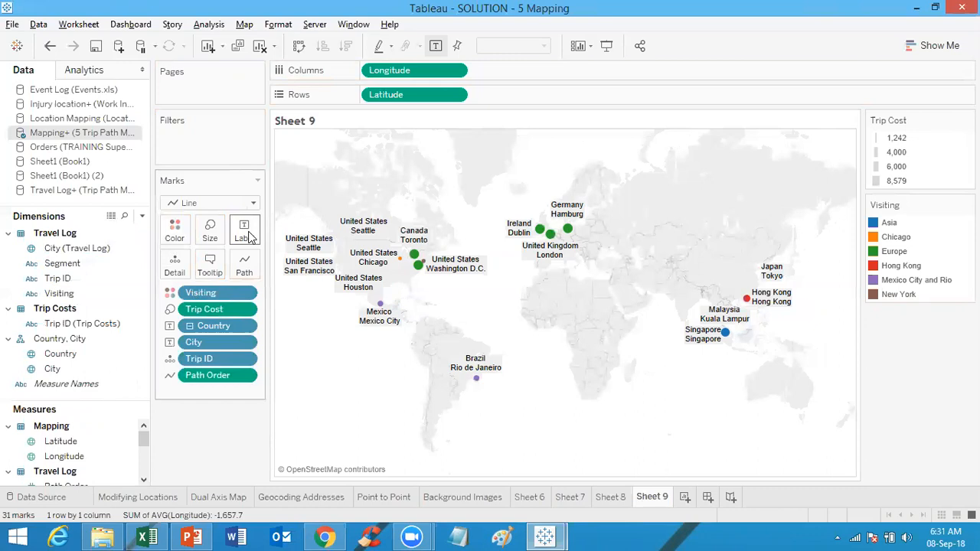
# Step: Try changing the City label field to an attribute, then undo the change
pyautogui.click(247, 344)
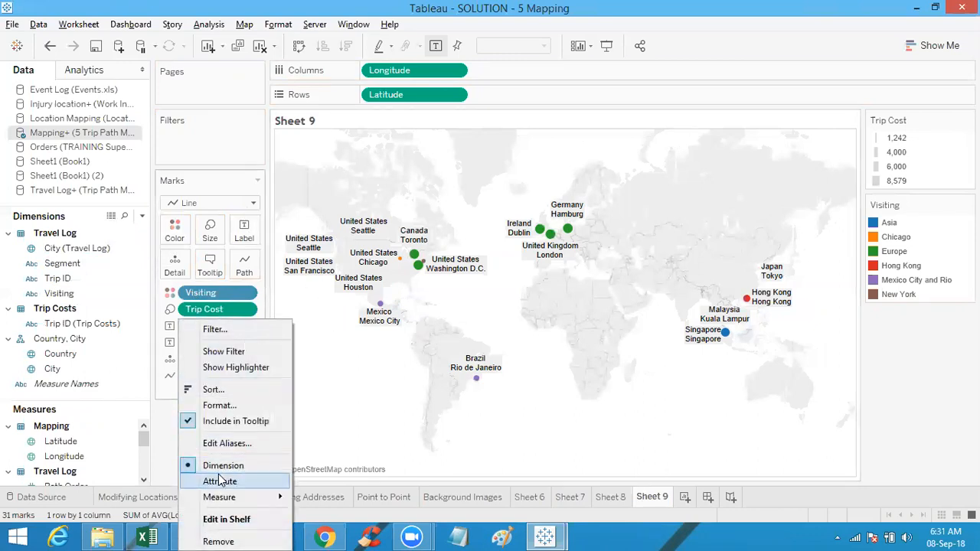
pyautogui.click(220, 481)
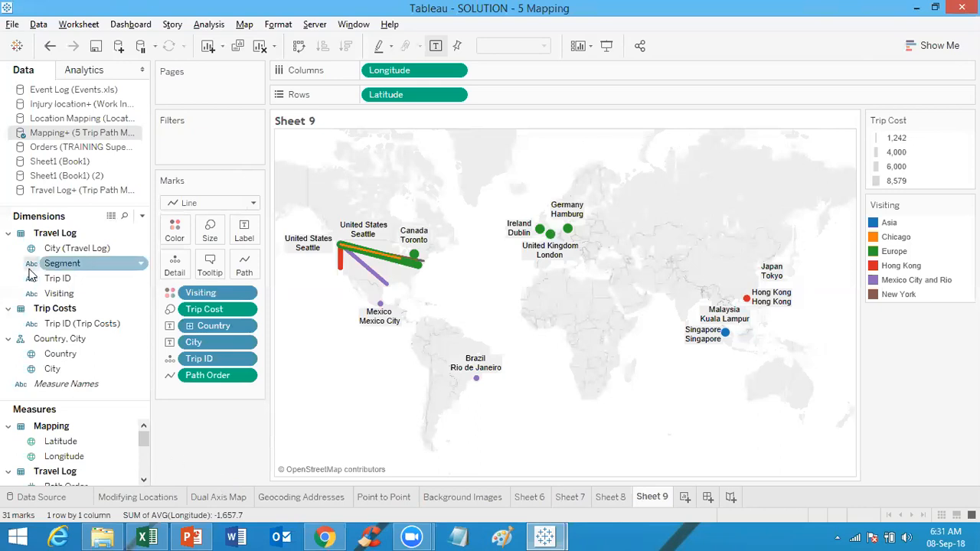
pyautogui.click(50, 47)
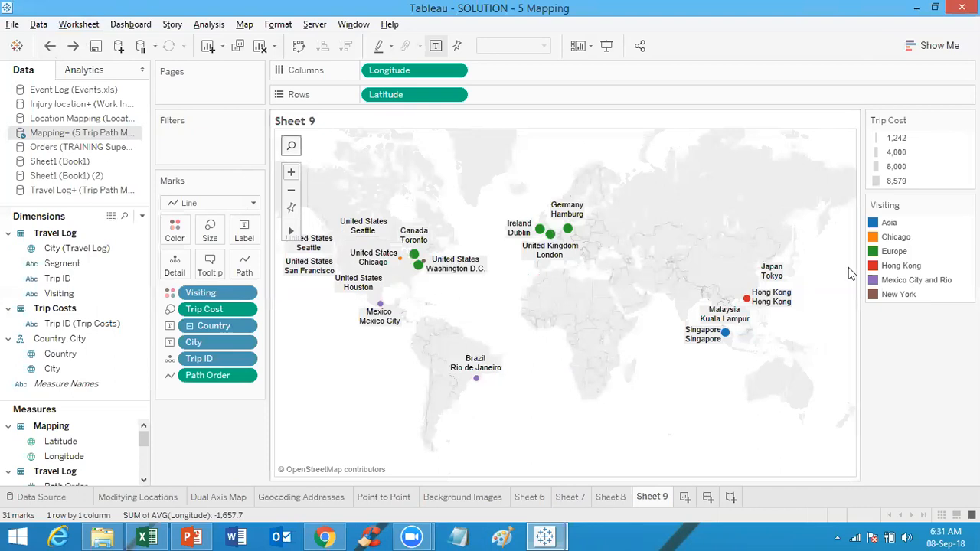
# Step: Set the Hong Kong mark's label to Never Show
pyautogui.moveTo(784, 304)
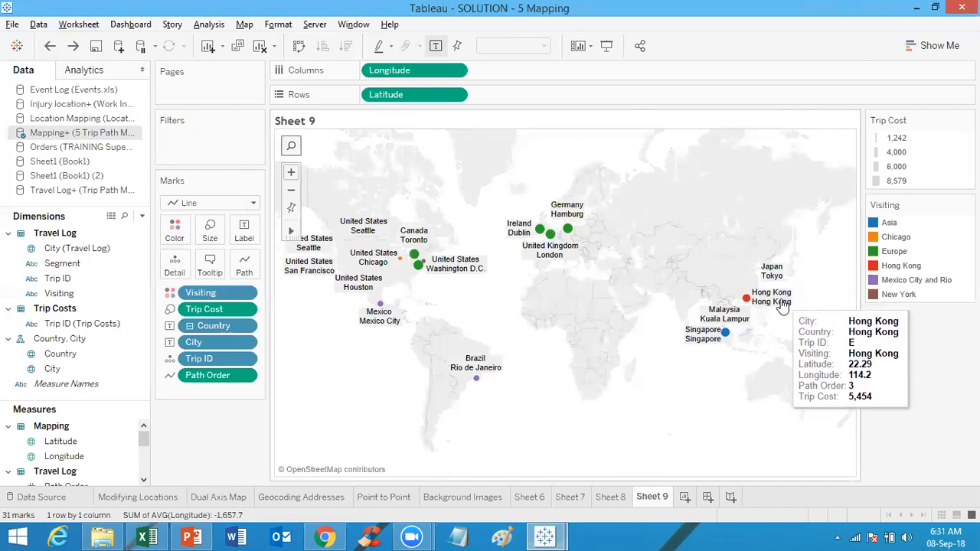
pyautogui.moveTo(707, 343)
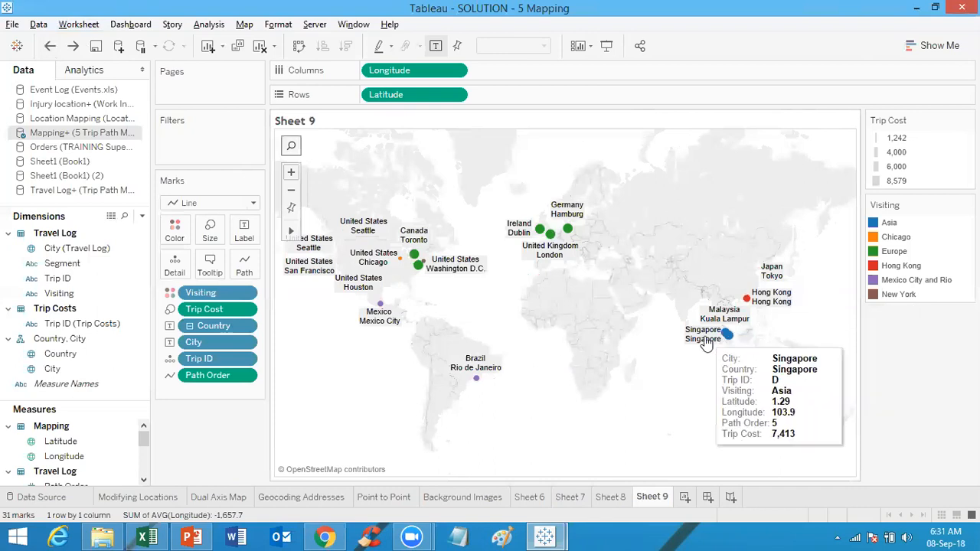
pyautogui.moveTo(565, 256)
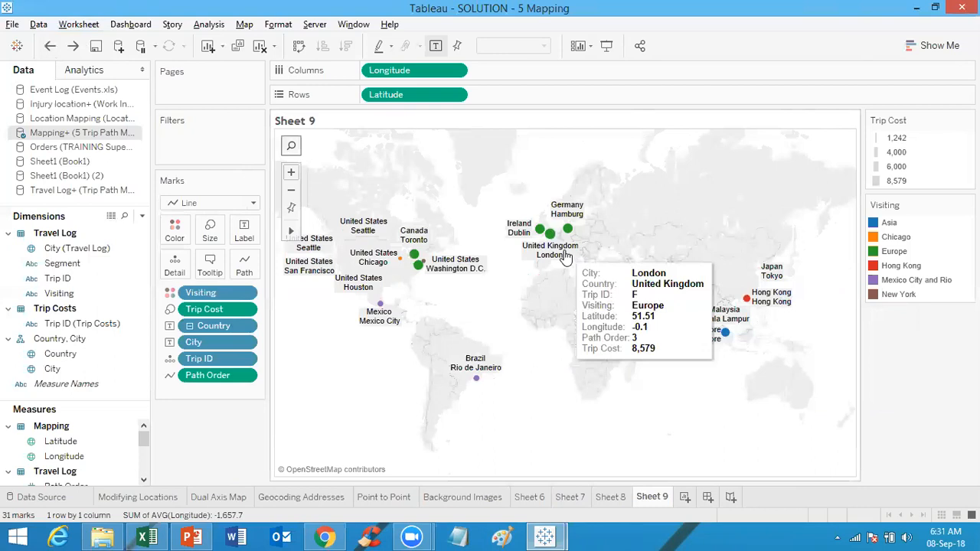
pyautogui.moveTo(575, 224)
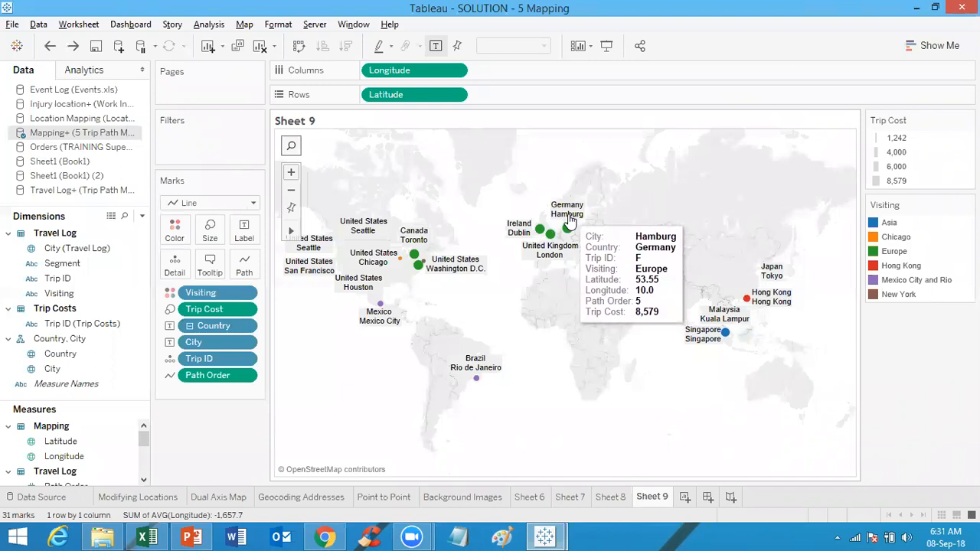
pyautogui.rightClick(768, 292)
pyautogui.moveTo(812, 398)
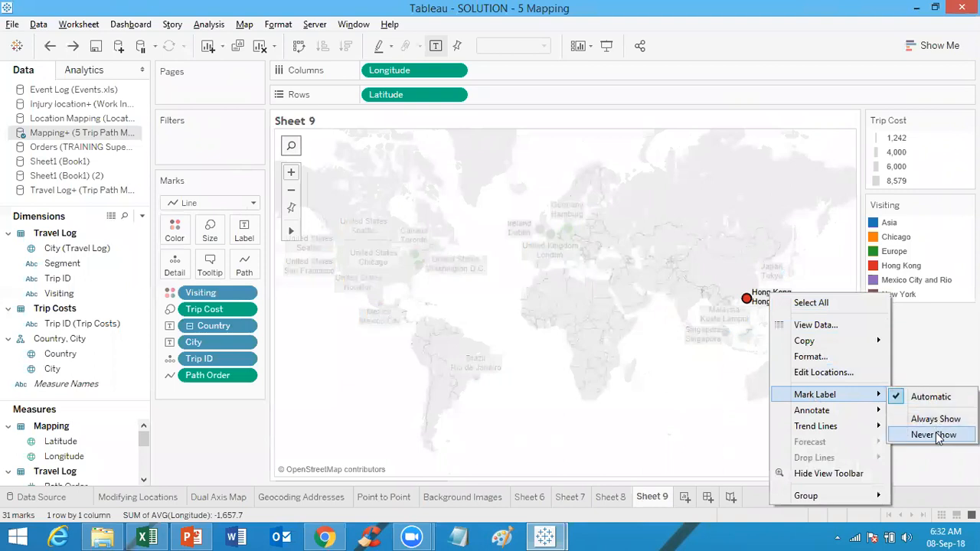
pyautogui.click(934, 435)
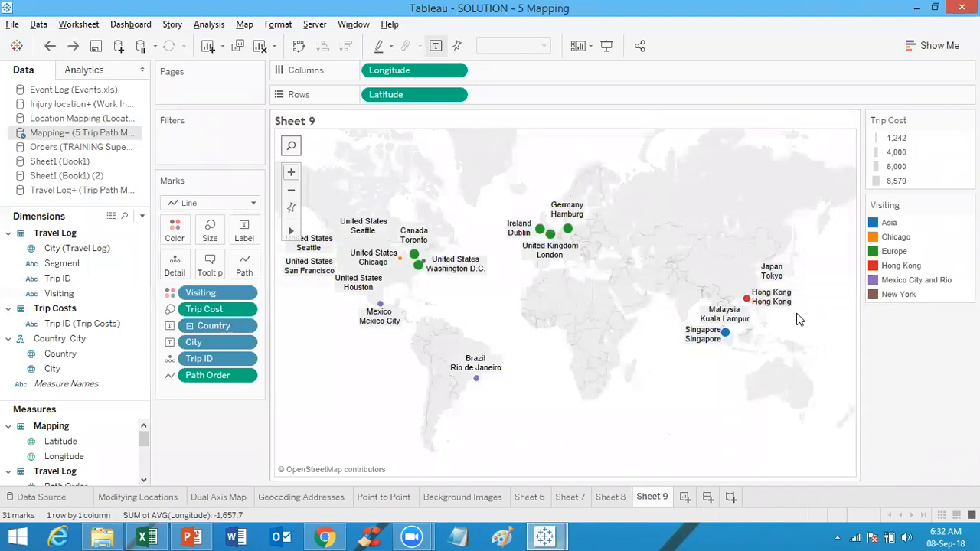
pyautogui.moveTo(775, 306)
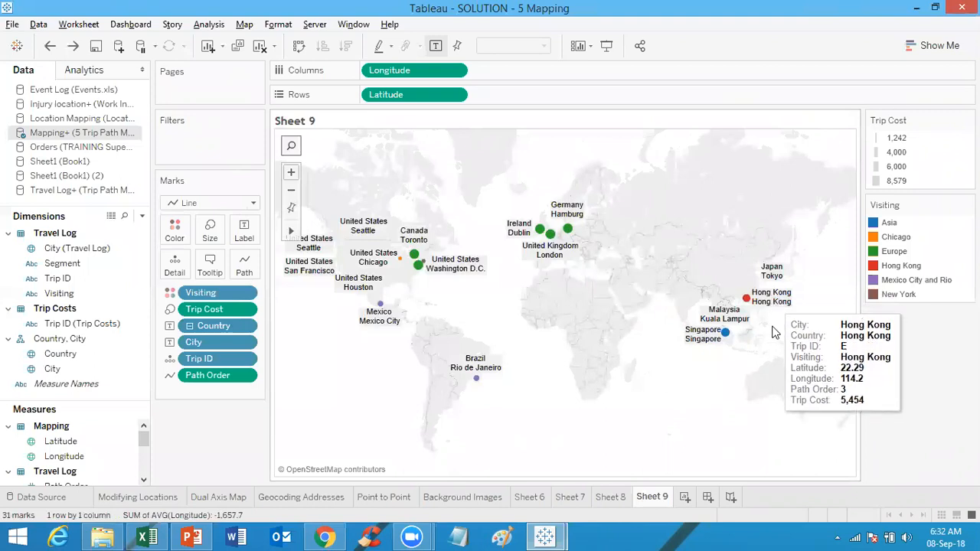
pyautogui.click(291, 173)
pyautogui.click(291, 173)
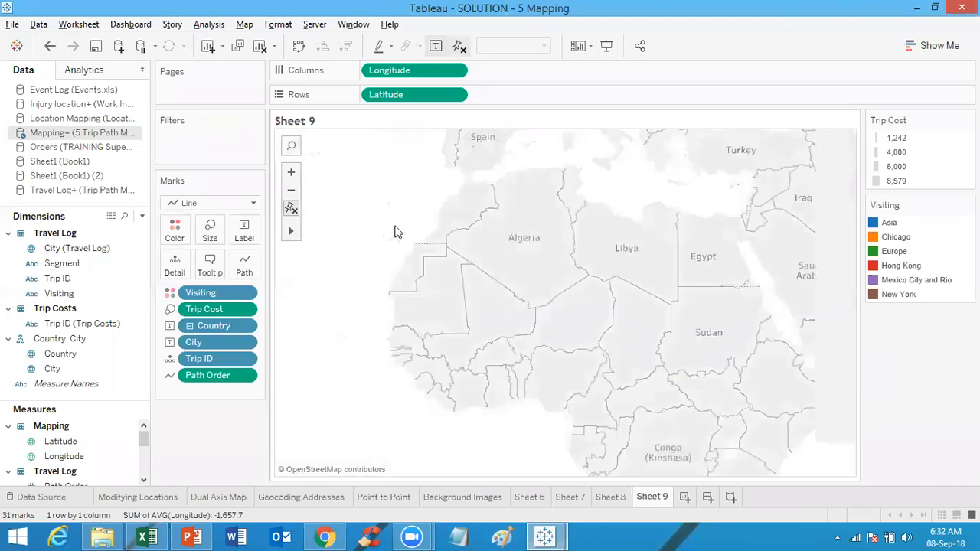
pyautogui.moveTo(291, 232)
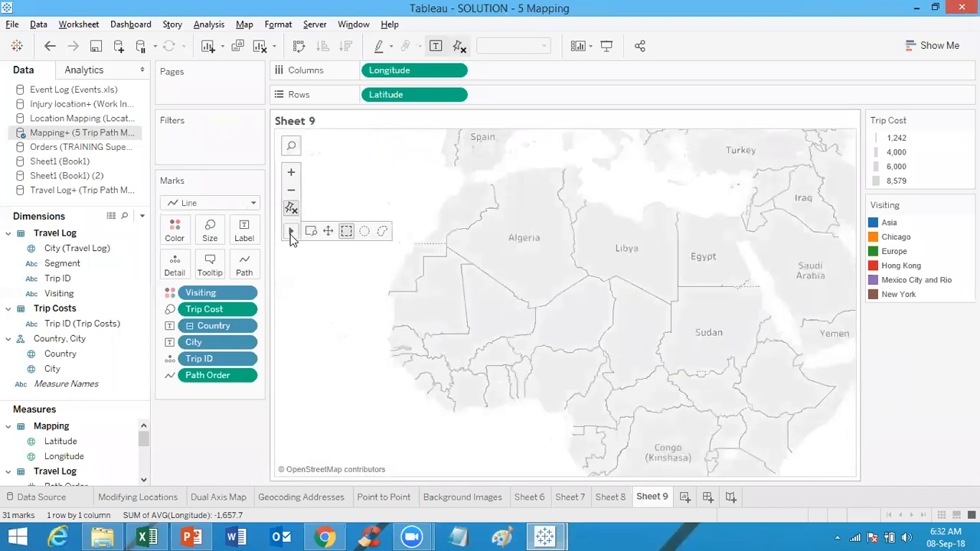
# Step: Set the Hong Kong mark's label to Never Show once more, then undo that change
pyautogui.click(292, 191)
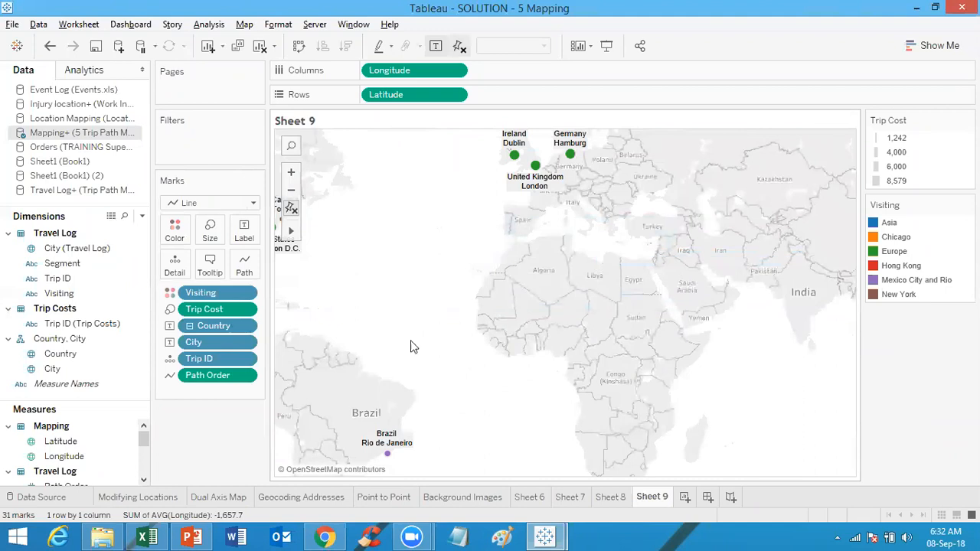
pyautogui.moveTo(291, 231)
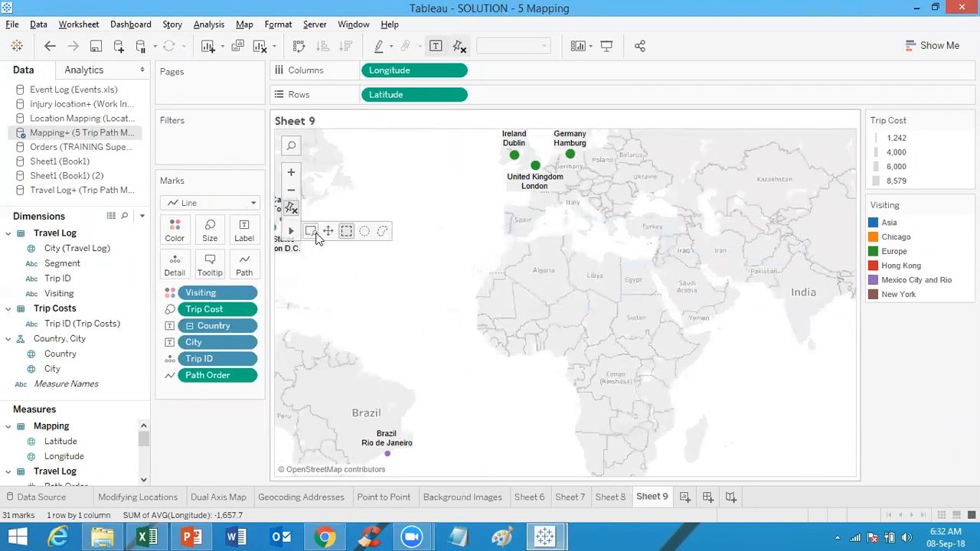
pyautogui.moveTo(783, 389); pyautogui.dragTo(521, 376)
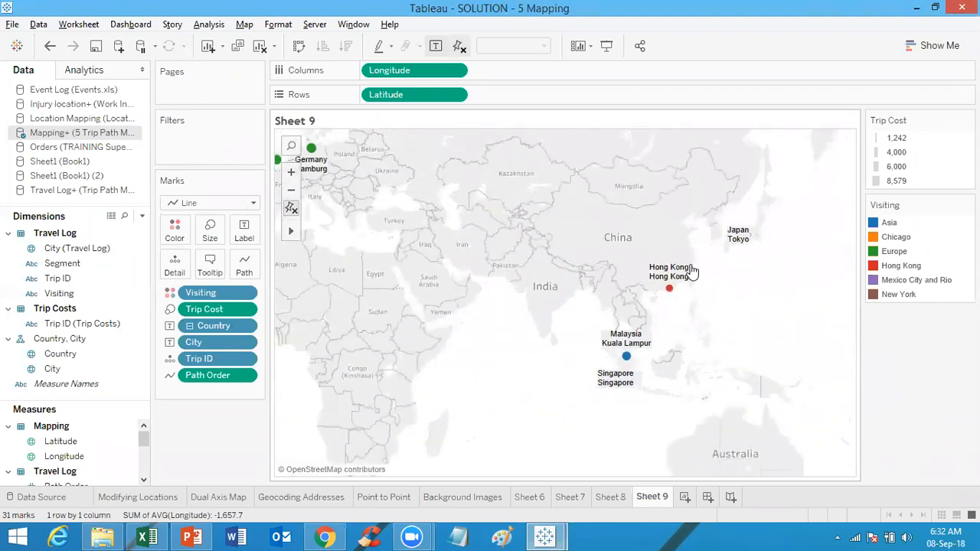
pyautogui.doubleClick(701, 272)
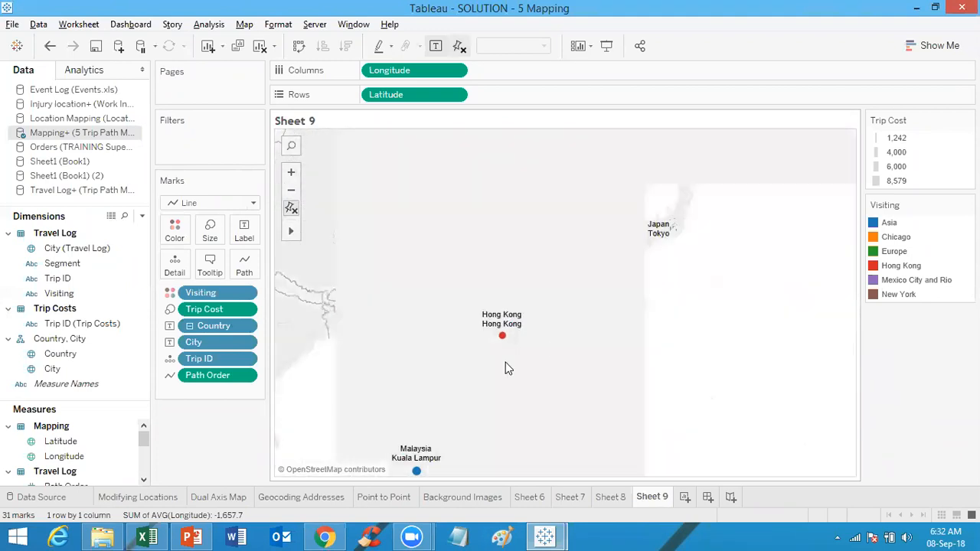
pyautogui.doubleClick(538, 338)
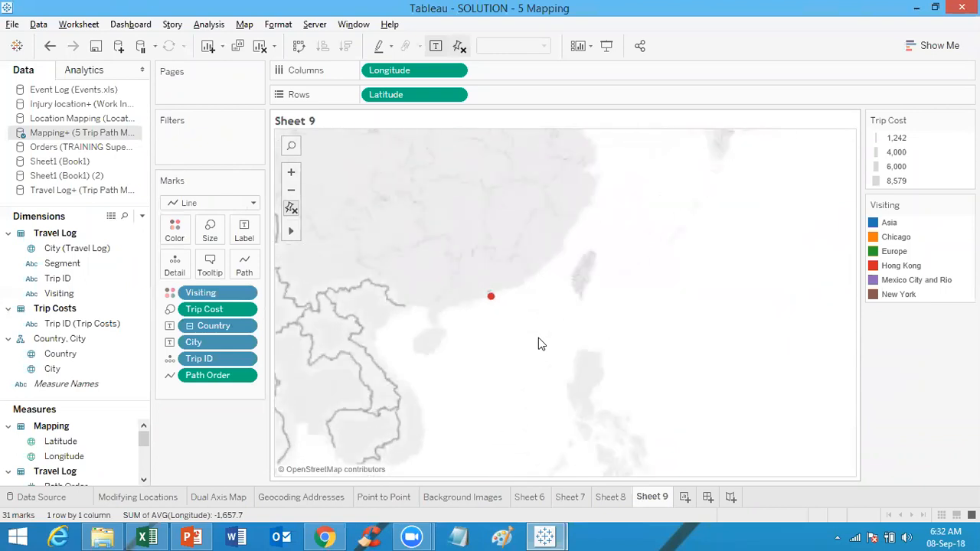
pyautogui.moveTo(503, 276)
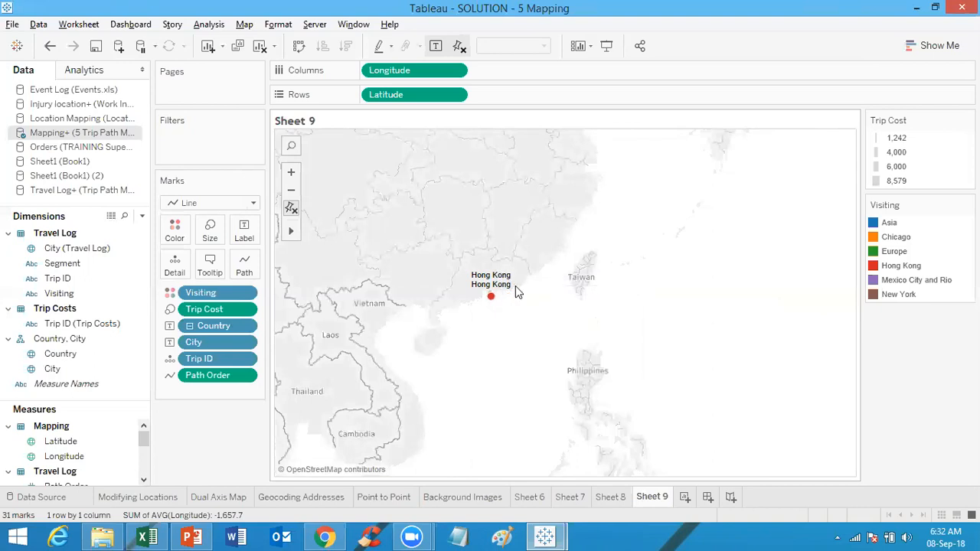
pyautogui.doubleClick(516, 290)
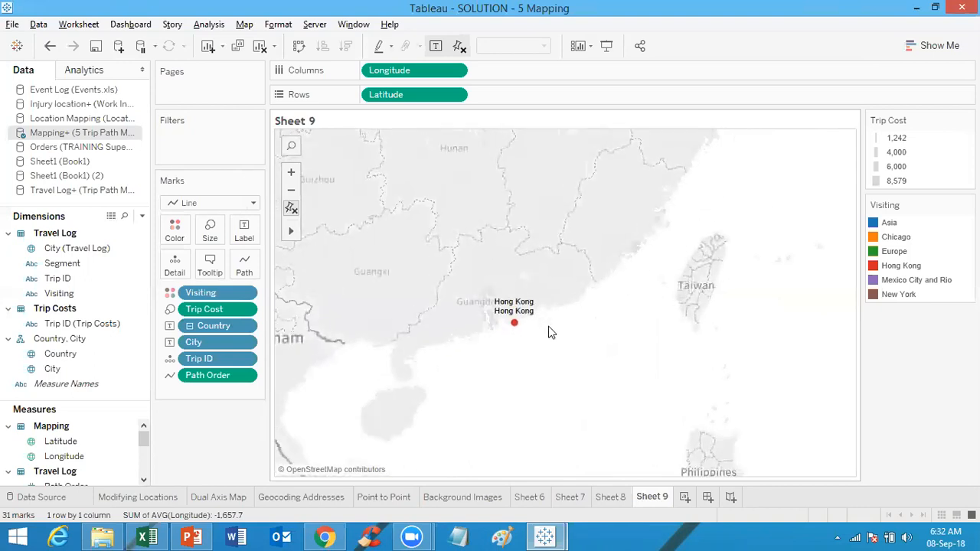
pyautogui.scroll(2, 549, 328)
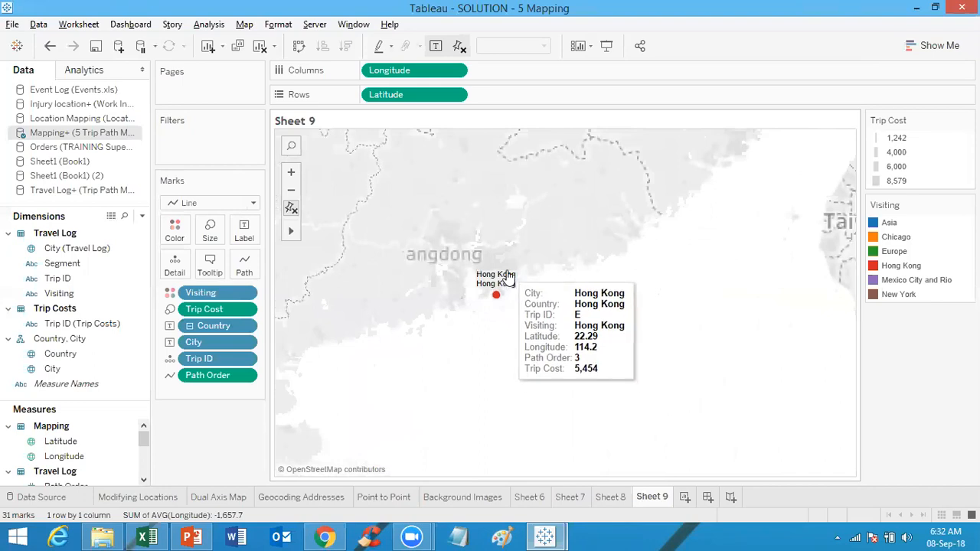
pyautogui.rightClick(507, 274)
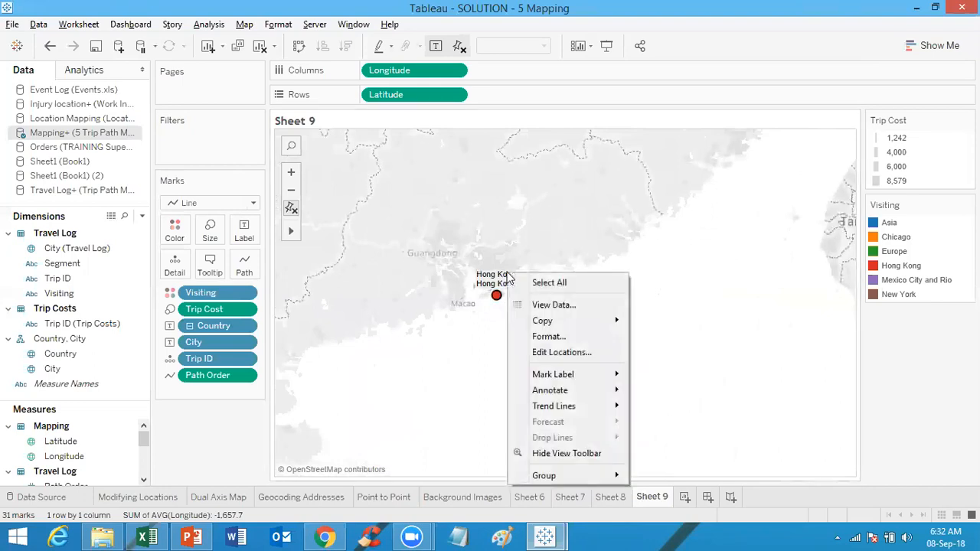
pyautogui.doubleClick(495, 275)
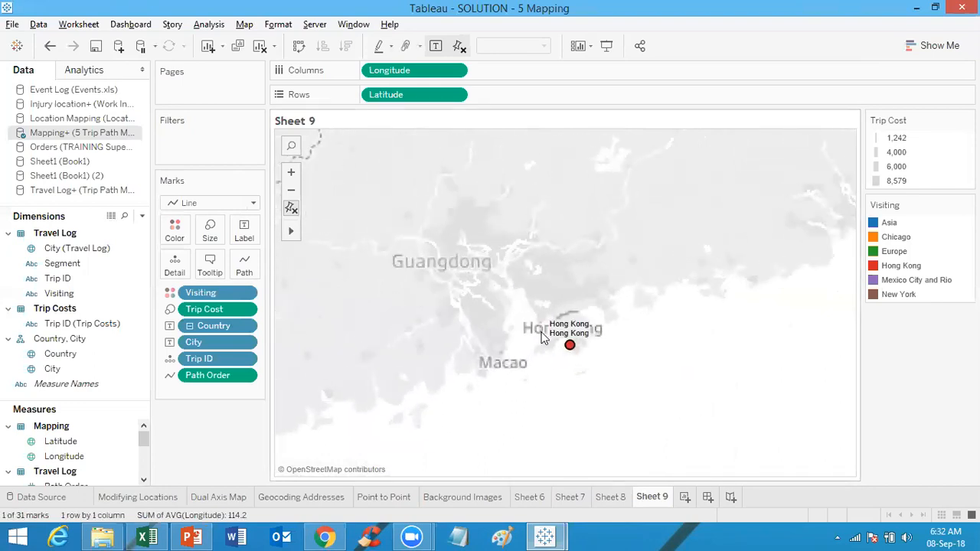
pyautogui.rightClick(564, 329)
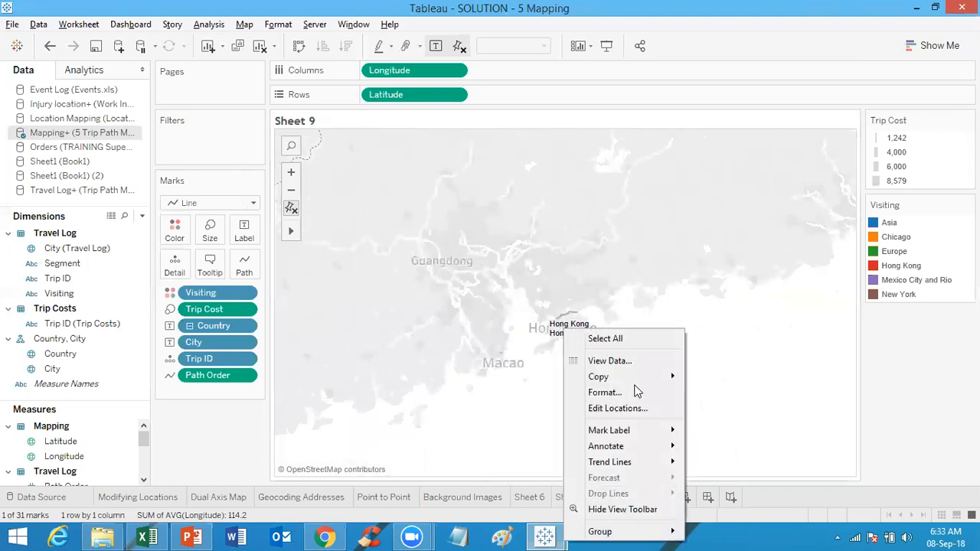
pyautogui.moveTo(622, 436)
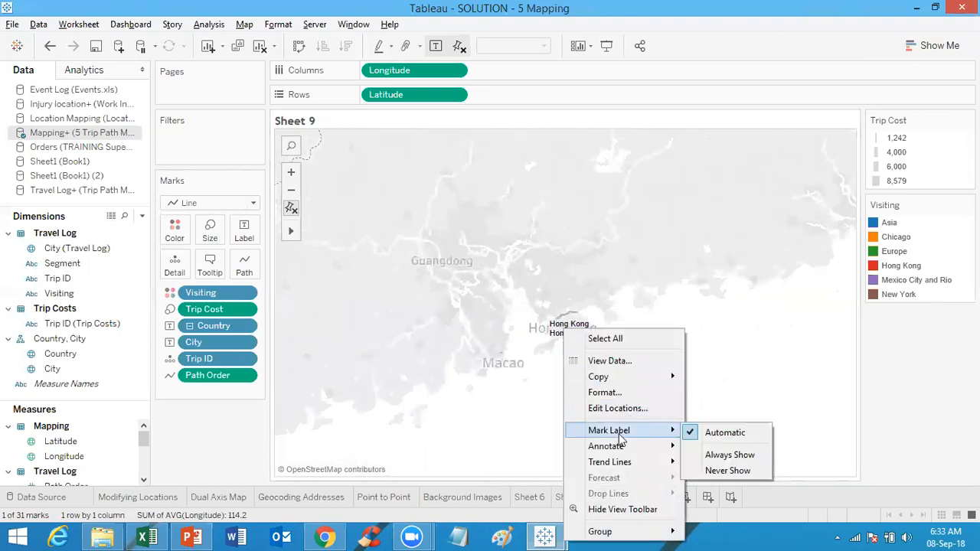
pyautogui.click(725, 471)
pyautogui.click(728, 392)
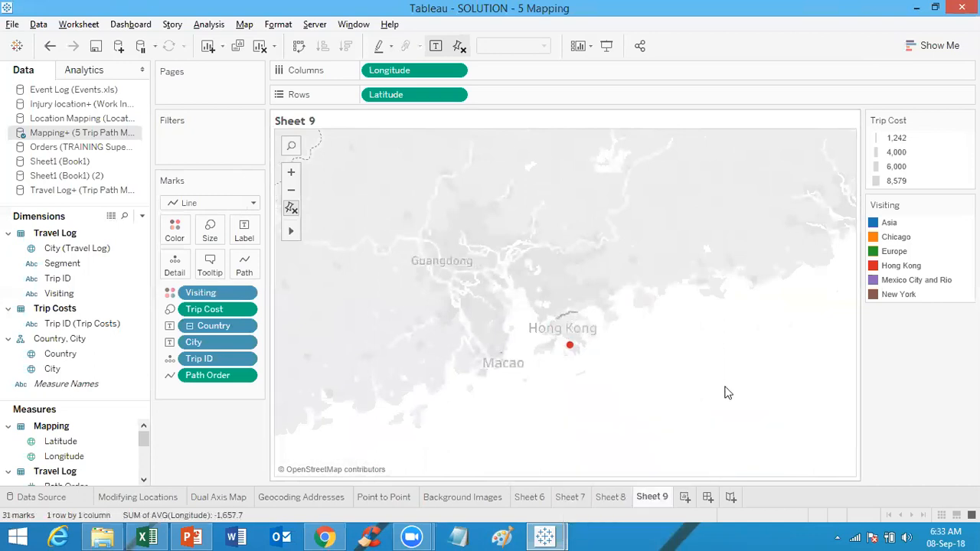
pyautogui.hotkey('ctrl', 'z')
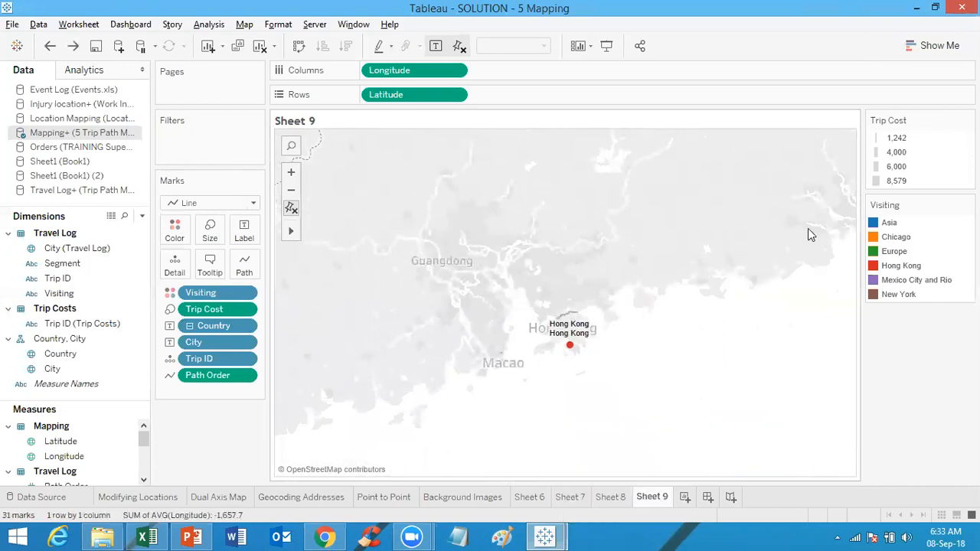
pyautogui.click(291, 193)
pyautogui.click(291, 193)
pyautogui.click(291, 193)
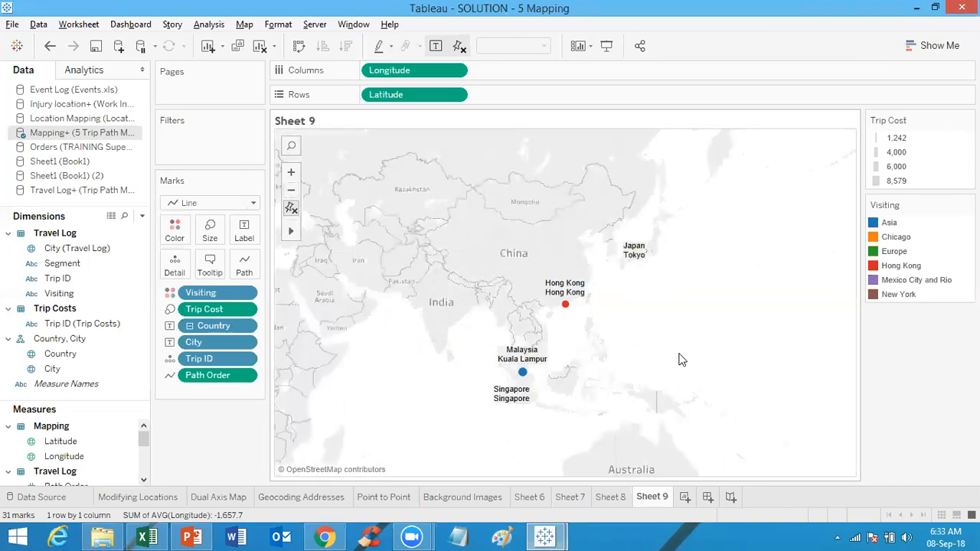
pyautogui.rightClick(536, 356)
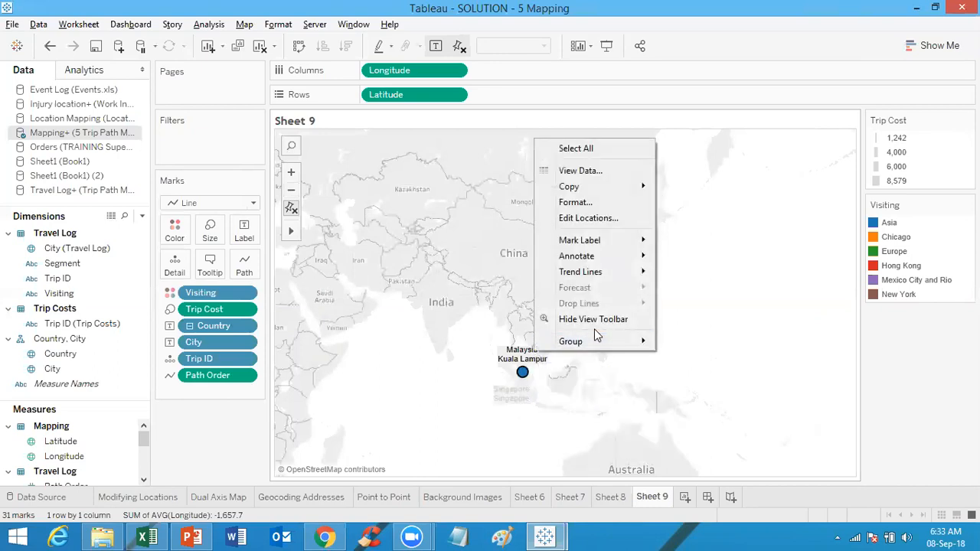
pyautogui.moveTo(595, 242)
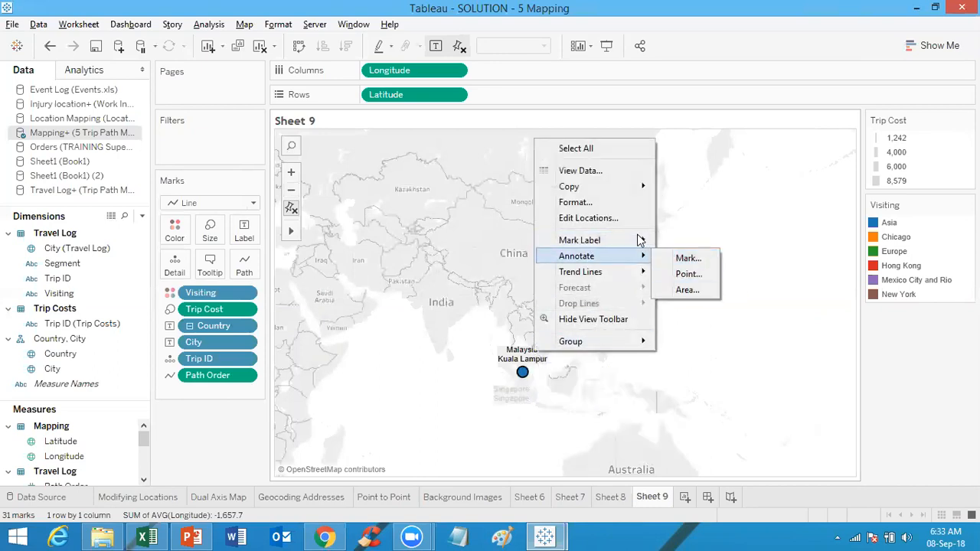
pyautogui.click(712, 358)
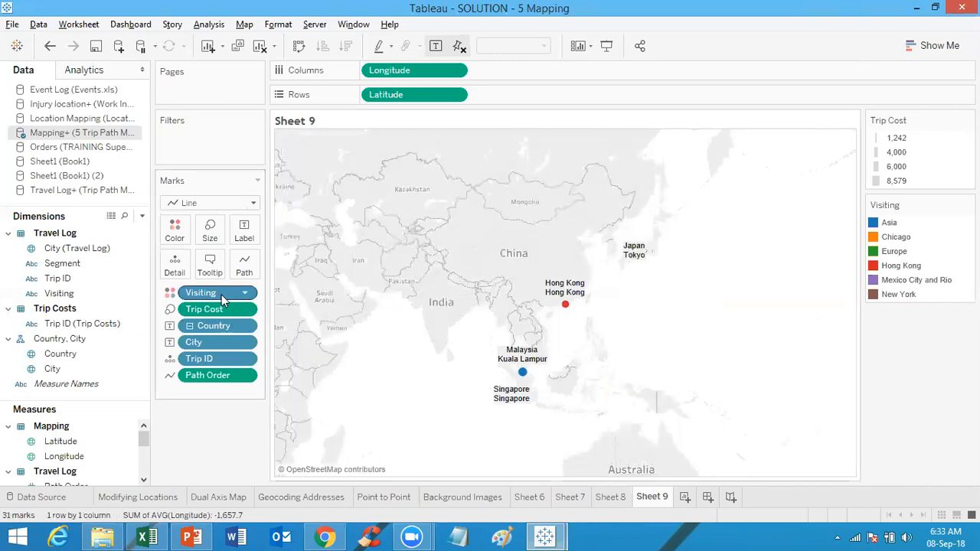
# Step: Switch the mark type to Automatic, then back to Line
pyautogui.click(247, 277)
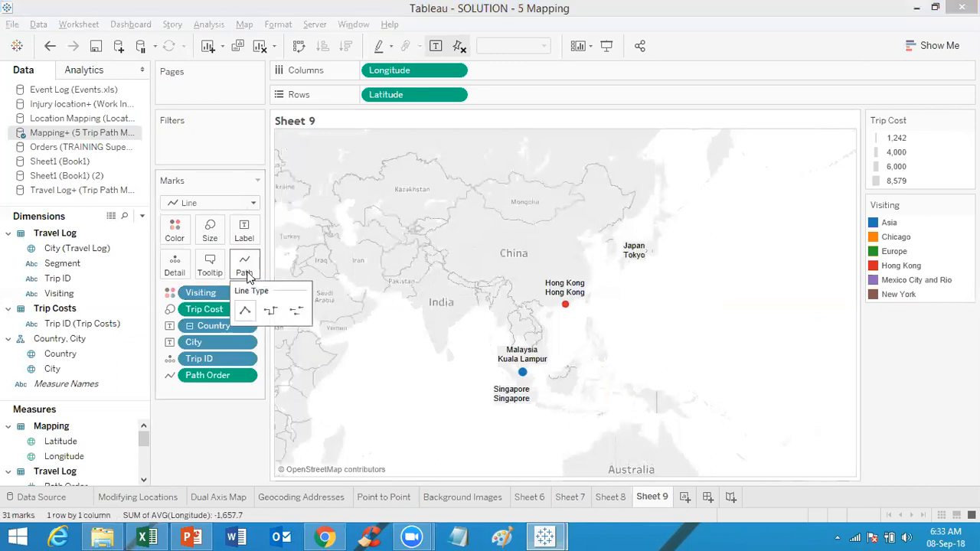
pyautogui.click(196, 205)
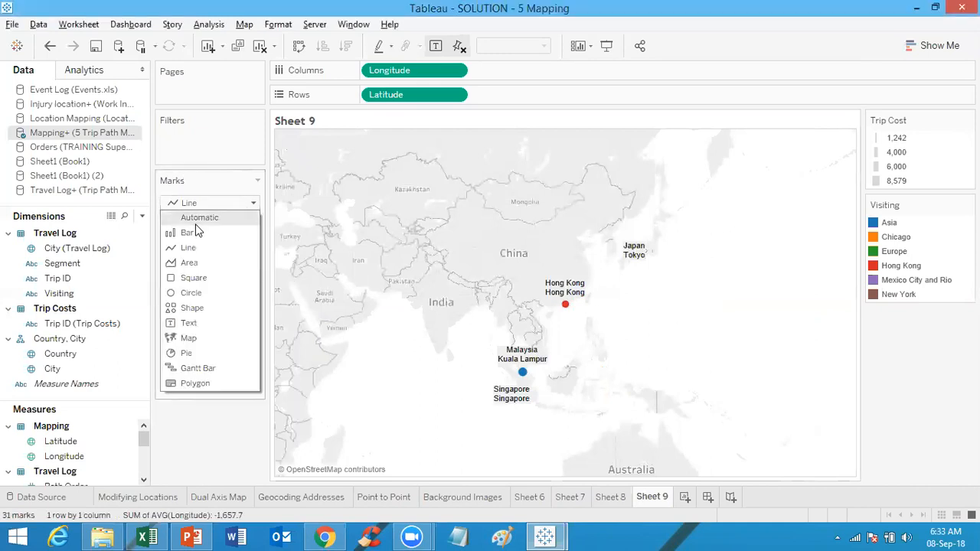
pyautogui.click(196, 221)
pyautogui.click(204, 203)
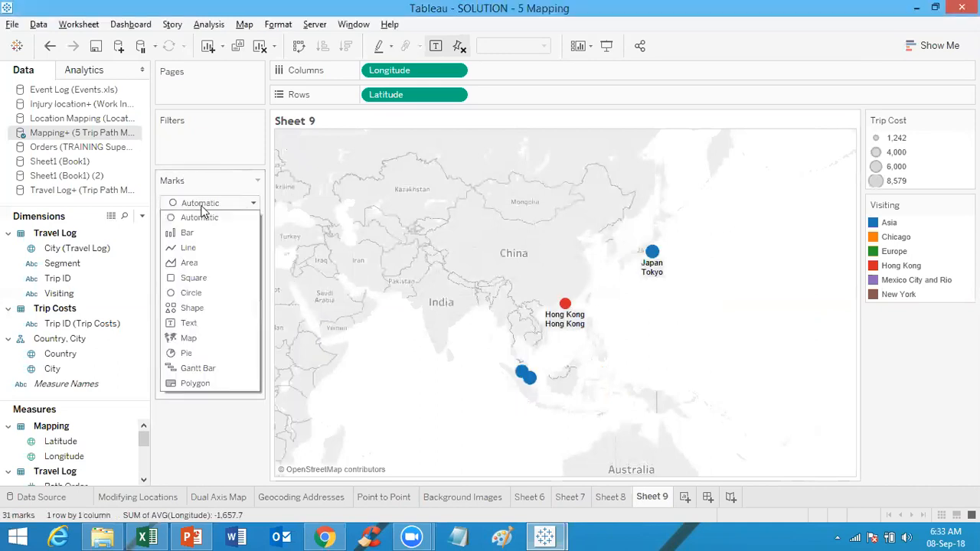
pyautogui.click(187, 248)
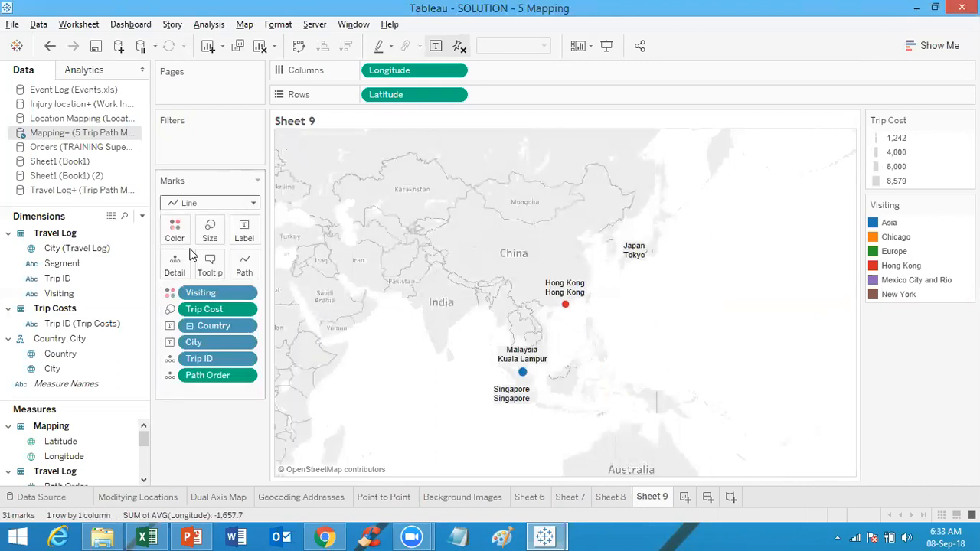
# Step: Undo the last three changes to the sheet
pyautogui.click(52, 47)
pyautogui.click(52, 48)
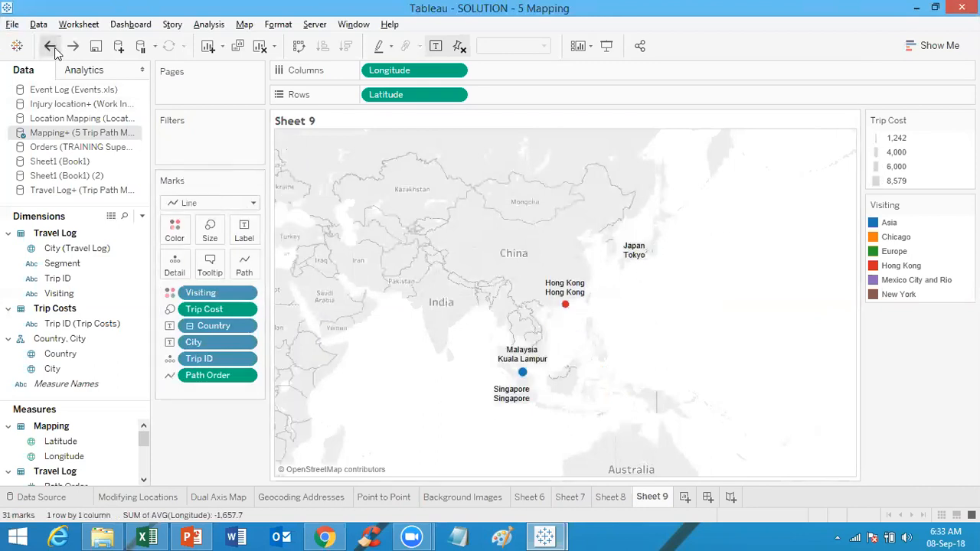
pyautogui.click(51, 47)
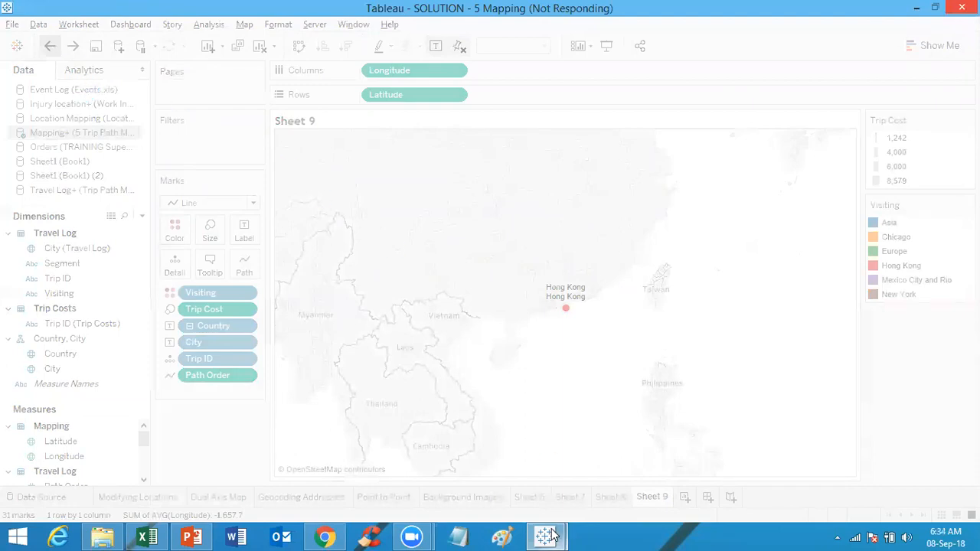
# Step: Try to close the unresponsive Tableau window
pyautogui.moveTo(543, 535)
pyautogui.click(478, 483)
pyautogui.click(962, 7)
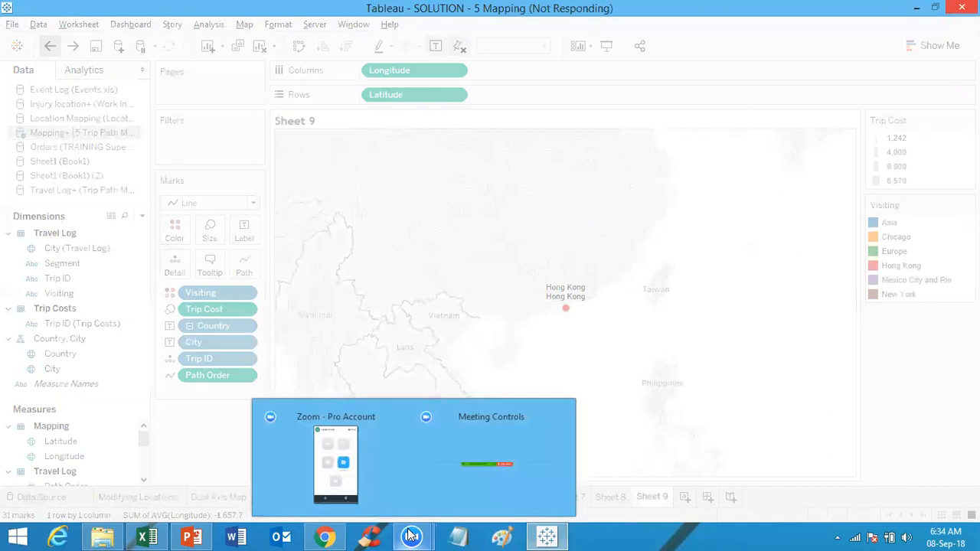
# Step: Switch to Chrome and close the Get API Key tab and both Batch Geocoding Tool tabs
pyautogui.moveTo(328, 536)
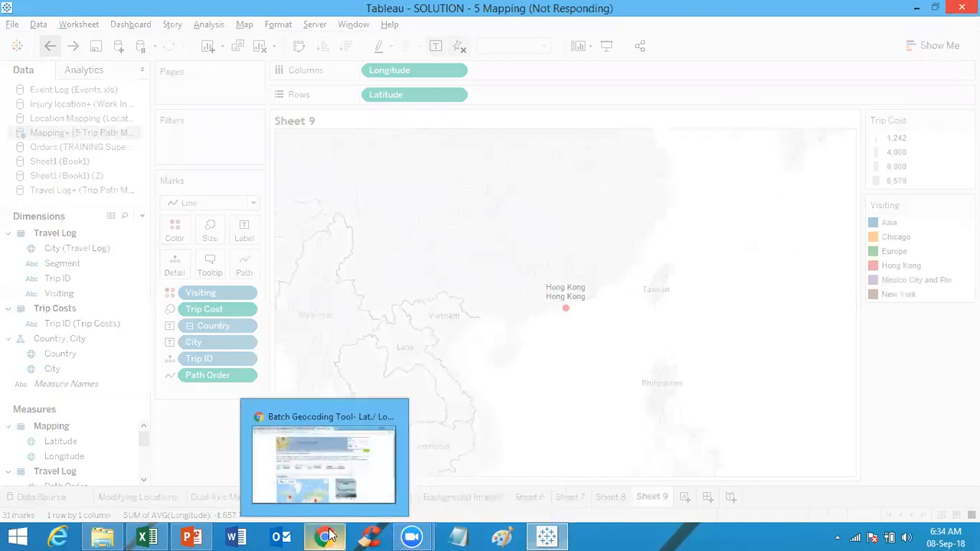
pyautogui.click(324, 459)
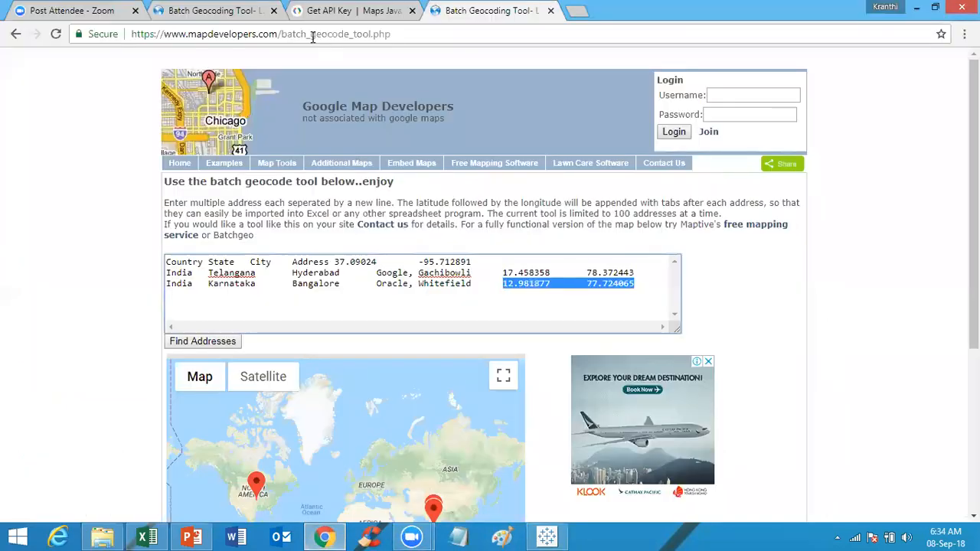
pyautogui.click(412, 11)
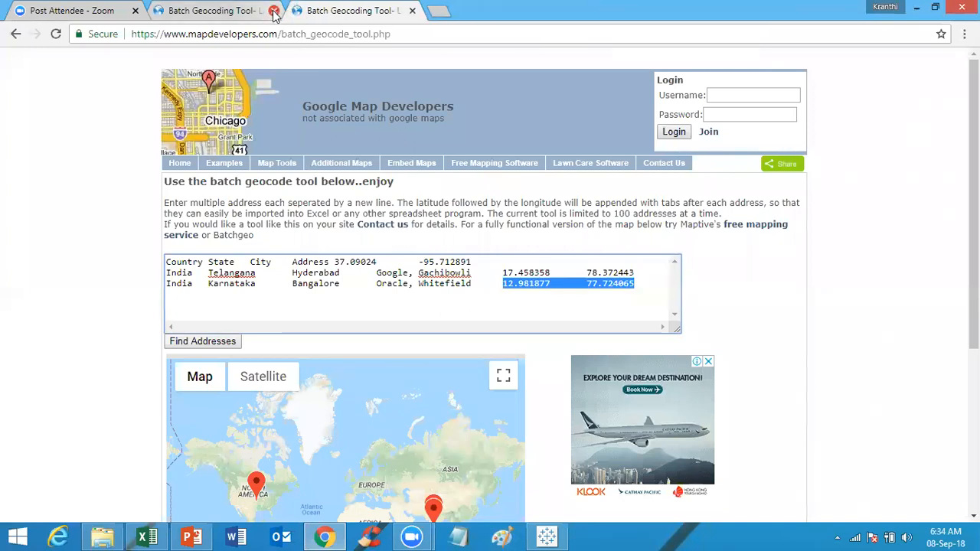
pyautogui.click(274, 11)
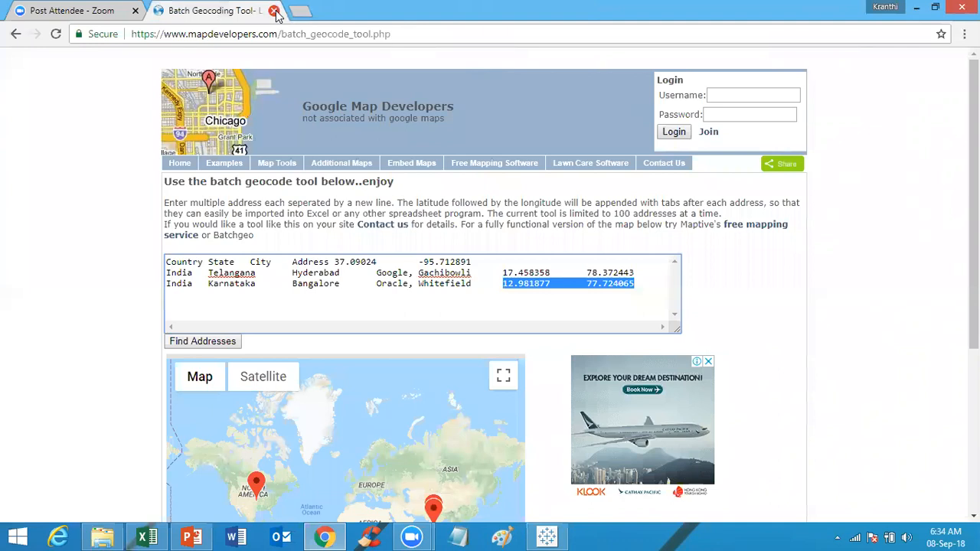
pyautogui.click(274, 11)
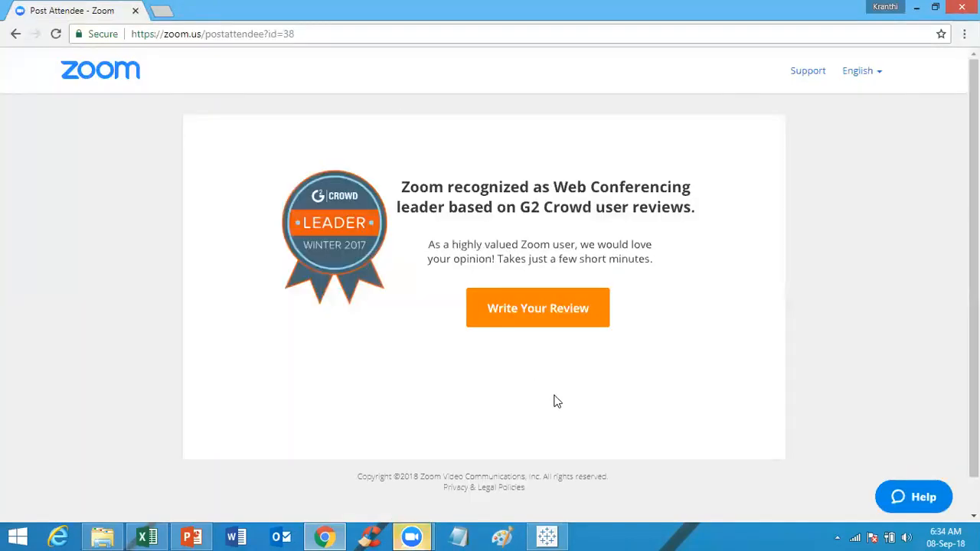
# Step: Switch to File Explorer showing the Tableau Solutions folder containing SOLUTION - 5 Mapping.twbx
pyautogui.click(544, 536)
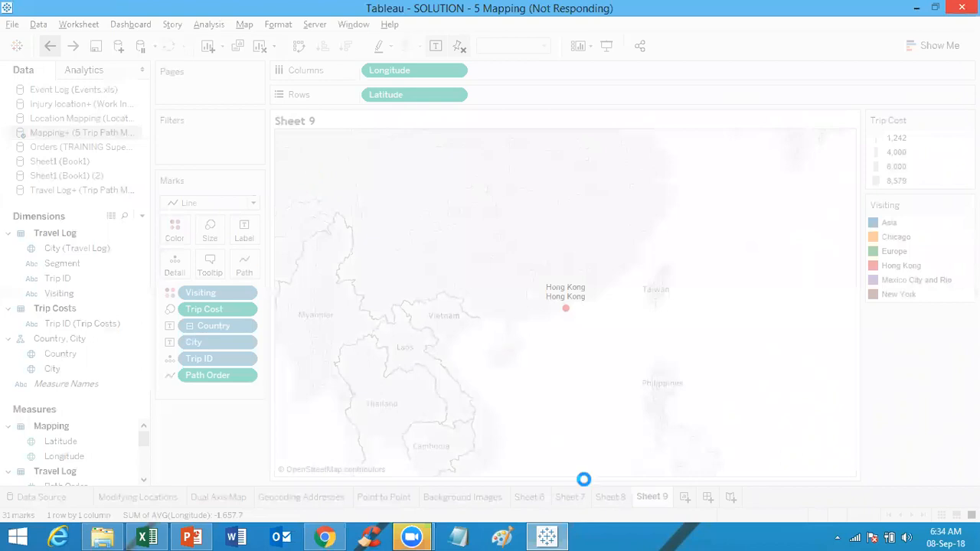
pyautogui.click(555, 535)
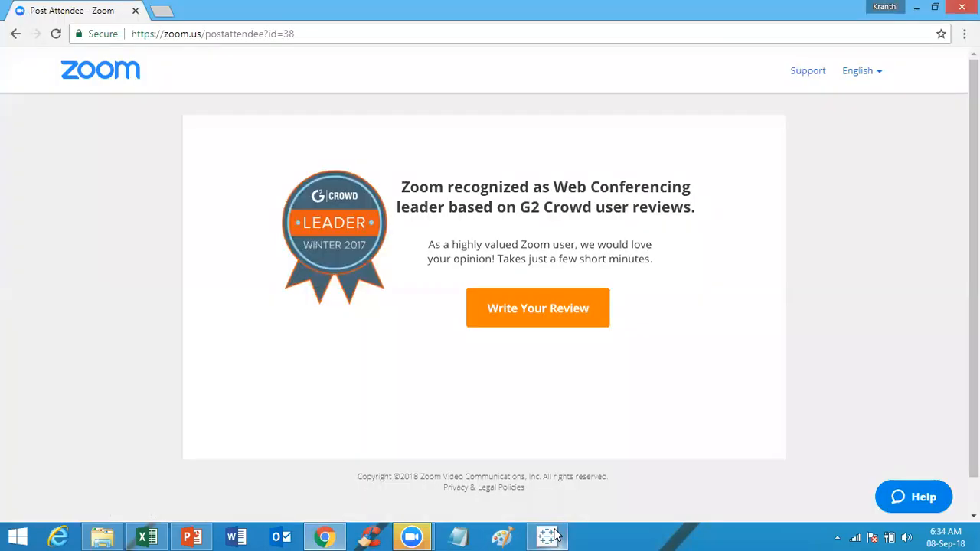
pyautogui.click(556, 535)
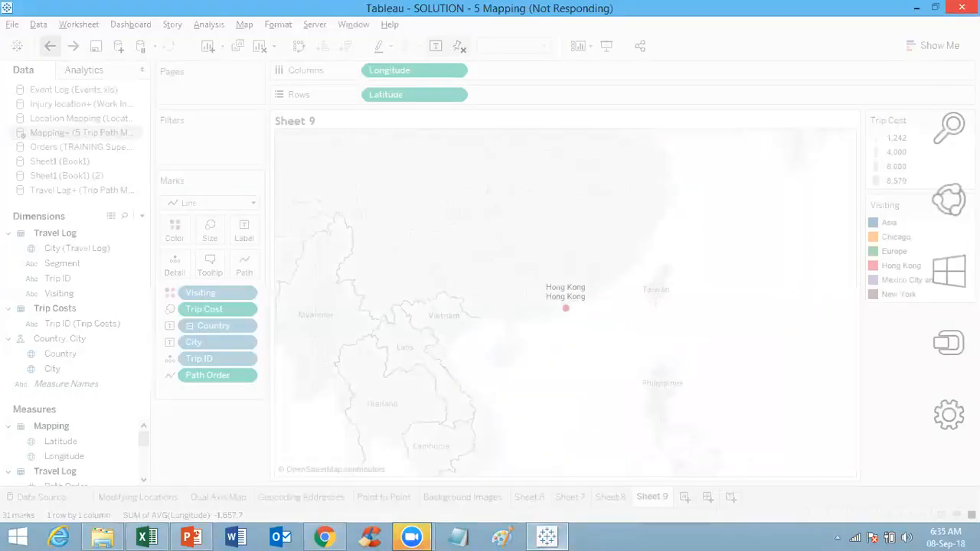
pyautogui.click(521, 298)
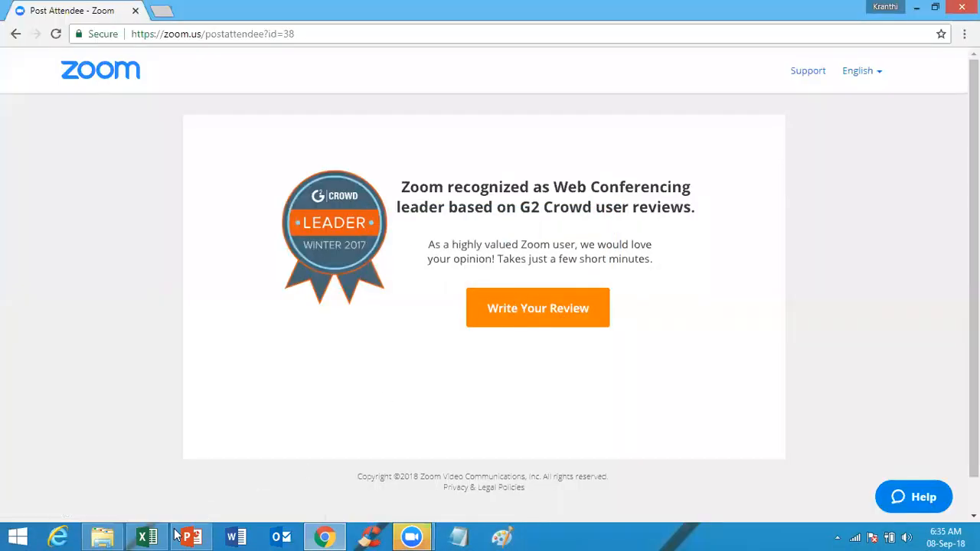
pyautogui.click(103, 537)
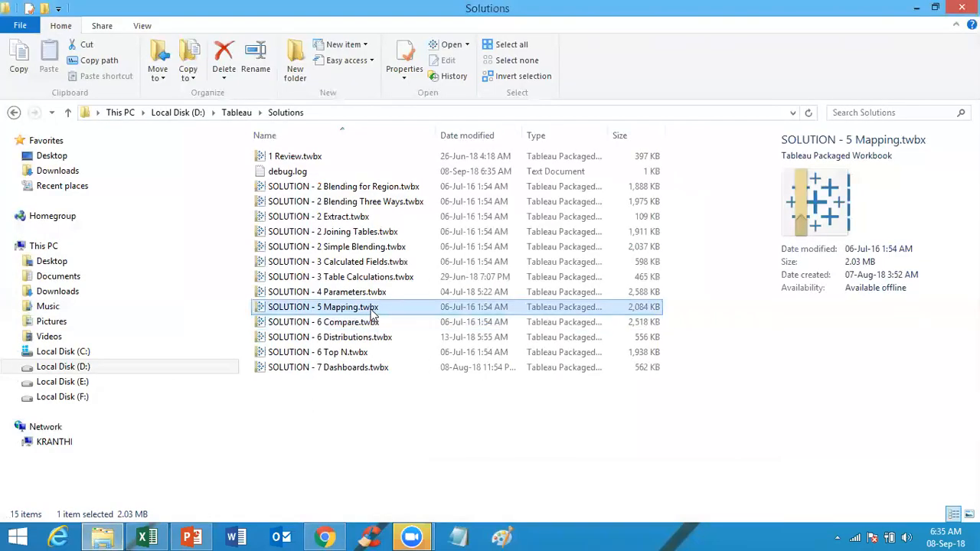
# Step: Open the SOLUTION - 5 Mapping workbook and dismiss the file recovery dialog
pyautogui.doubleClick(371, 311)
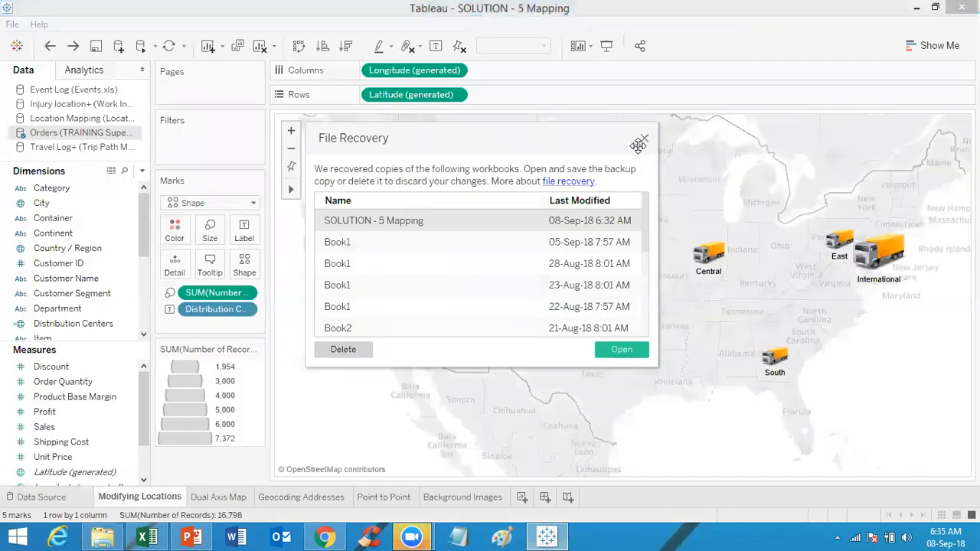
pyautogui.click(645, 141)
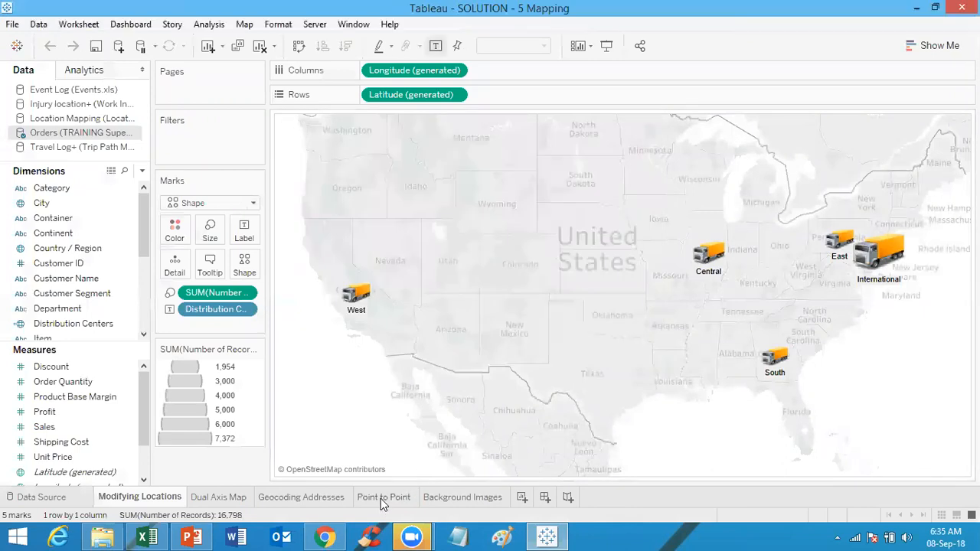
# Step: Examine the Point to Point sheet's trip paths and their mark details
pyautogui.click(380, 498)
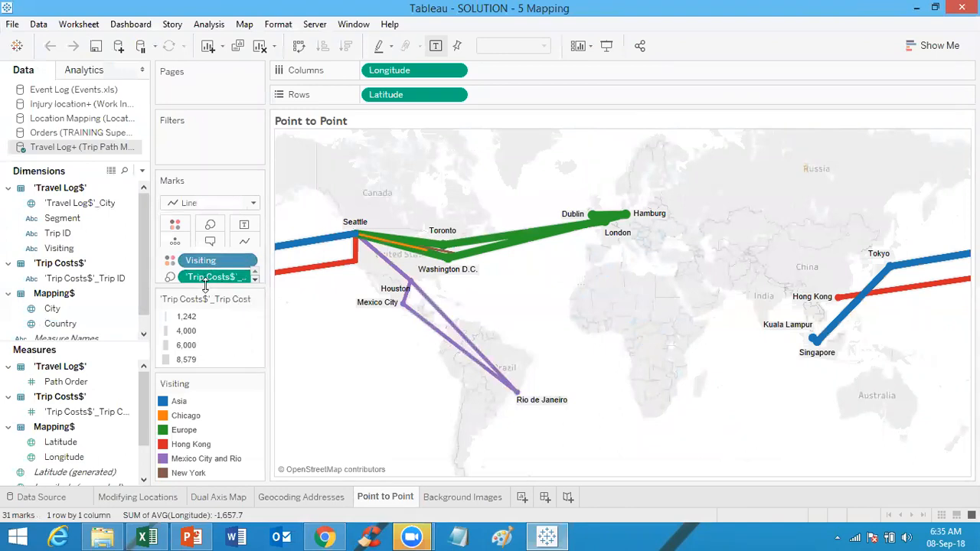
pyautogui.moveTo(205, 285); pyautogui.dragTo(214, 398)
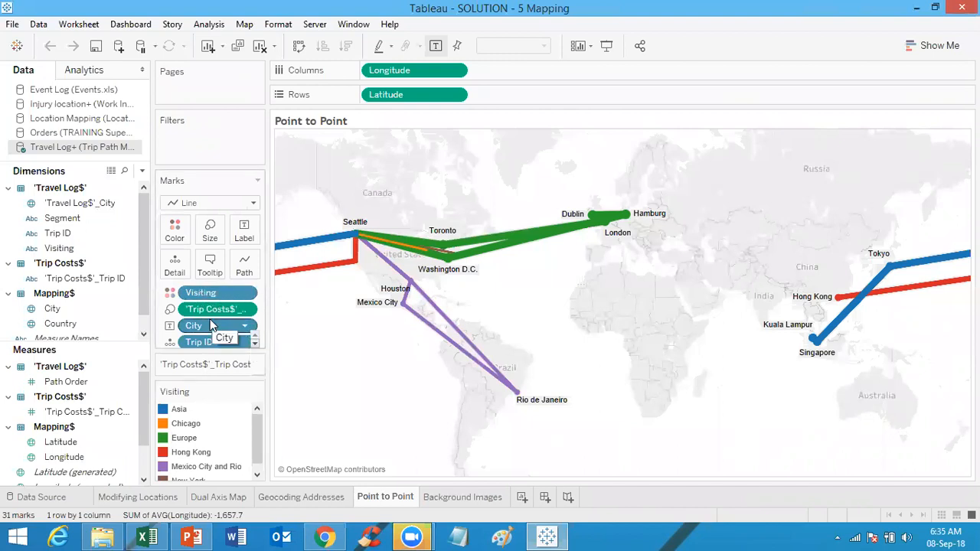
pyautogui.moveTo(515, 259)
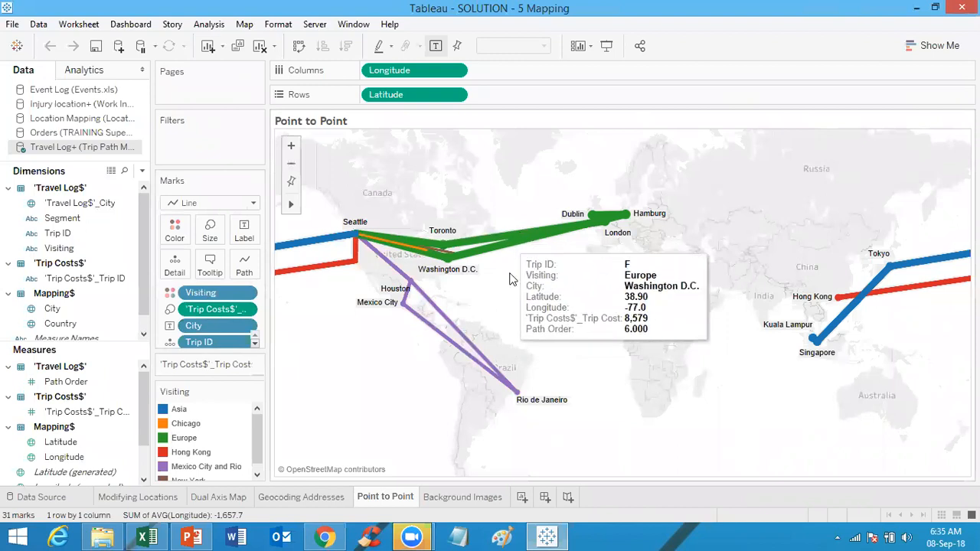
# Step: Examine the Background Images sheet's injury marks by zooming in and out on the body image
pyautogui.click(454, 497)
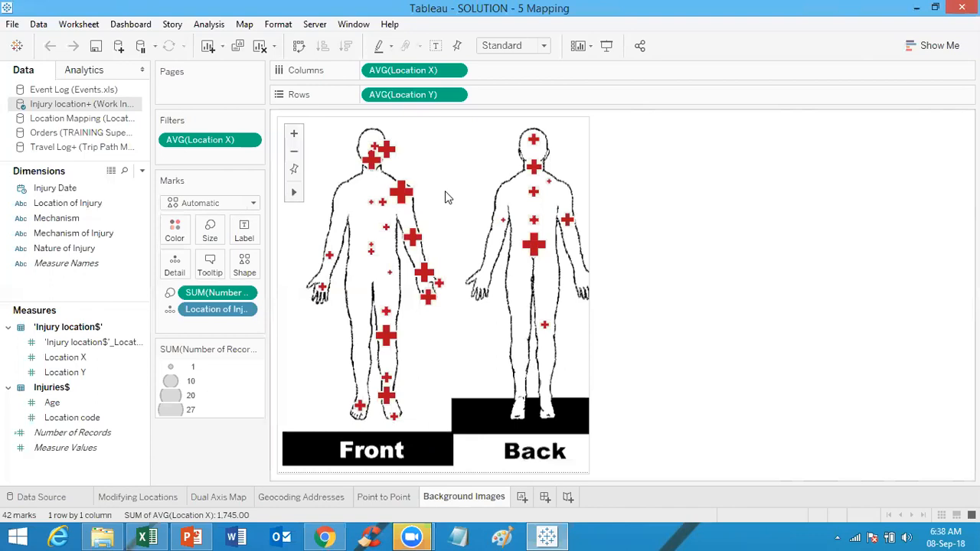
pyautogui.click(295, 135)
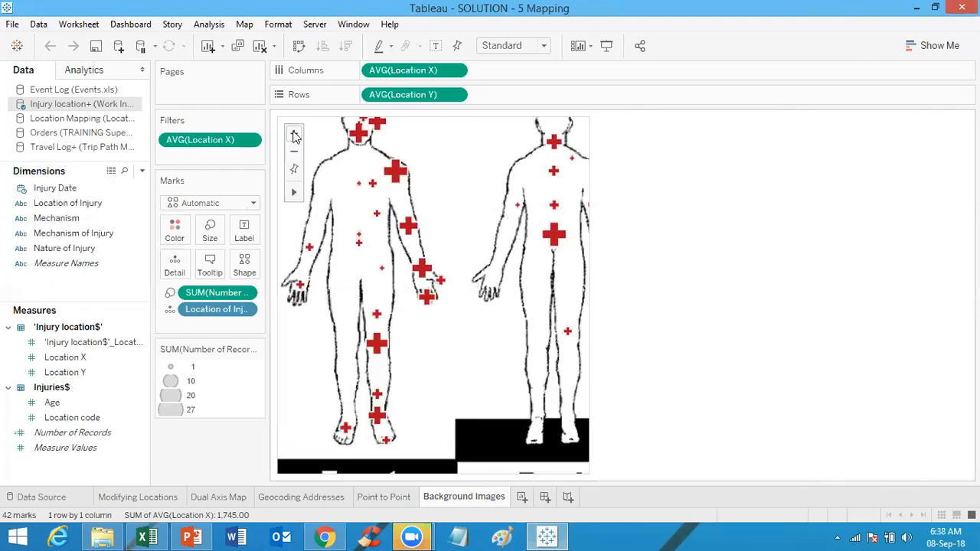
pyautogui.click(295, 136)
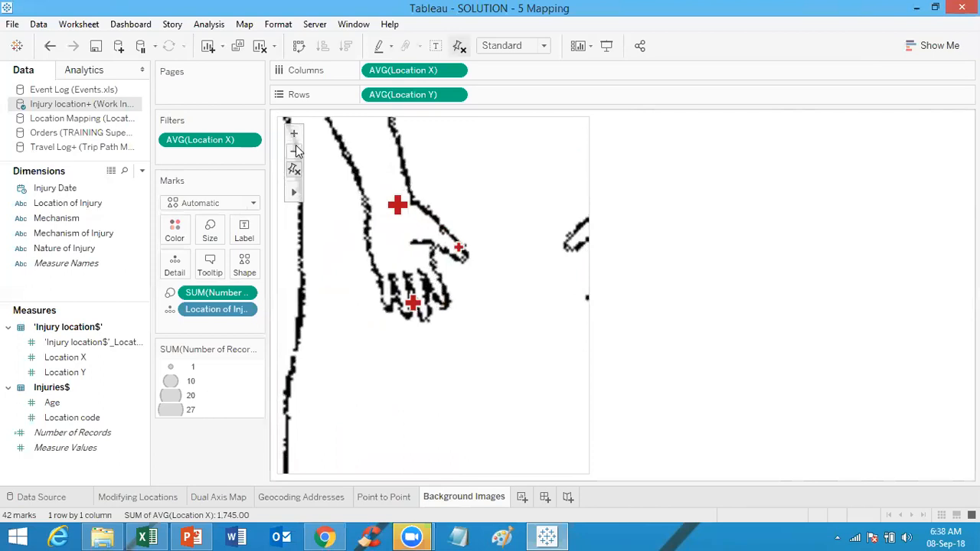
pyautogui.click(297, 151)
pyautogui.click(297, 151)
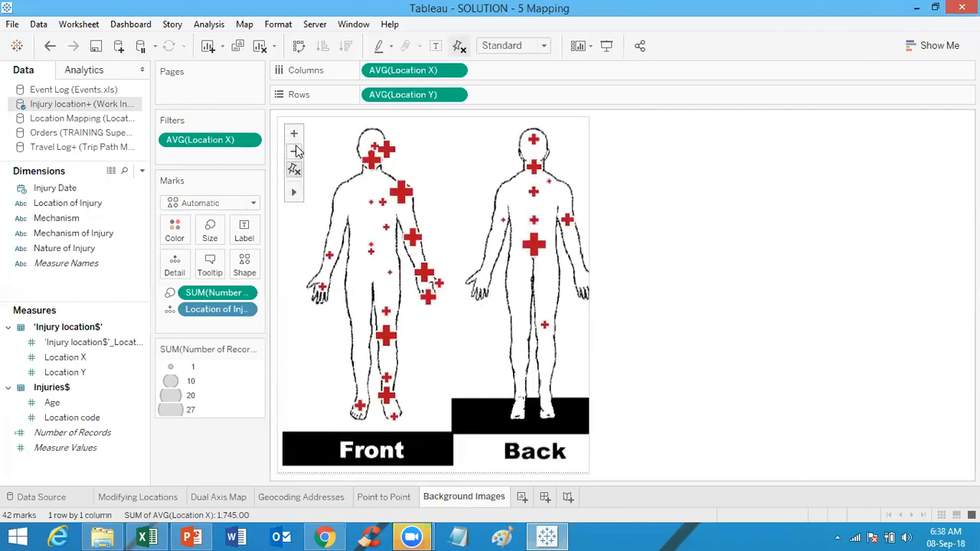
pyautogui.click(297, 151)
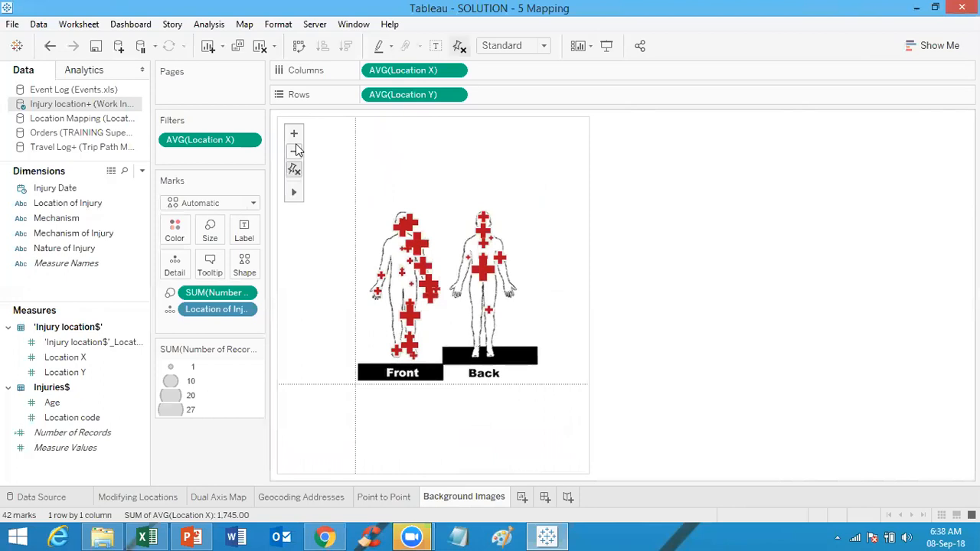
pyautogui.click(294, 135)
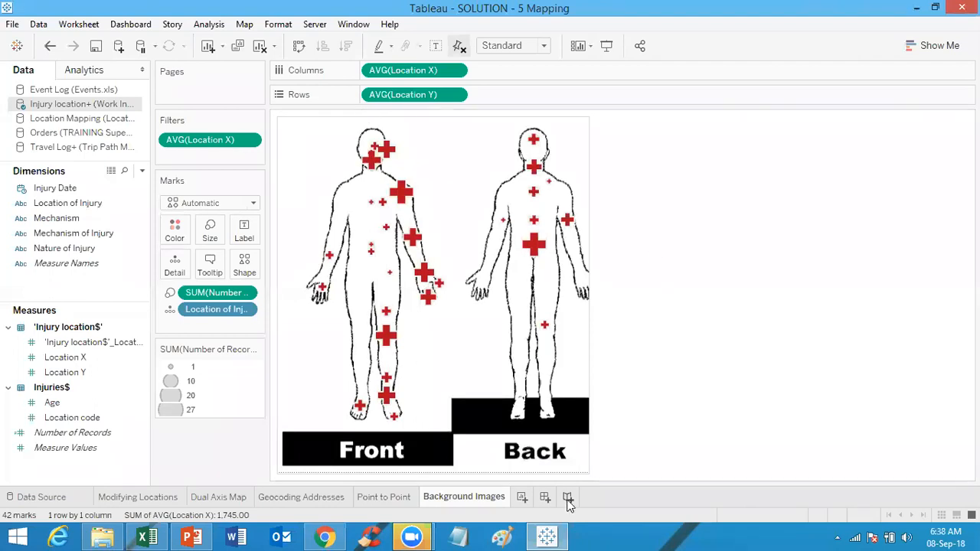
# Step: Add a new worksheet and map Country / Region from the Orders data source
pyautogui.click(527, 498)
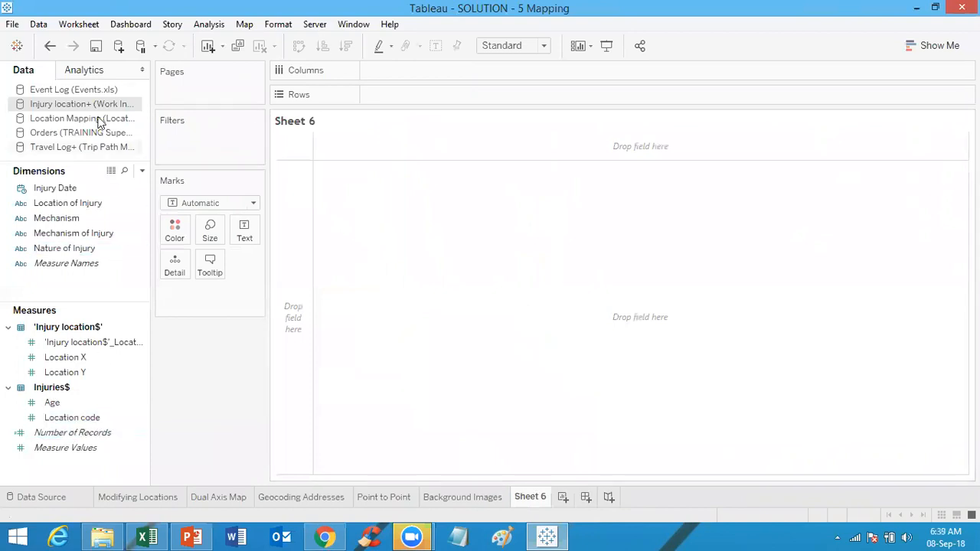
pyautogui.click(68, 136)
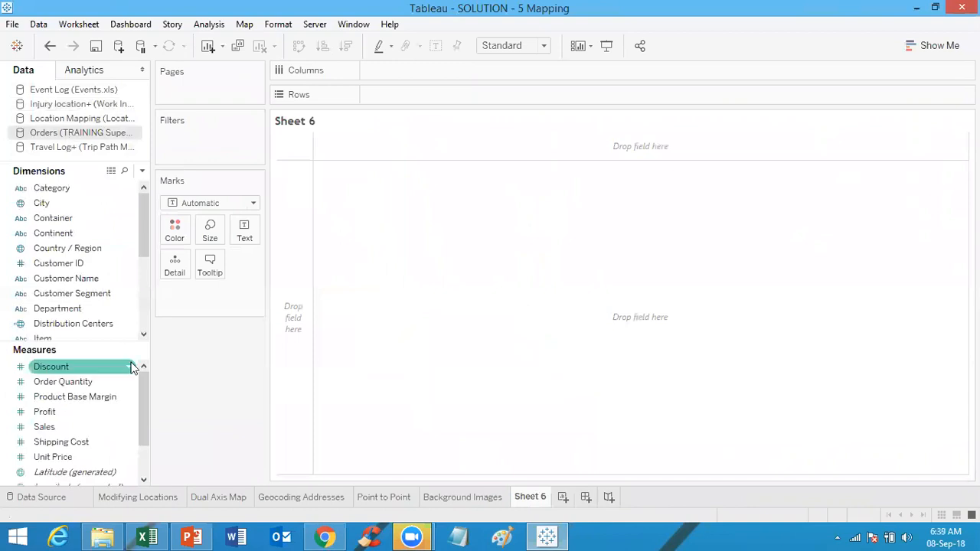
pyautogui.click(113, 243)
pyautogui.doubleClick(113, 243)
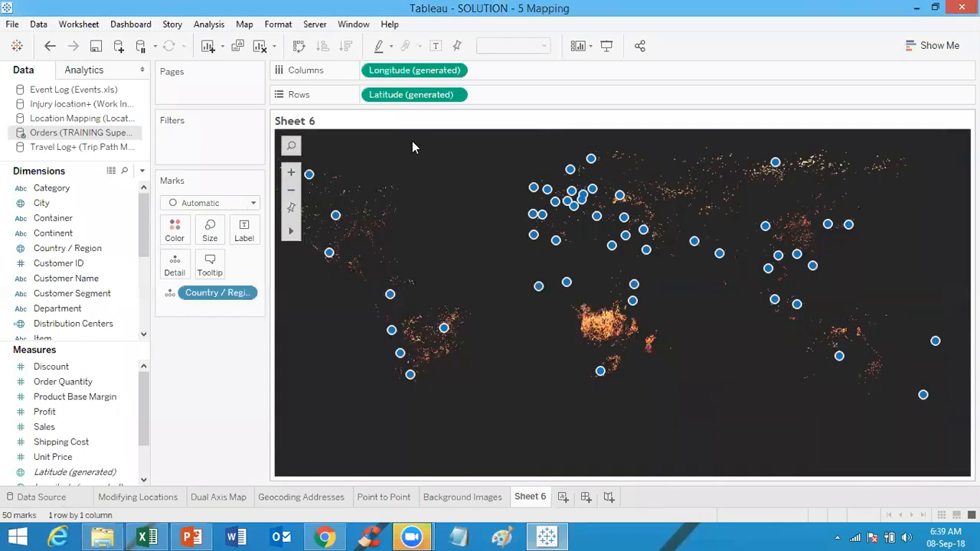
# Step: Open the Map Layers pane, widen it, and turn off the Active Fires (1 month) layer
pyautogui.click(253, 25)
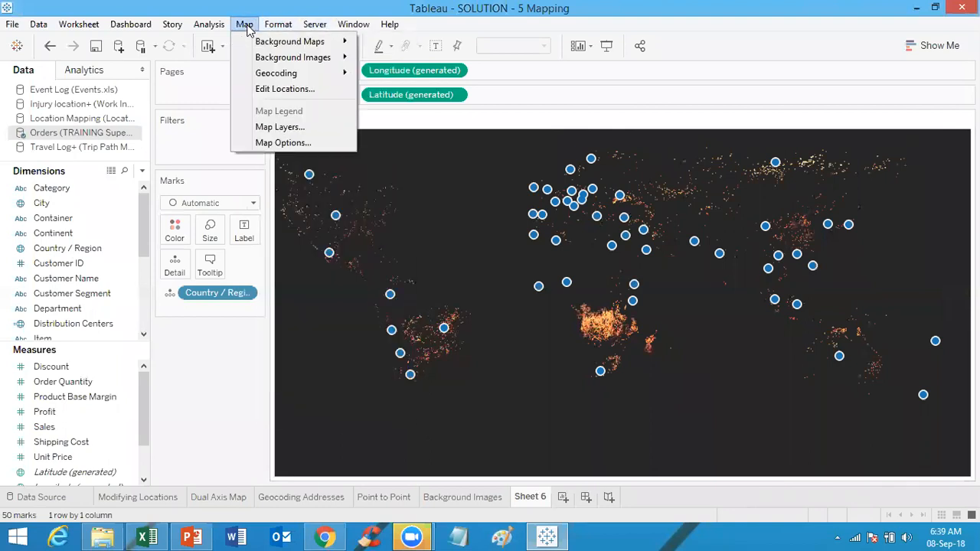
pyautogui.moveTo(262, 48)
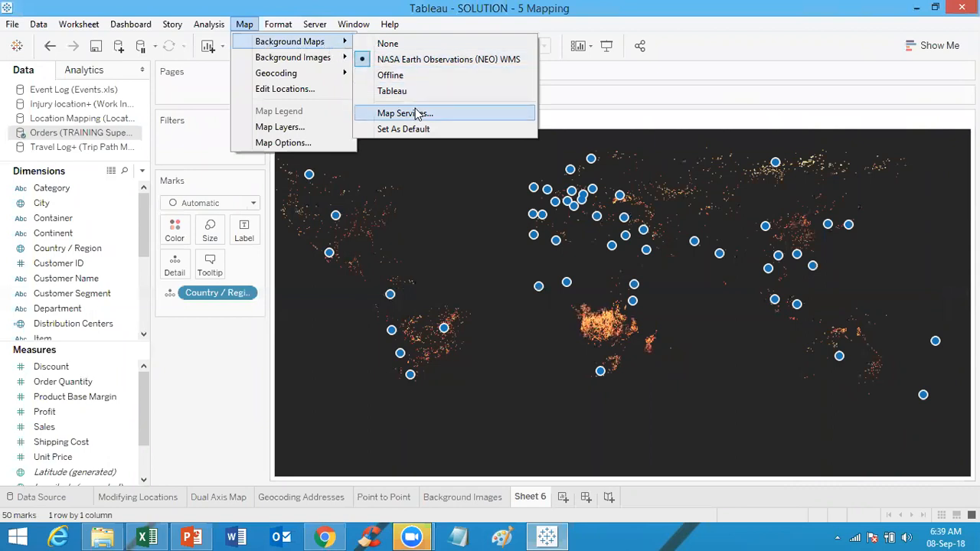
pyautogui.click(304, 129)
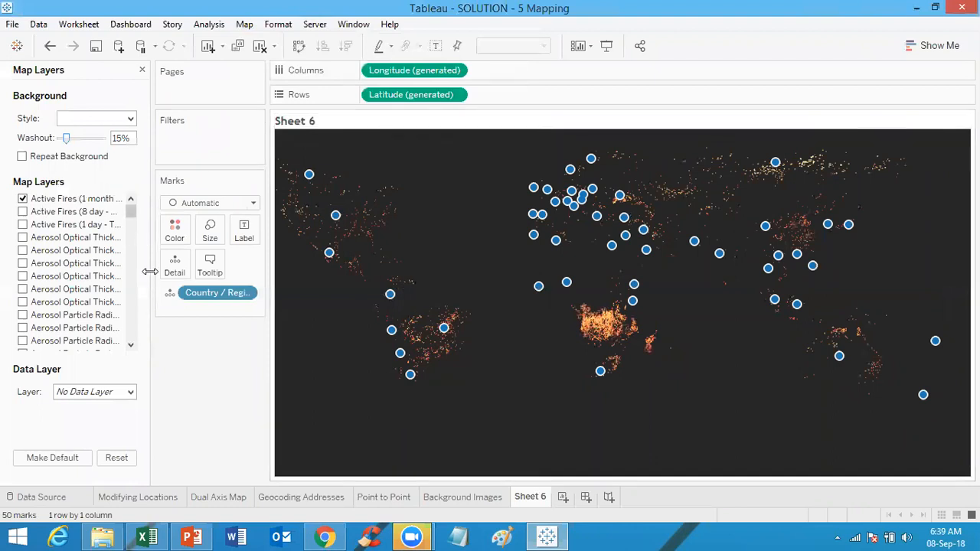
pyautogui.moveTo(150, 271); pyautogui.dragTo(219, 280)
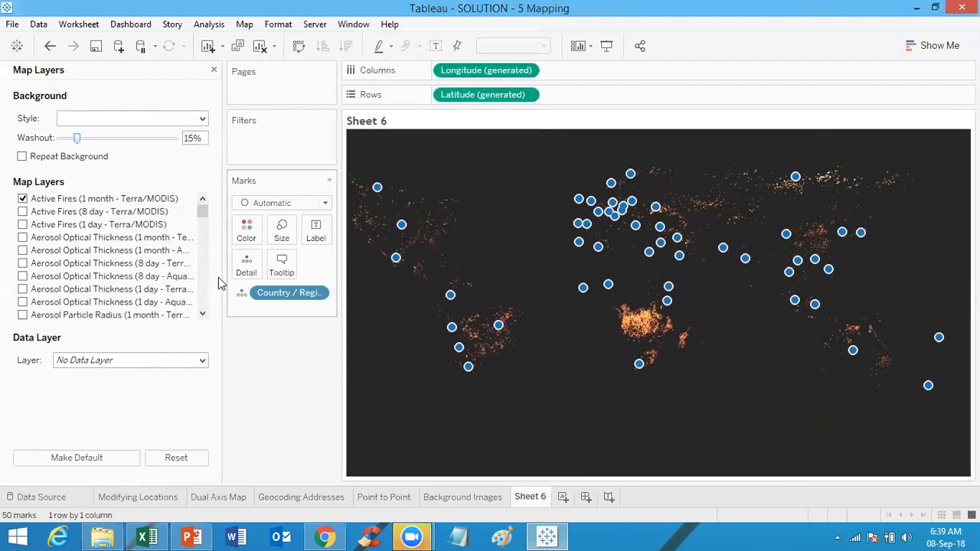
pyautogui.moveTo(203, 212)
pyautogui.mouseDown()
pyautogui.moveTo(204, 225)
pyautogui.moveTo(202, 202)
pyautogui.mouseUp()
pyautogui.click(22, 199)
# Step: Preview the Sea Surface Temperature 1981-2006 and Snow Cover (1 month) map layers by turning each on and off
pyautogui.click(203, 224)
pyautogui.moveTo(204, 223); pyautogui.dragTo(205, 282)
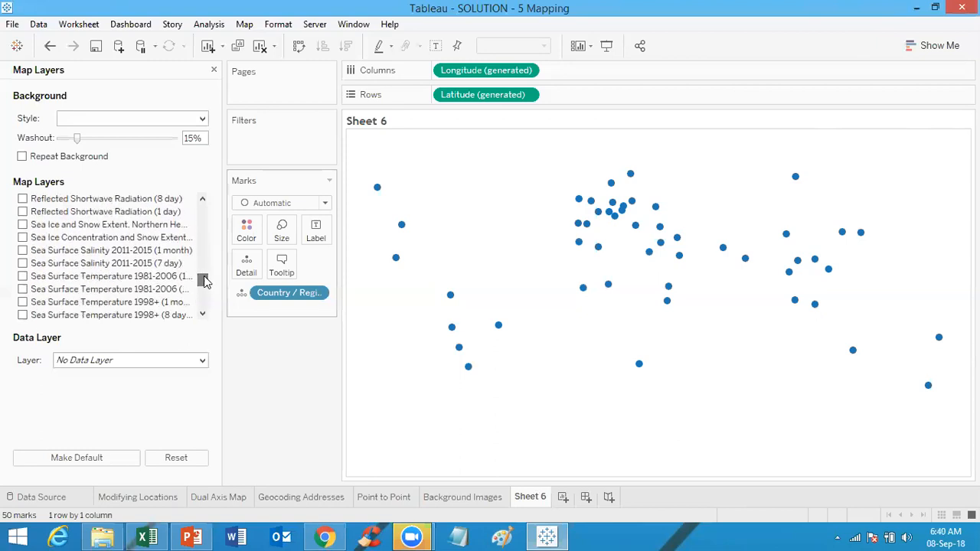
pyautogui.click(23, 276)
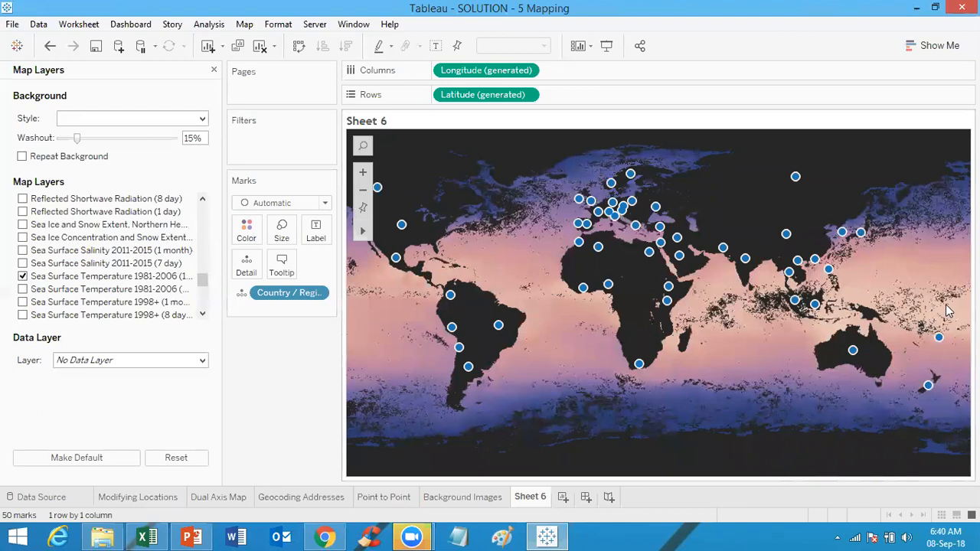
pyautogui.click(23, 277)
pyautogui.moveTo(205, 286); pyautogui.dragTo(205, 303)
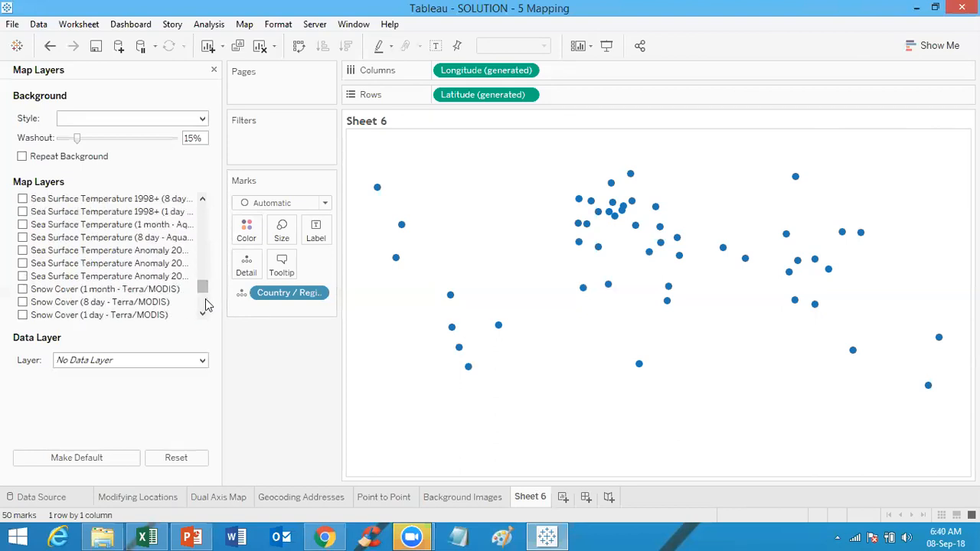
pyautogui.click(23, 289)
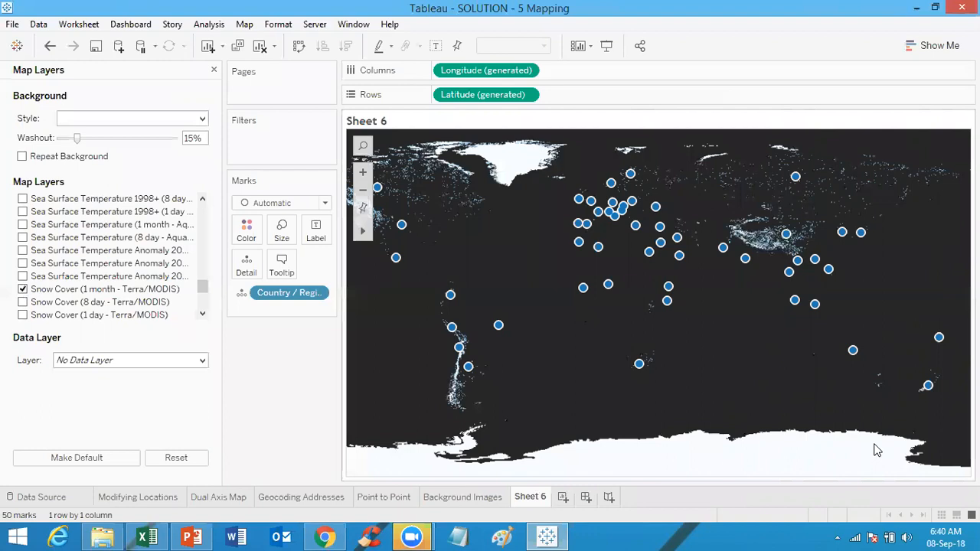
pyautogui.click(23, 290)
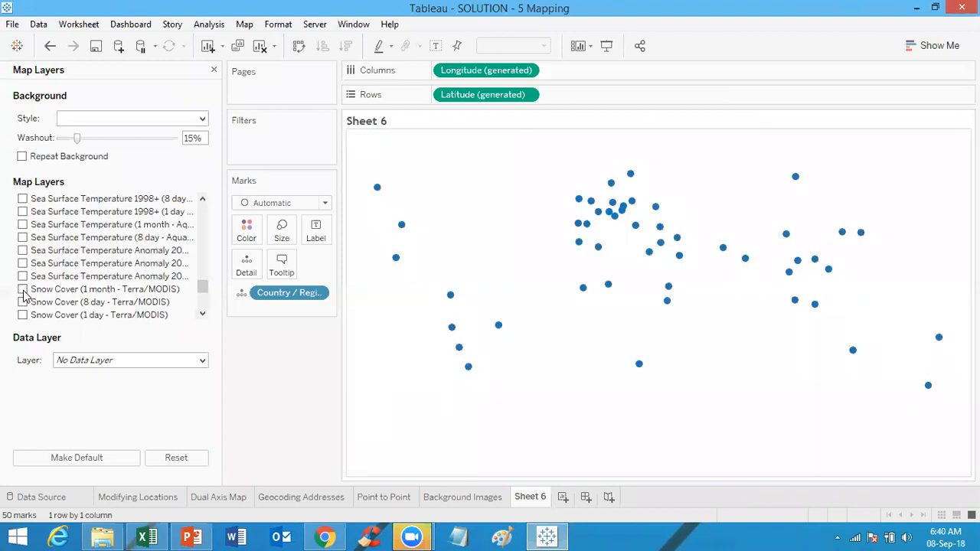
pyautogui.moveTo(204, 289); pyautogui.dragTo(203, 207)
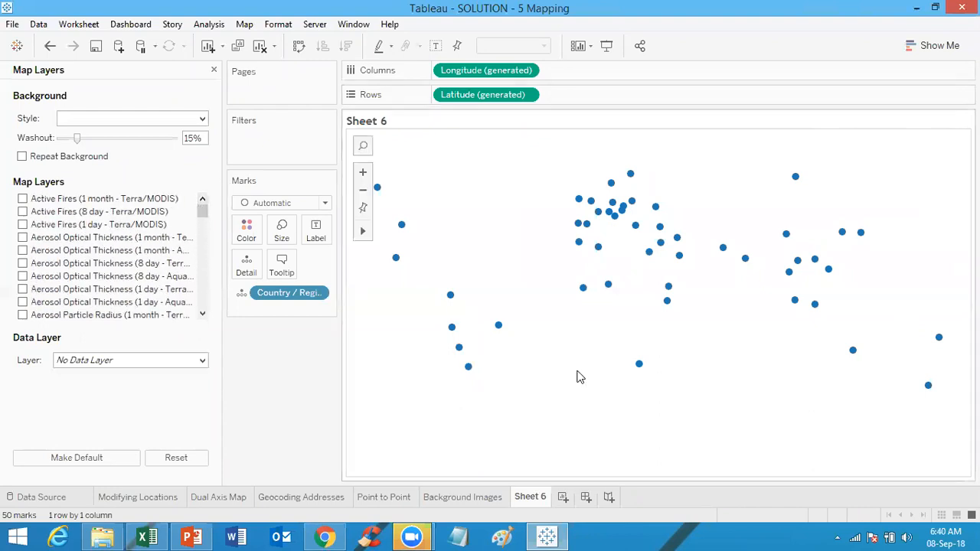
# Step: Return to the Background Images sheet and inspect the injury marks' details
pyautogui.click(459, 497)
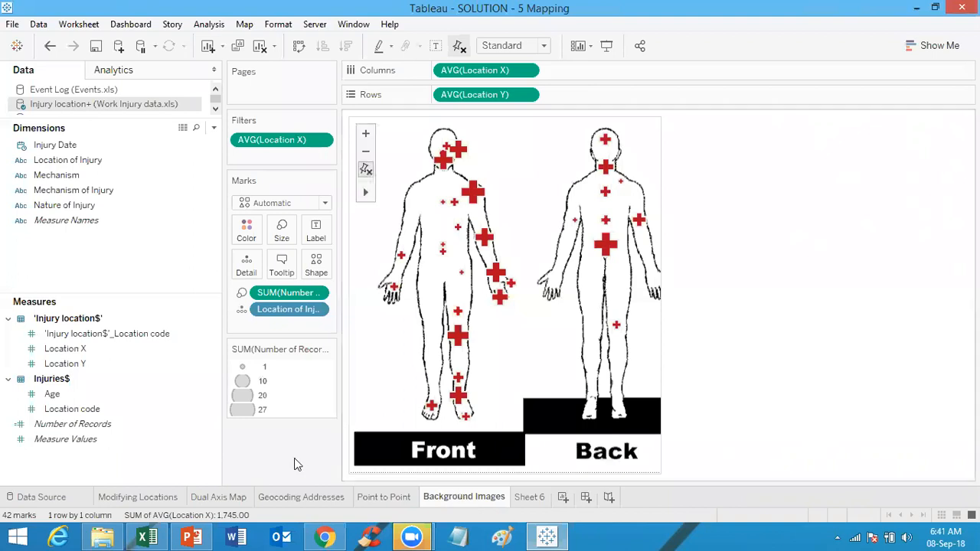
pyautogui.moveTo(601, 172)
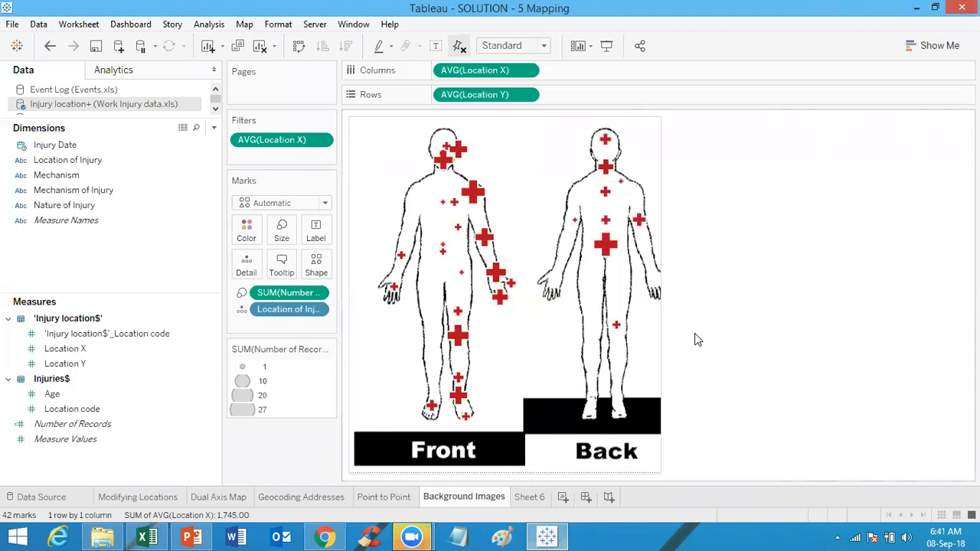
pyautogui.moveTo(605, 245)
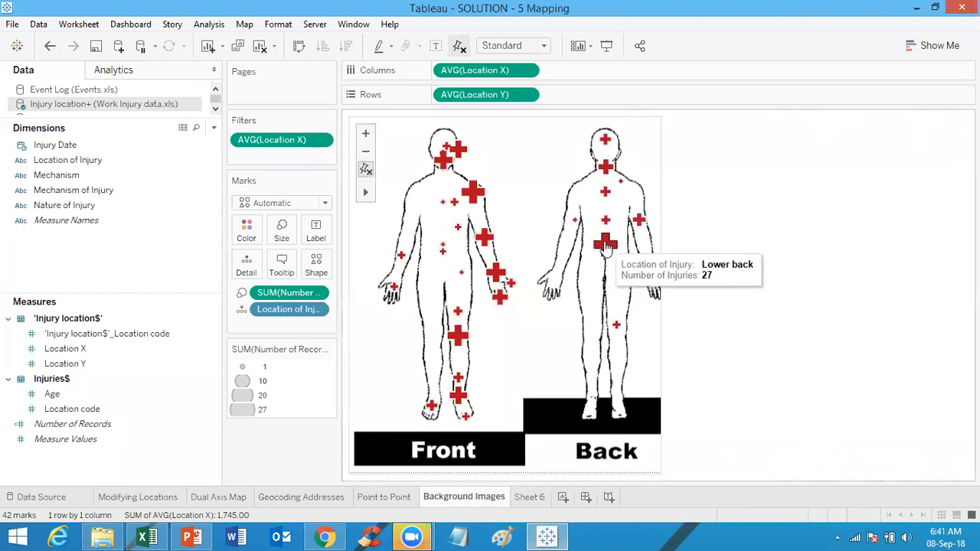
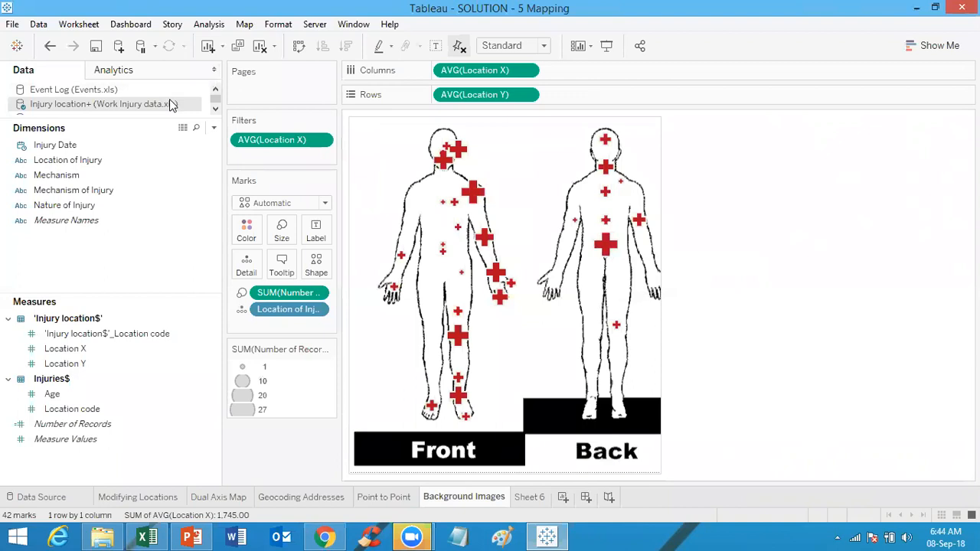
# Step: View the underlying data of the Injury location+ data source, scrolling across its columns, then close the viewer
pyautogui.click(183, 128)
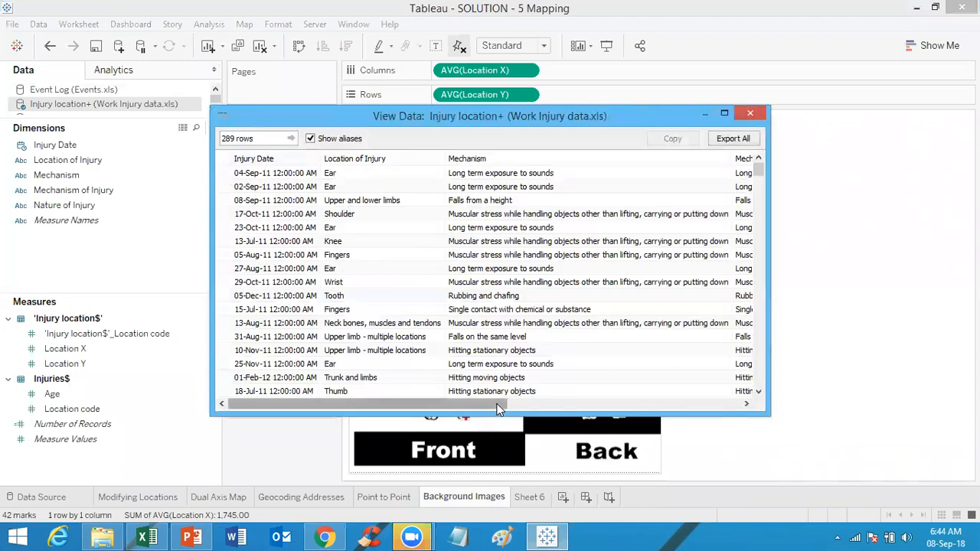
pyautogui.moveTo(494, 408); pyautogui.dragTo(666, 407)
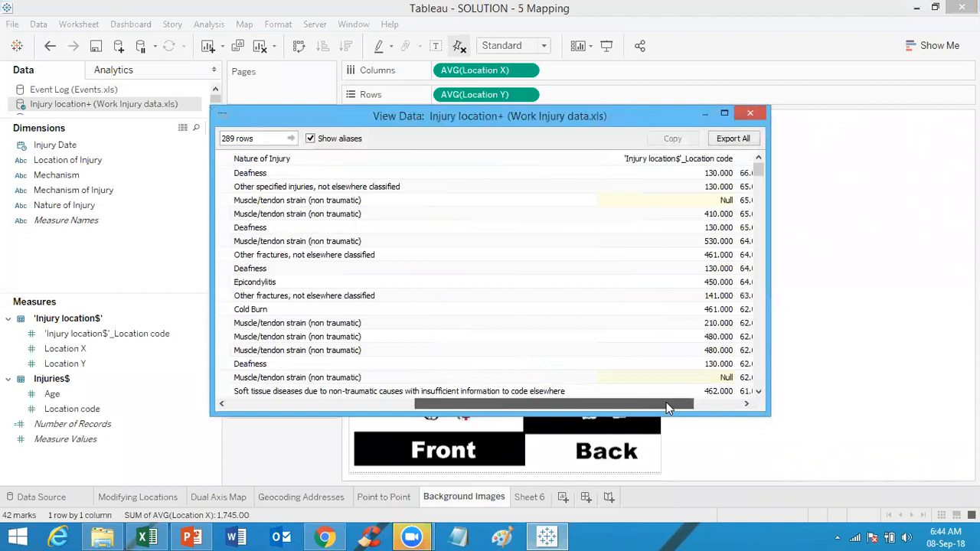
pyautogui.moveTo(699, 401); pyautogui.dragTo(729, 395)
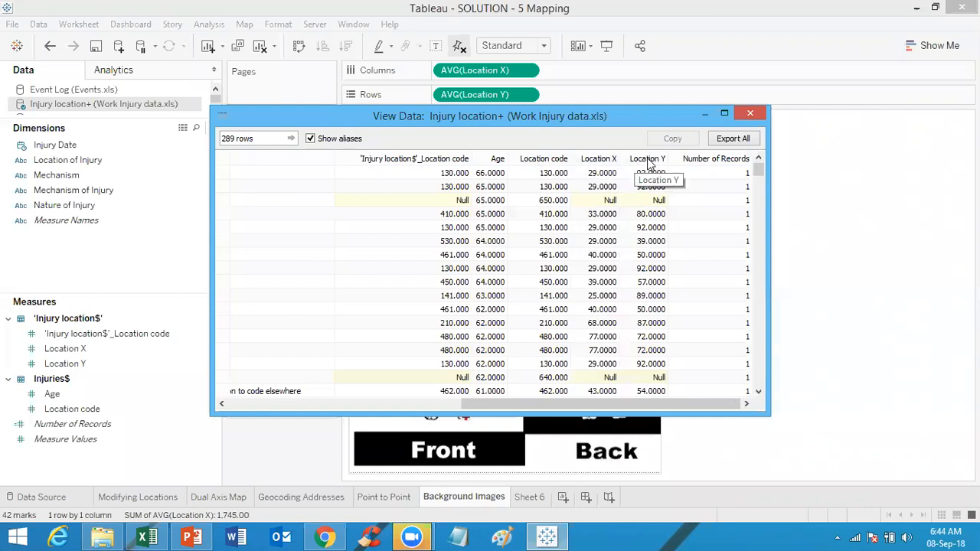
pyautogui.click(751, 114)
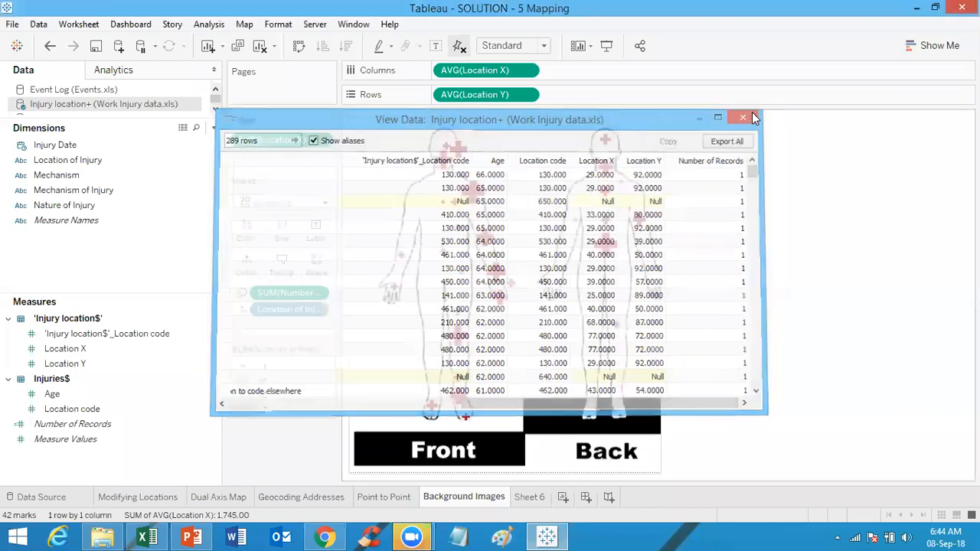
# Step: Switch to File Explorer and open 5 Work Injury data.xls from the Tableau Data folder
pyautogui.click(104, 536)
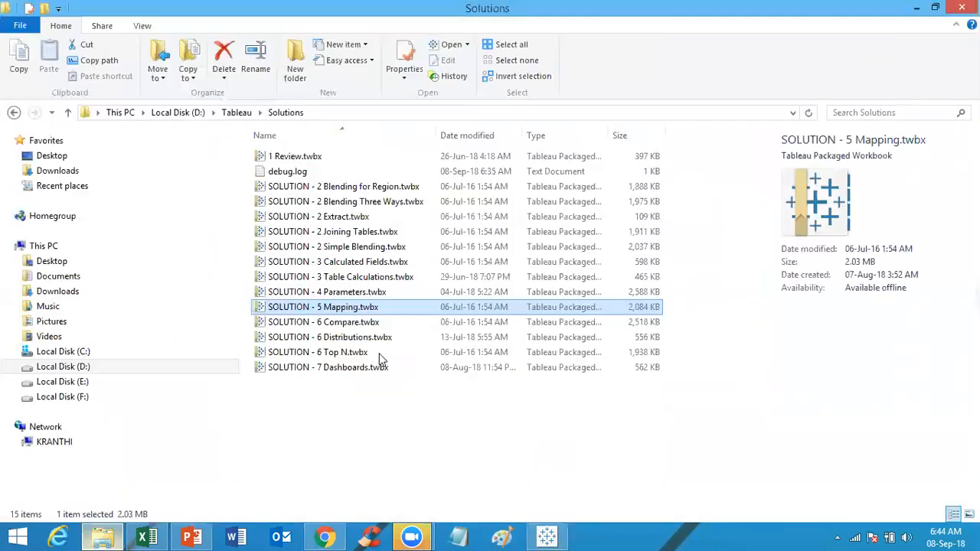
pyautogui.click(236, 114)
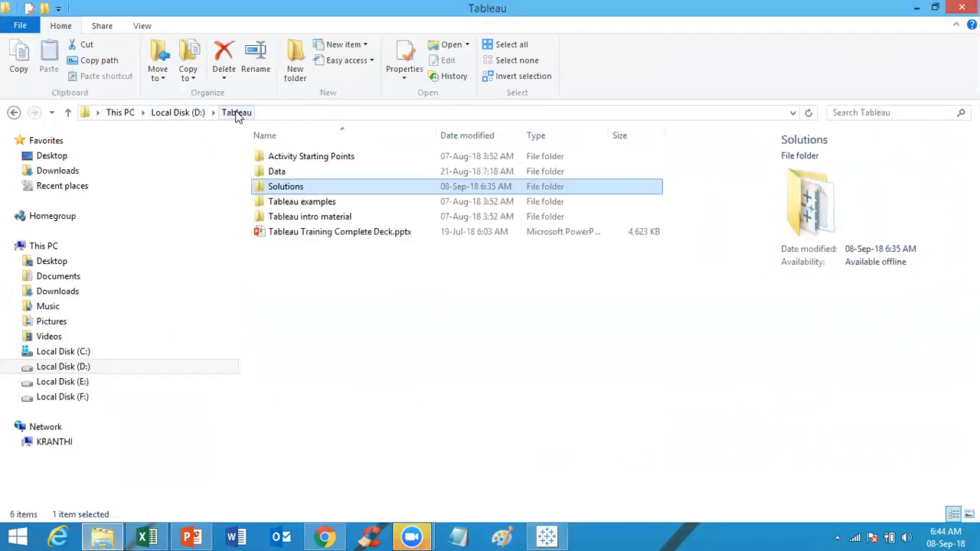
pyautogui.doubleClick(295, 171)
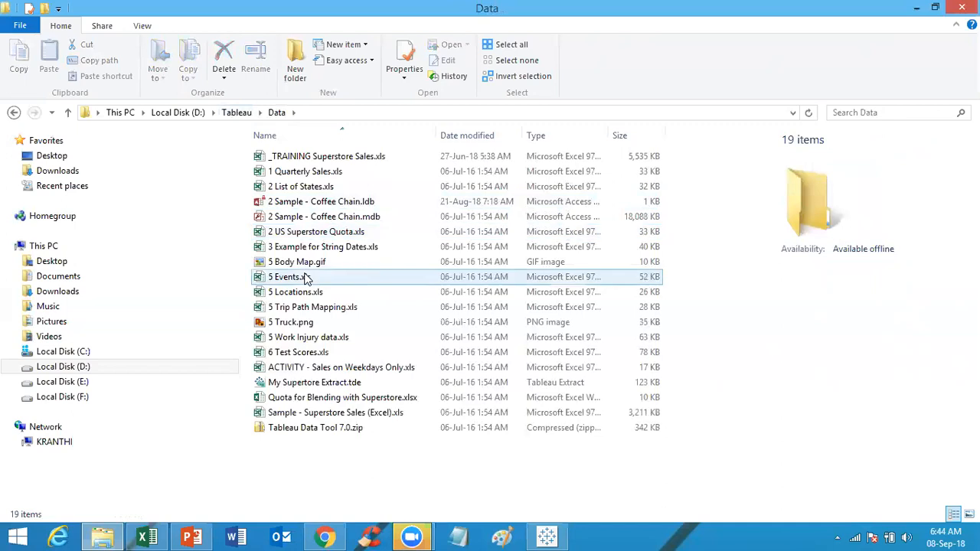
pyautogui.doubleClick(311, 339)
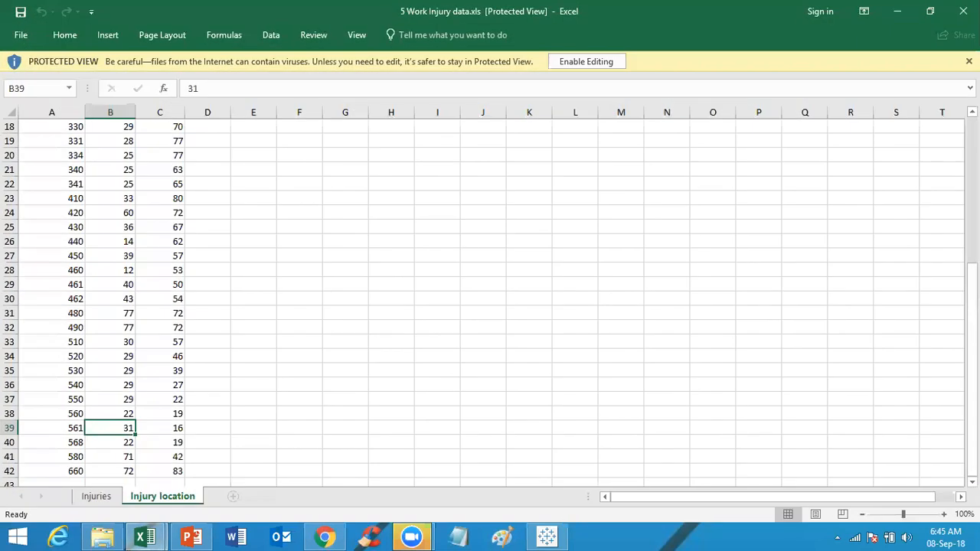
# Step: Examine the Injury location sheet's Location code, Location X and Location Y columns
pyautogui.moveTo(971, 296); pyautogui.dragTo(971, 146)
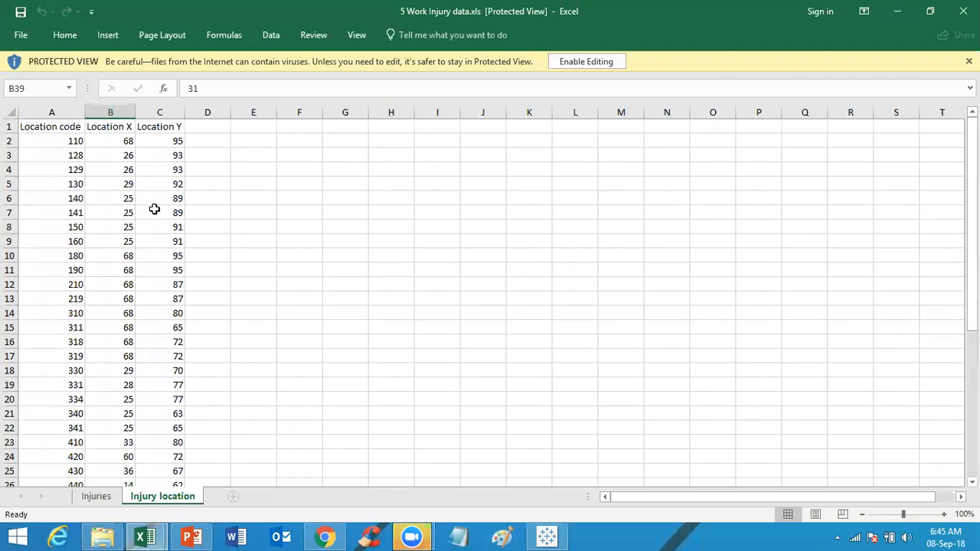
pyautogui.click(59, 125)
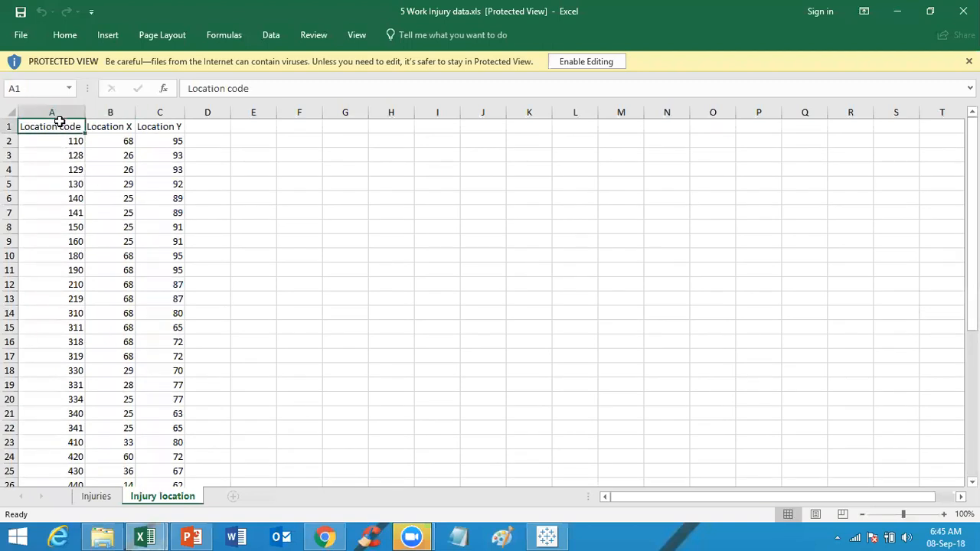
pyautogui.click(114, 112)
pyautogui.click(163, 113)
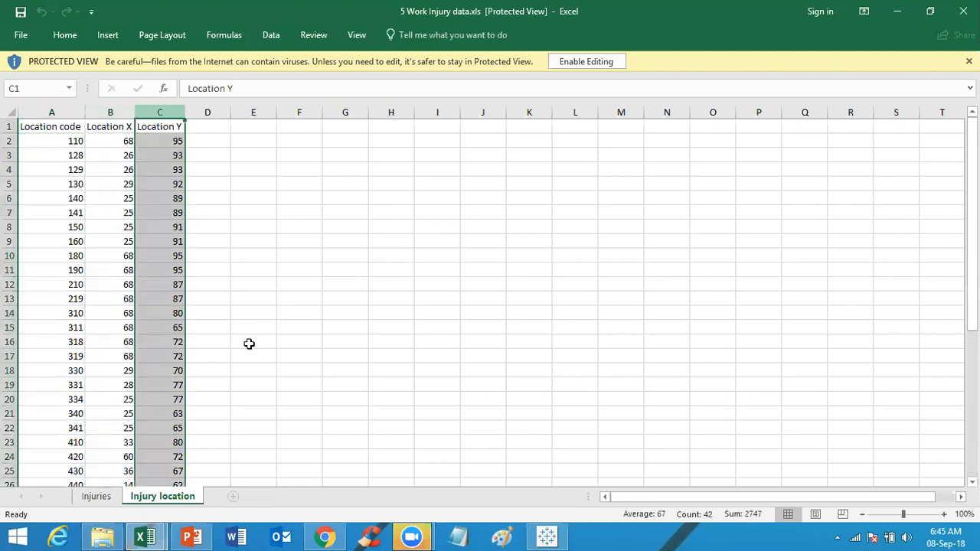
# Step: Examine the Injuries sheet's columns, especially Location code and Location of Injury
pyautogui.click(102, 497)
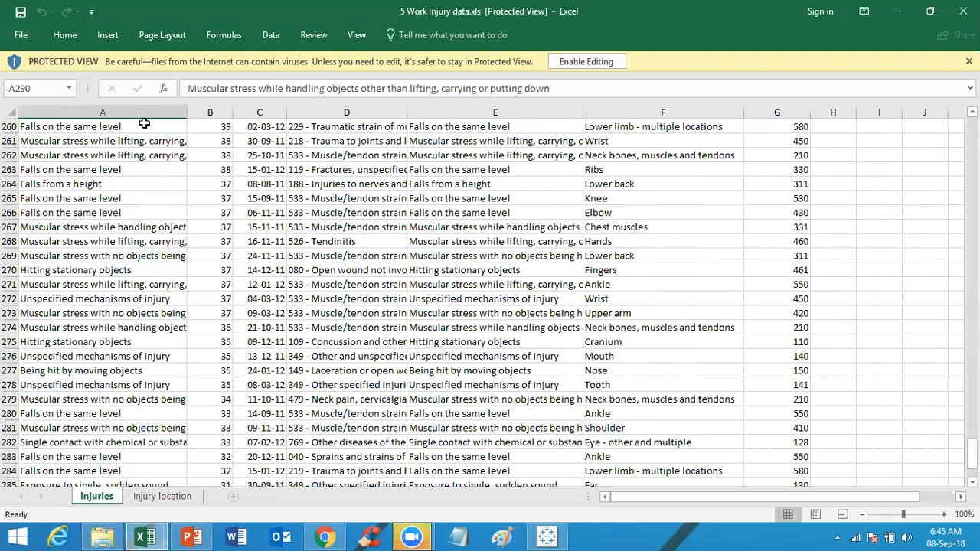
pyautogui.moveTo(973, 454); pyautogui.dragTo(215, 92)
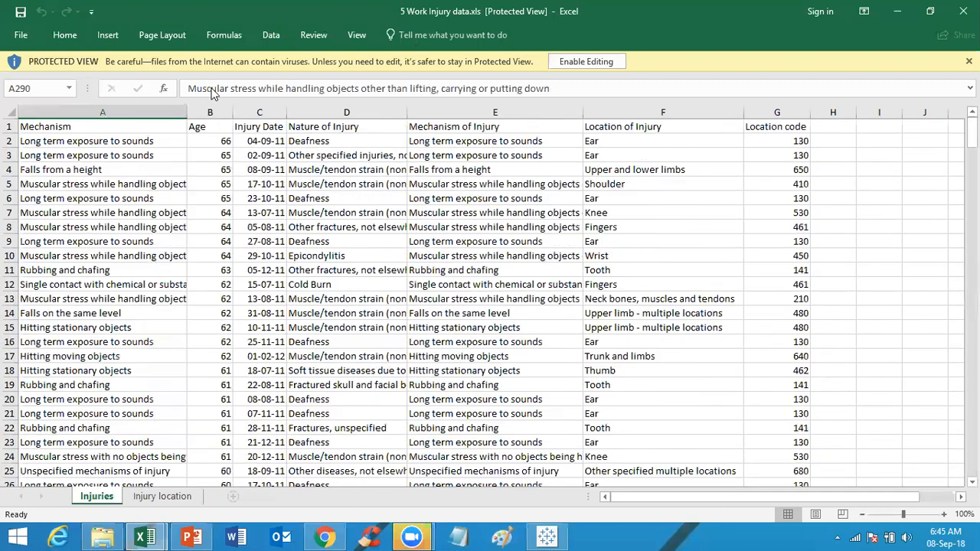
pyautogui.click(136, 121)
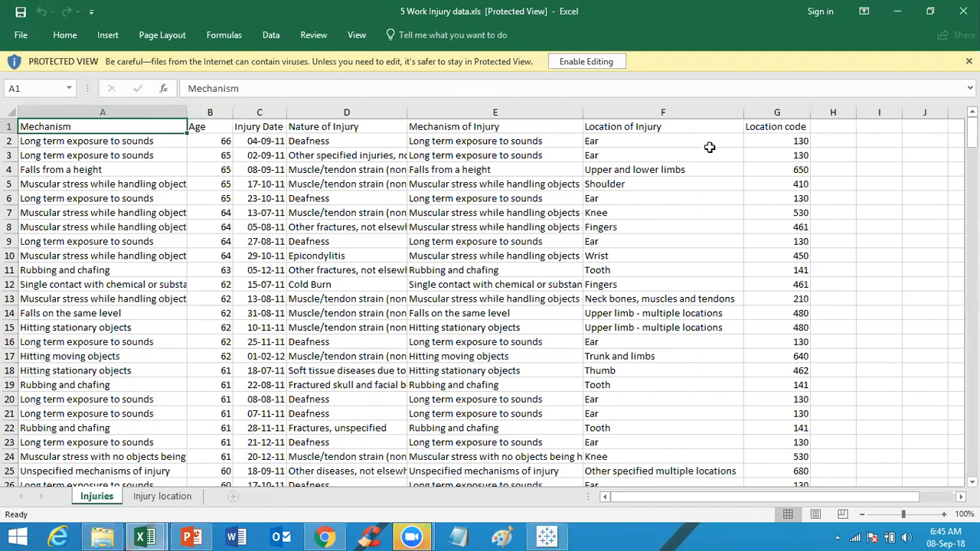
pyautogui.click(779, 114)
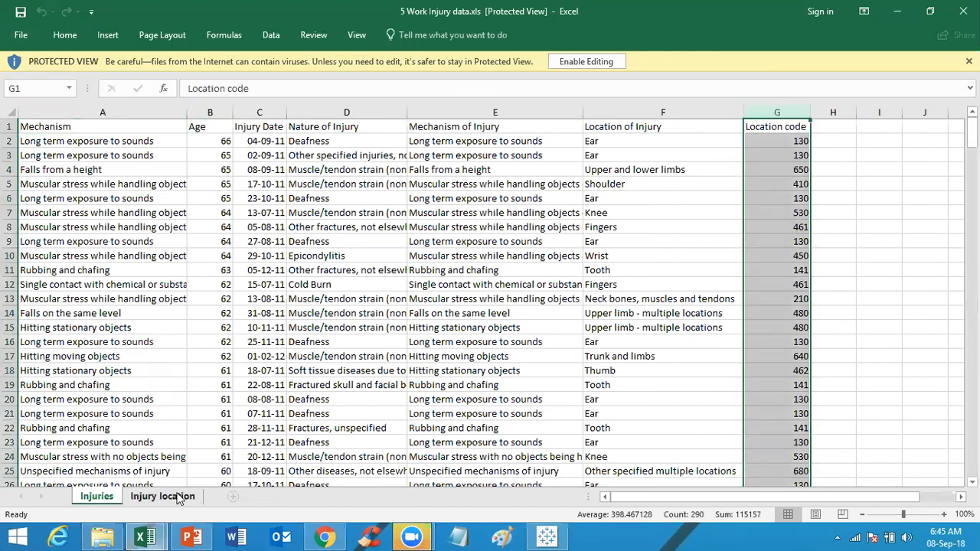
pyautogui.click(127, 499)
pyautogui.click(96, 497)
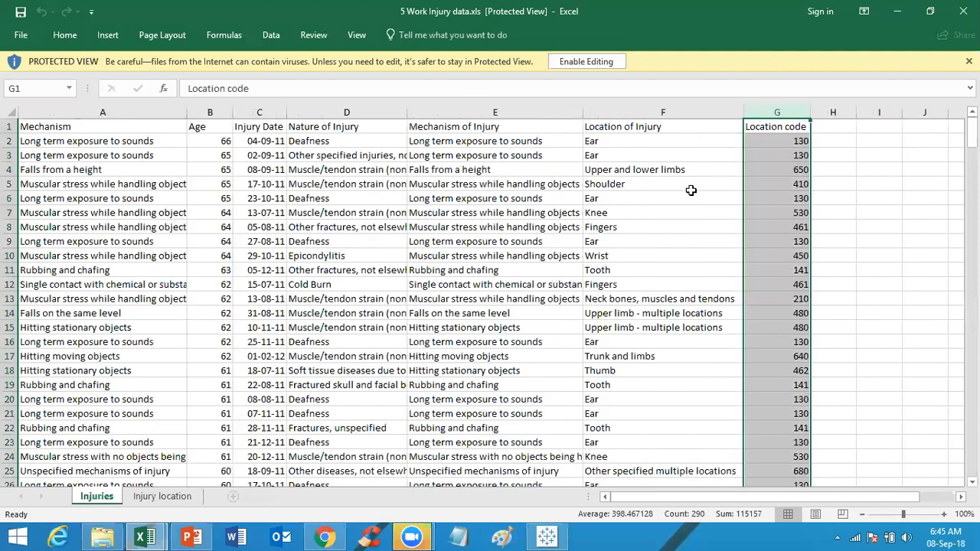
pyautogui.click(686, 112)
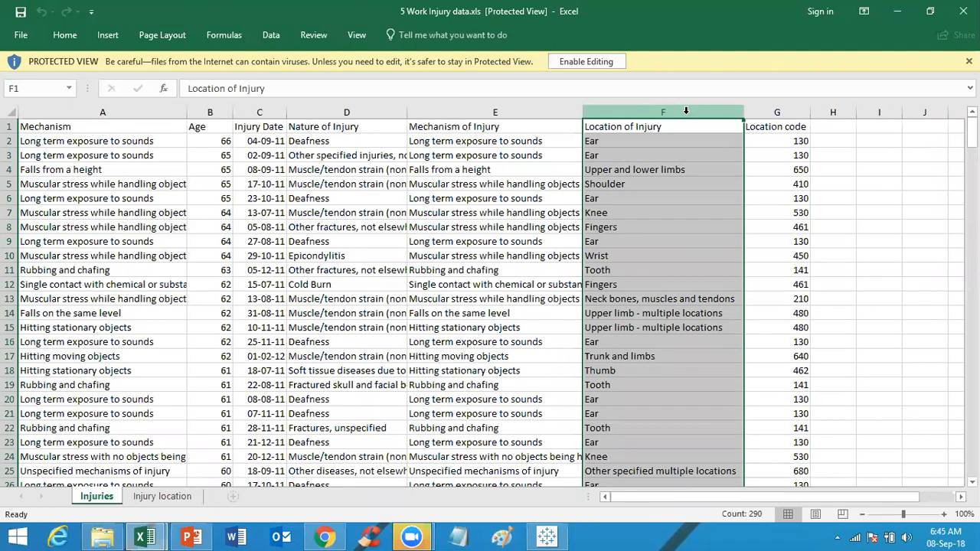
# Step: Compare the Location code column on the Injuries sheet with the one on the Injury location sheet
pyautogui.click(159, 499)
pyautogui.click(112, 497)
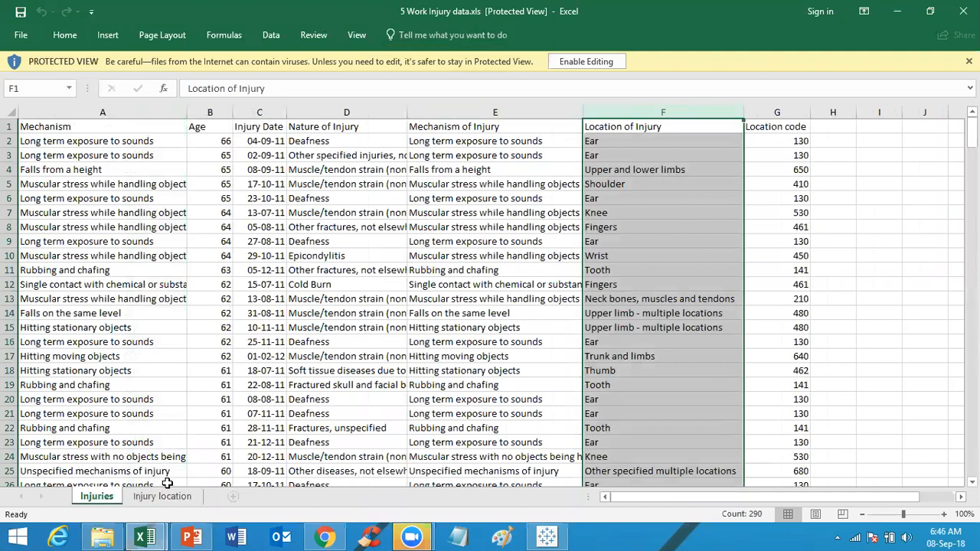
pyautogui.click(792, 113)
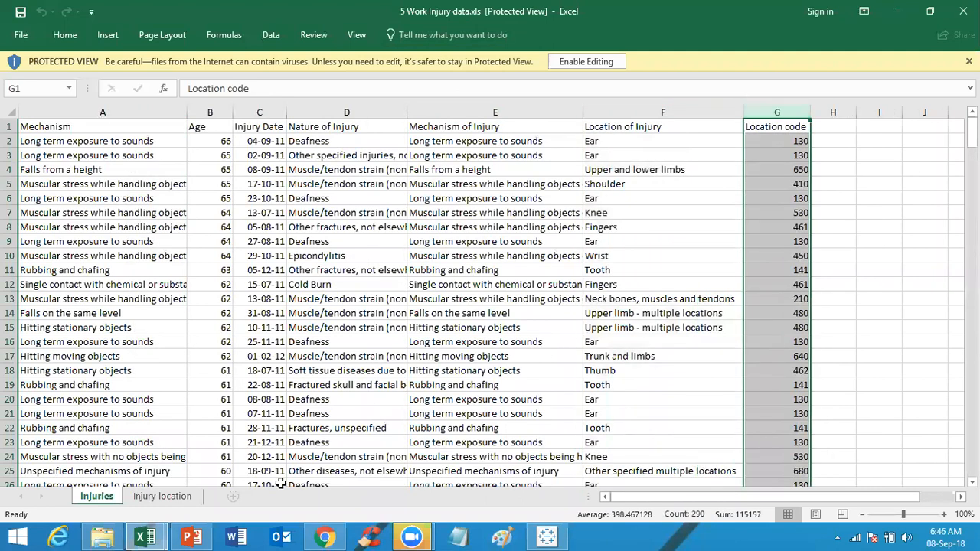
pyautogui.click(190, 498)
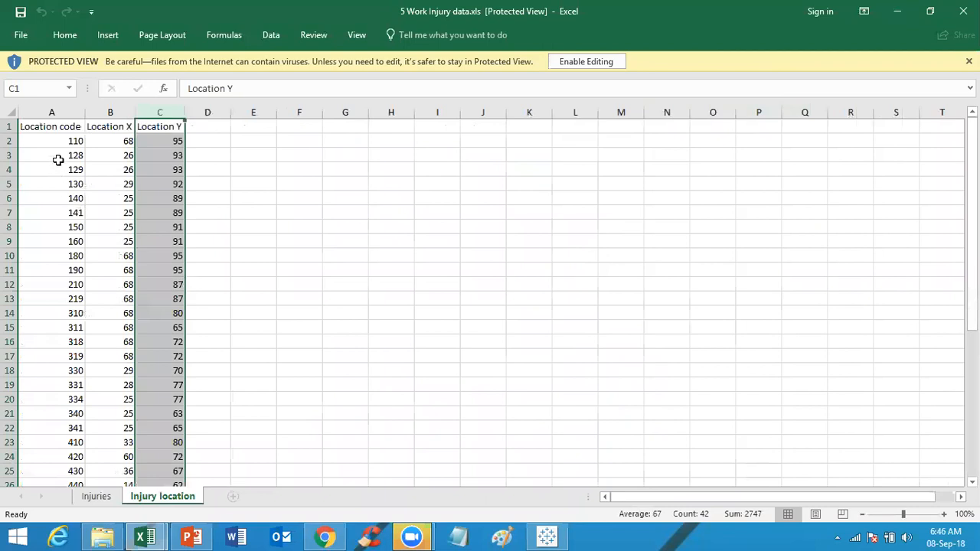
pyautogui.click(69, 112)
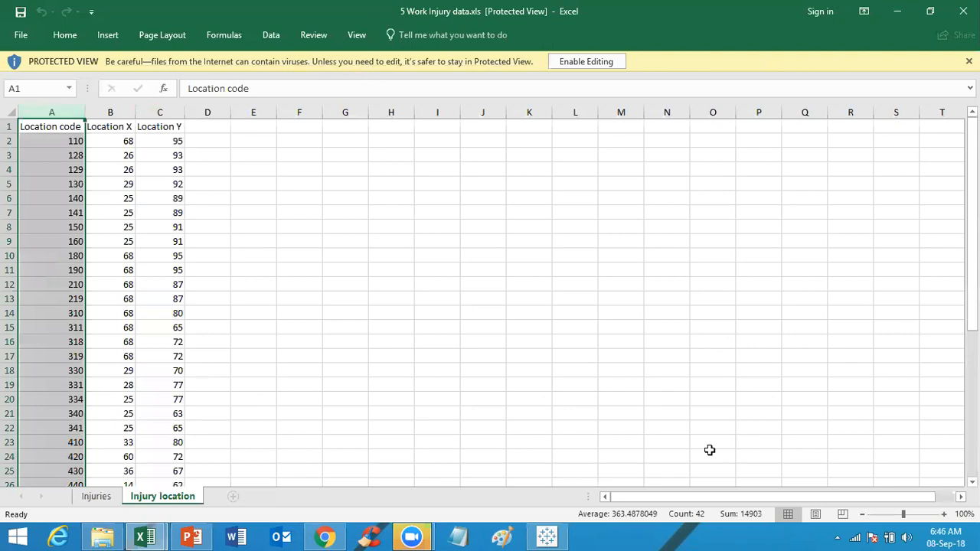
# Step: Open 5 Body Map.gif from the Data folder to view the body image, then close it
pyautogui.click(547, 536)
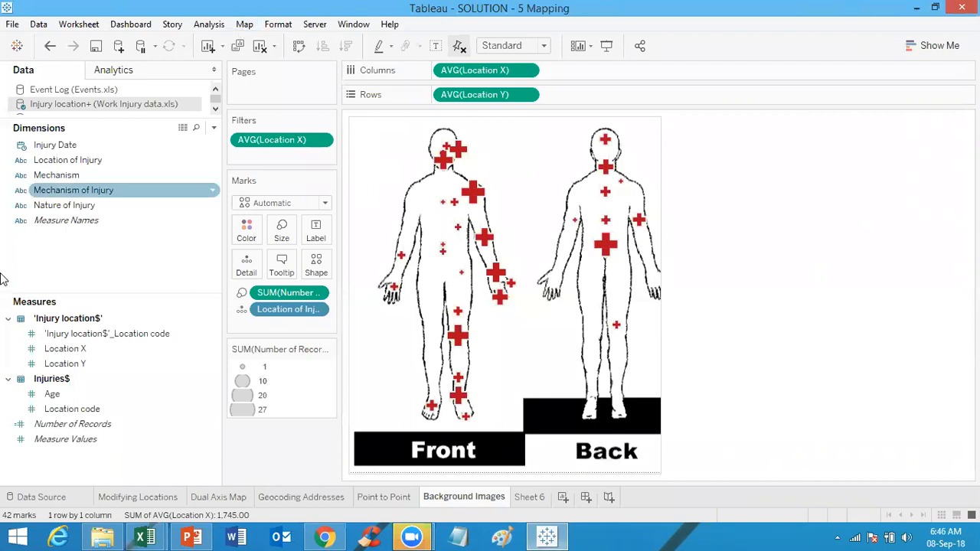
pyautogui.click(103, 536)
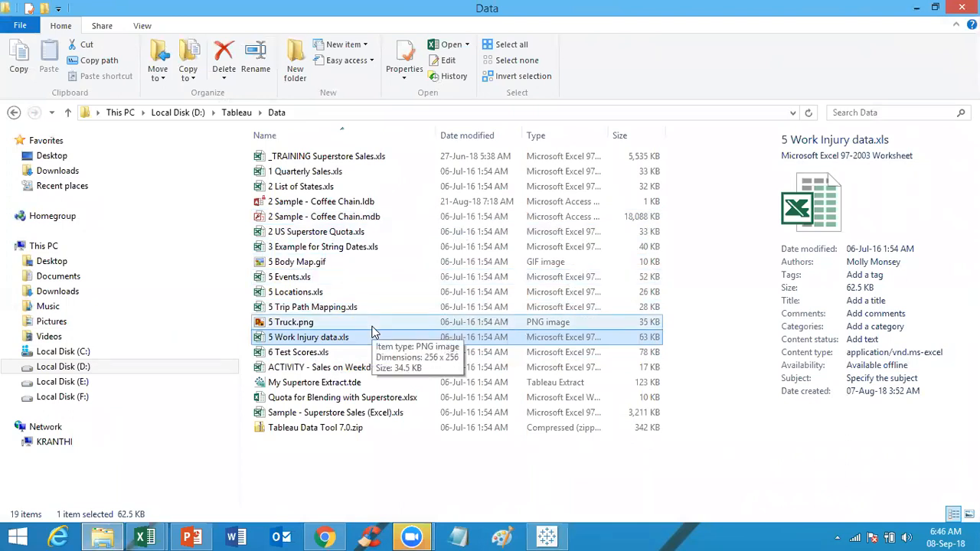
pyautogui.click(340, 262)
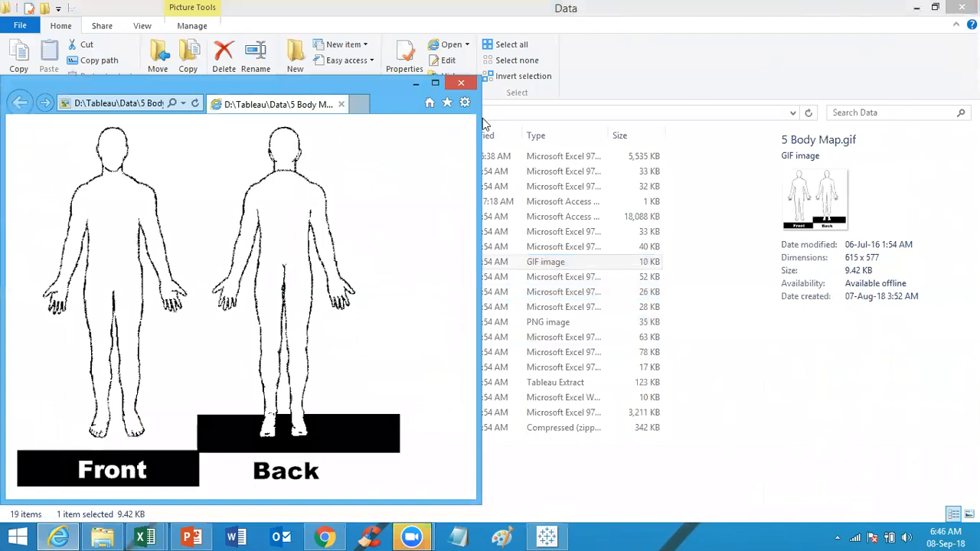
pyautogui.click(464, 84)
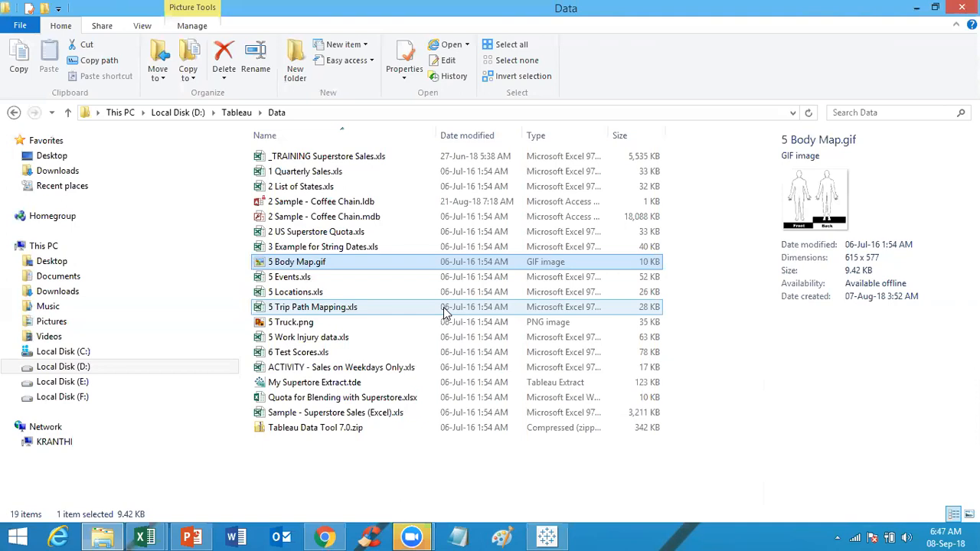
# Step: Return to Tableau and inspect the shoulder mark's tooltip on the Background Images sheet
pyautogui.click(548, 536)
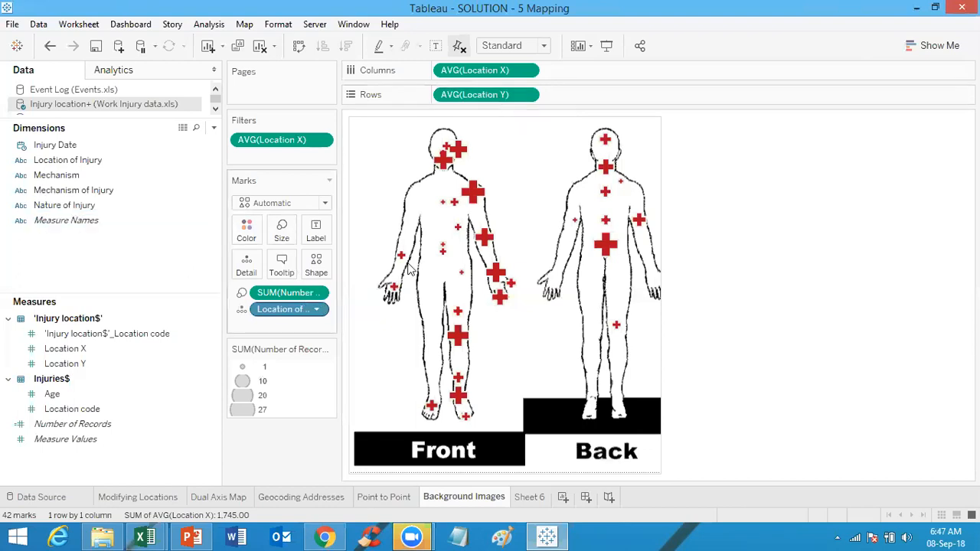
pyautogui.moveTo(473, 193)
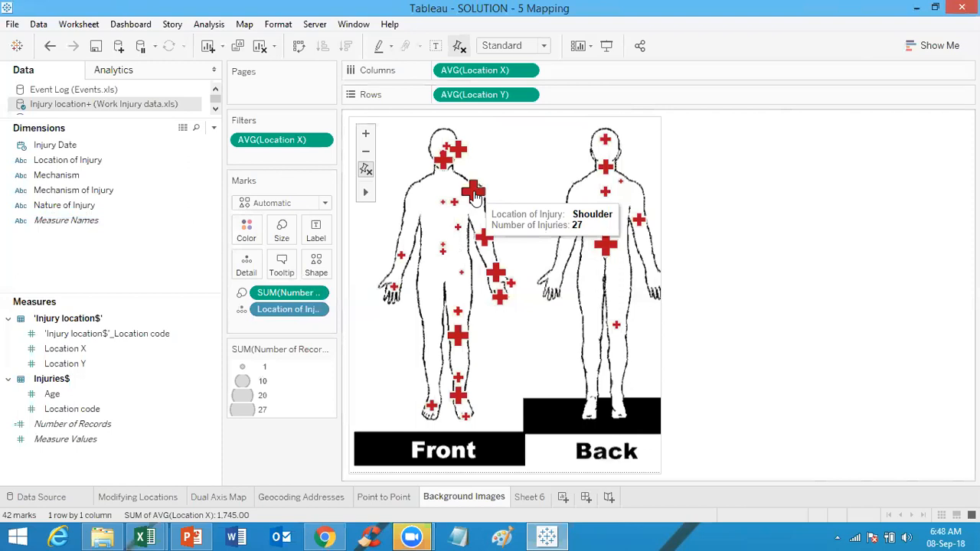
pyautogui.click(65, 425)
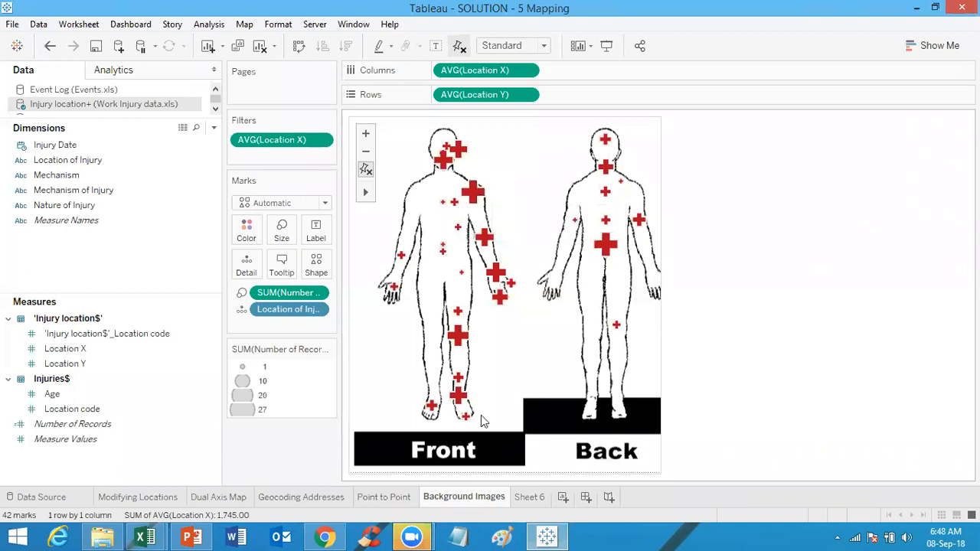
# Step: Add a new worksheet and connect a new Microsoft Excel data source to 5 Work Injury data.xls
pyautogui.click(564, 498)
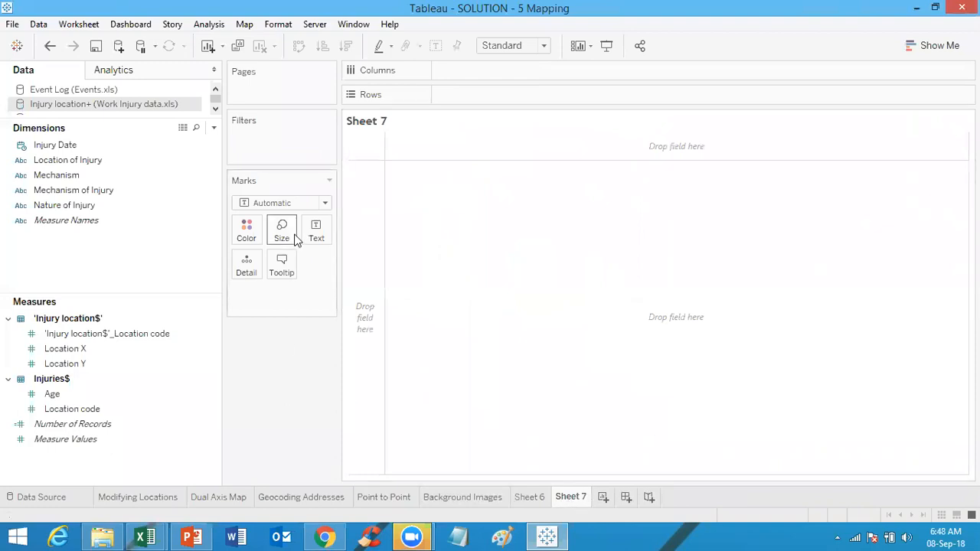
pyautogui.click(119, 47)
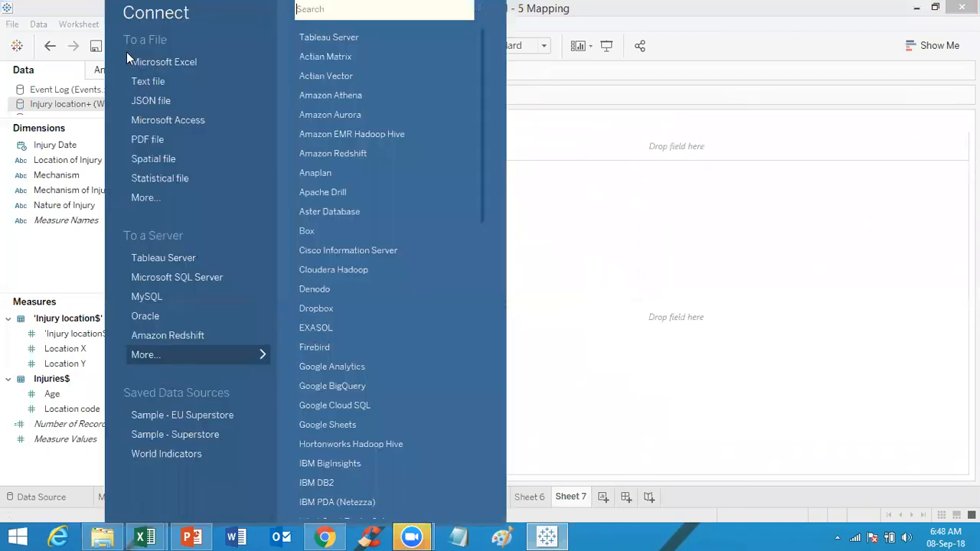
pyautogui.click(159, 64)
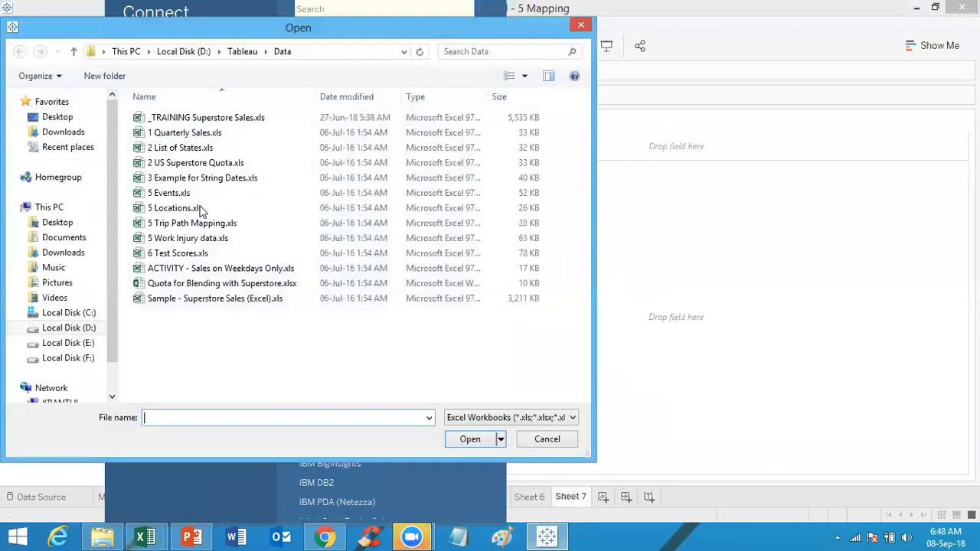
pyautogui.click(202, 222)
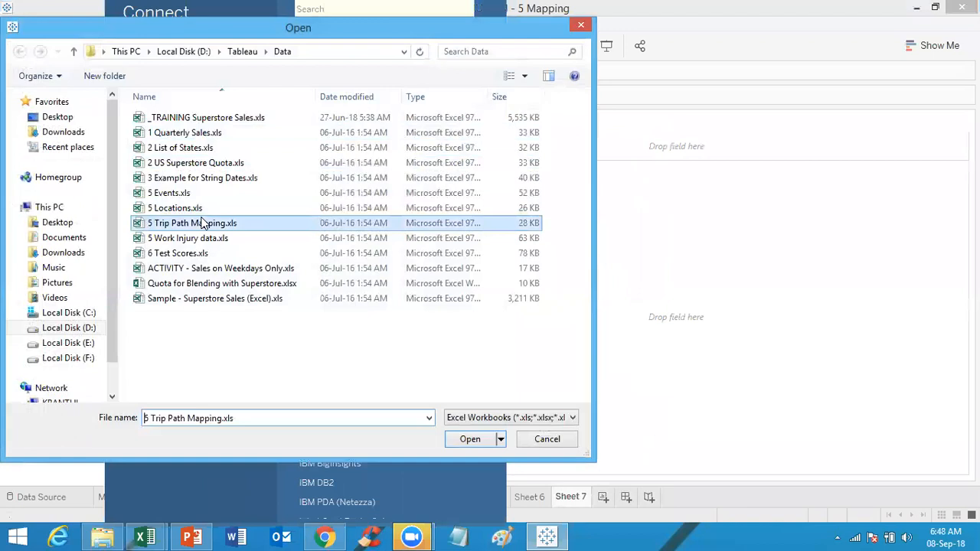
pyautogui.doubleClick(202, 240)
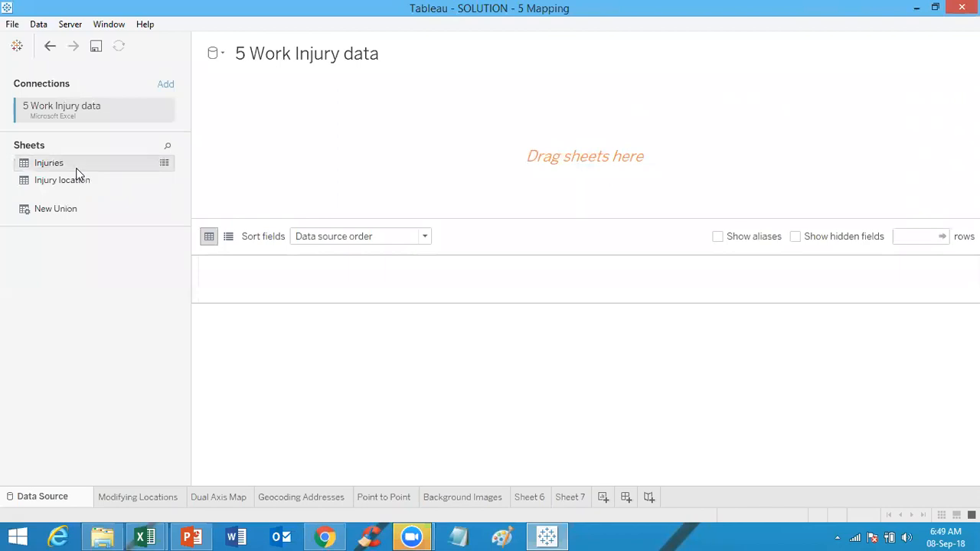
# Step: Join the Injuries and Injury location sheets on Location code and change the join type to Left
pyautogui.doubleClick(76, 173)
pyautogui.doubleClick(82, 183)
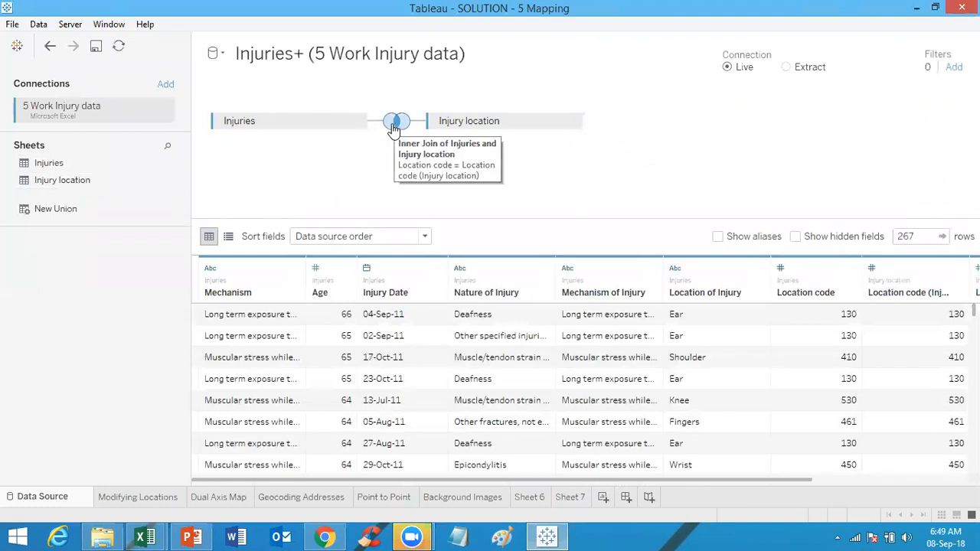
pyautogui.click(394, 124)
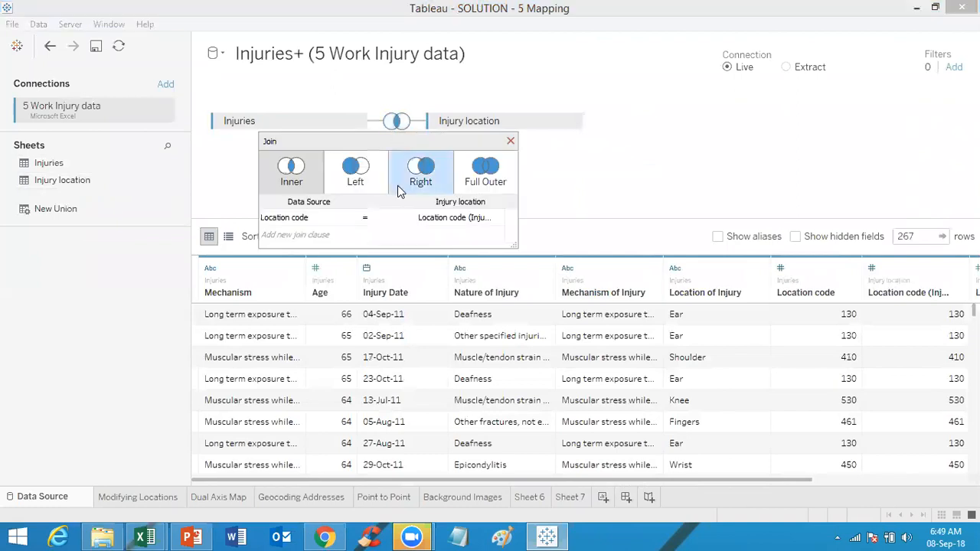
pyautogui.click(356, 162)
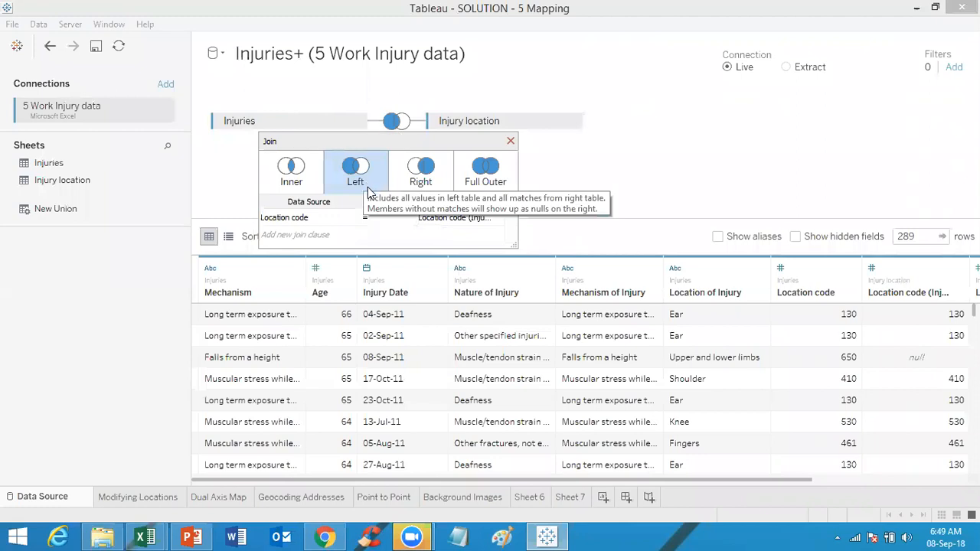
pyautogui.click(511, 141)
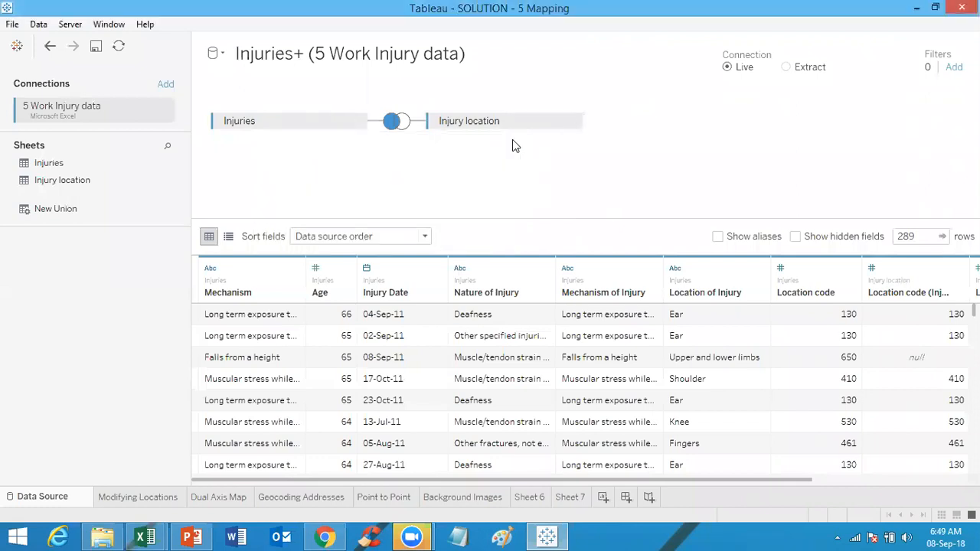
pyautogui.click(399, 122)
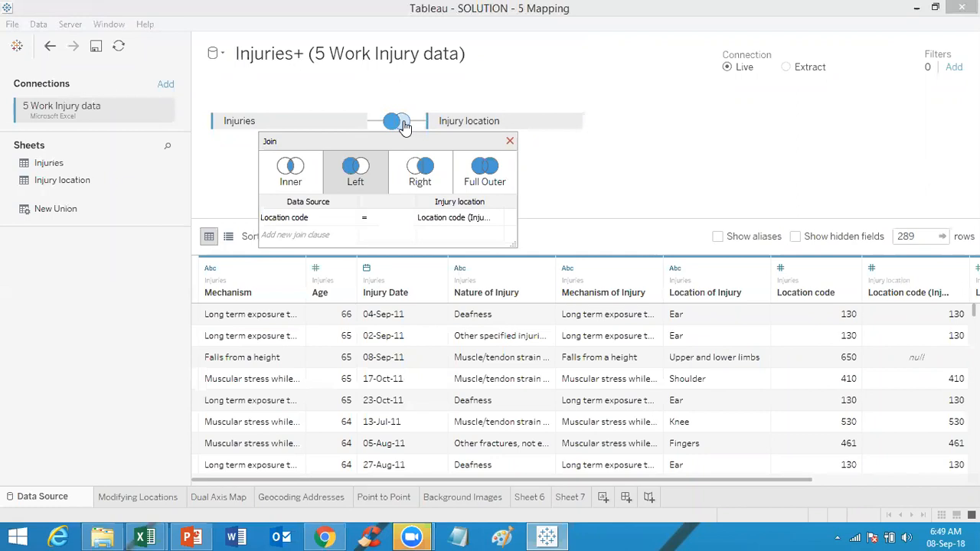
pyautogui.click(510, 140)
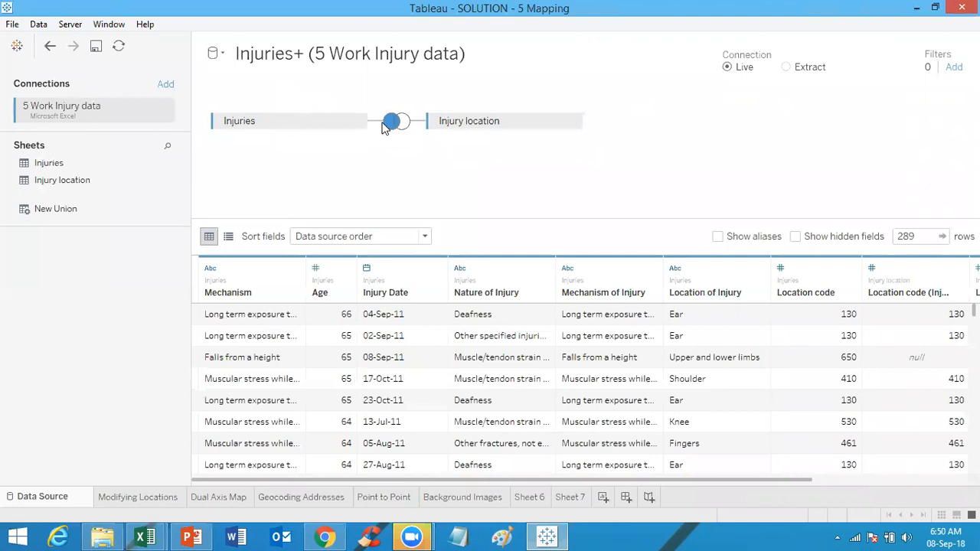
# Step: On Sheet 7, add a background image for the Injuries+ data source using 5 Body Map.gif from D:/Tableau/Data
pyautogui.moveTo(388, 129)
pyautogui.moveTo(576, 500)
pyautogui.click(576, 498)
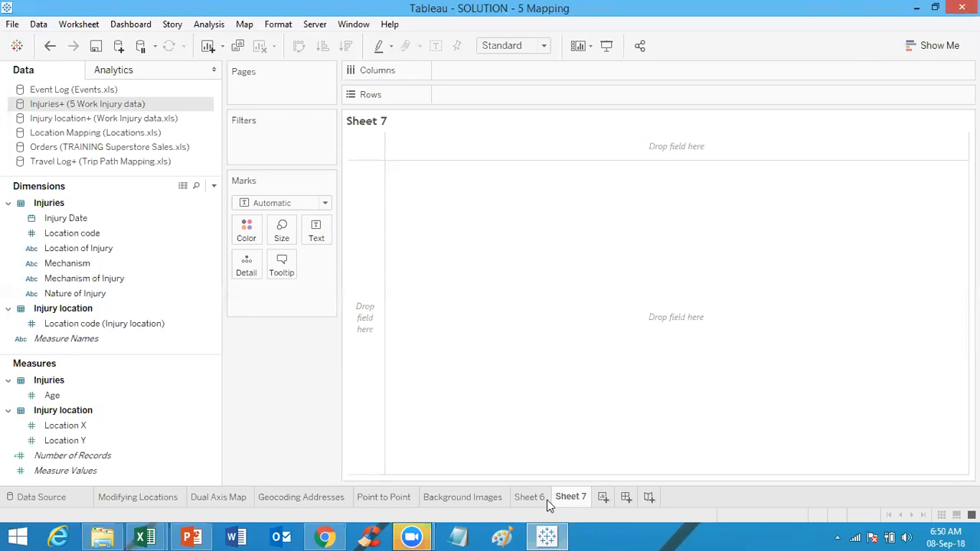
pyautogui.click(48, 497)
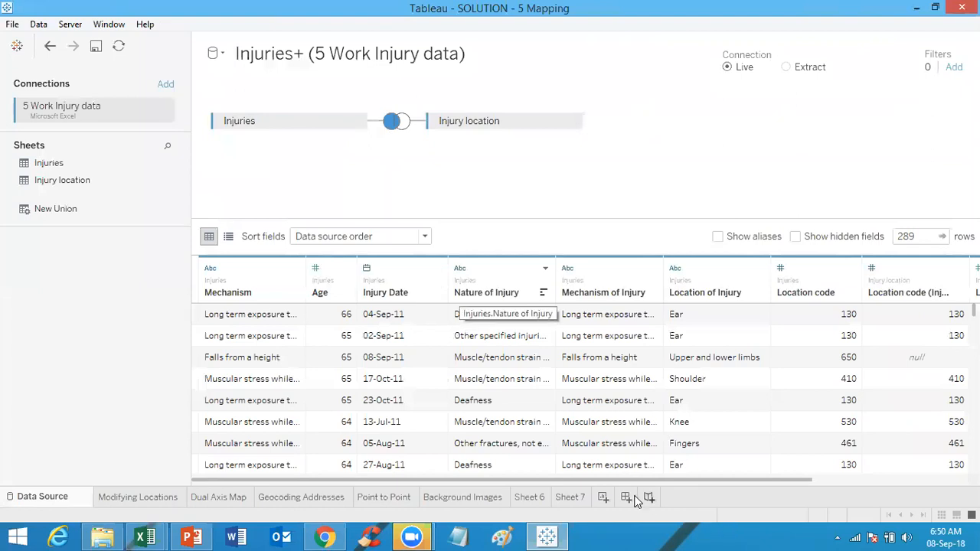
pyautogui.click(581, 499)
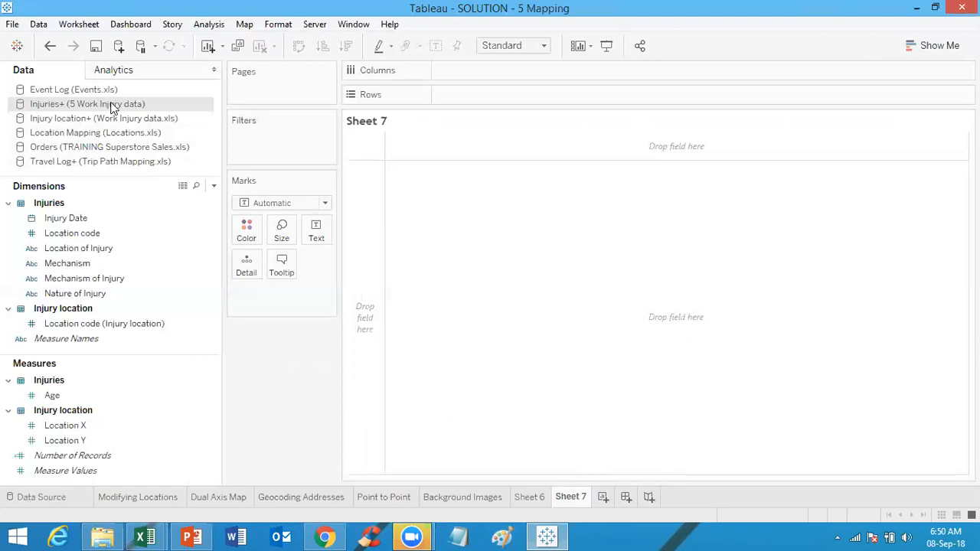
pyautogui.click(255, 29)
pyautogui.moveTo(261, 29)
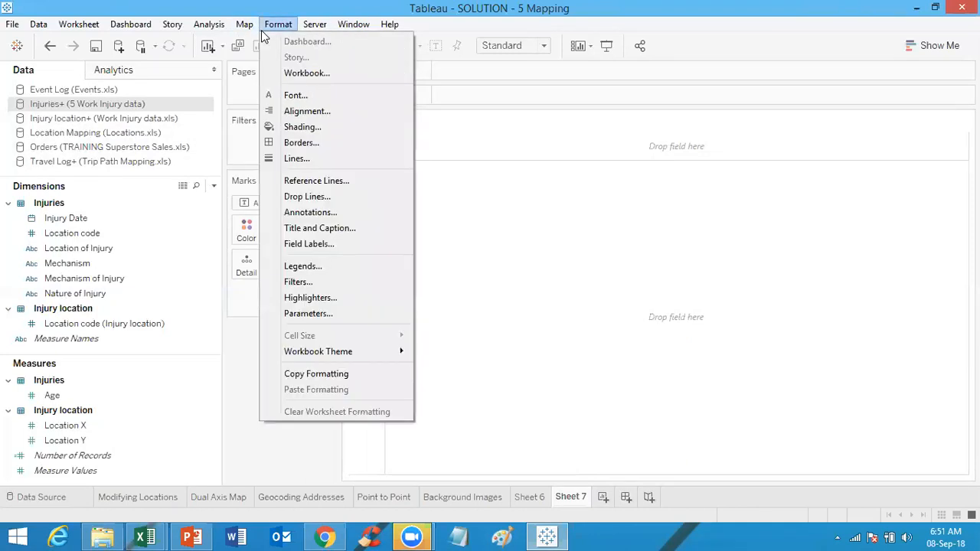
pyautogui.moveTo(262, 60)
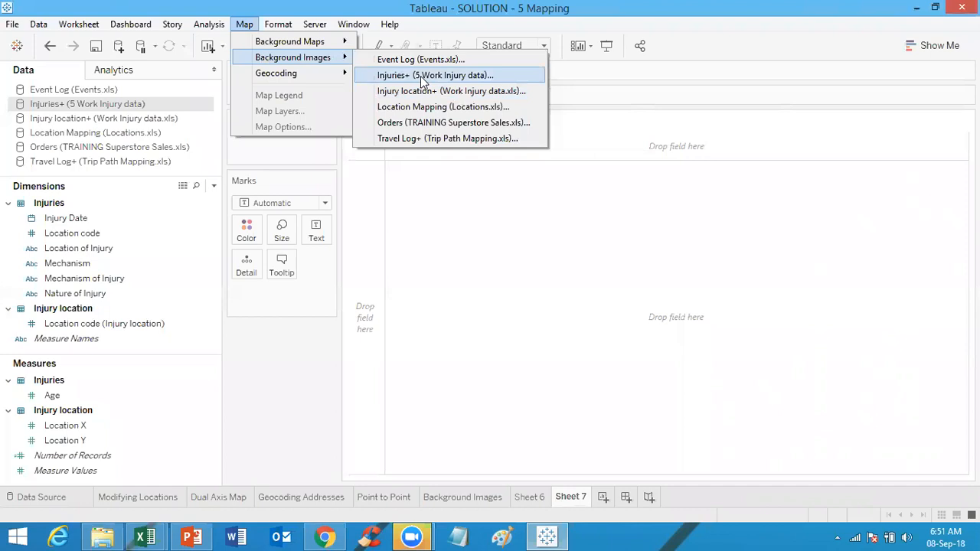
pyautogui.click(422, 76)
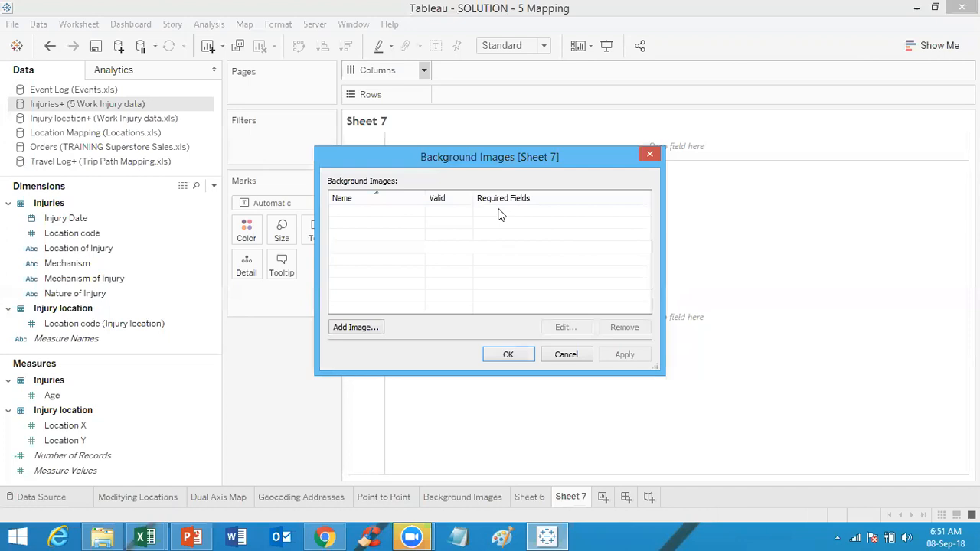
pyautogui.click(350, 329)
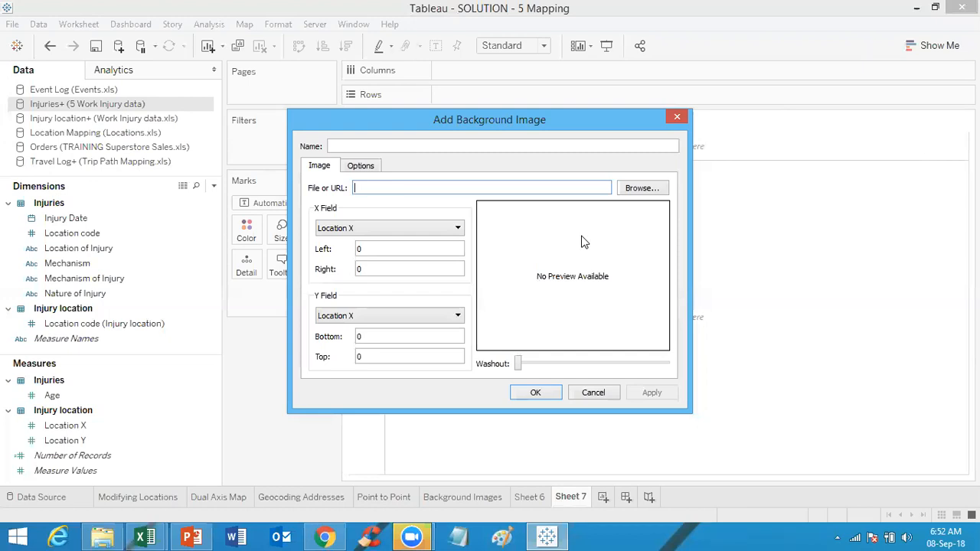
pyautogui.click(640, 189)
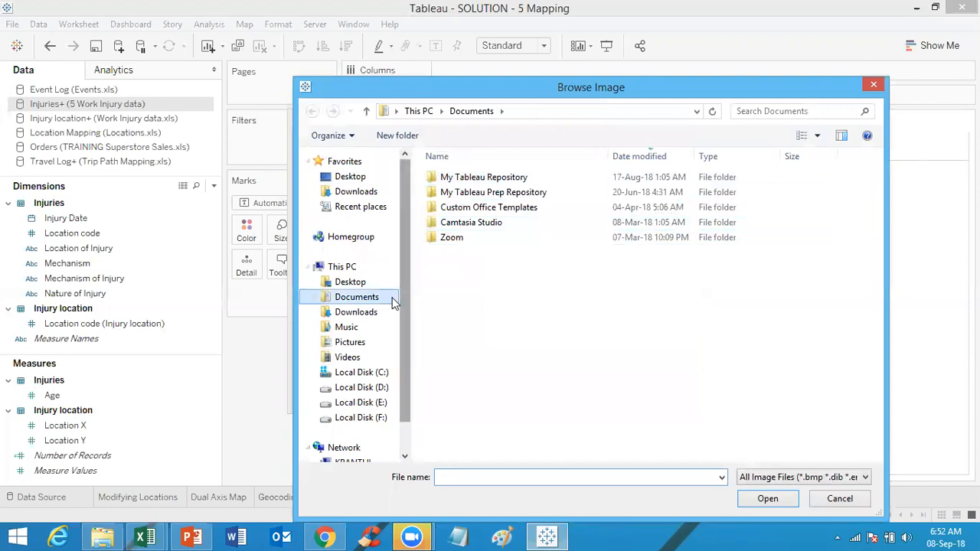
pyautogui.click(387, 391)
pyautogui.doubleClick(450, 192)
pyautogui.doubleClick(452, 196)
pyautogui.doubleClick(469, 208)
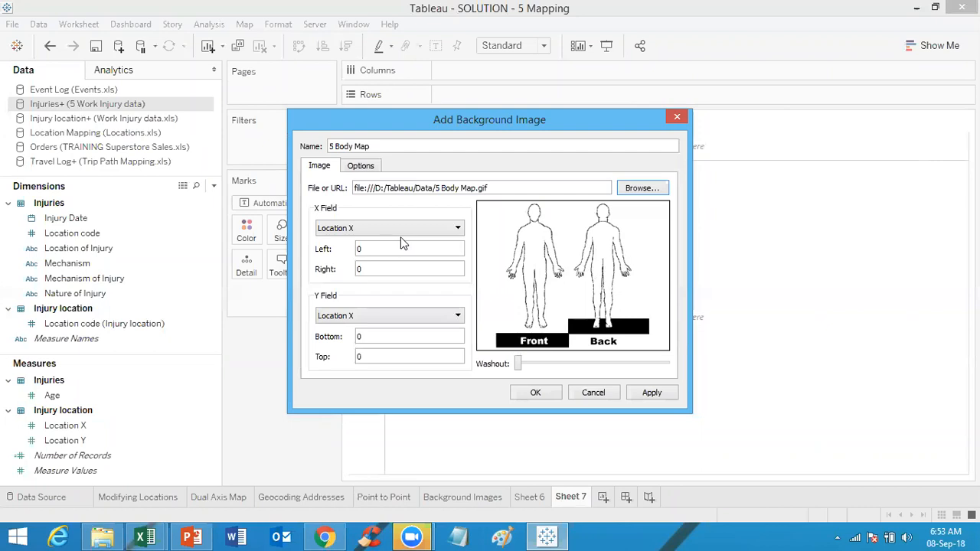
# Step: Rename the background image as Injury Image
pyautogui.click(398, 147)
pyautogui.doubleClick(399, 147)
pyautogui.tripleClick(398, 147)
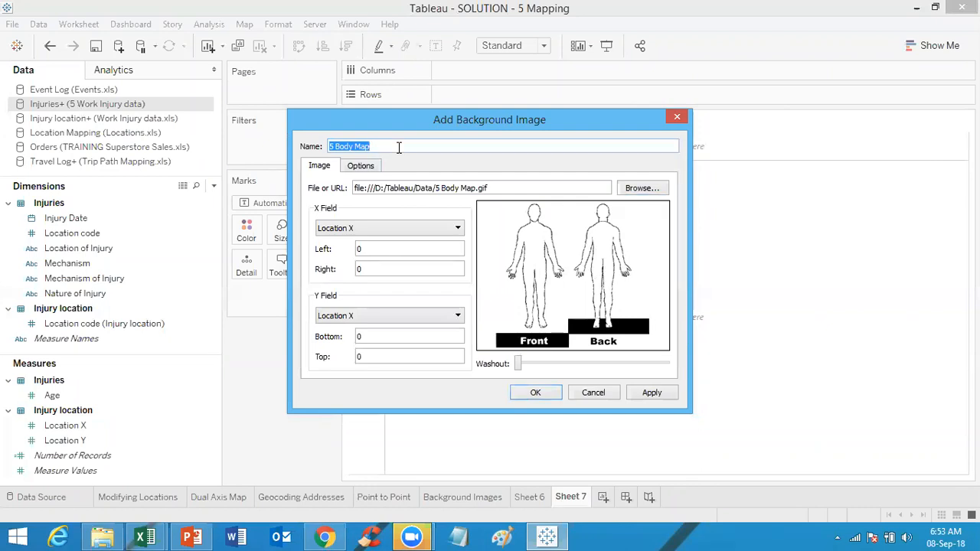
pyautogui.write('Injury Image')
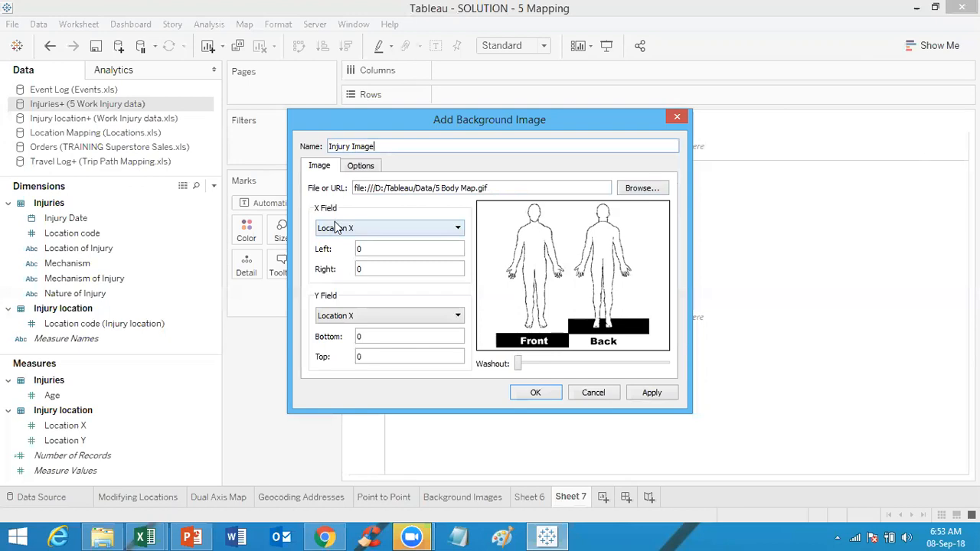
# Step: Calibrate the image with Location X from 0 to 99 and Location Y from 0 to 100
pyautogui.click(381, 271)
pyautogui.press('BackSpace')
pyautogui.write('99')
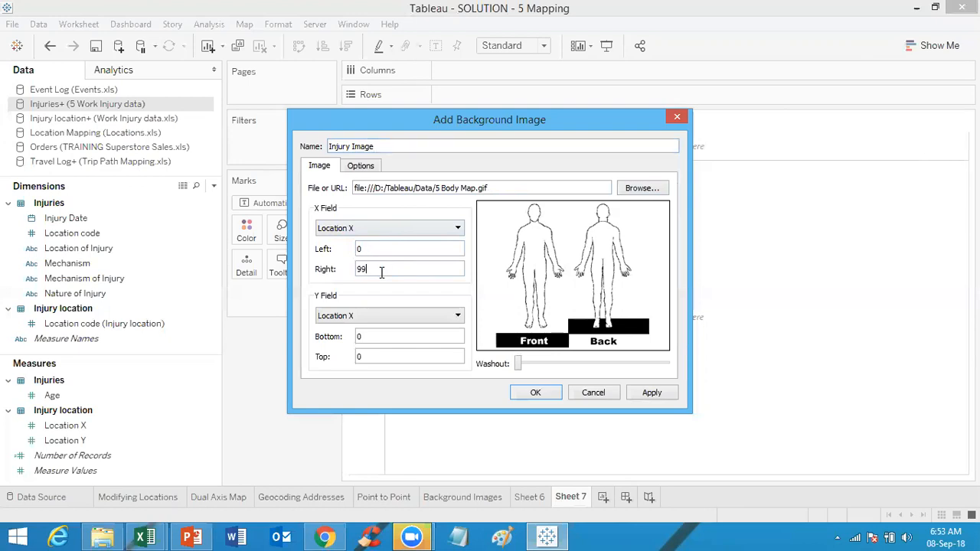
pyautogui.click(384, 320)
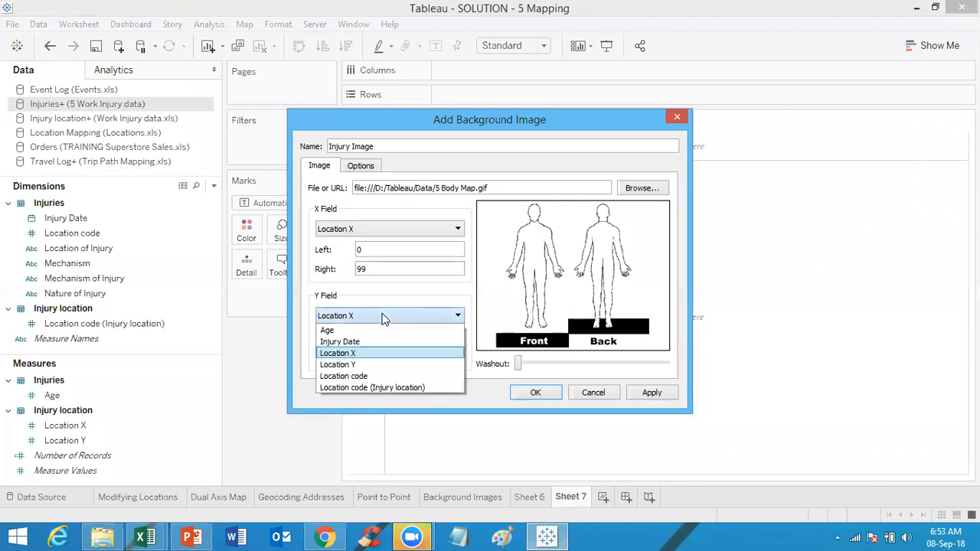
pyautogui.click(366, 364)
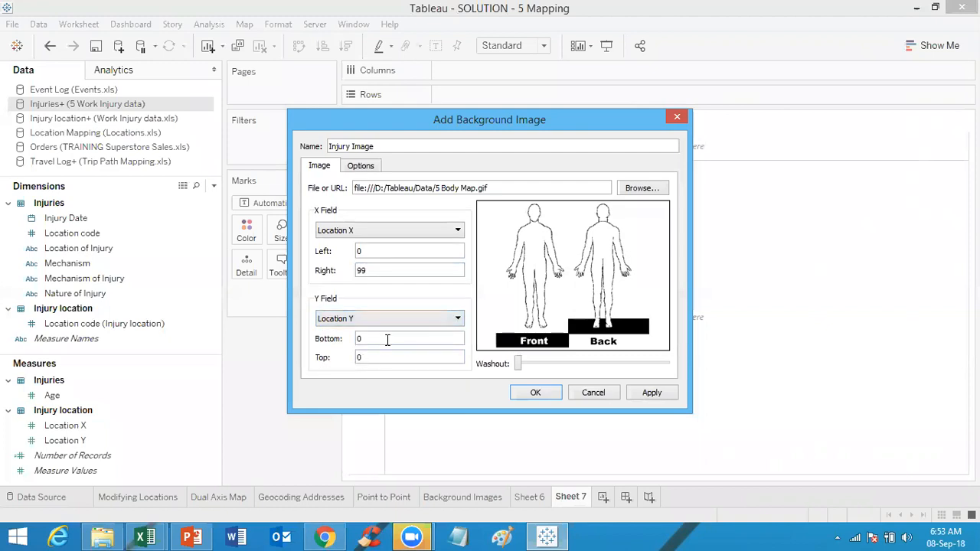
pyautogui.doubleClick(385, 351)
pyautogui.write('100')
# Step: Nudge the washout slightly, apply the settings and confirm both background image dialogs
pyautogui.click(520, 365)
pyautogui.moveTo(519, 364)
pyautogui.mouseDown()
pyautogui.moveTo(534, 366)
pyautogui.moveTo(524, 365)
pyautogui.mouseUp()
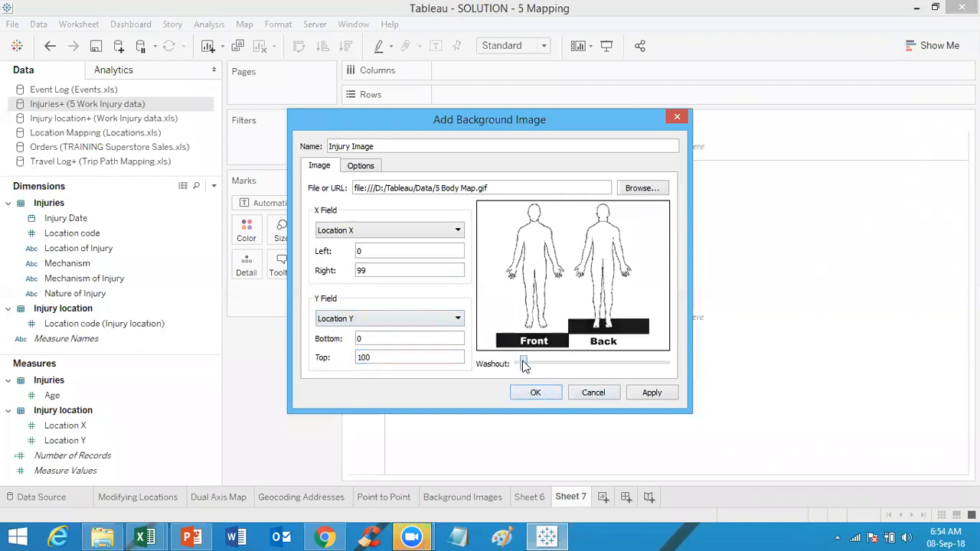
pyautogui.click(651, 393)
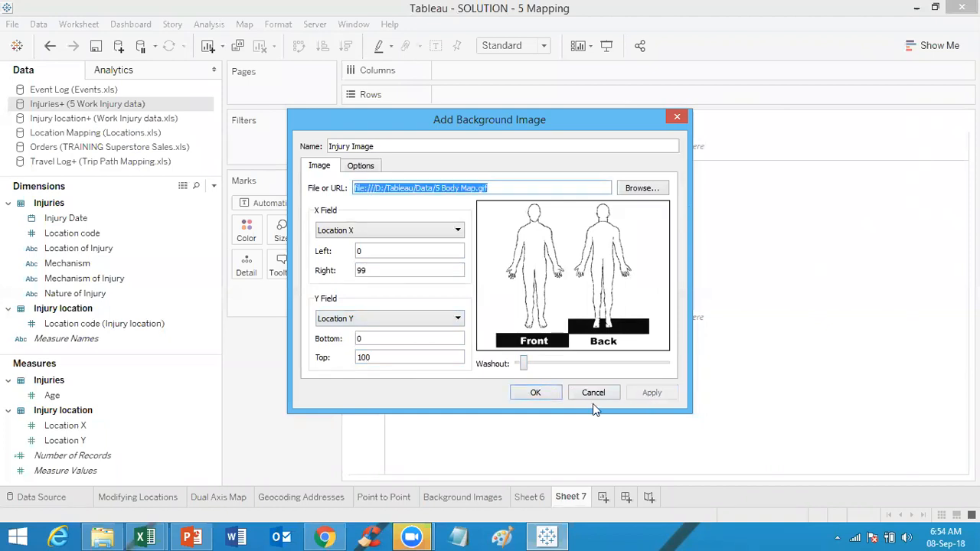
pyautogui.click(538, 393)
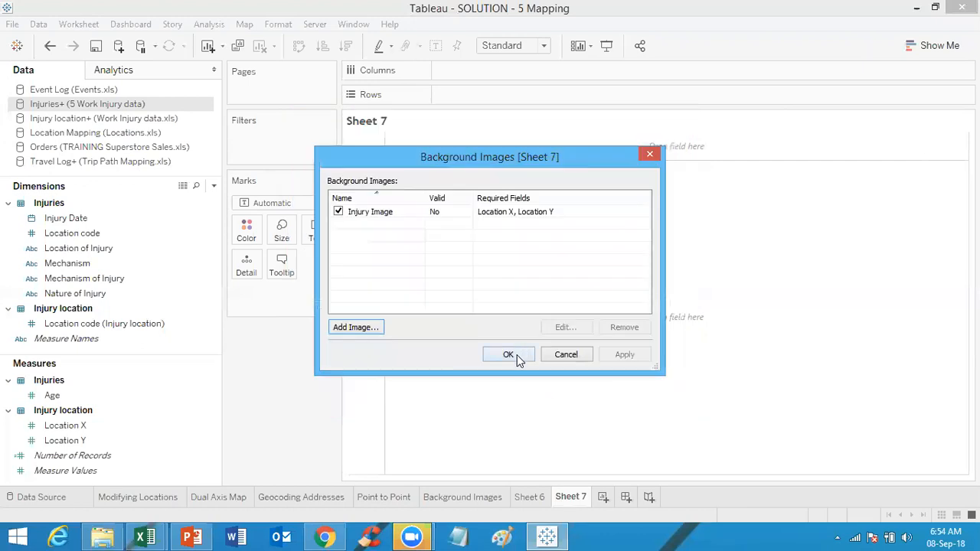
pyautogui.click(509, 354)
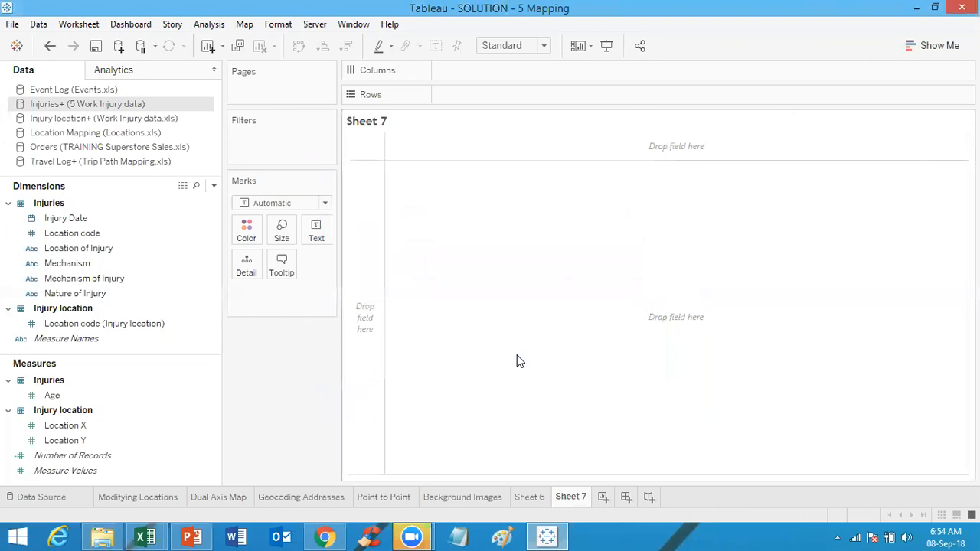
# Step: Place Location X on Columns and change its aggregation to Average
pyautogui.click(127, 445)
pyautogui.moveTo(130, 426); pyautogui.dragTo(501, 72)
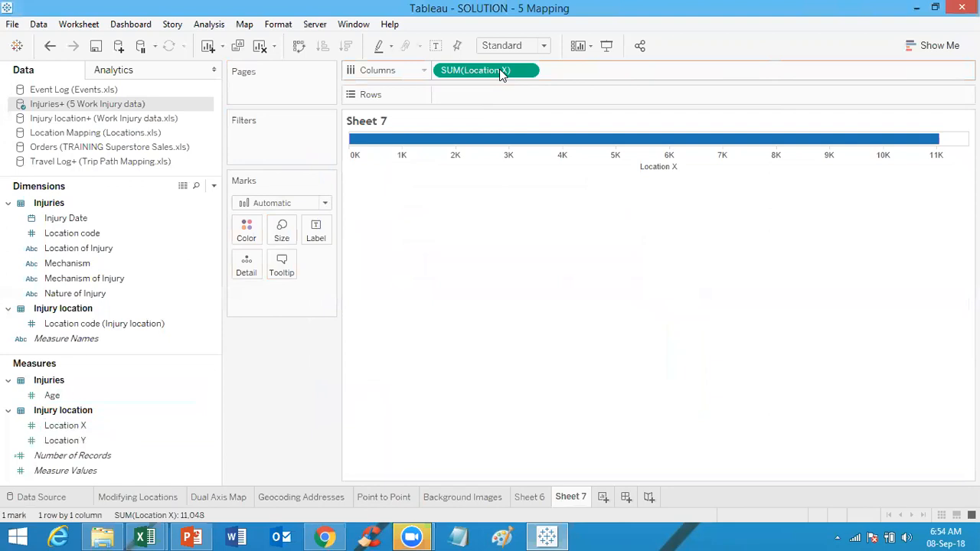
pyautogui.click(528, 71)
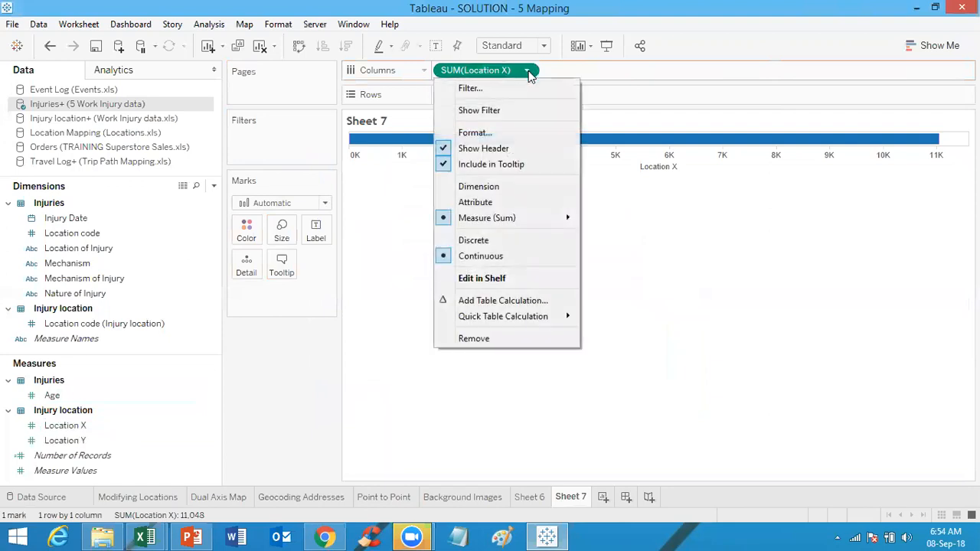
pyautogui.moveTo(534, 219)
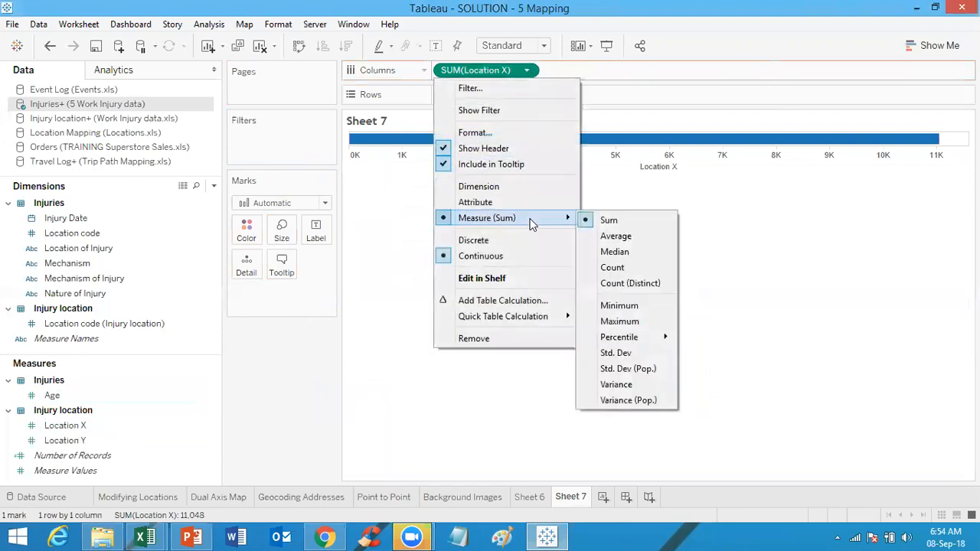
pyautogui.click(615, 237)
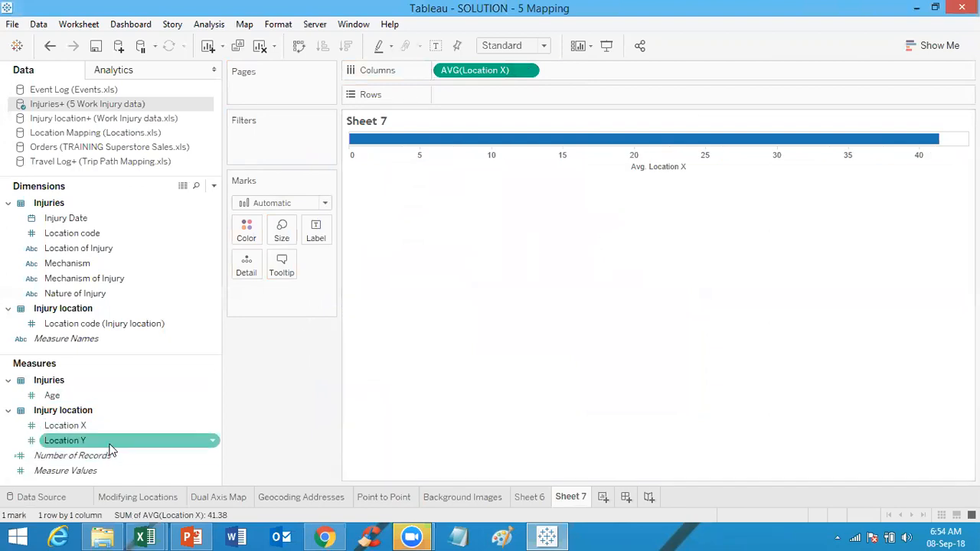
# Step: Place Location Y on Rows and change its aggregation to Average
pyautogui.moveTo(113, 448); pyautogui.dragTo(524, 97)
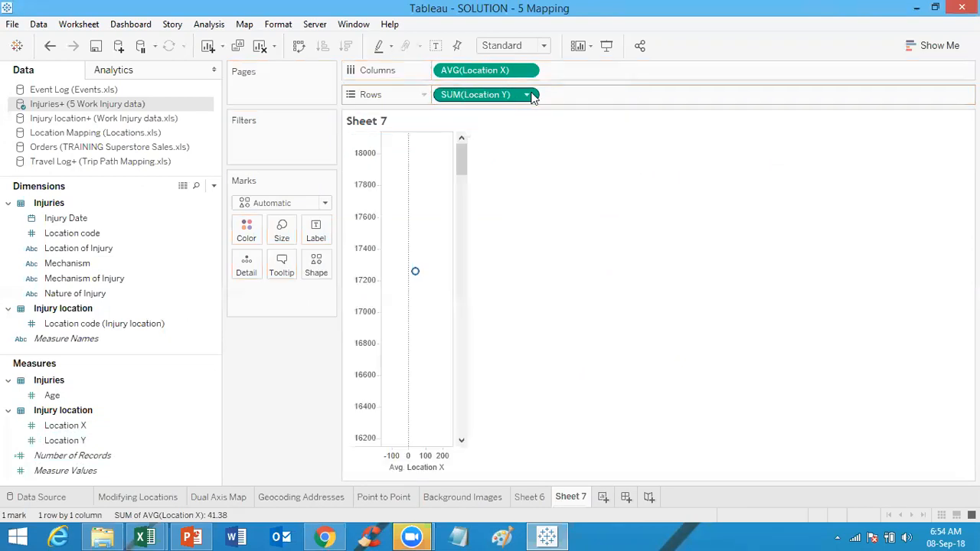
pyautogui.click(527, 96)
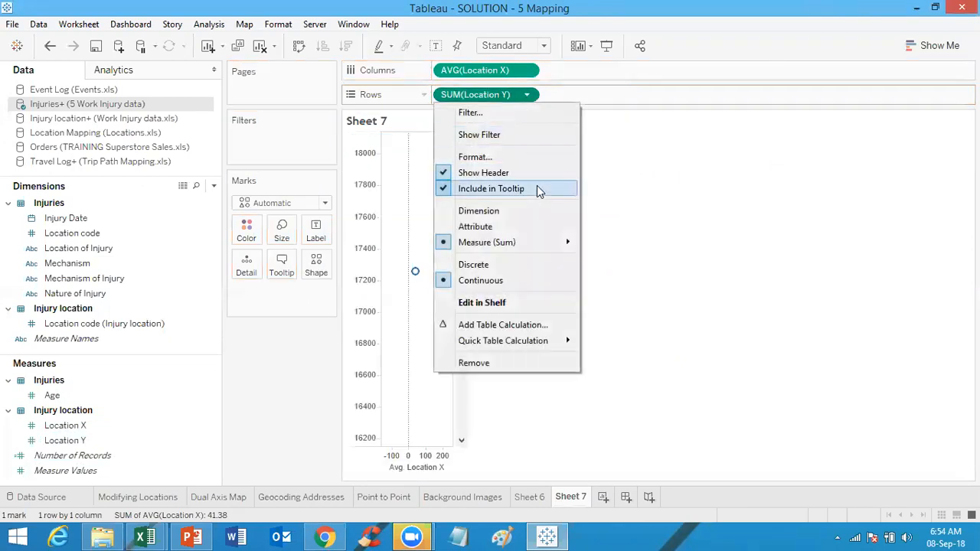
pyautogui.moveTo(529, 240)
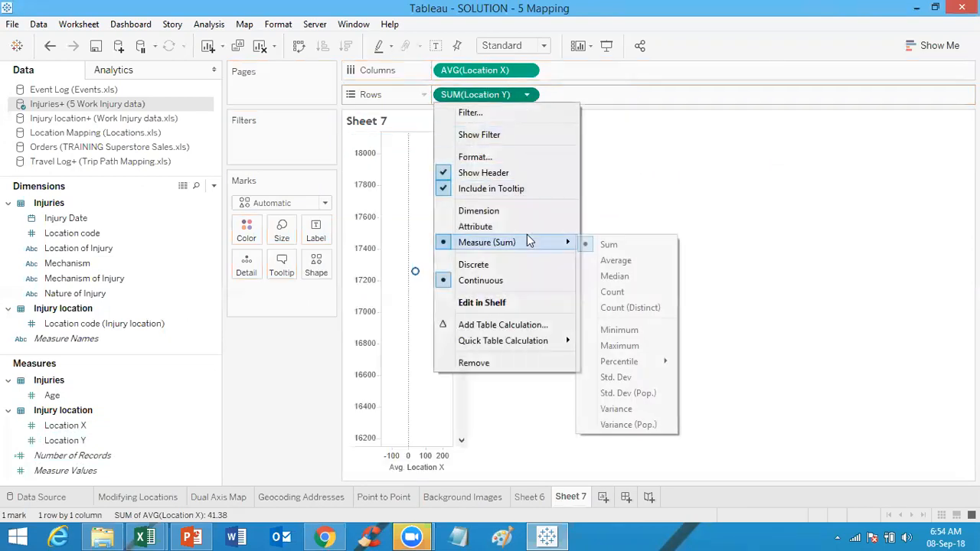
pyautogui.click(617, 261)
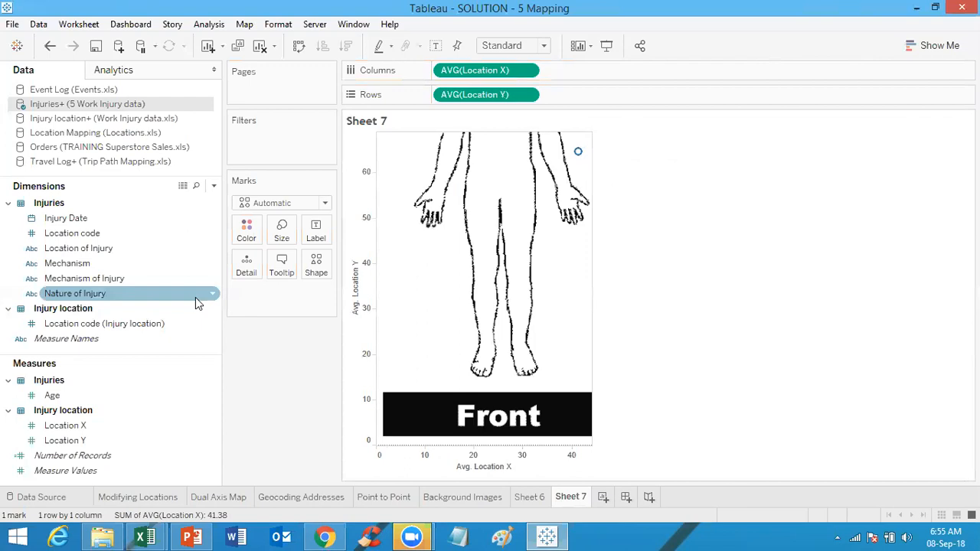
# Step: Add Location of Injury to the marks' Detail and Number of Records to Size
pyautogui.click(129, 252)
pyautogui.moveTo(128, 255); pyautogui.dragTo(246, 265)
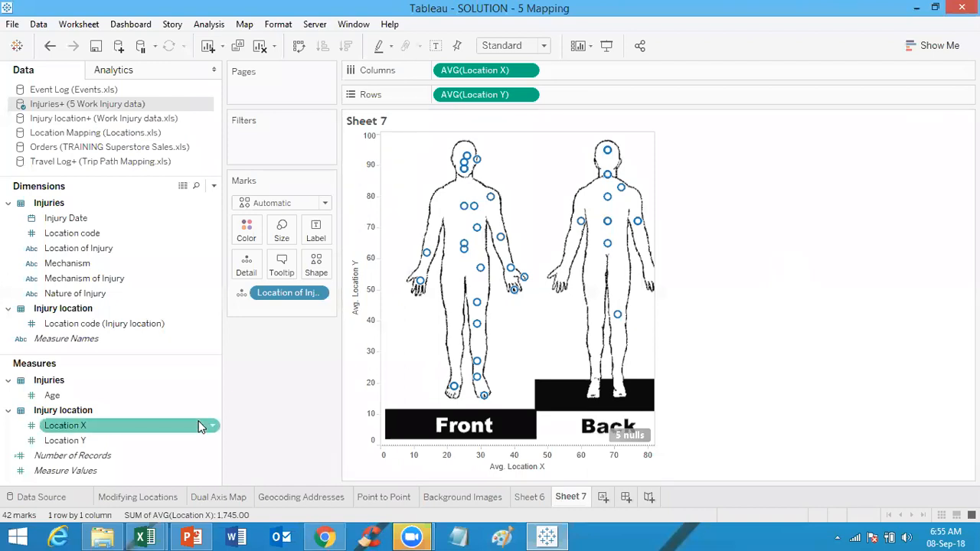
pyautogui.moveTo(138, 458); pyautogui.dragTo(287, 228)
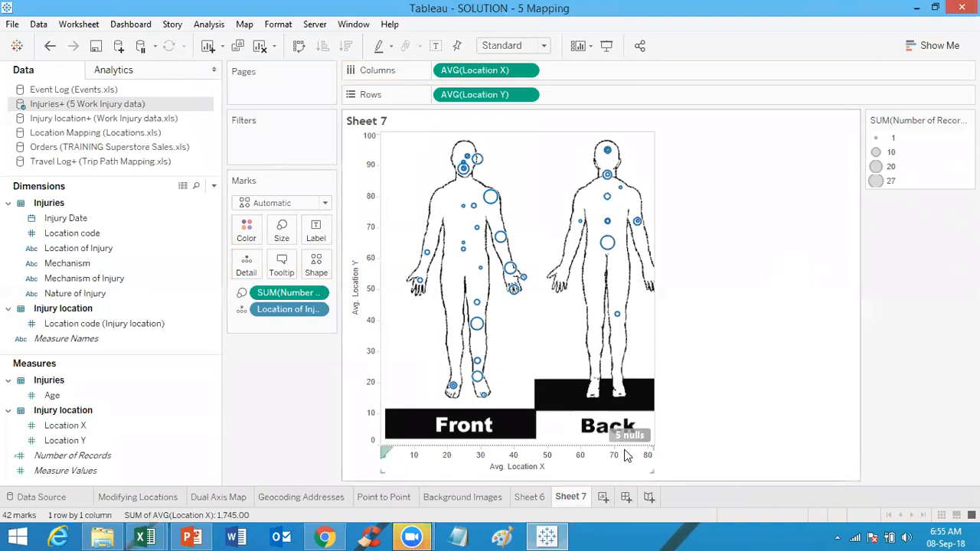
pyautogui.moveTo(627, 438)
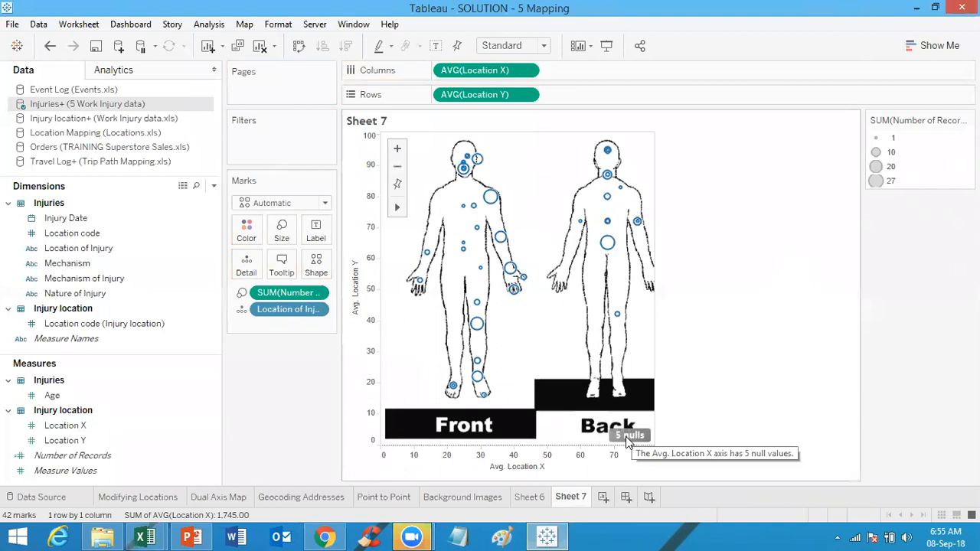
# Step: Filter out the null values from the Location X axis
pyautogui.click(626, 436)
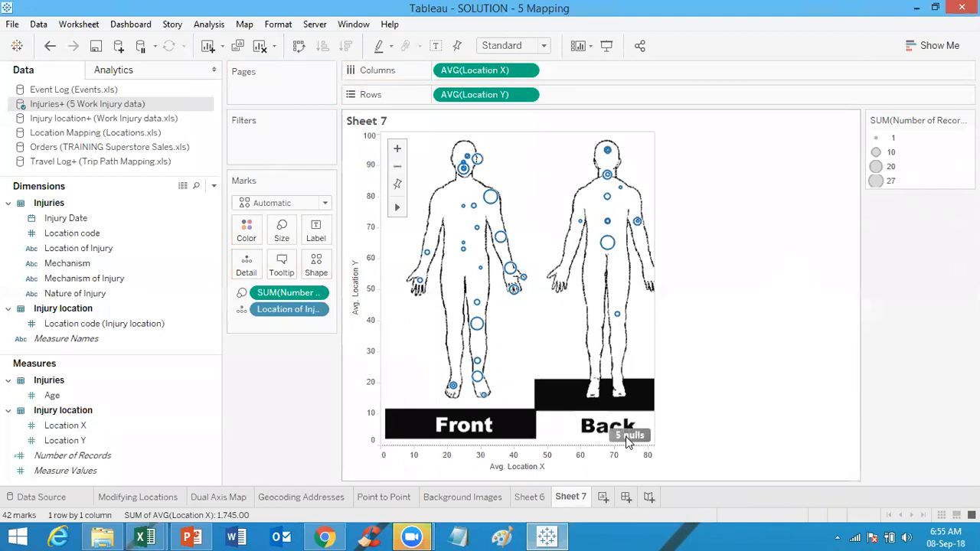
pyautogui.click(448, 274)
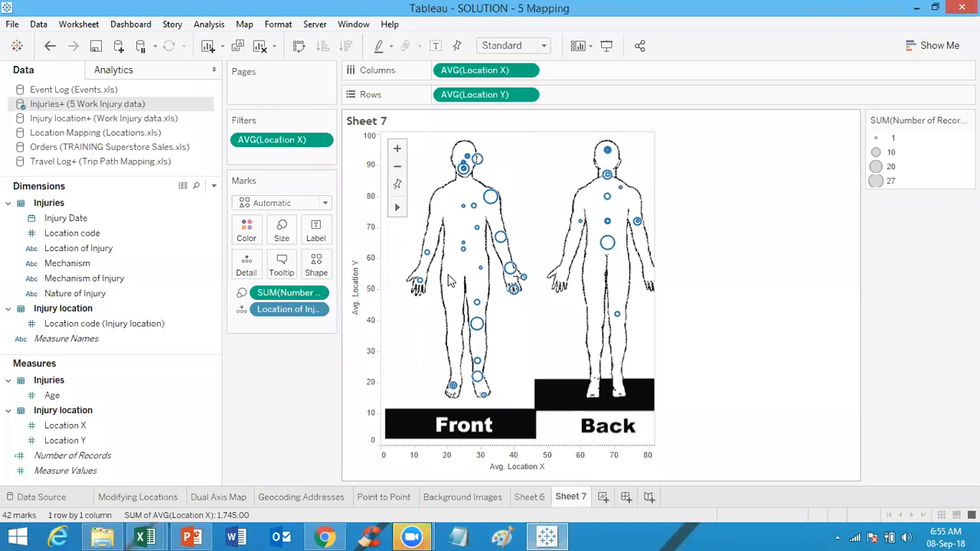
# Step: Hide the axis headers for both Location X on Columns and Location Y on Rows
pyautogui.moveTo(463, 157)
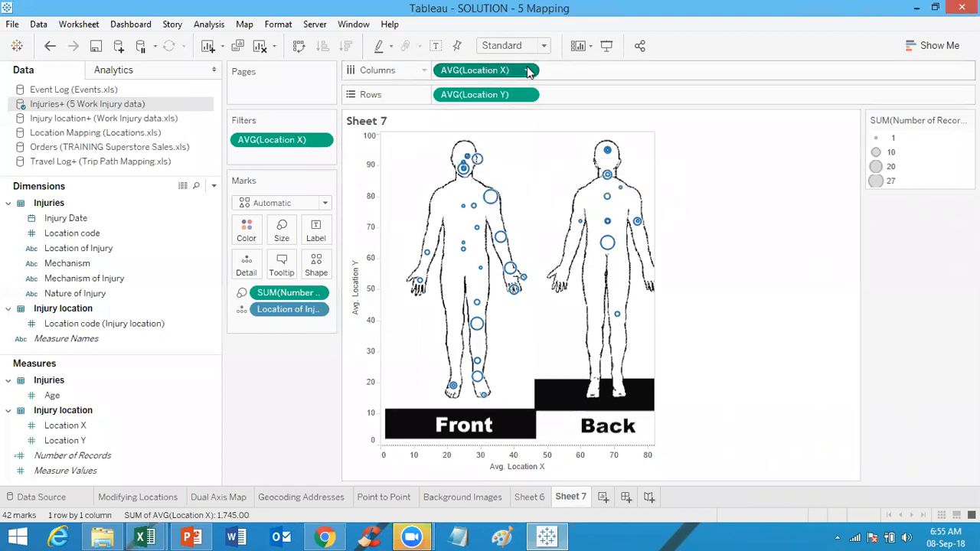
pyautogui.click(528, 70)
pyautogui.click(489, 150)
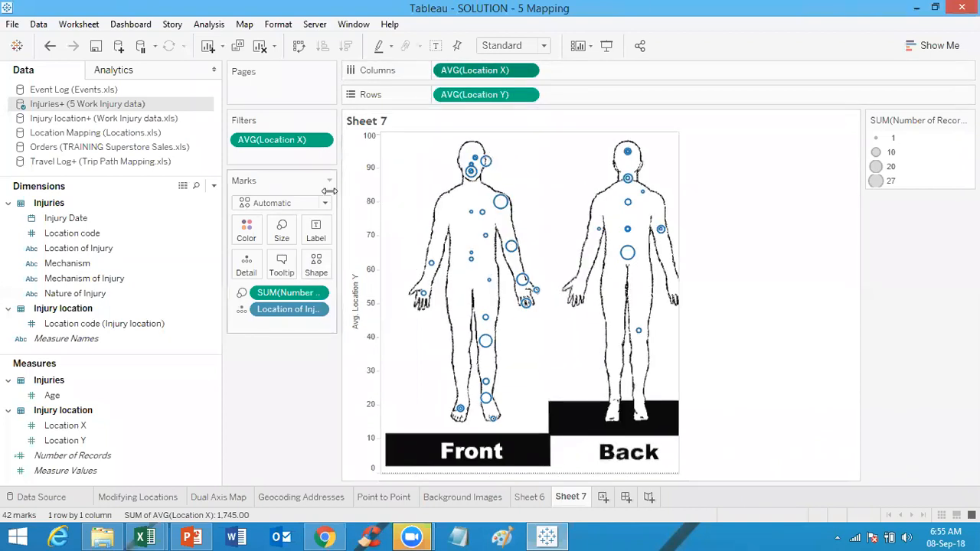
pyautogui.click(527, 95)
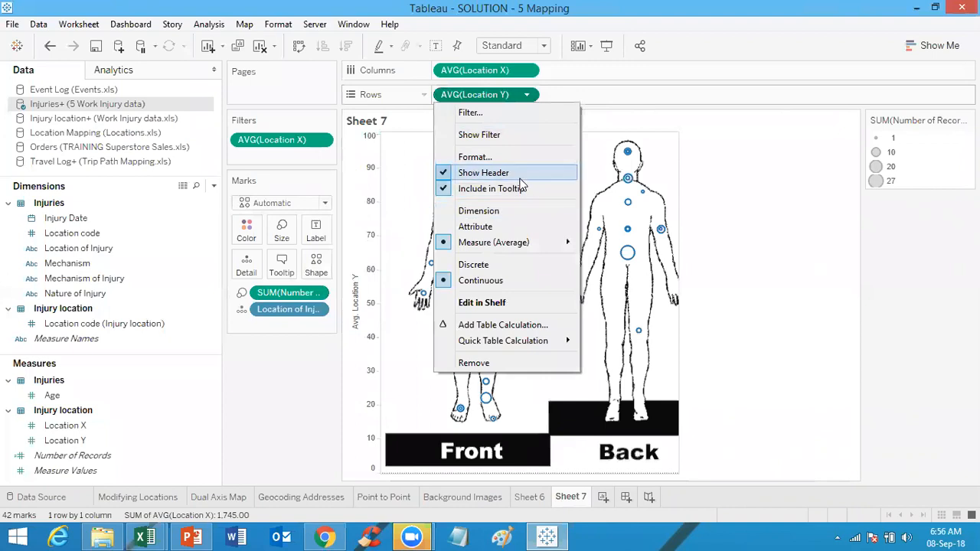
pyautogui.click(519, 180)
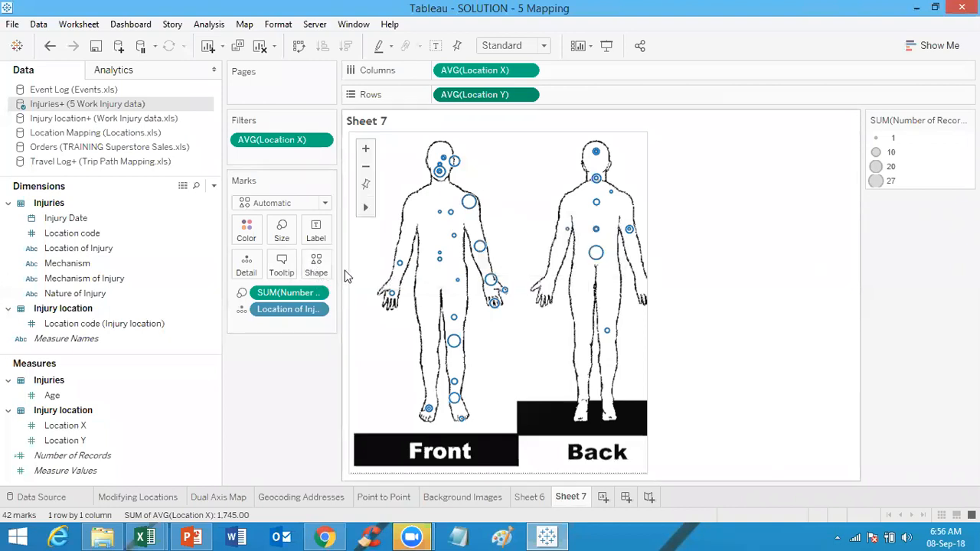
# Step: Change the mark shape to the filled plus sign
pyautogui.click(316, 264)
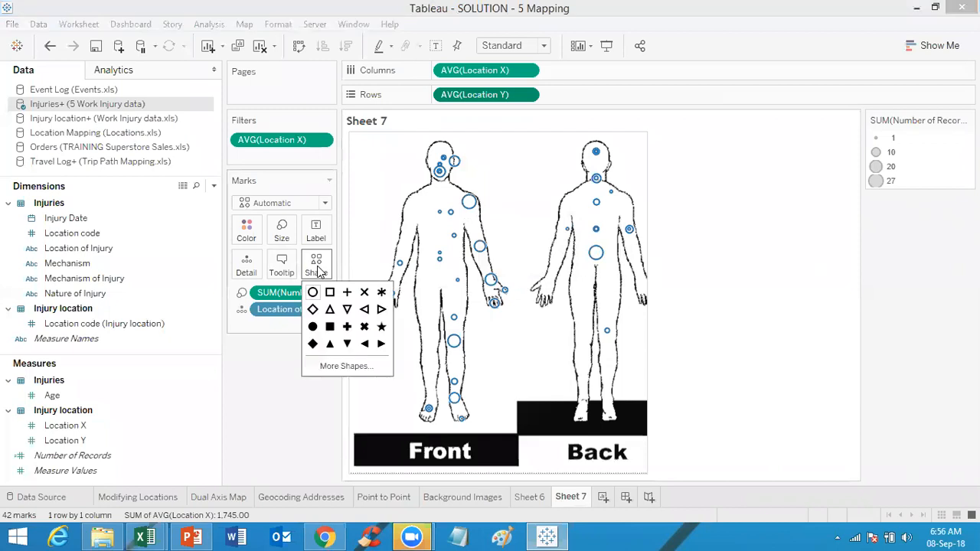
pyautogui.click(348, 330)
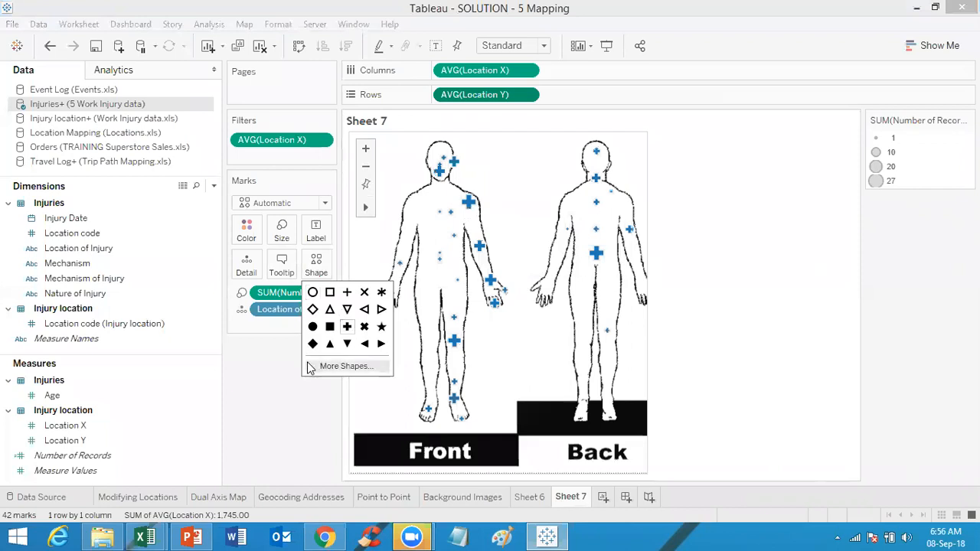
# Step: Open the marks' color settings
pyautogui.click(247, 230)
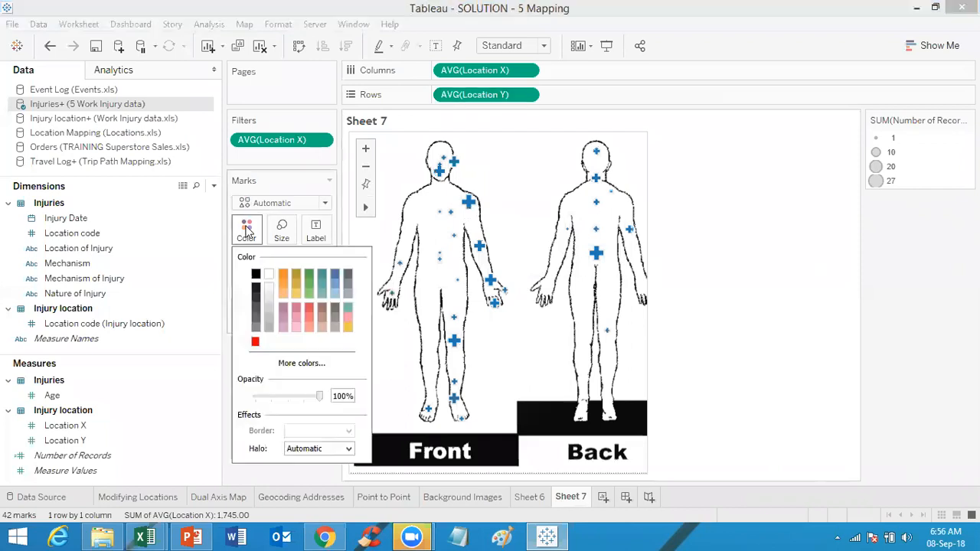
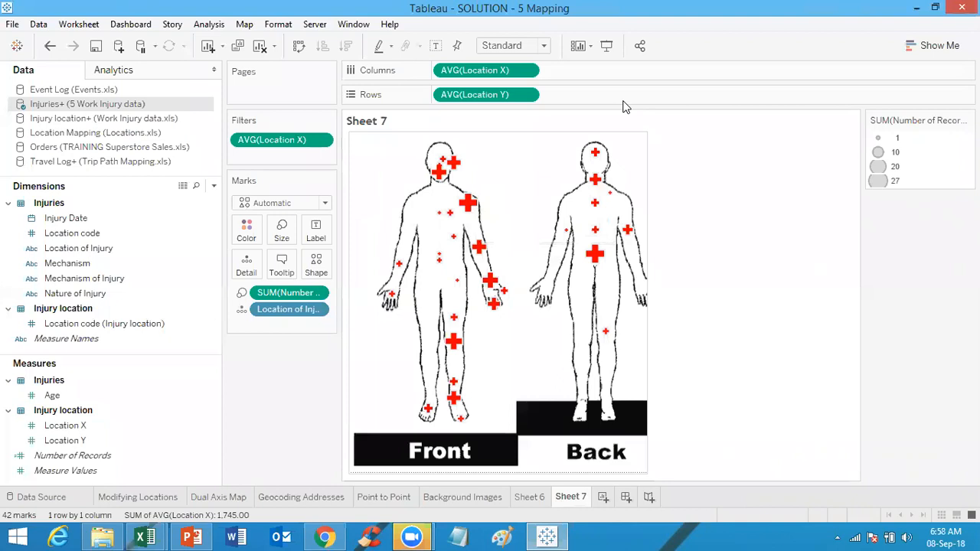
# Step: Add a new blank worksheet
pyautogui.click(624, 107)
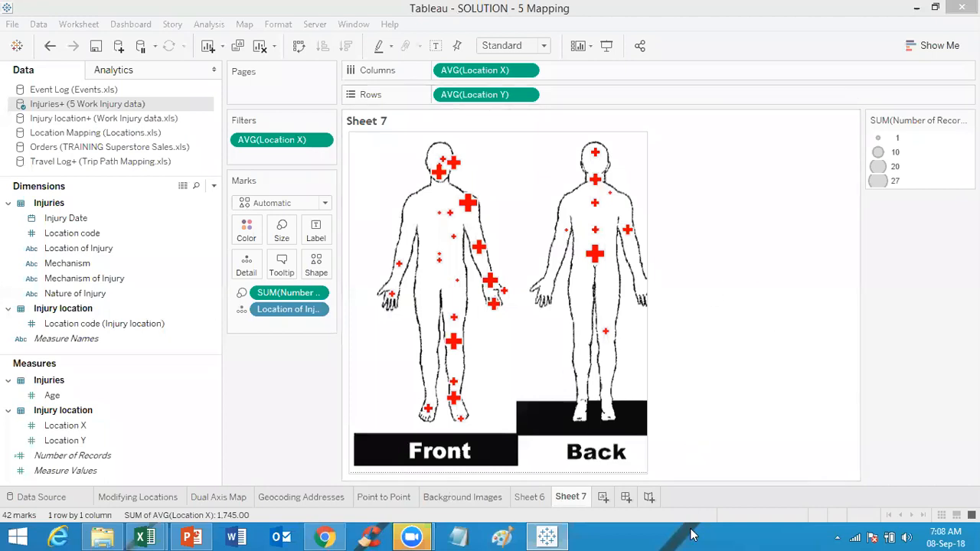
pyautogui.click(603, 498)
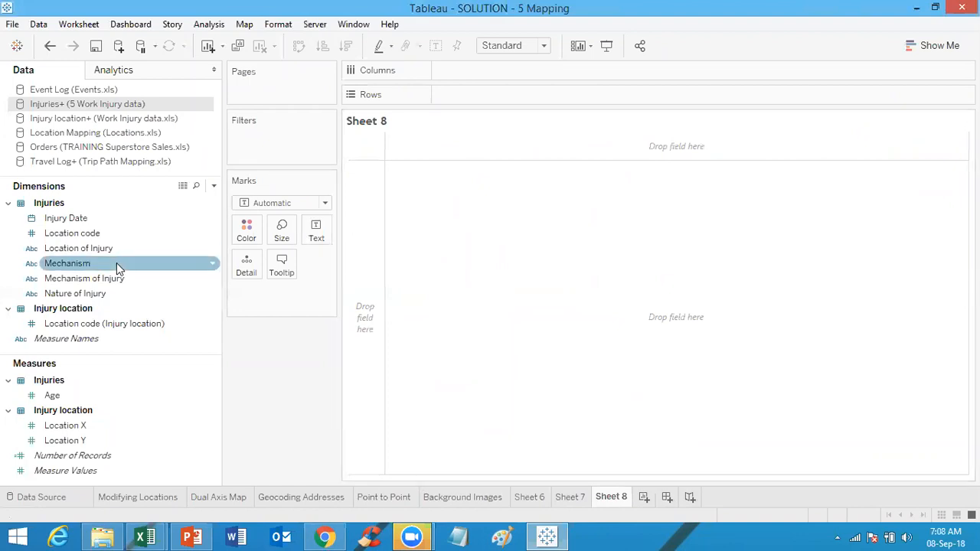
# Step: Switch to the Orders (TRAINING Superstore Sales.xls) data source and create a new calculated field
pyautogui.click(138, 148)
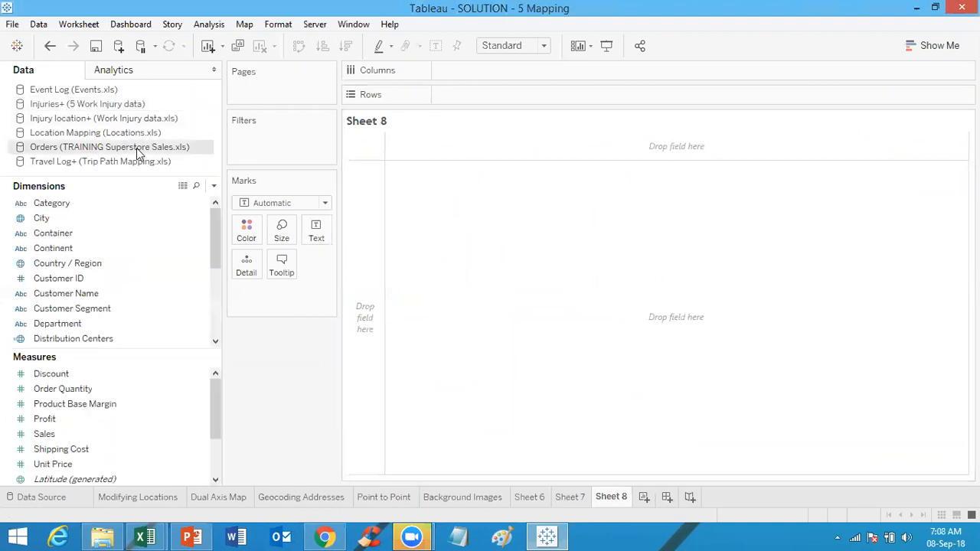
pyautogui.click(214, 186)
pyautogui.click(182, 202)
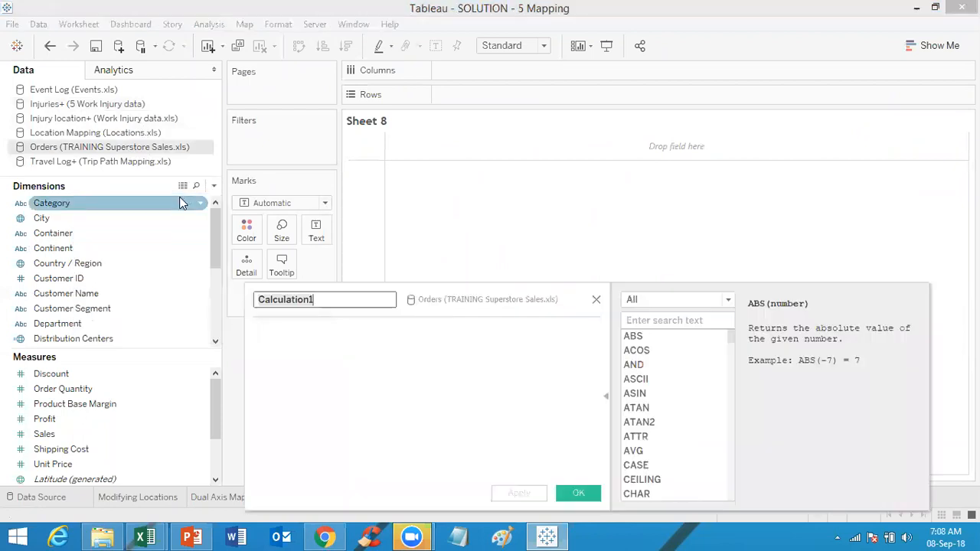
pyautogui.click(715, 321)
pyautogui.write('lod')
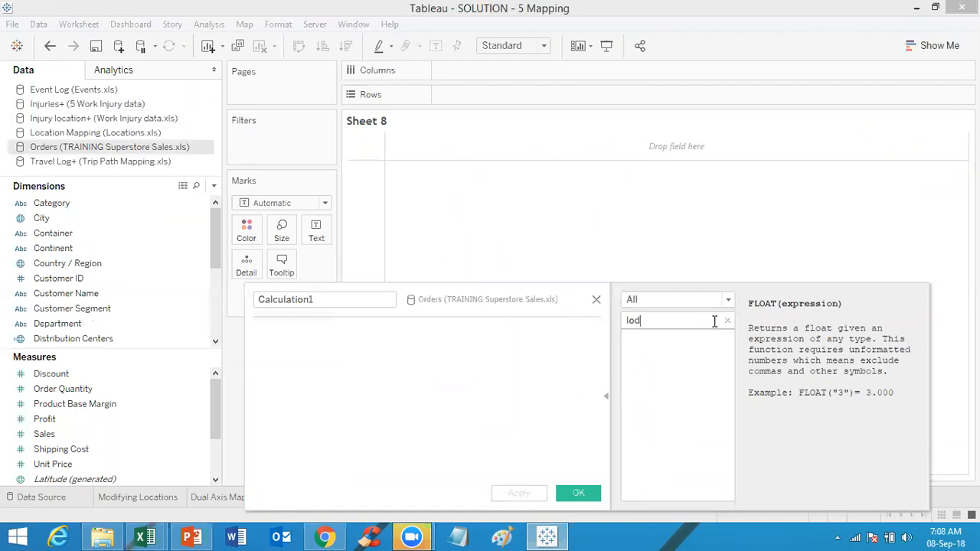
pyautogui.press('BackSpace')
pyautogui.press('BackSpace')
pyautogui.press('BackSpace')
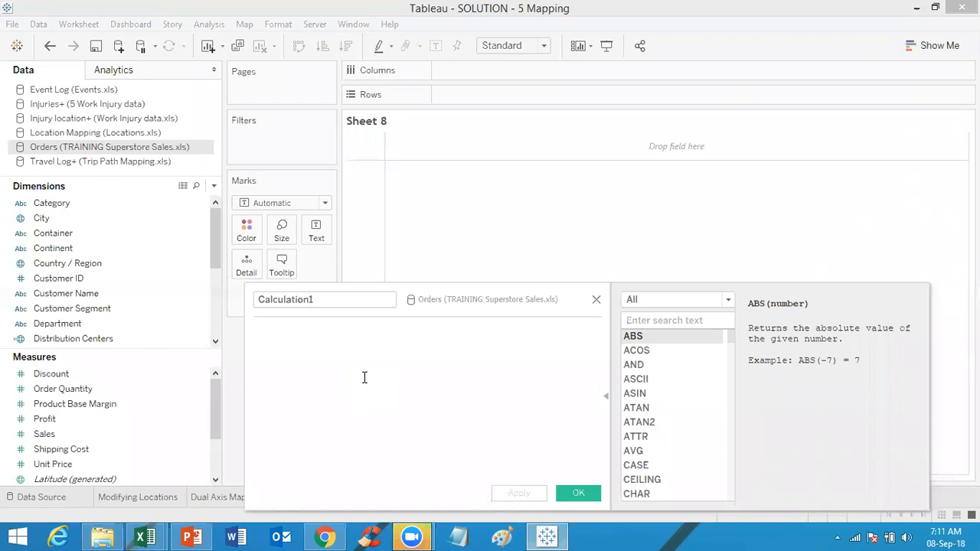
# Step: Write fixed/Include/Exclude as the first words of the calculation text
pyautogui.write('i')
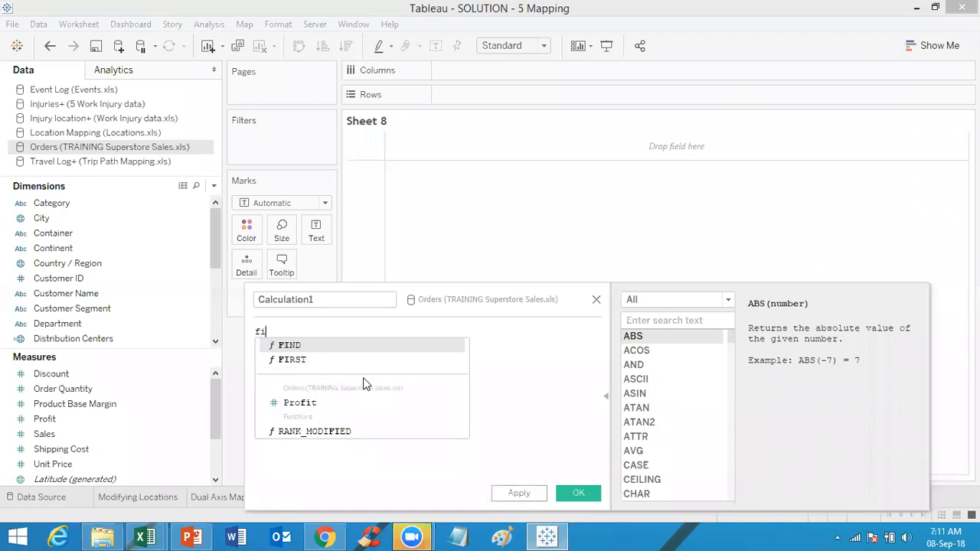
pyautogui.write('xed')
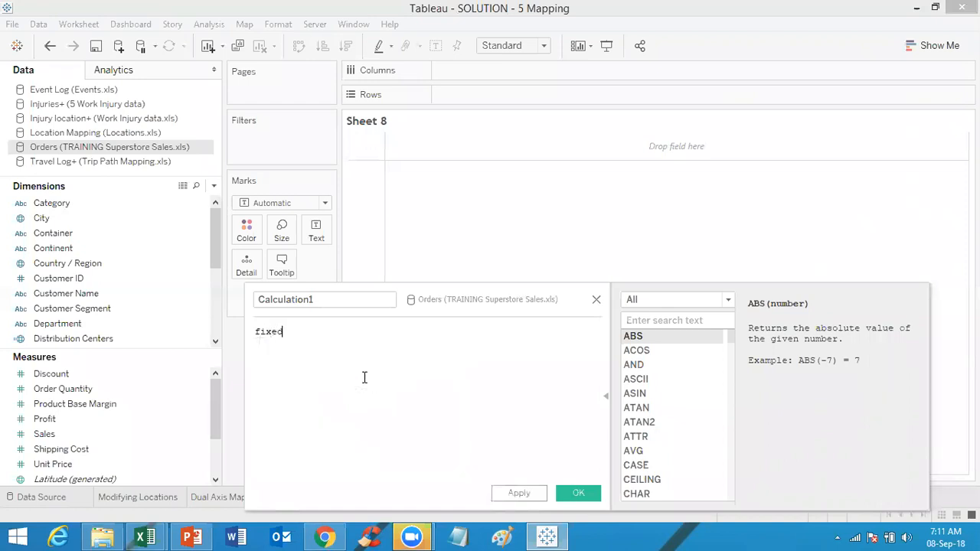
pyautogui.write('/')
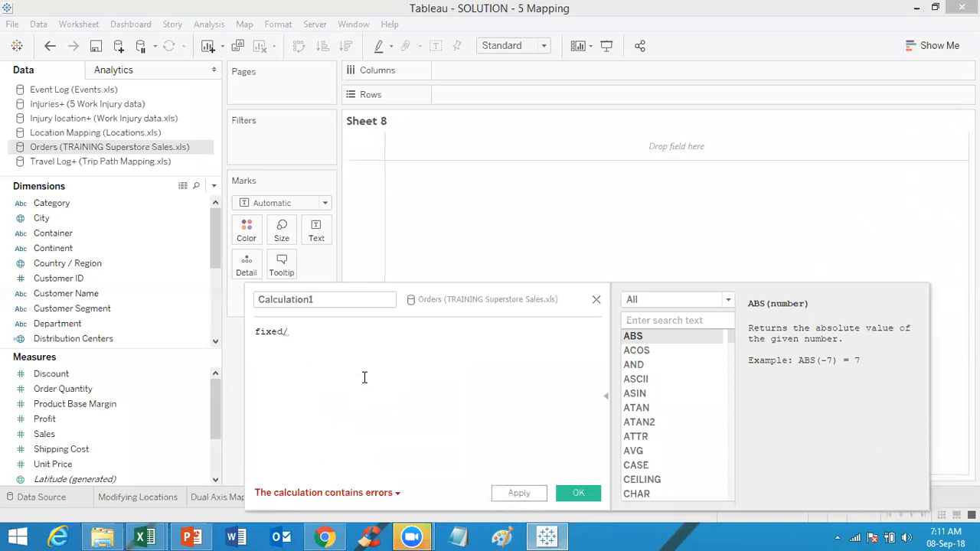
pyautogui.write('Include/E')
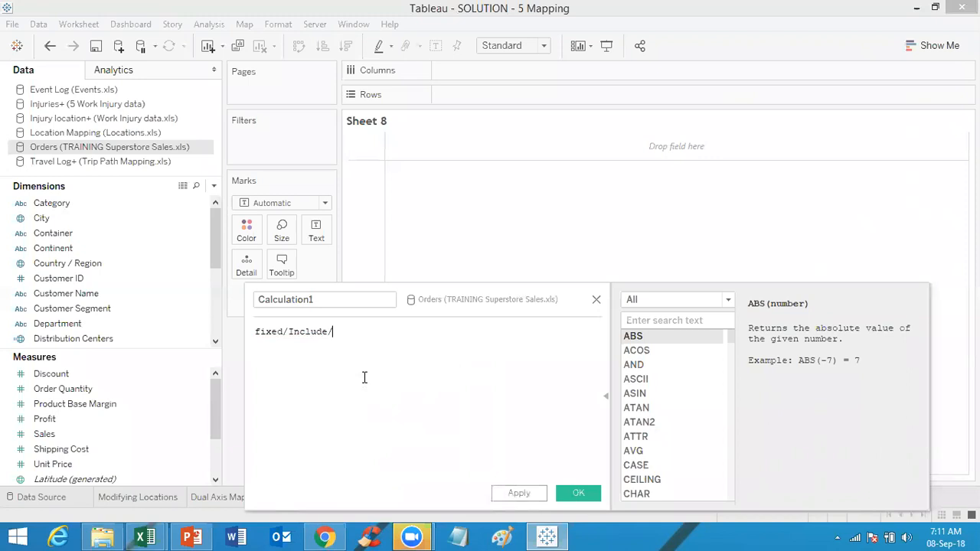
pyautogui.write('xclude')
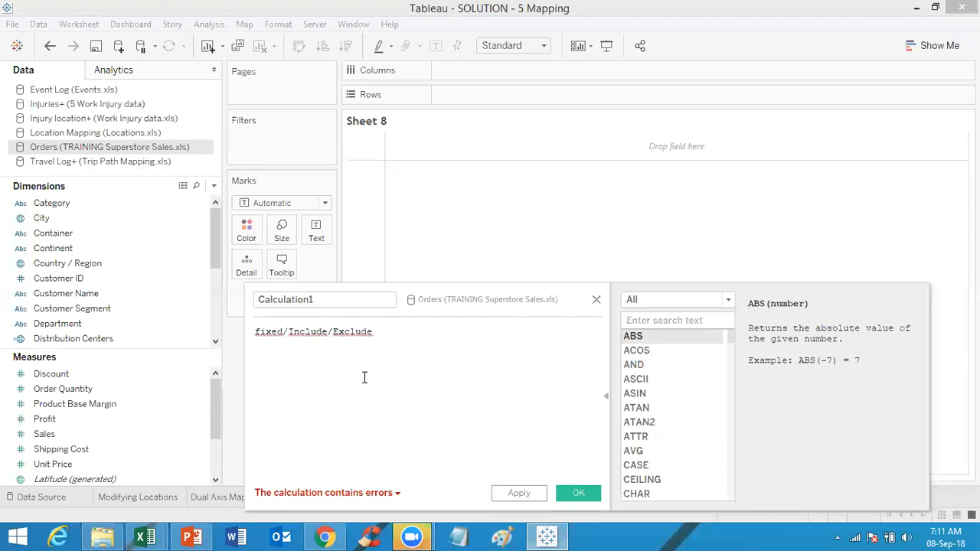
pyautogui.press('Left')
pyautogui.press('Left')
pyautogui.press('Left')
pyautogui.press('Left')
pyautogui.press('Left')
pyautogui.press('Left')
pyautogui.press('Left')
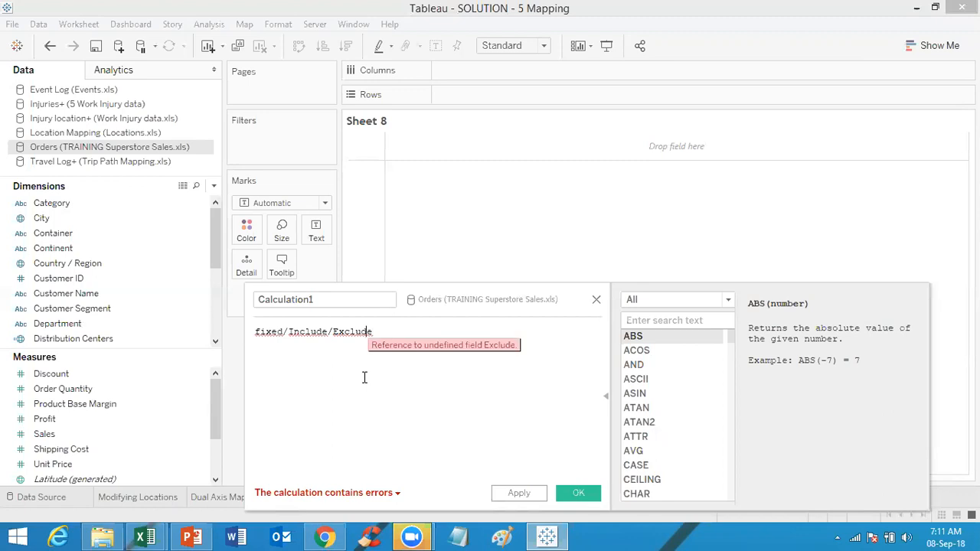
pyautogui.press('Left')
pyautogui.press('Left')
pyautogui.press('Left')
pyautogui.press('Left')
pyautogui.press('Left')
pyautogui.press('Left')
pyautogui.press('Left')
pyautogui.press('Left')
pyautogui.press('Left')
pyautogui.press('Left')
pyautogui.press('Left')
pyautogui.press('Left')
pyautogui.press('Left')
pyautogui.press('Left')
pyautogui.press('Right')
pyautogui.press('Right')
pyautogui.press('Right')
pyautogui.press('Right')
pyautogui.press('Right')
pyautogui.press('Right')
pyautogui.press('Right')
pyautogui.press('Right')
pyautogui.press('Right')
pyautogui.press('Right')
pyautogui.press('Right')
pyautogui.press('Right')
pyautogui.press('Right')
pyautogui.press('Right')
pyautogui.press('Right')
pyautogui.press('Right')
pyautogui.press('Right')
pyautogui.press('Right')
pyautogui.press('Right')
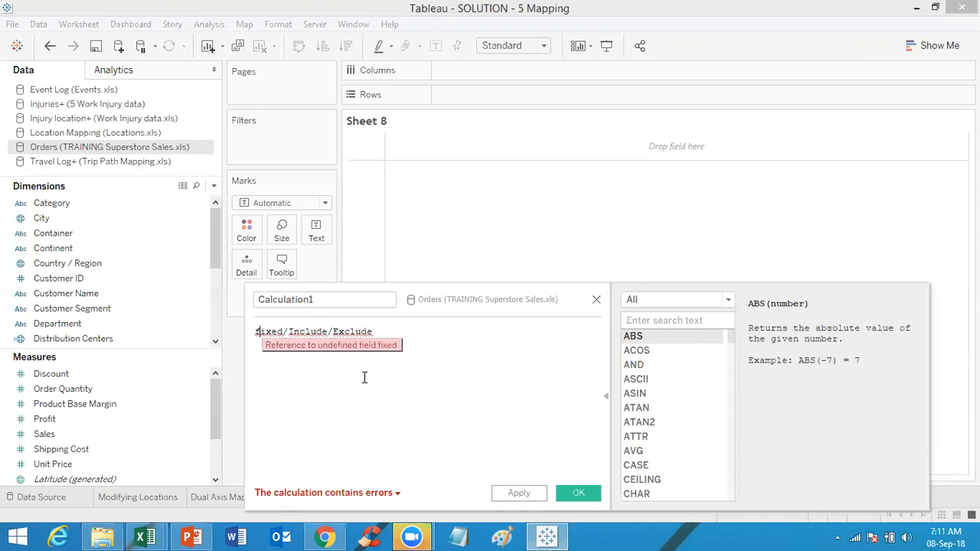
pyautogui.press('Right')
pyautogui.press('Right')
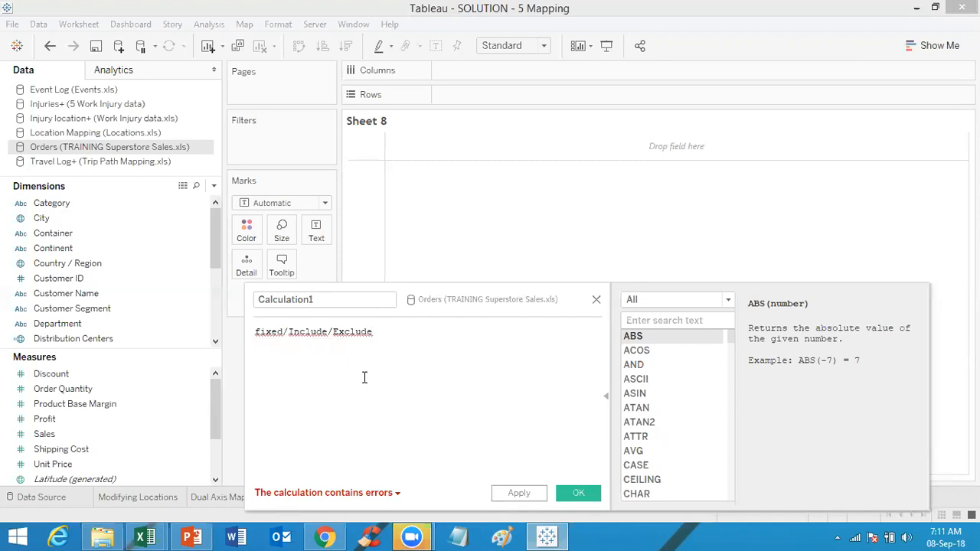
# Step: Extend the text with (LOD Keywords) Dimensionality Level Required Aggregation, fixing the spelling of Aggregation
pyautogui.press('BackSpace')
pyautogui.write('(LOD')
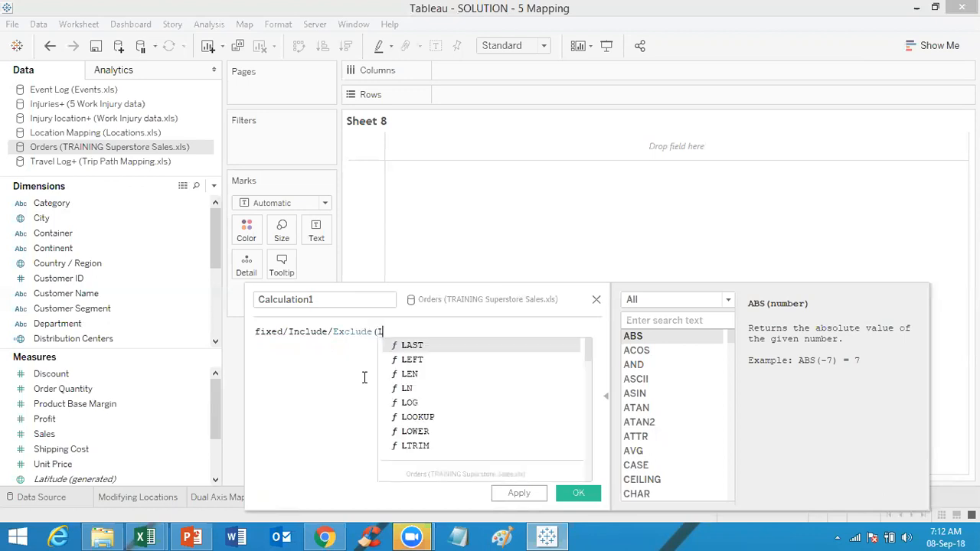
pyautogui.write(' Keywords)')
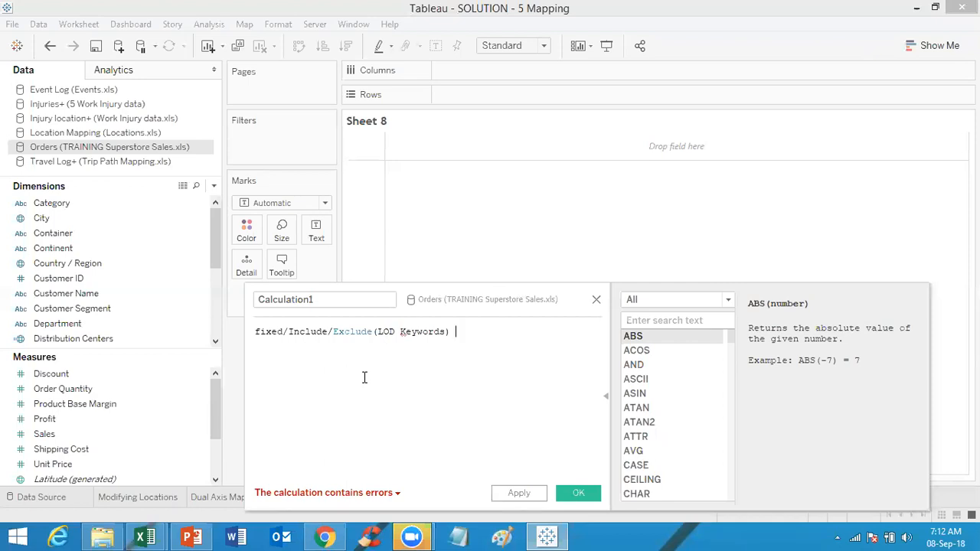
pyautogui.write('Dimensionality')
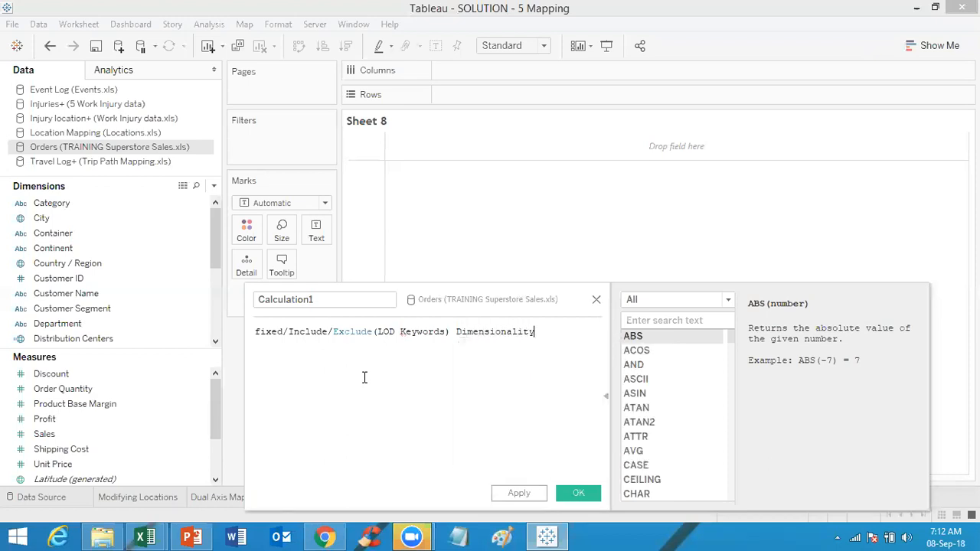
pyautogui.write(' Level')
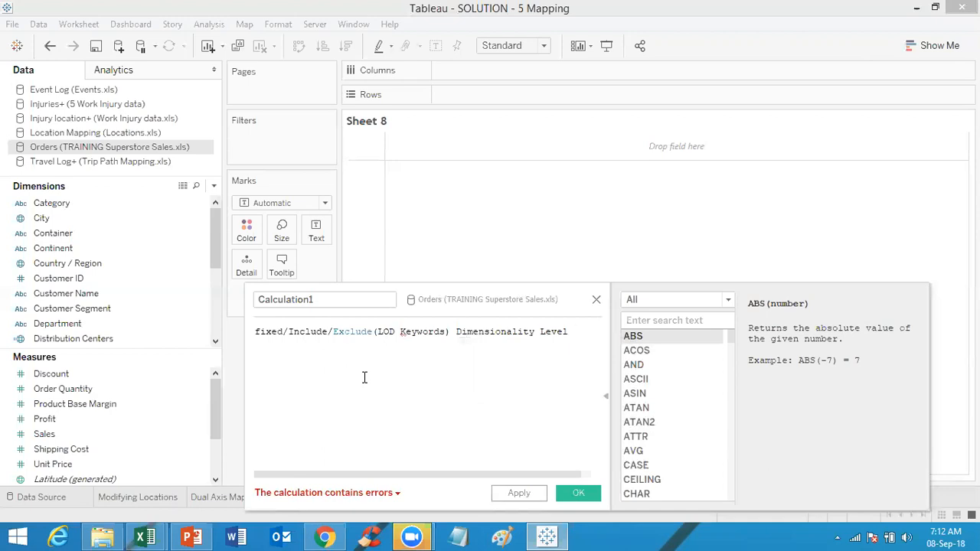
pyautogui.write('Re')
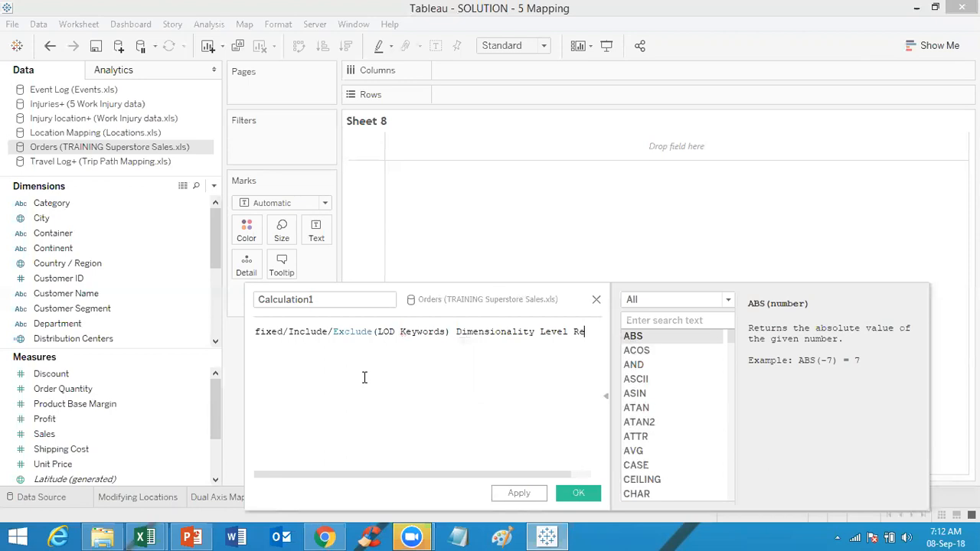
pyautogui.write('quired ')
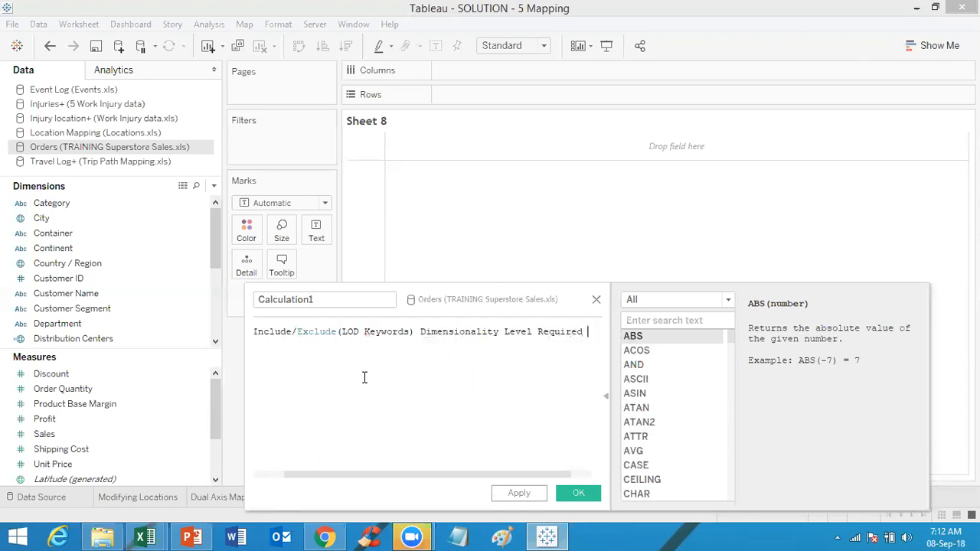
pyautogui.write('Agrr')
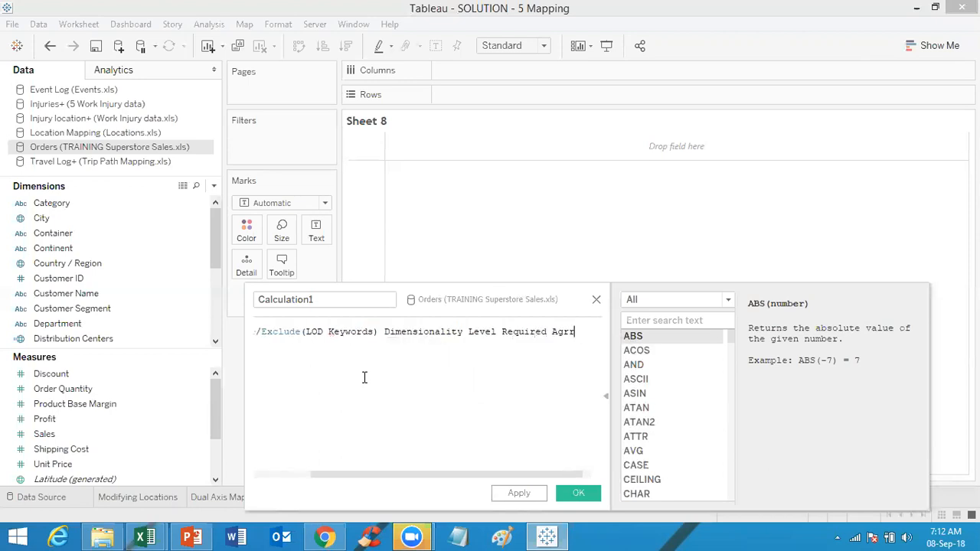
pyautogui.write('egation')
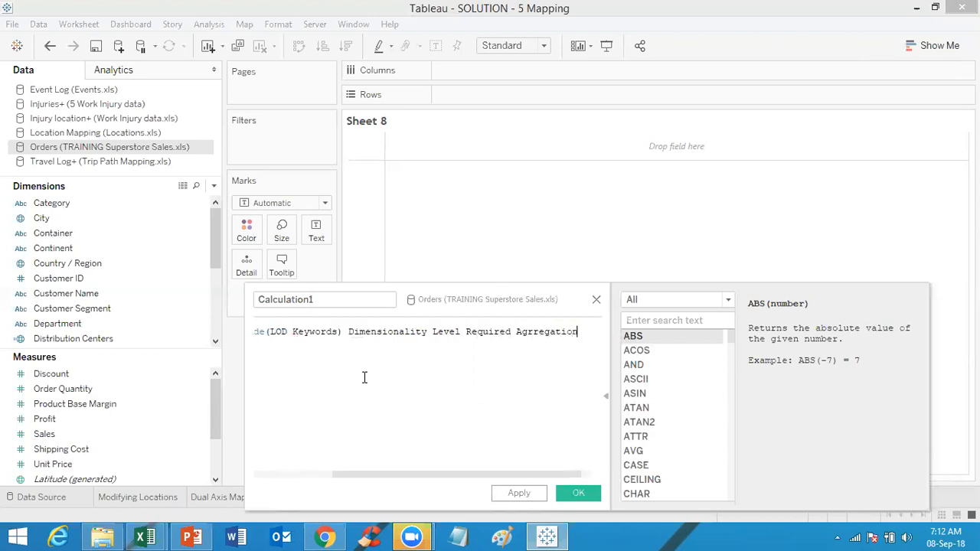
pyautogui.click(530, 333)
pyautogui.write('g')
pyautogui.press('End')
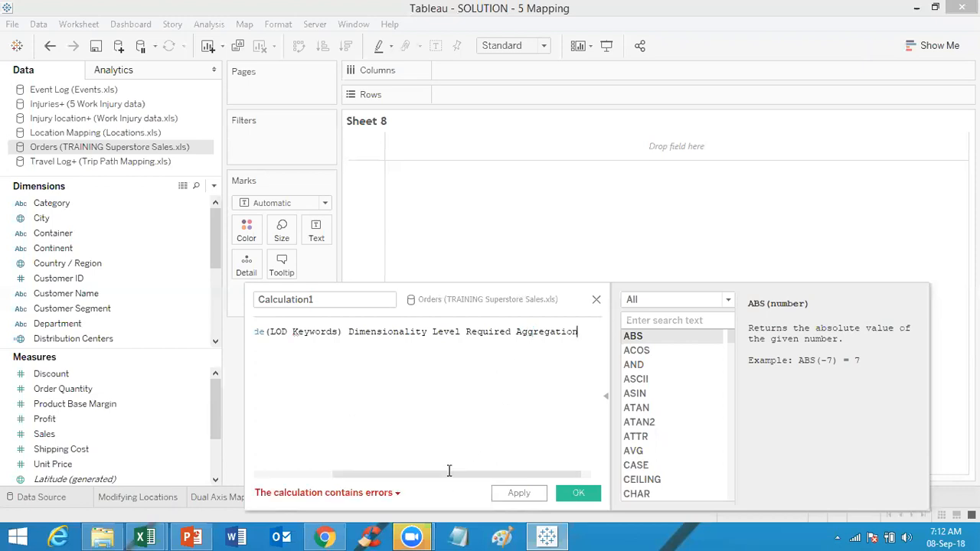
# Step: Turn the descriptive line into a comment by adding // at its start
pyautogui.moveTo(450, 471); pyautogui.dragTo(241, 341)
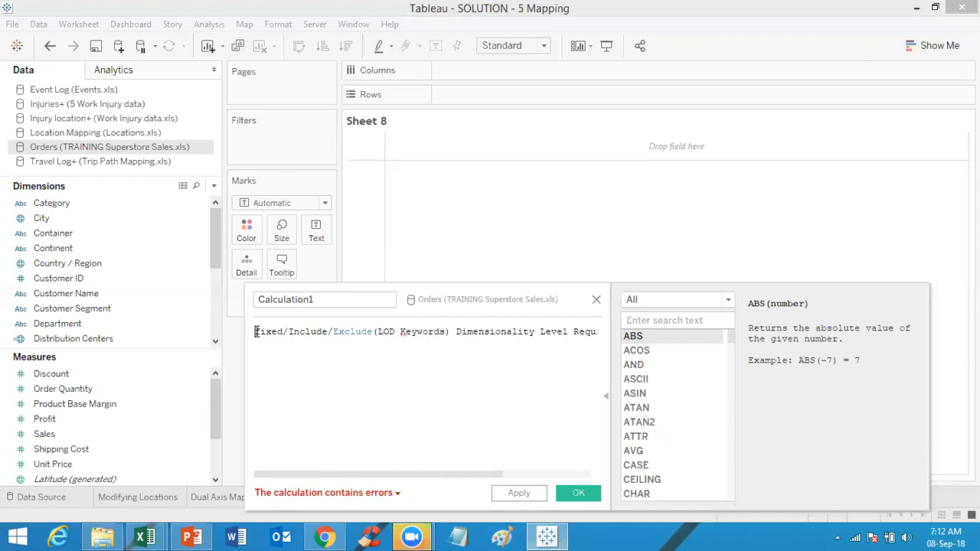
pyautogui.click(256, 331)
pyautogui.write('//')
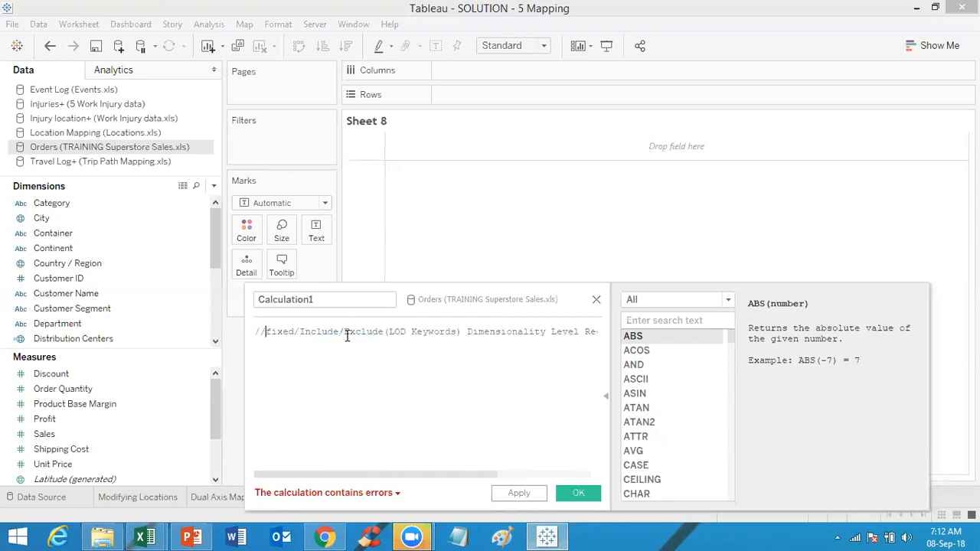
# Step: Start a new line below the commented description in the calculation
pyautogui.moveTo(426, 474); pyautogui.dragTo(466, 474)
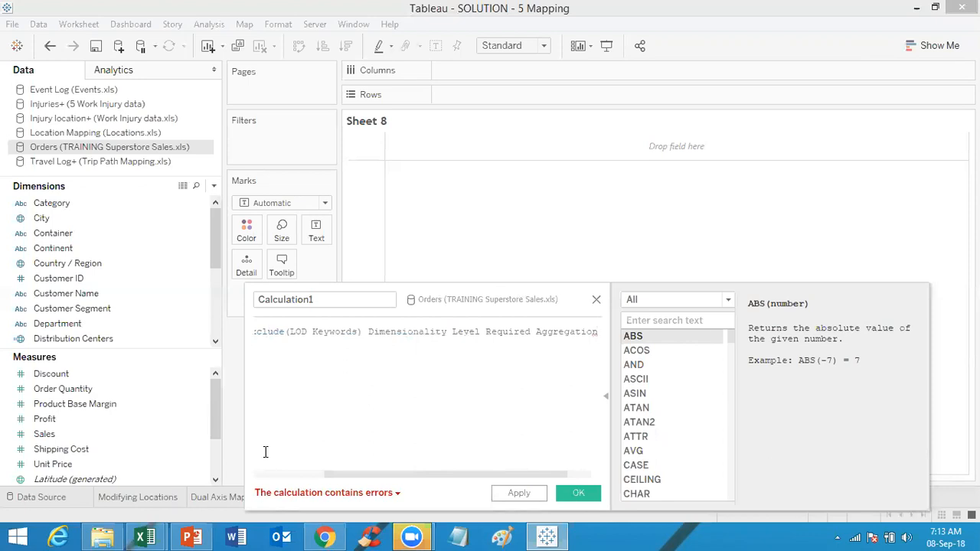
pyautogui.moveTo(342, 480); pyautogui.dragTo(204, 457)
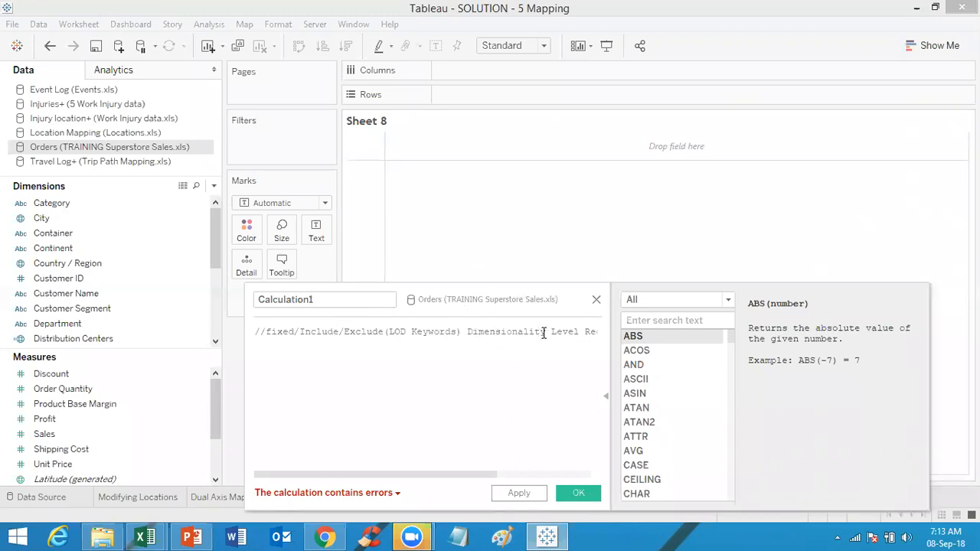
pyautogui.moveTo(463, 476); pyautogui.dragTo(547, 472)
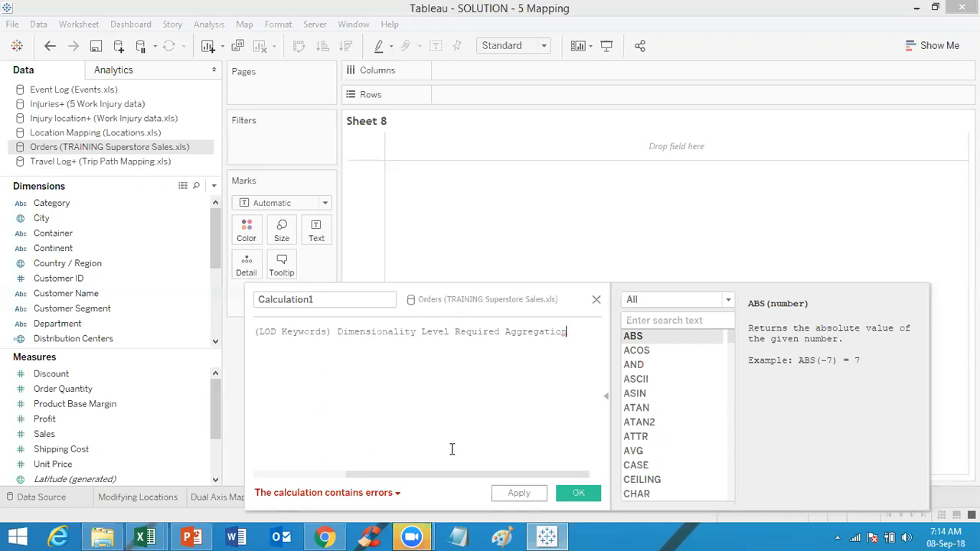
pyautogui.moveTo(426, 474); pyautogui.dragTo(289, 494)
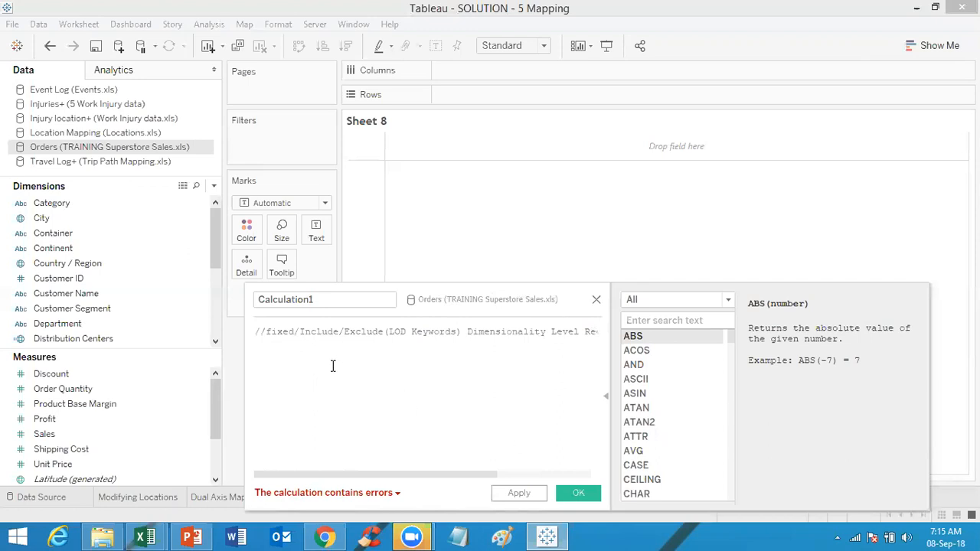
pyautogui.click(283, 352)
pyautogui.hotkey('ctrl', 'a')
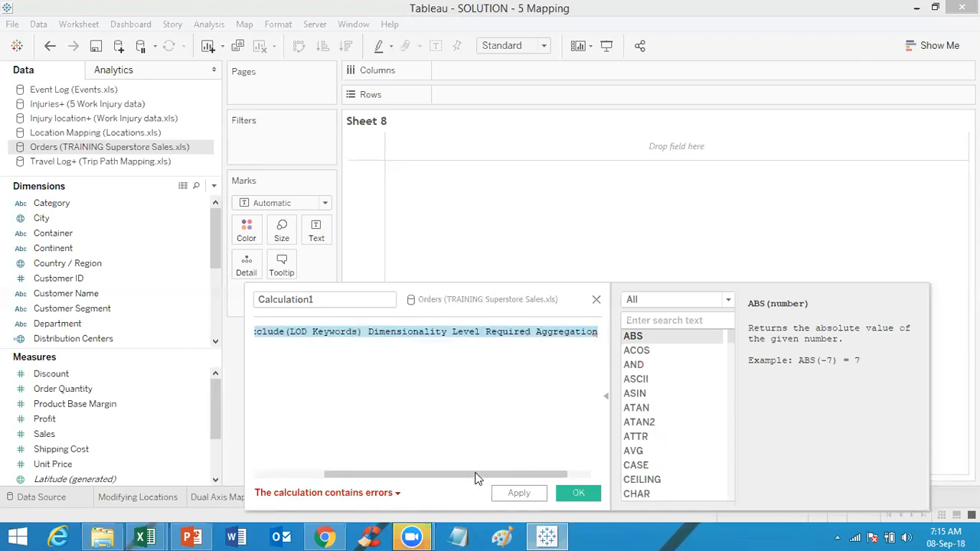
pyautogui.click(280, 475)
pyautogui.click(294, 364)
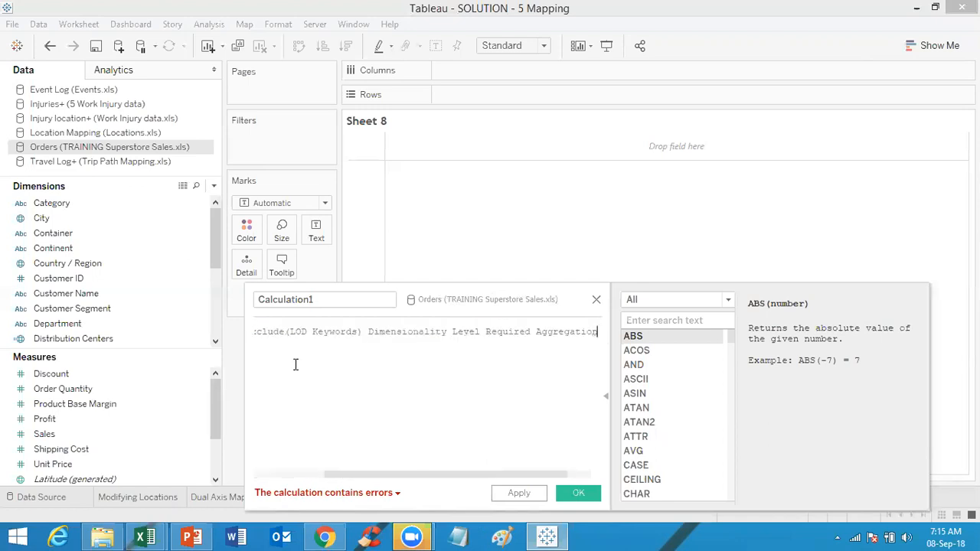
pyautogui.press('Return')
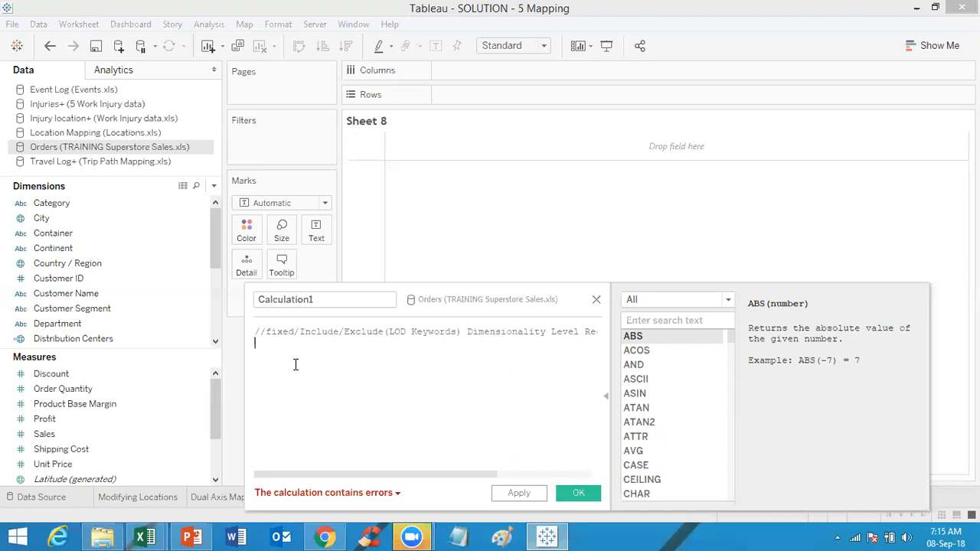
# Step: Begin a FIXED expression on the new line, fixing it on the Customer ID field
pyautogui.write('{')
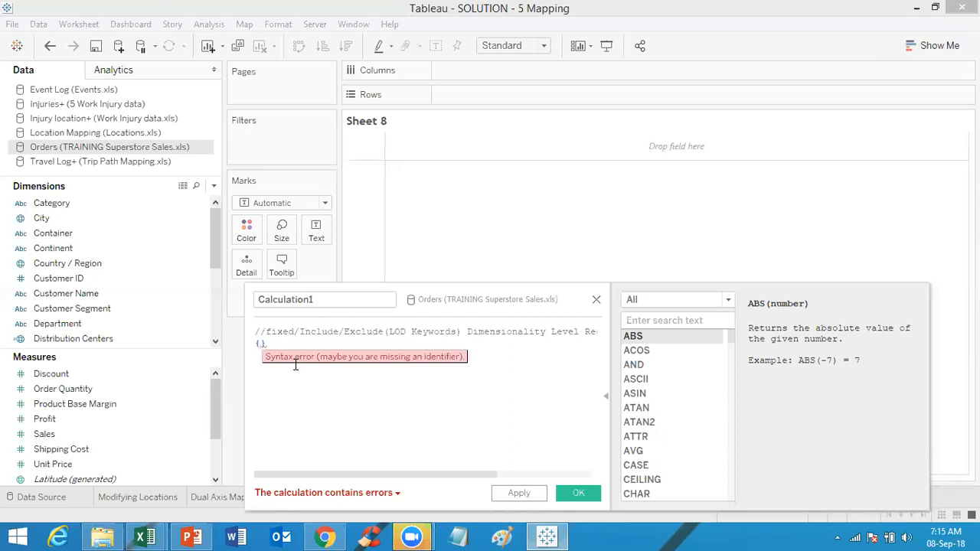
pyautogui.write('f')
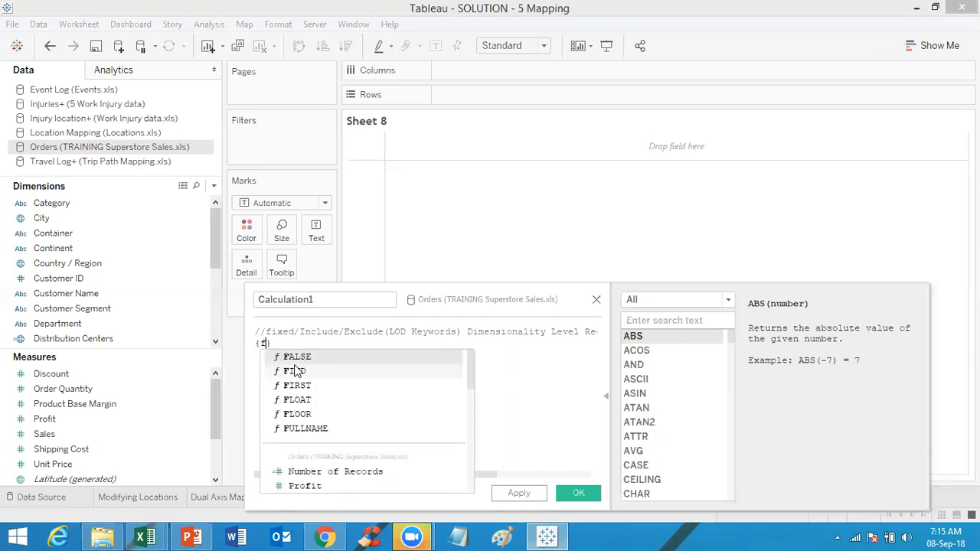
pyautogui.write('ixed')
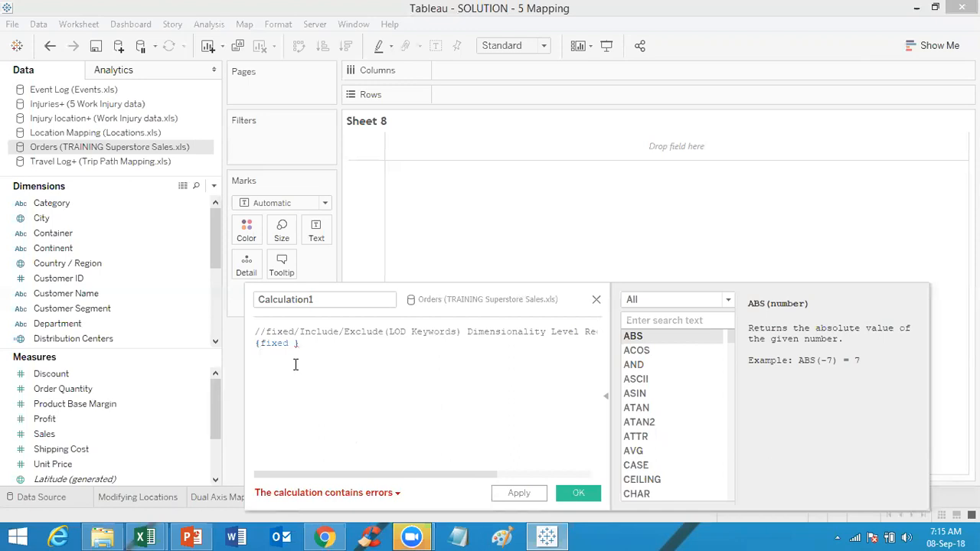
pyautogui.write(' custo')
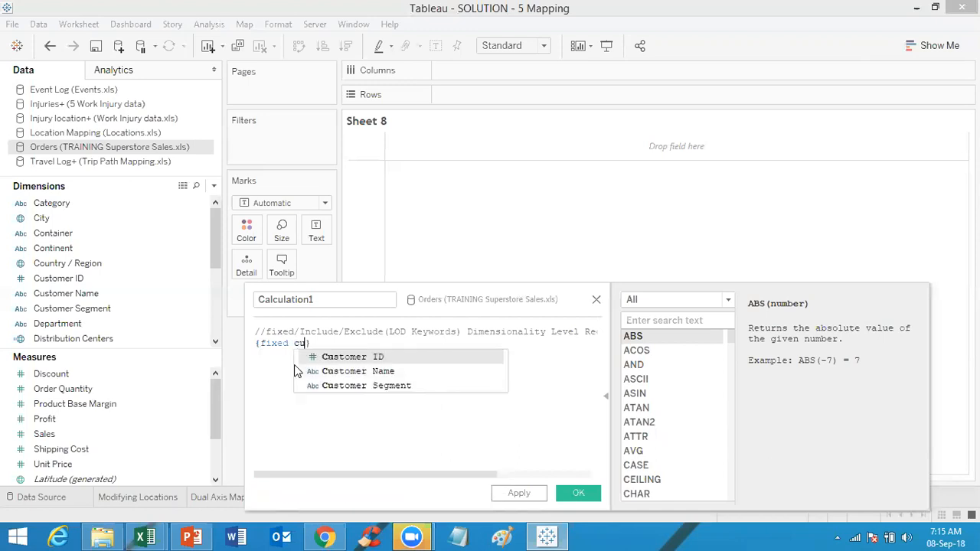
pyautogui.write('mer')
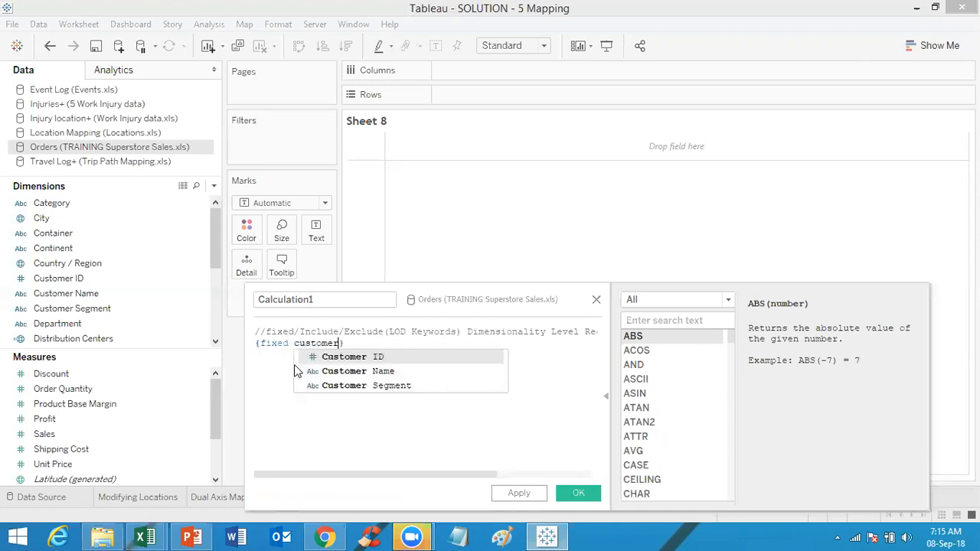
pyautogui.click(377, 357)
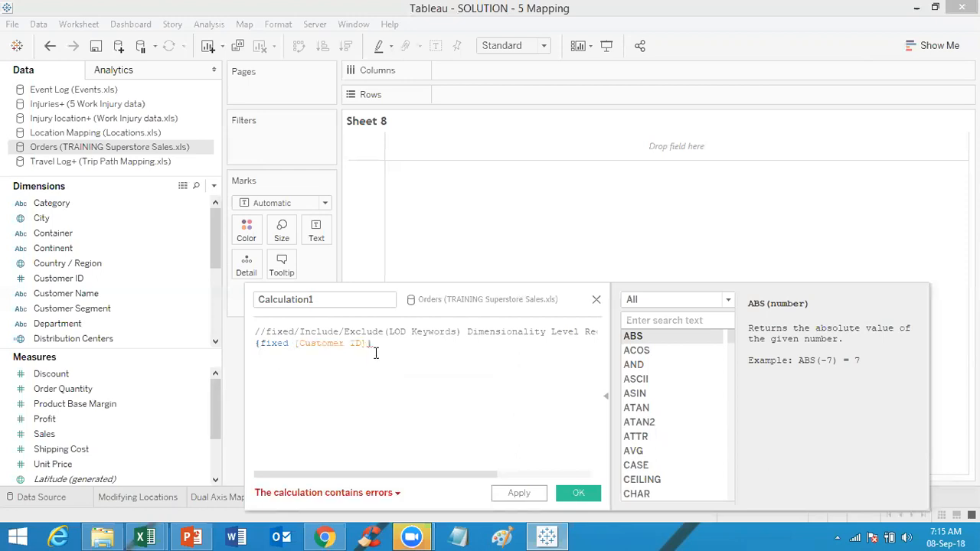
# Step: Complete the expression with :sum([Sales]) so it reads {fixed [Customer ID]:sum([Sales])}
pyautogui.write(':sum')
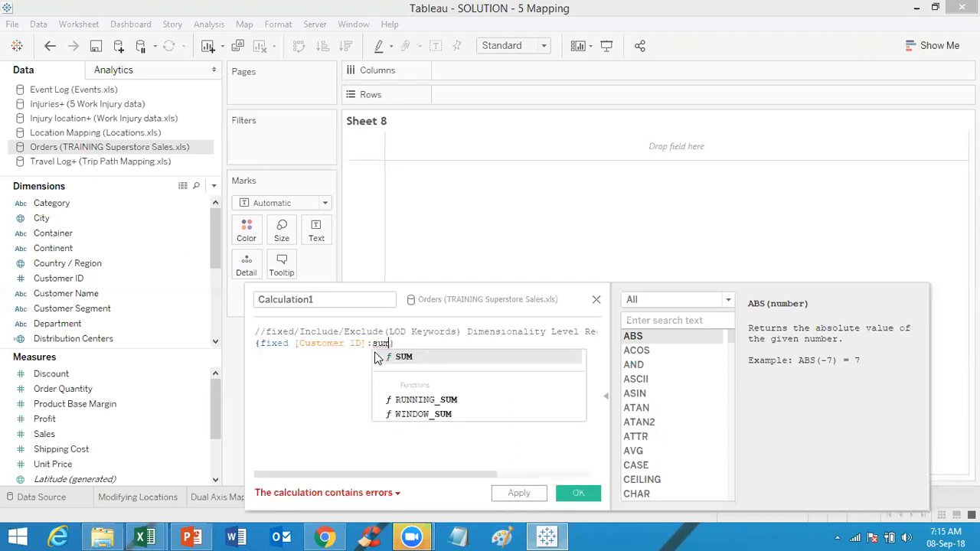
pyautogui.write('()')
pyautogui.press('Left')
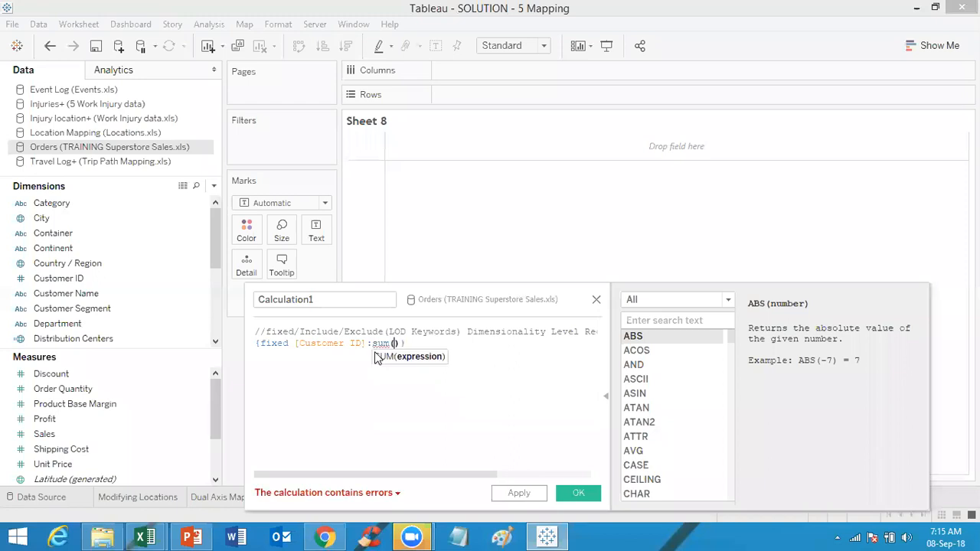
pyautogui.write('sales')
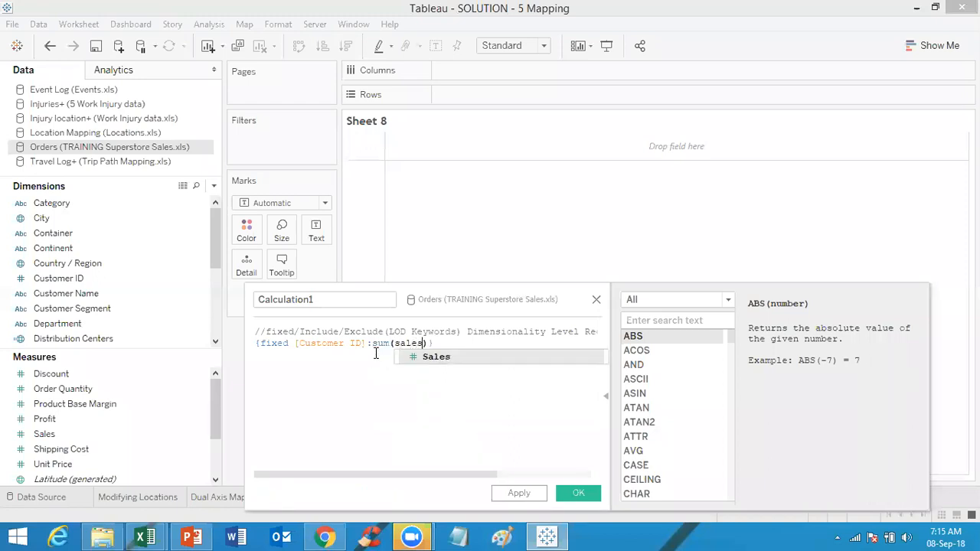
pyautogui.click(457, 354)
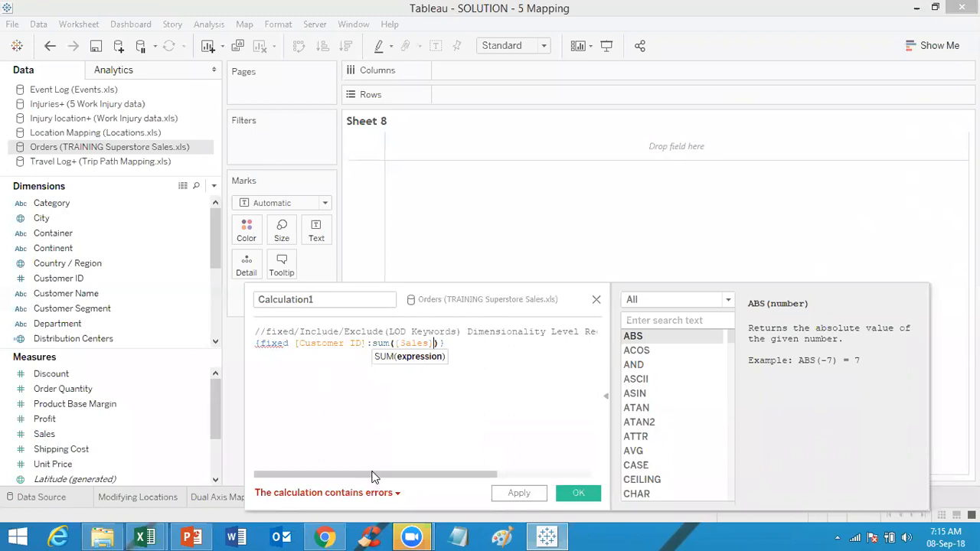
pyautogui.moveTo(373, 477); pyautogui.dragTo(282, 459)
pyautogui.write(')')
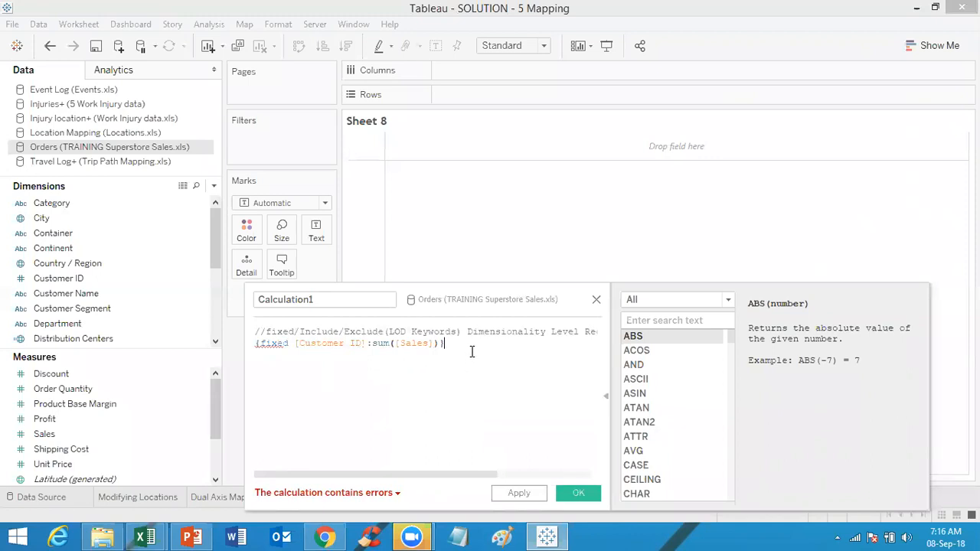
# Step: Close the calculation editor without saving the expression
pyautogui.moveTo(265, 344)
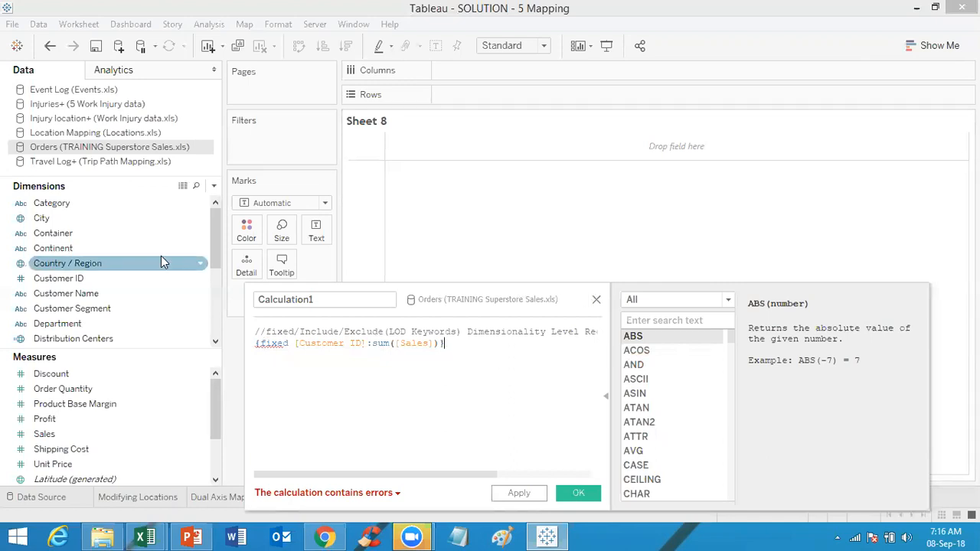
pyautogui.moveTo(213, 227); pyautogui.dragTo(216, 300)
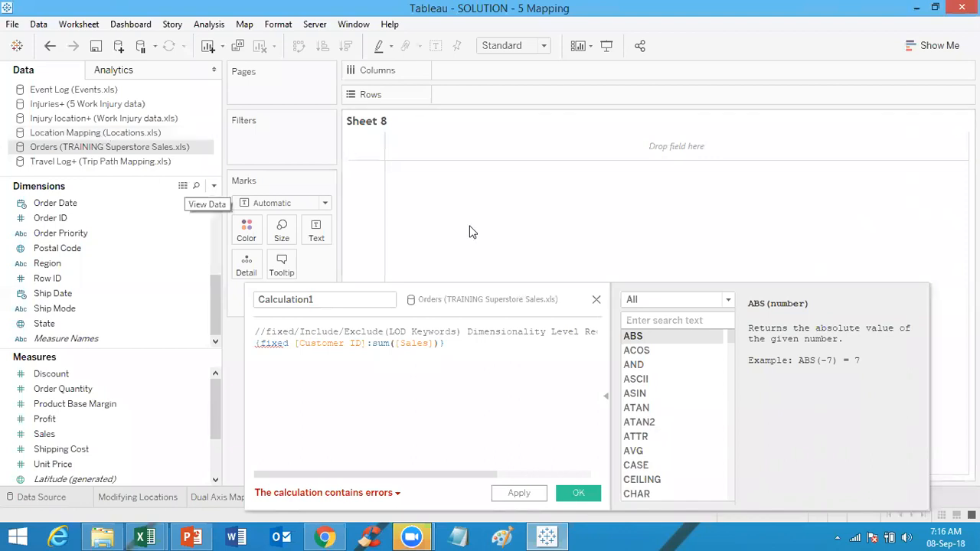
pyautogui.click(504, 435)
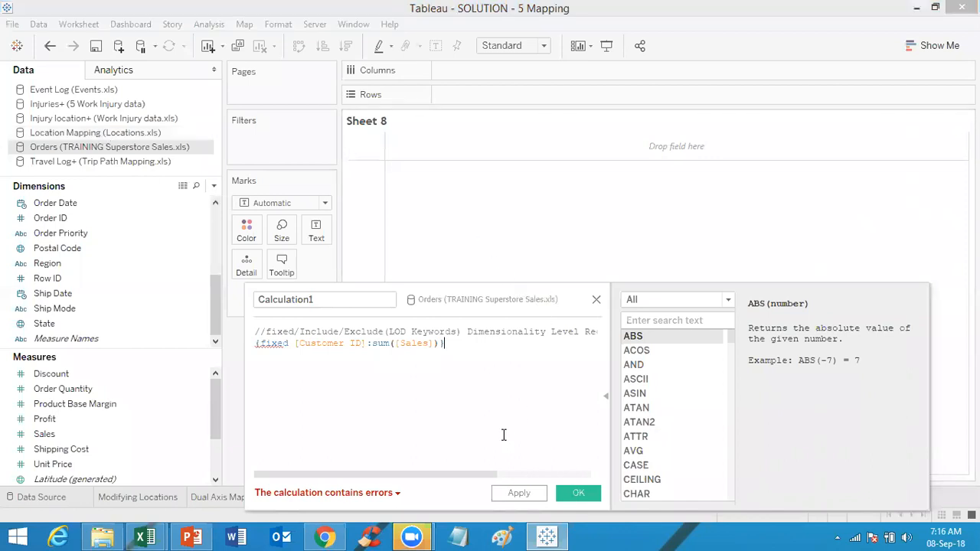
pyautogui.click(597, 301)
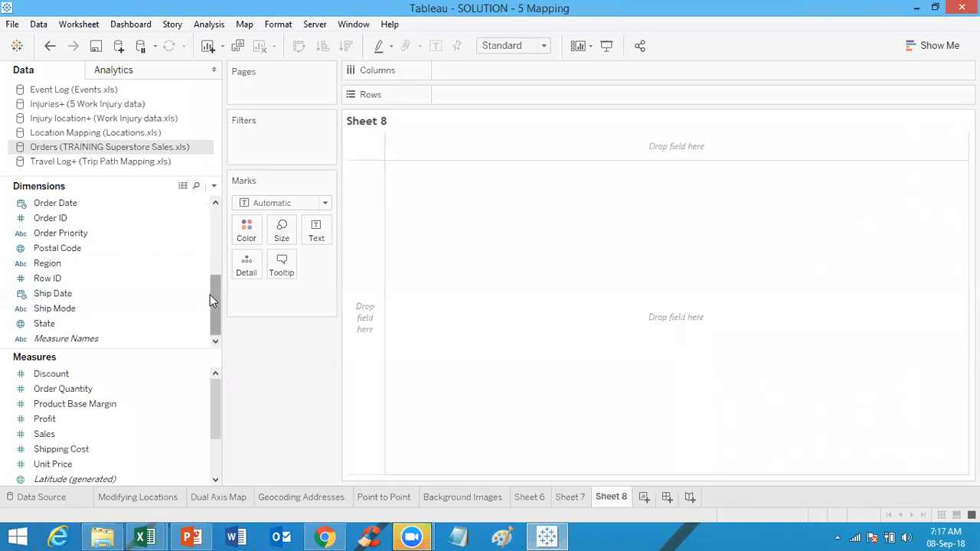
# Step: Build a text table with Department and Category on Rows and Sales as the text mark
pyautogui.click(212, 260)
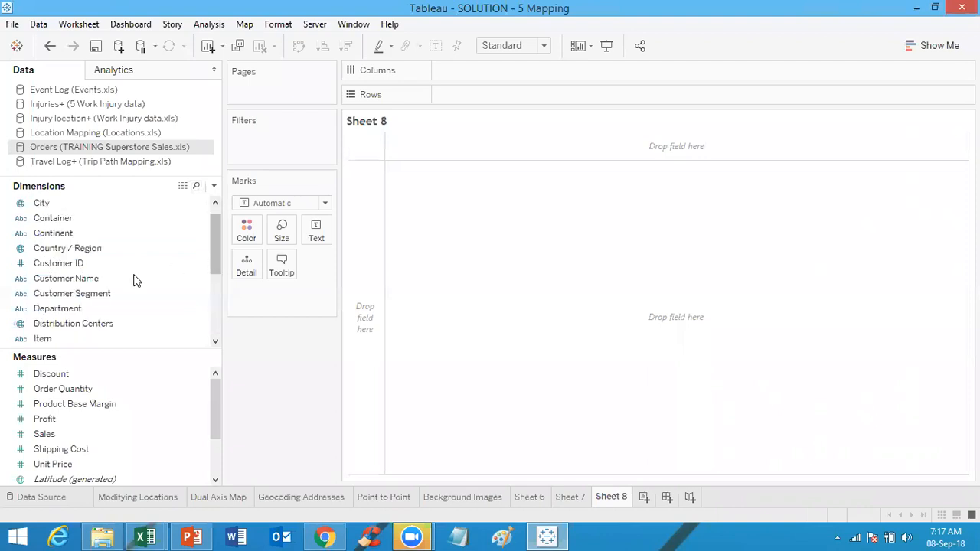
pyautogui.moveTo(112, 304); pyautogui.dragTo(510, 93)
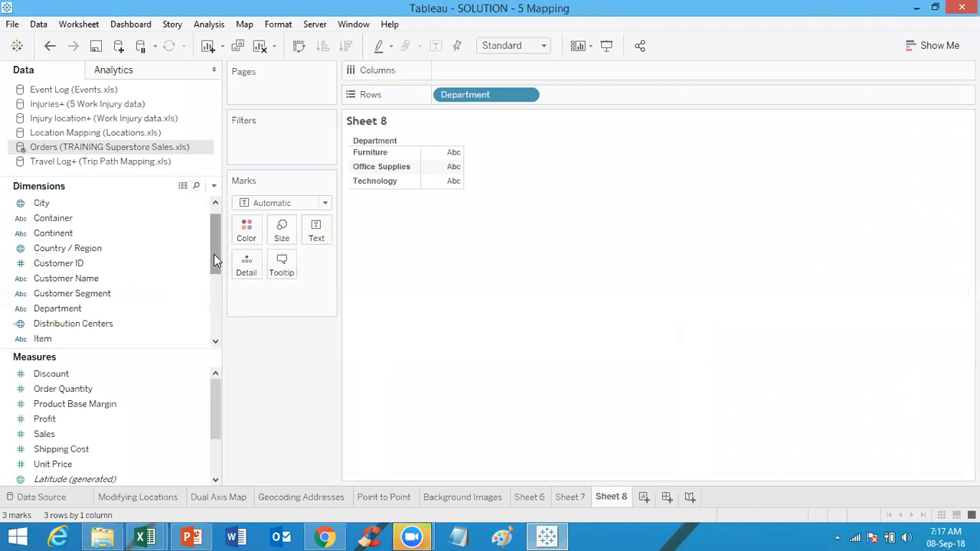
pyautogui.scroll(2, 209, 228)
pyautogui.moveTo(118, 205); pyautogui.dragTo(668, 98)
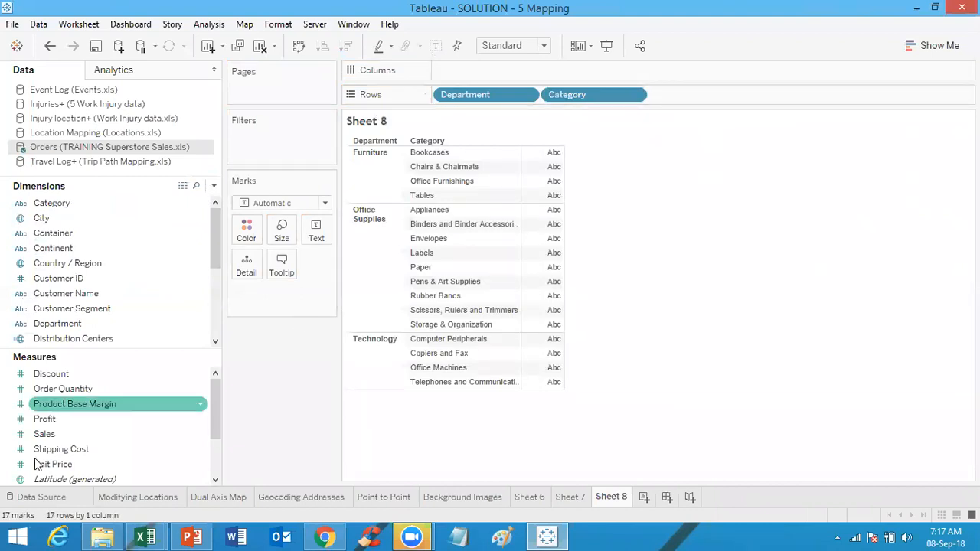
pyautogui.moveTo(46, 442); pyautogui.dragTo(307, 240)
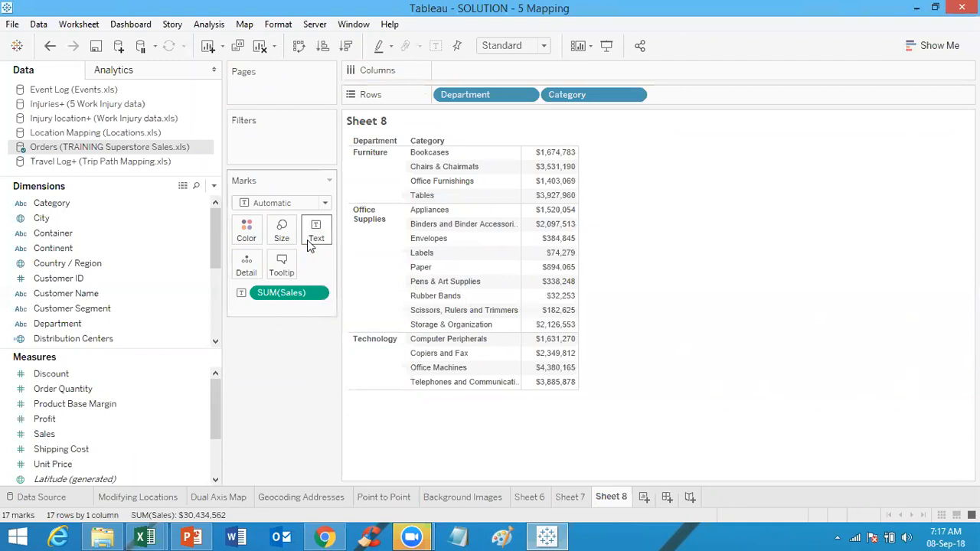
# Step: Create a new calculated field named Dept_sales
pyautogui.click(215, 188)
pyautogui.click(195, 202)
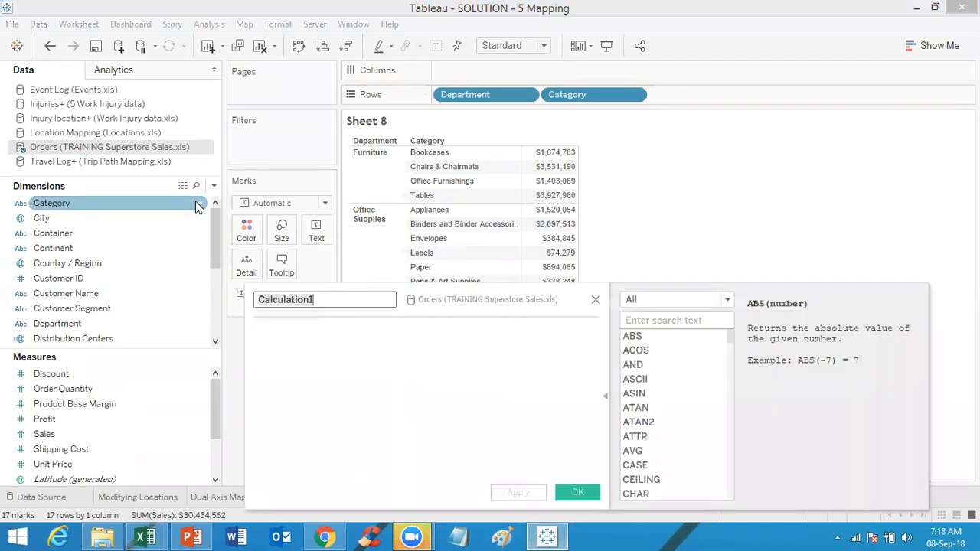
pyautogui.write('D')
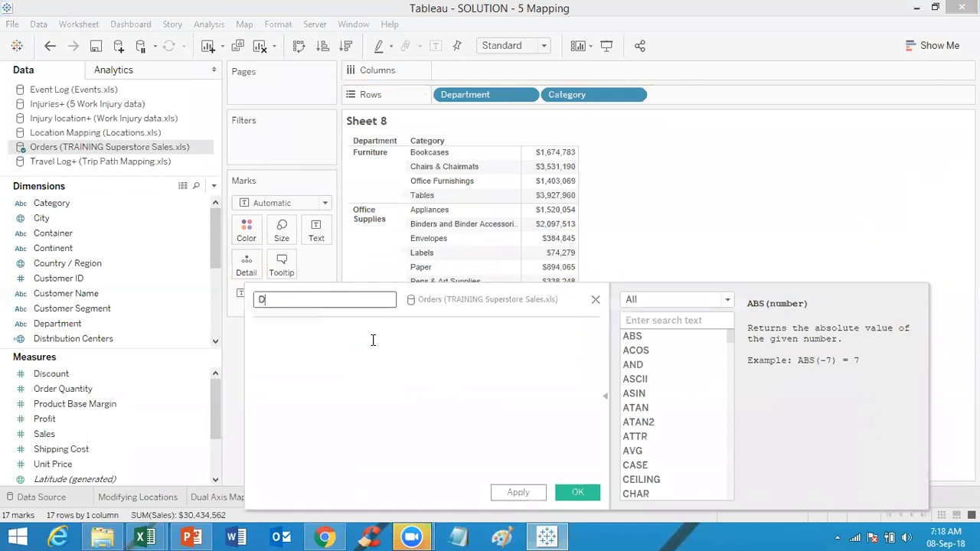
pyautogui.write('ept_sales')
pyautogui.click(330, 353)
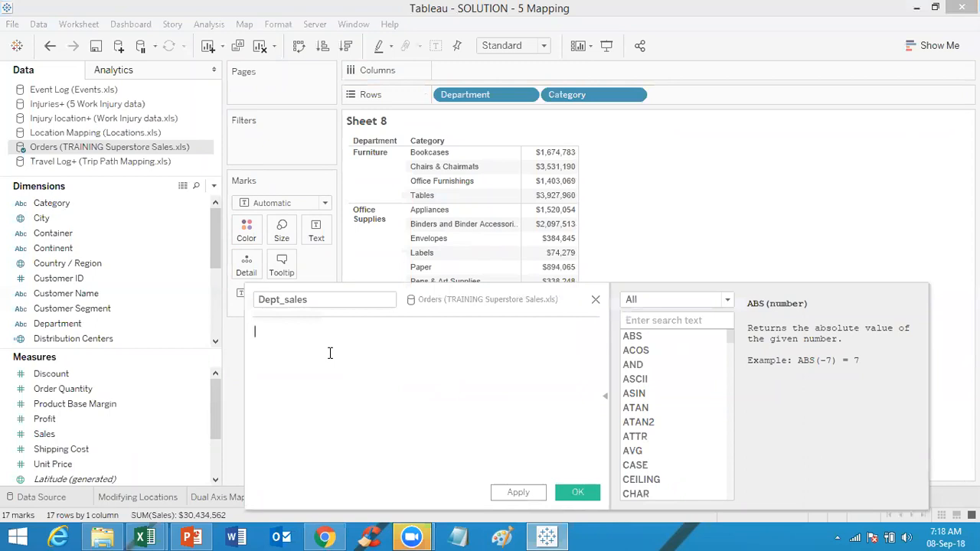
# Step: Enter the formula {Fixed [Department]: sum([Sales])} and save the calculated field
pyautogui.write('{}')
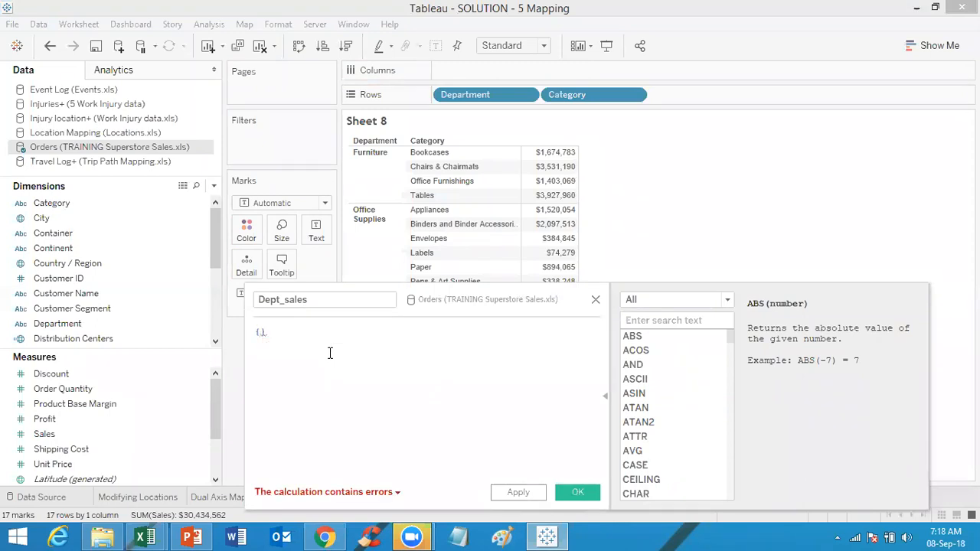
pyautogui.write('Fixed')
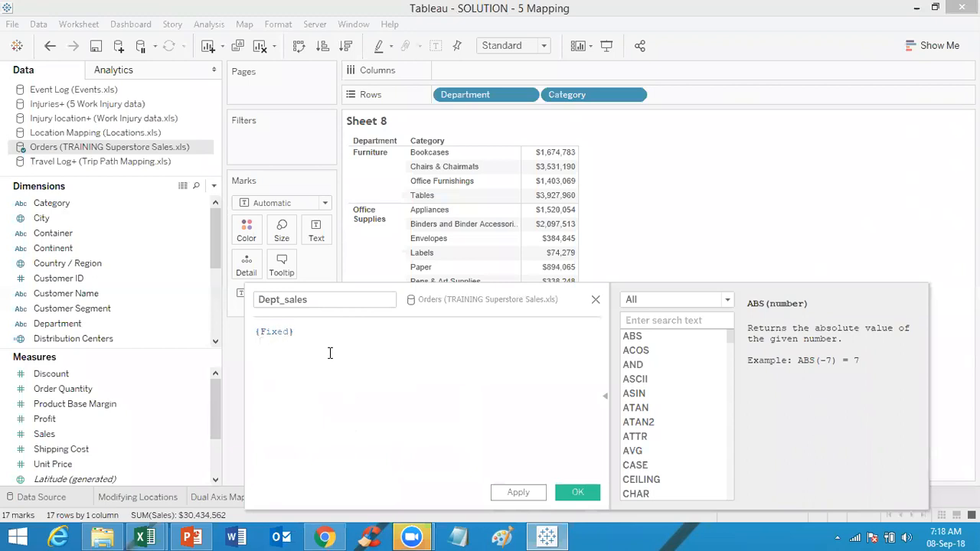
pyautogui.write(' depart')
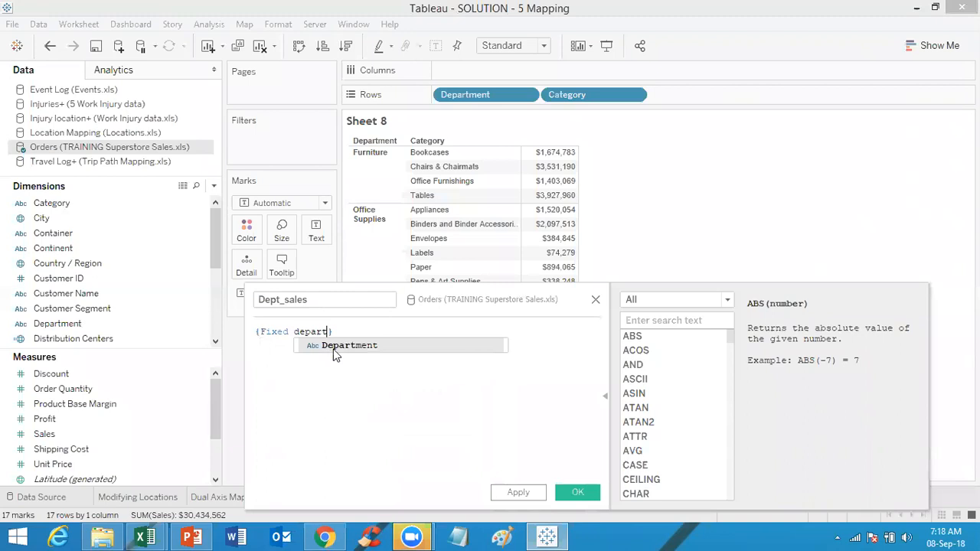
pyautogui.click(350, 345)
pyautogui.write(':')
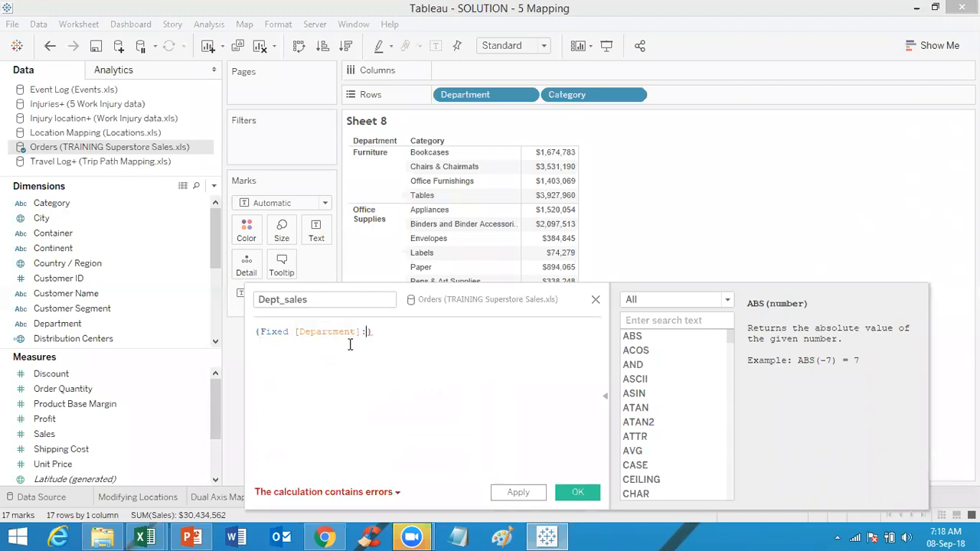
pyautogui.write(' sum')
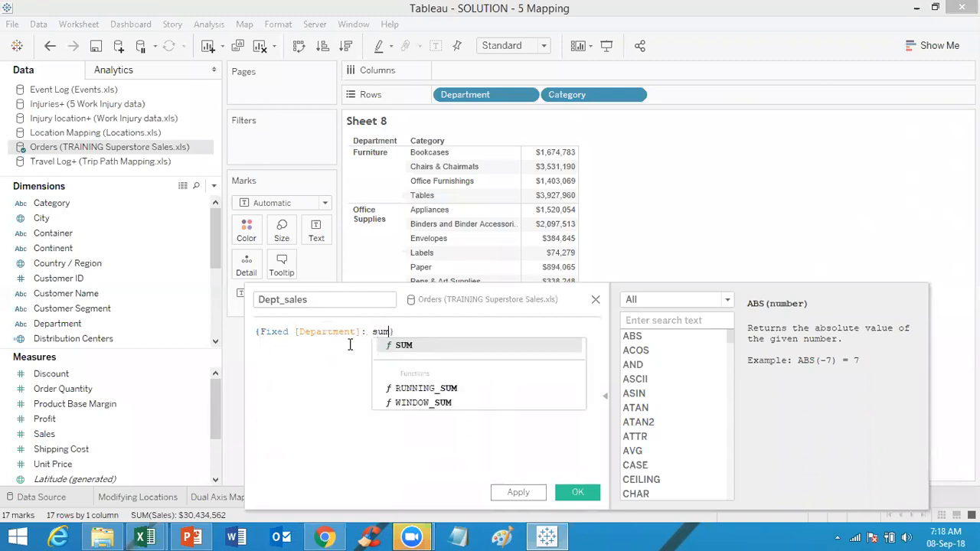
pyautogui.write('(')
pyautogui.write('sa')
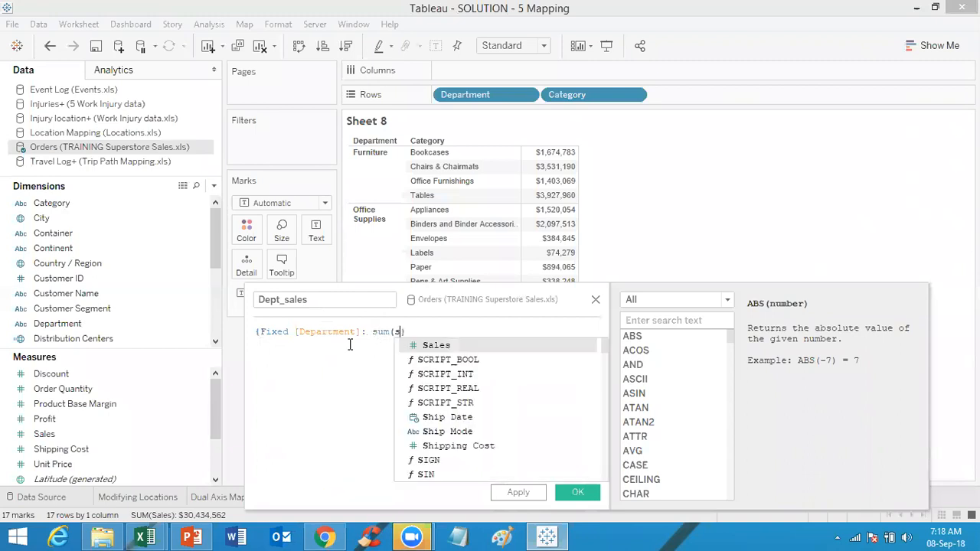
pyautogui.click(434, 355)
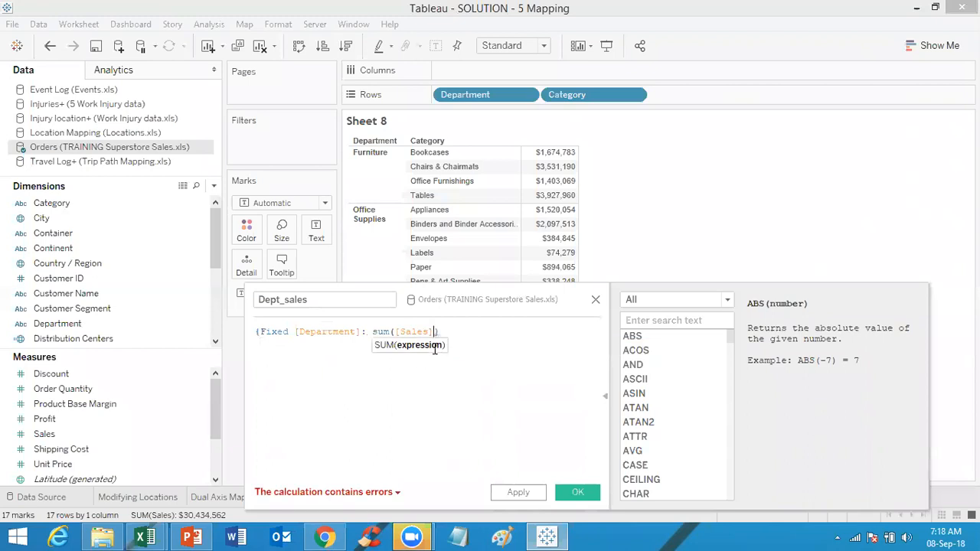
pyautogui.write('}')
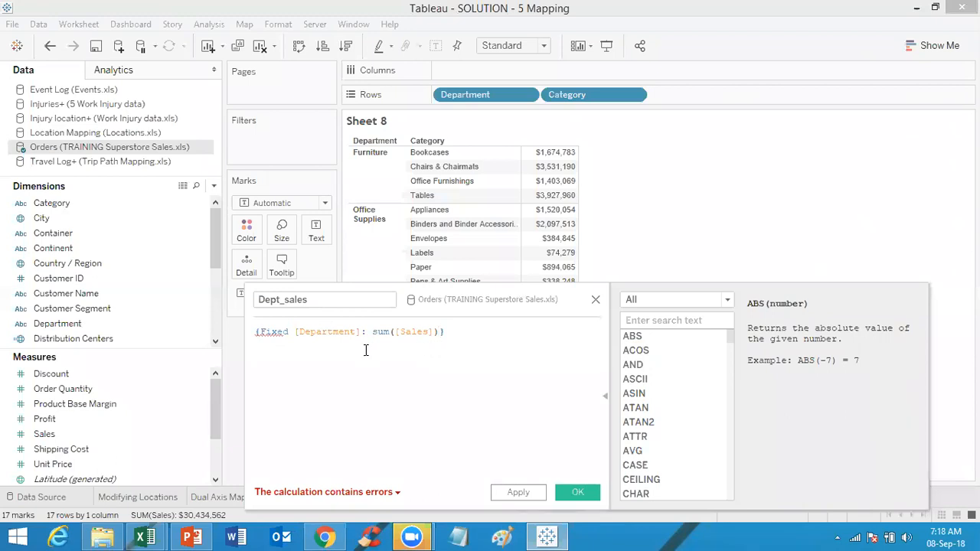
pyautogui.moveTo(267, 334)
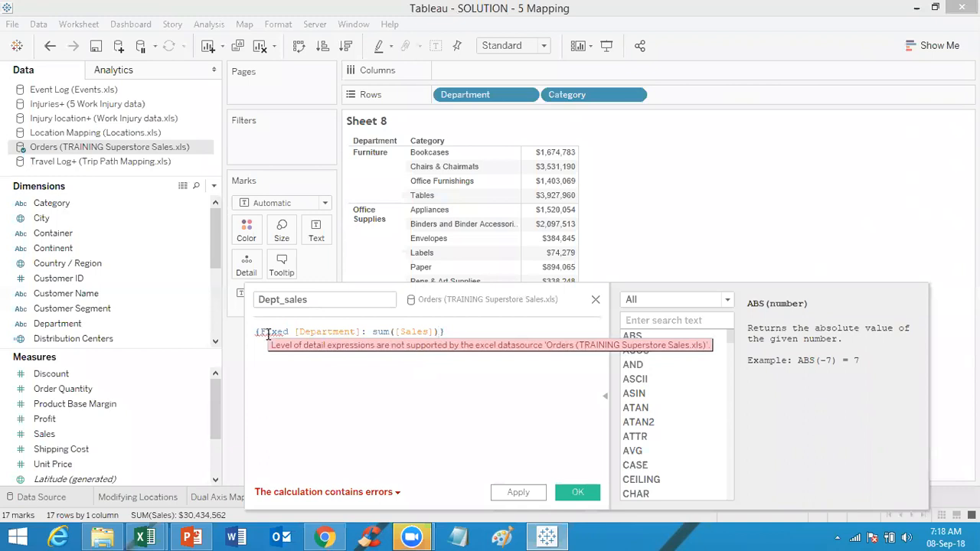
pyautogui.tripleClick(457, 332)
pyautogui.hotkey('ctrl', 'c')
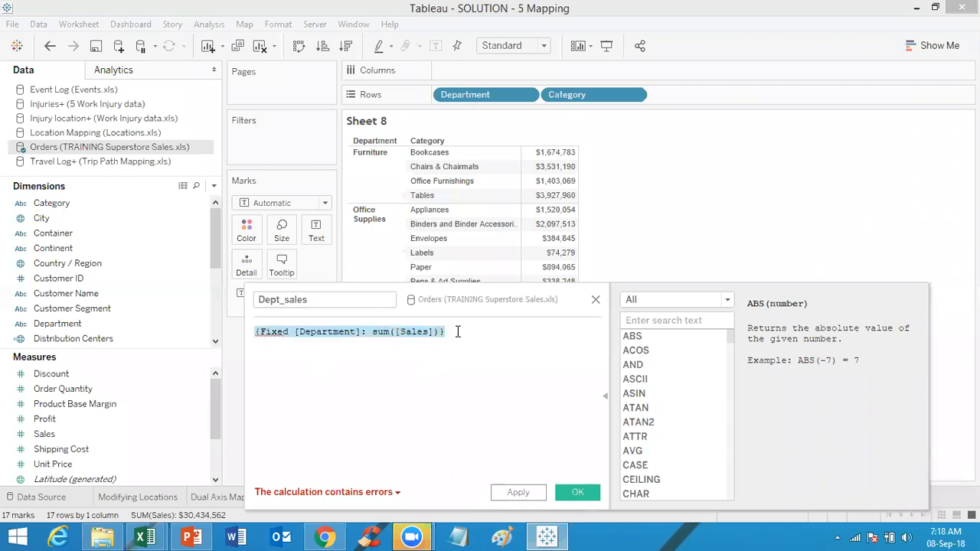
pyautogui.click(587, 493)
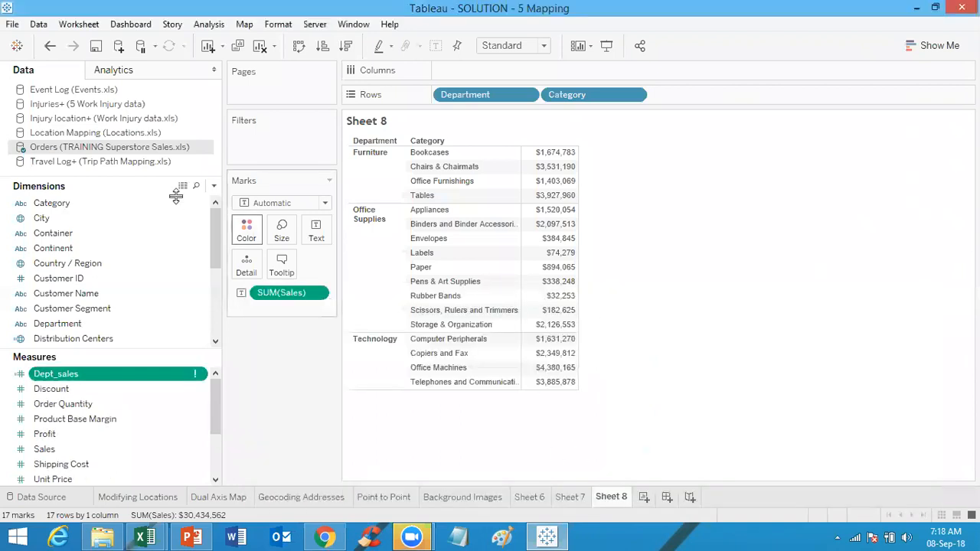
# Step: Extract the Orders data source with all rows
pyautogui.rightClick(164, 145)
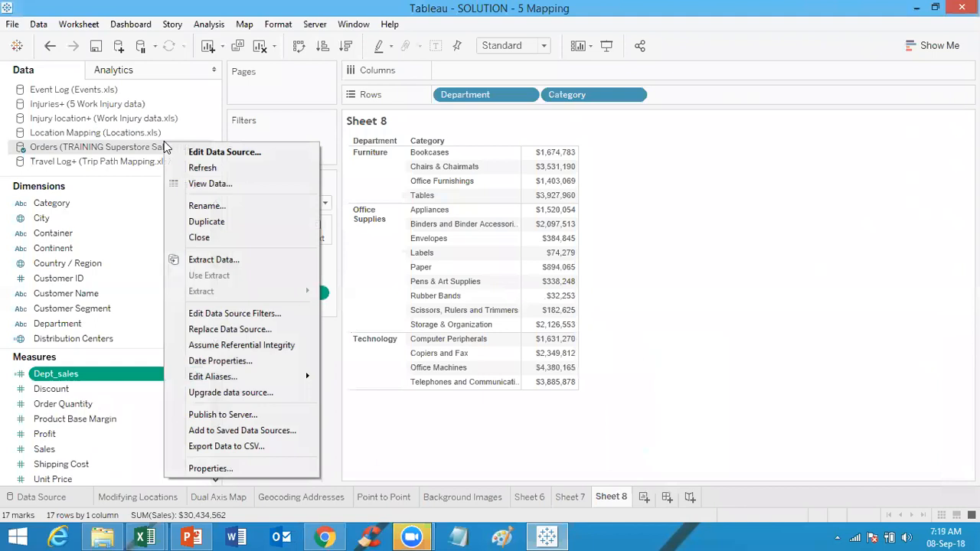
pyautogui.click(225, 260)
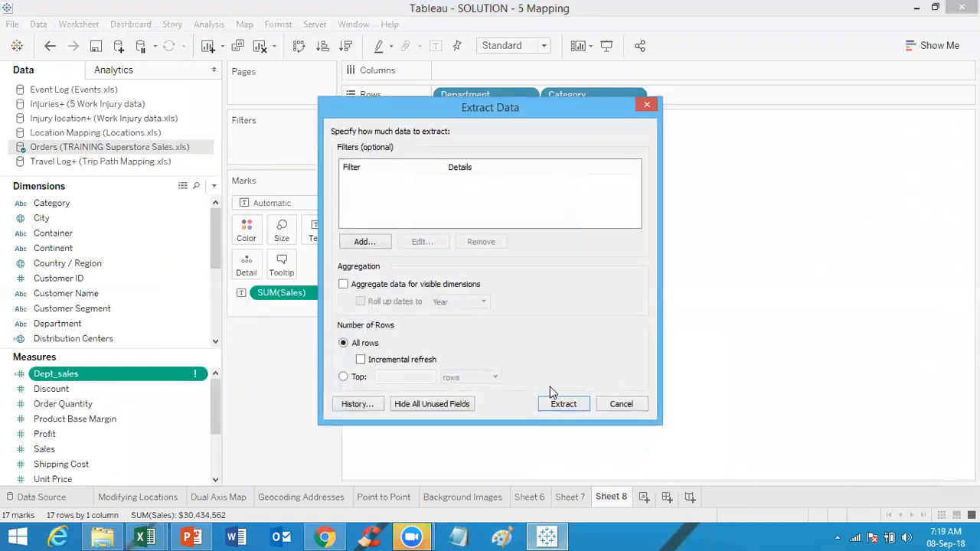
pyautogui.click(563, 404)
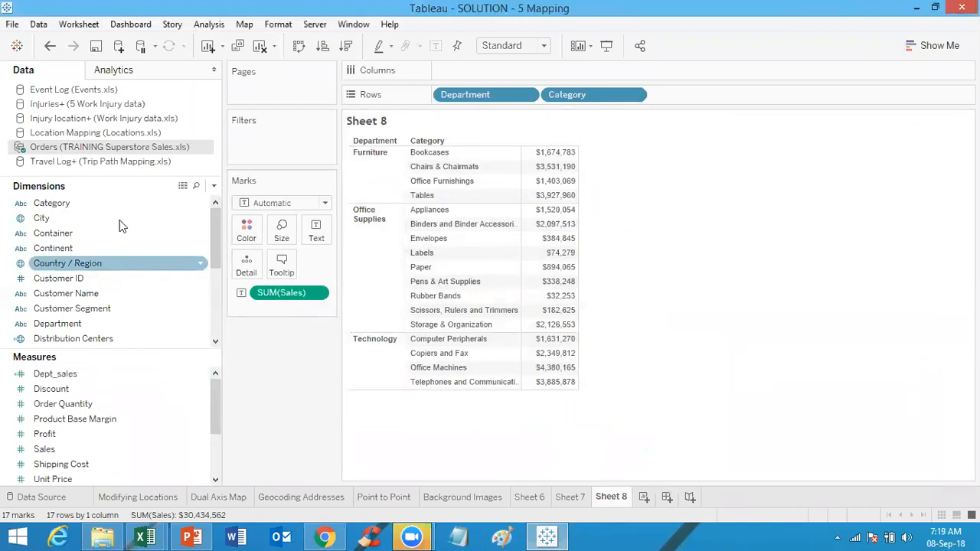
# Step: Create a calculated field named Dept_sales 2 with the formula {Fixed [Department]: sum([Sales])}
pyautogui.click(214, 185)
pyautogui.click(178, 203)
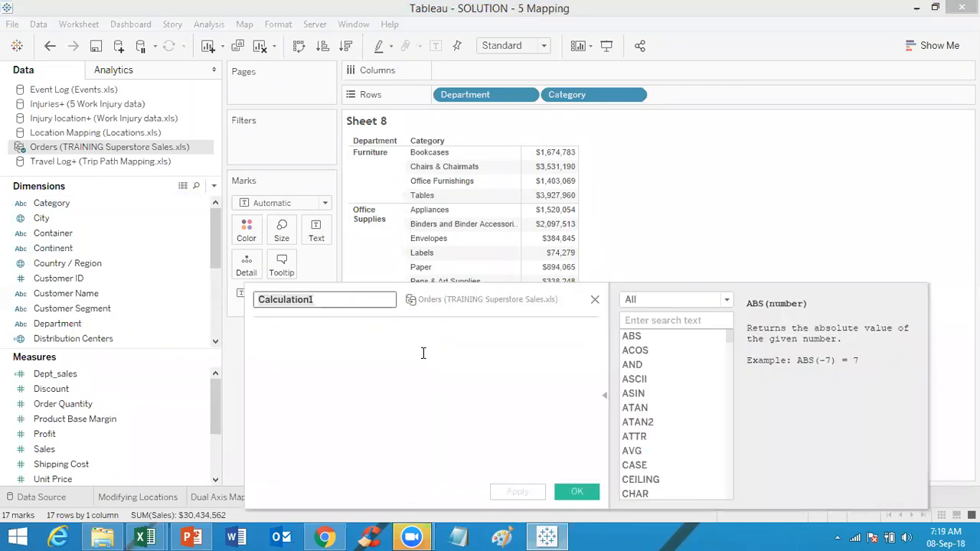
pyautogui.hotkey('ctrl', 'v')
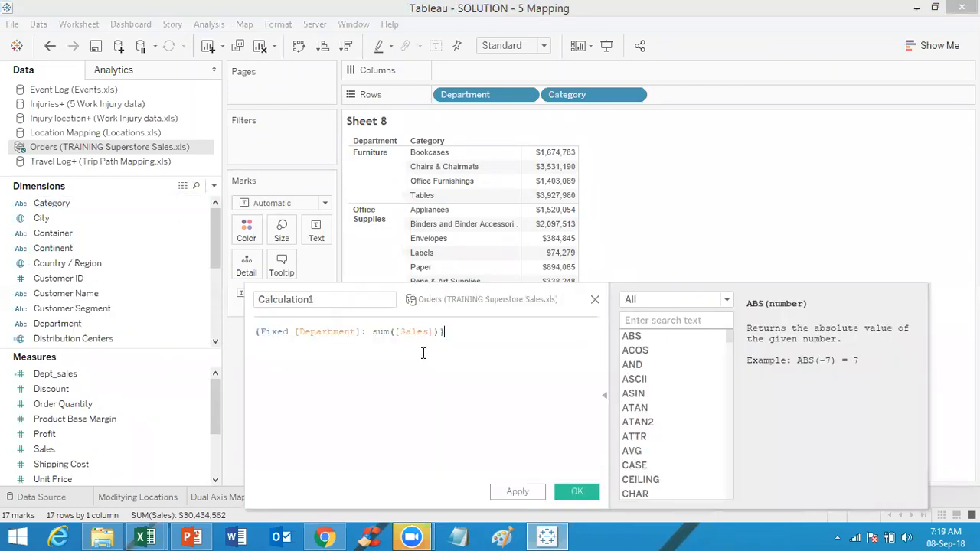
pyautogui.doubleClick(340, 309)
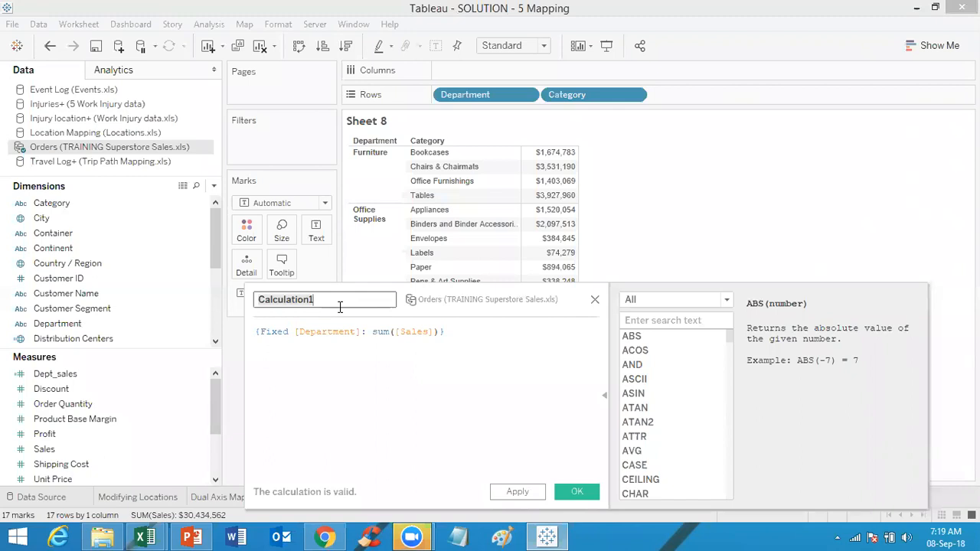
pyautogui.write('Dept')
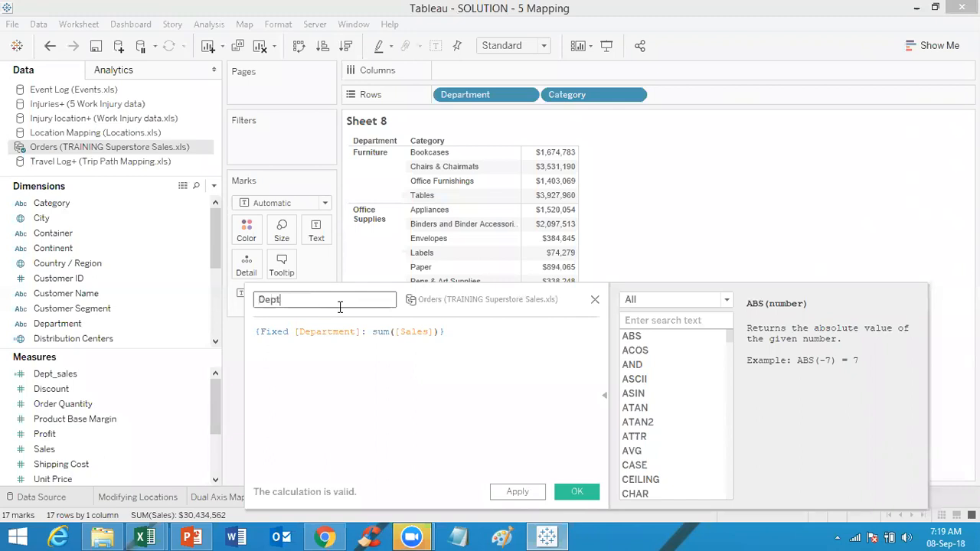
pyautogui.write('_sales')
pyautogui.click(320, 399)
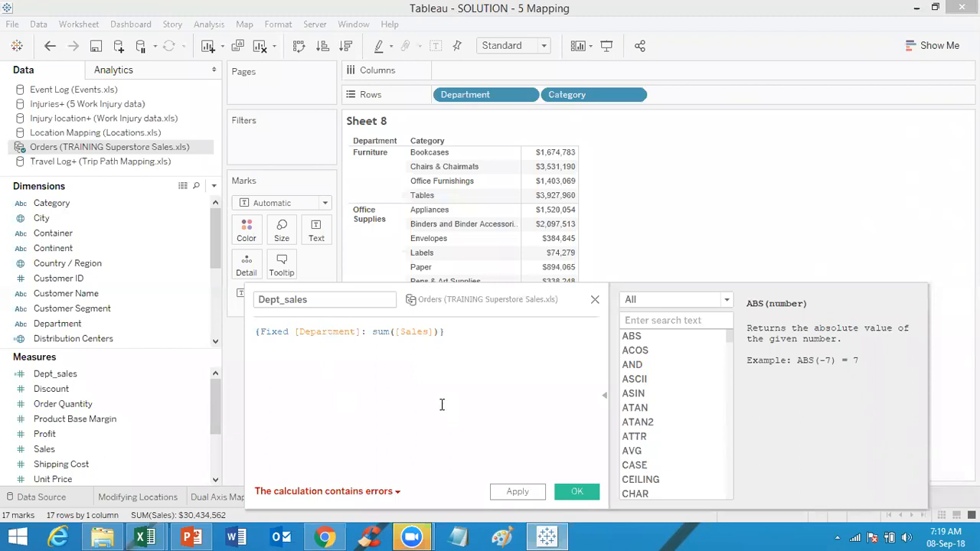
pyautogui.click(321, 300)
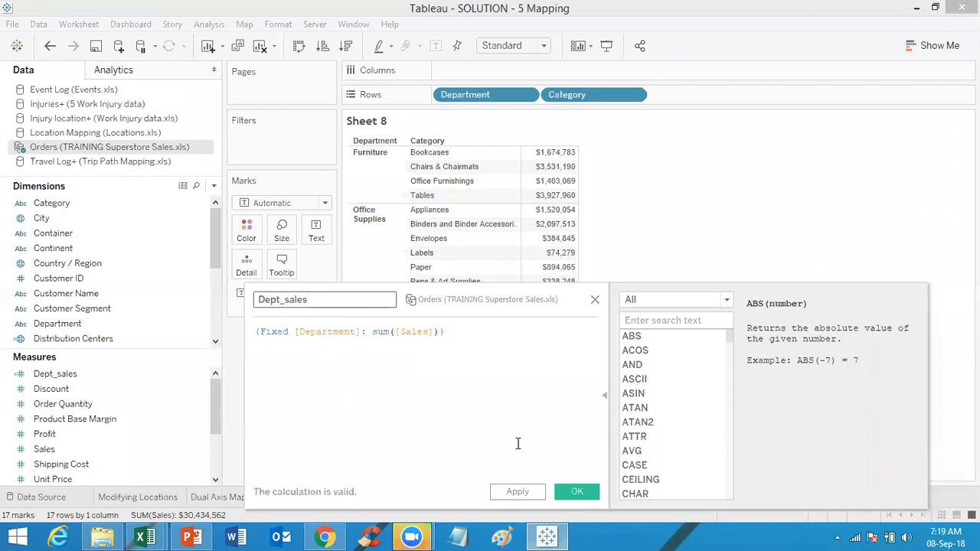
pyautogui.write('2')
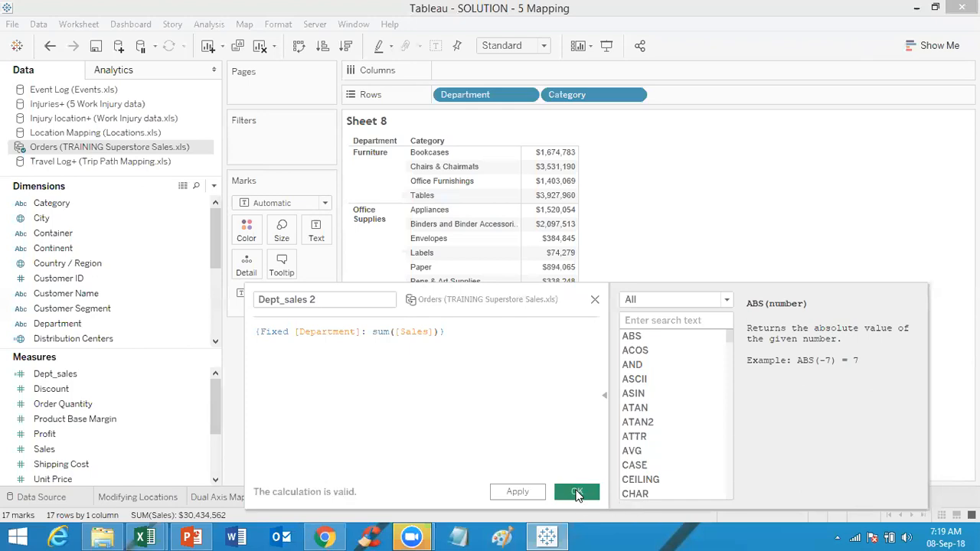
pyautogui.click(576, 492)
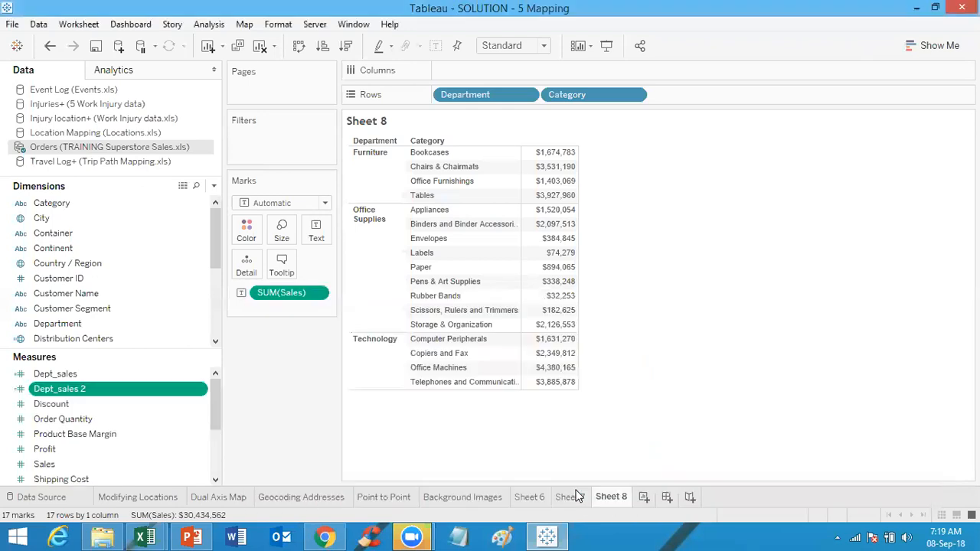
# Step: Delete the original Dept_sales field and rename Dept_sales 2 to Dept_sales
pyautogui.rightClick(104, 374)
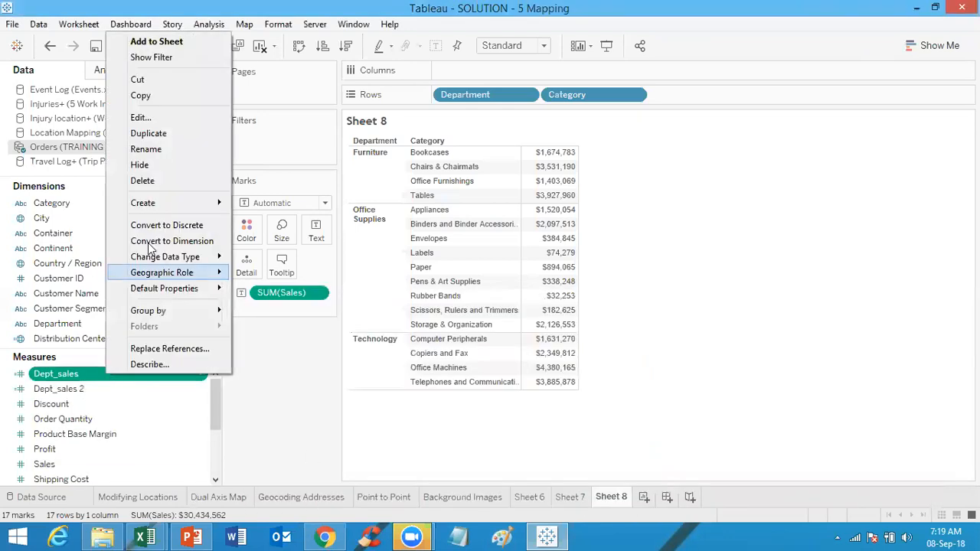
pyautogui.click(161, 182)
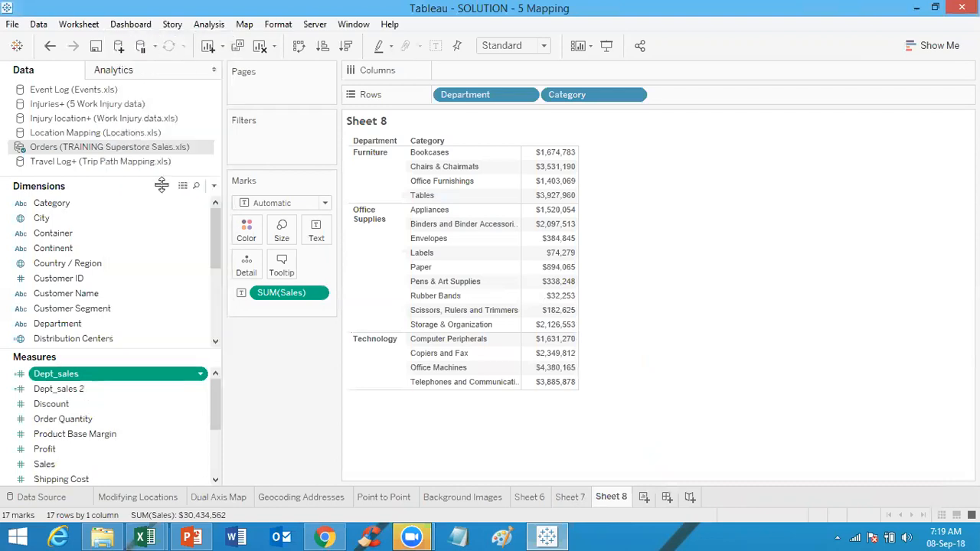
pyautogui.click(88, 374)
pyautogui.rightClick(87, 377)
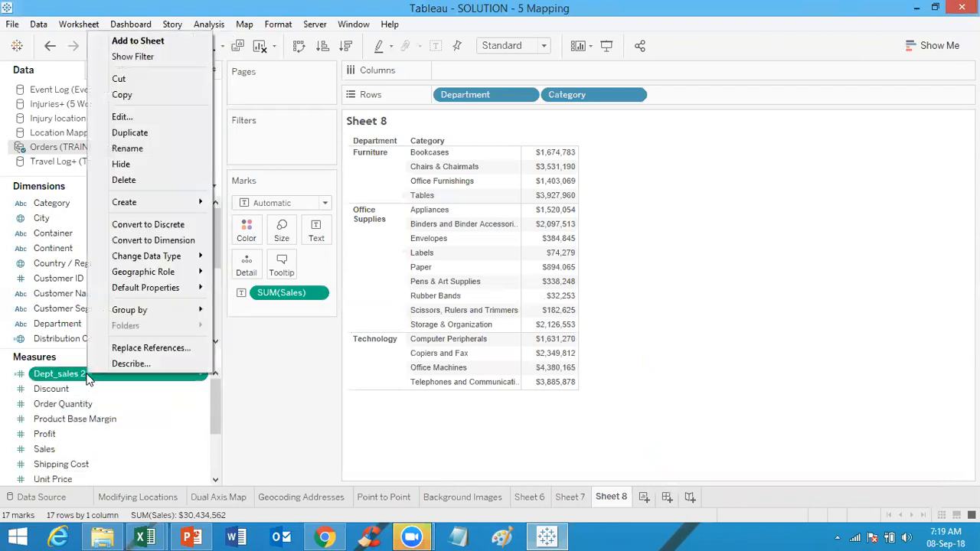
pyautogui.click(136, 120)
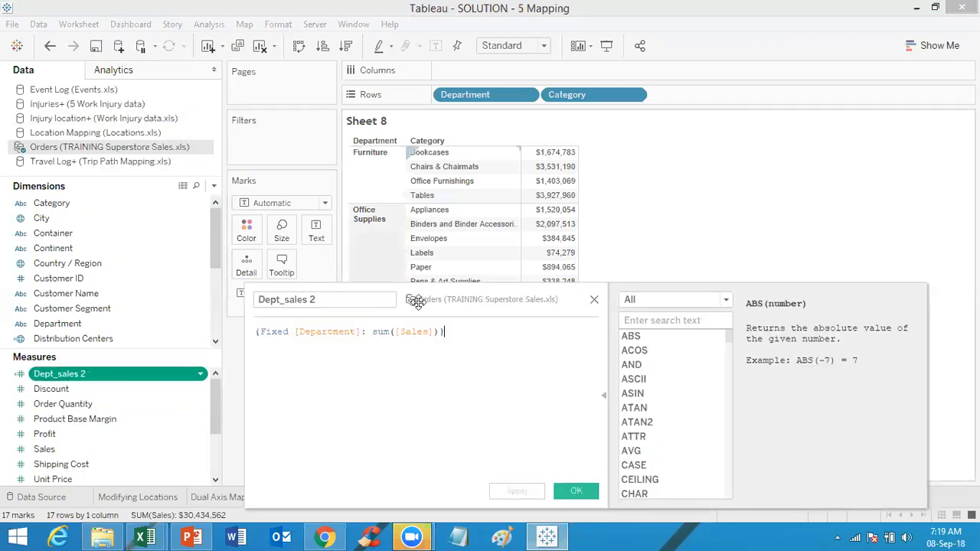
pyautogui.click(360, 303)
pyautogui.press('BackSpace')
pyautogui.press('BackSpace')
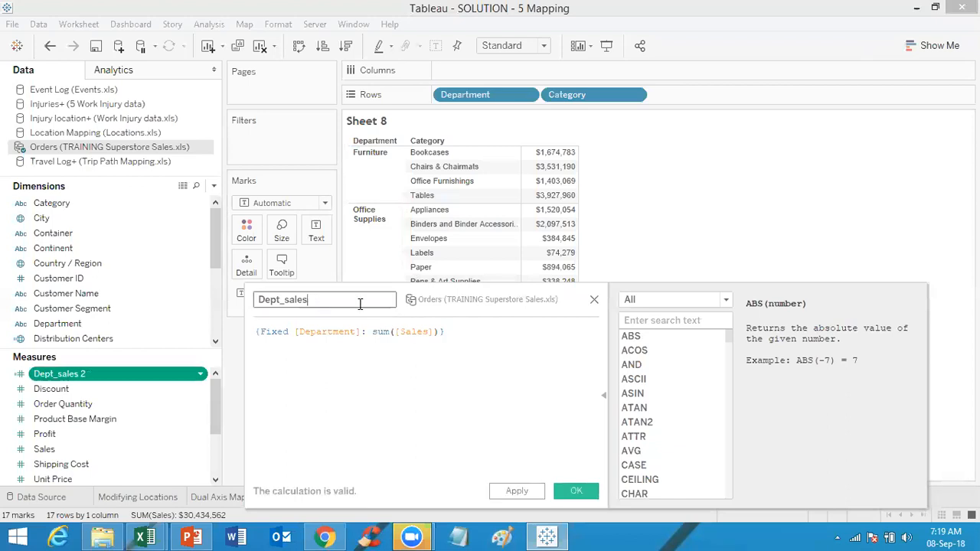
pyautogui.click(576, 490)
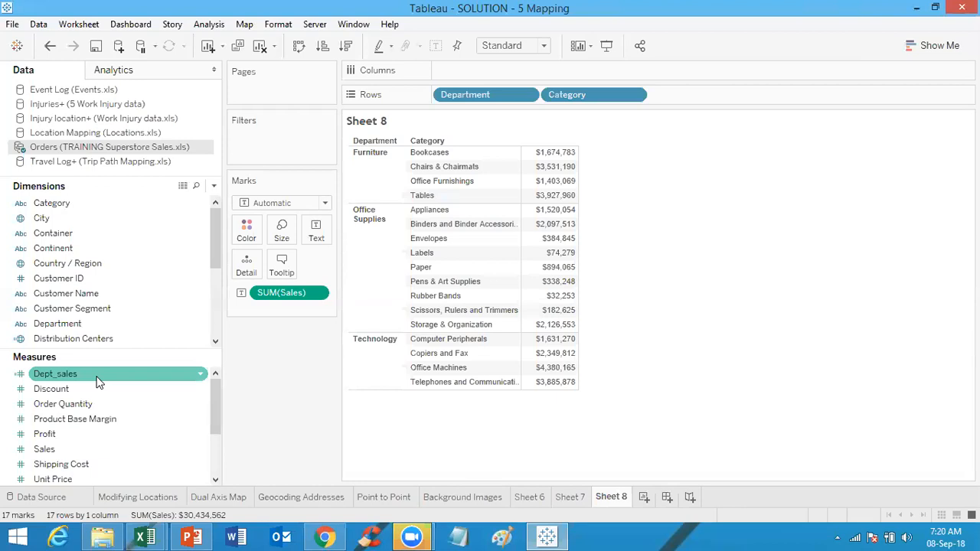
# Step: Add Dept_sales to Rows after Category
pyautogui.moveTo(104, 373); pyautogui.dragTo(517, 277)
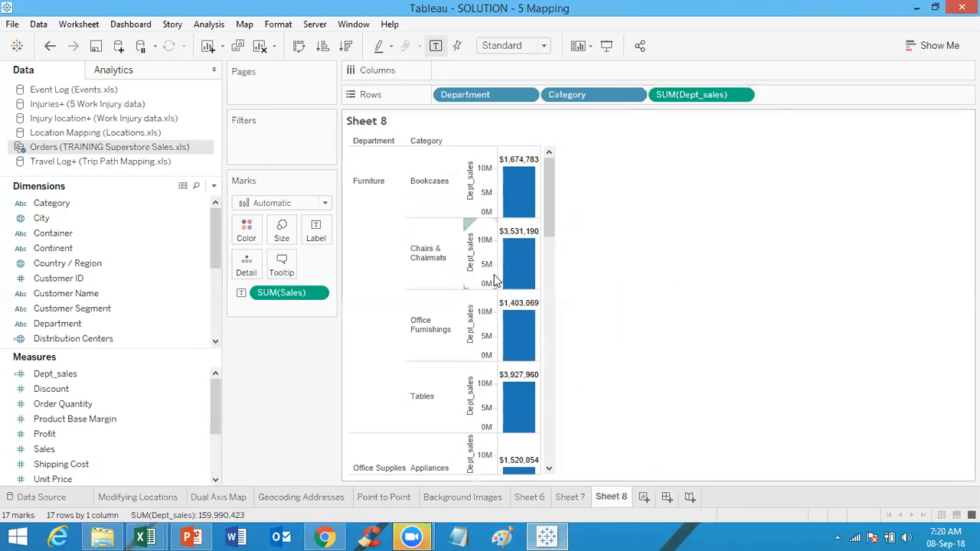
# Step: Create a new calculated field named grand total sales
pyautogui.click(213, 185)
pyautogui.click(181, 201)
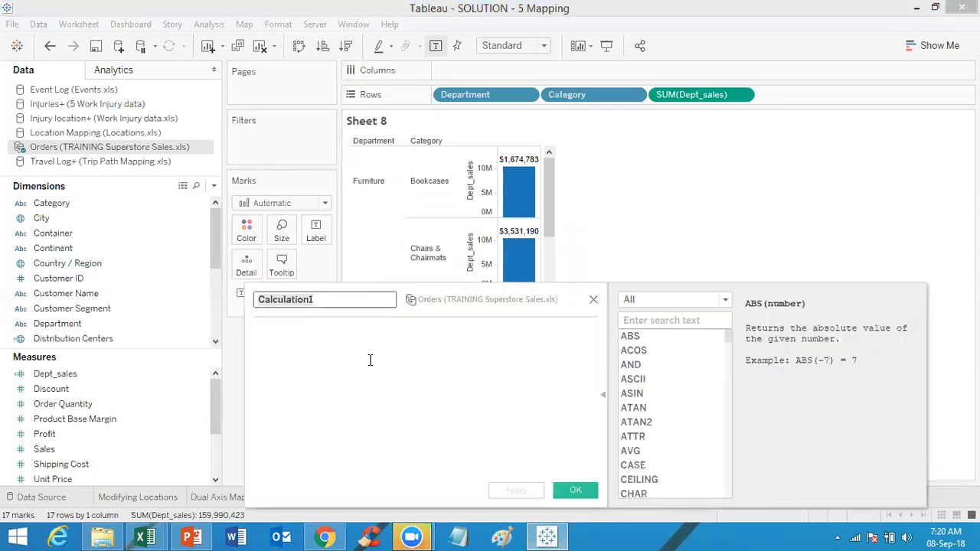
pyautogui.write('bran')
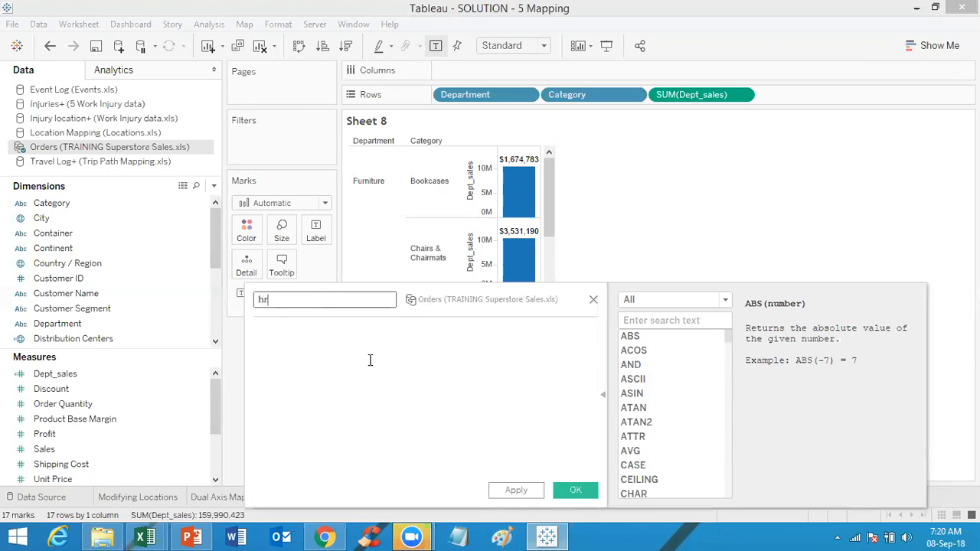
pyautogui.press('BackSpace')
pyautogui.press('BackSpace')
pyautogui.press('BackSpace')
pyautogui.press('BackSpace')
pyautogui.write('grand total sales')
# Step: Enter the formula {sum([Sales])} and save the calculated field
pyautogui.click(348, 356)
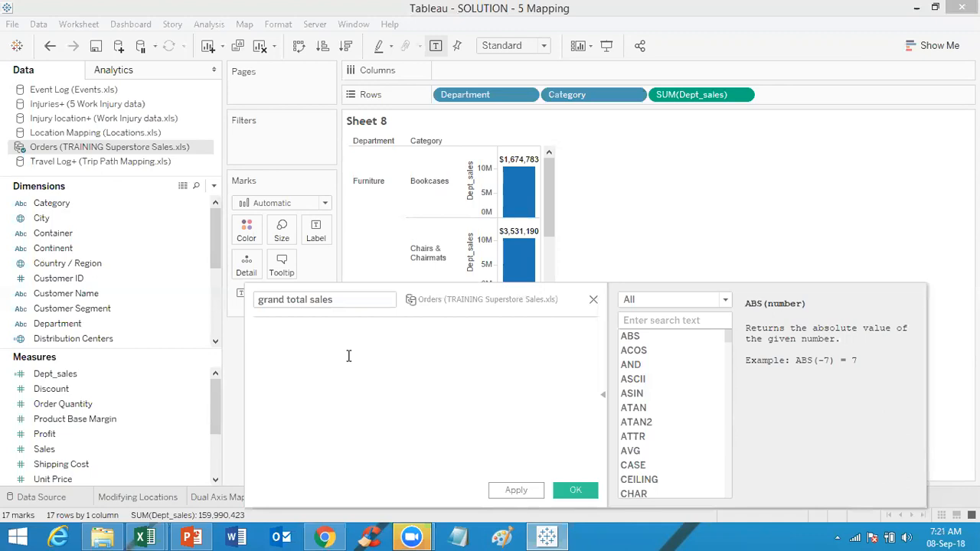
pyautogui.write('{}')
pyautogui.write('sum')
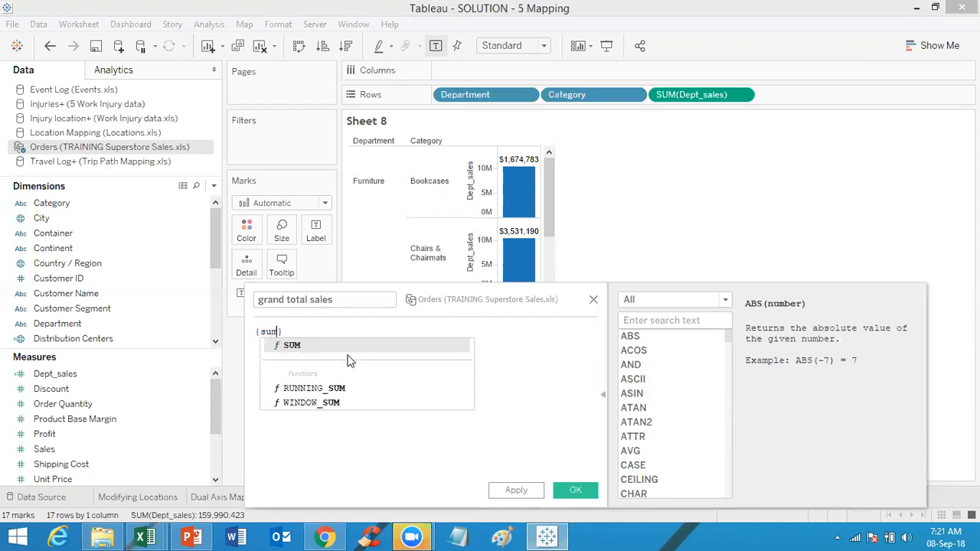
pyautogui.write('()')
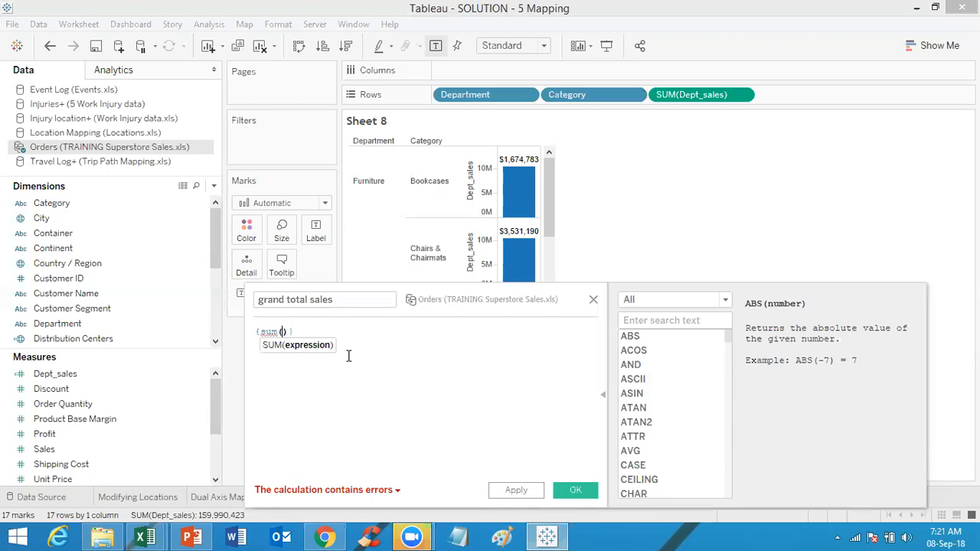
pyautogui.write('sales')
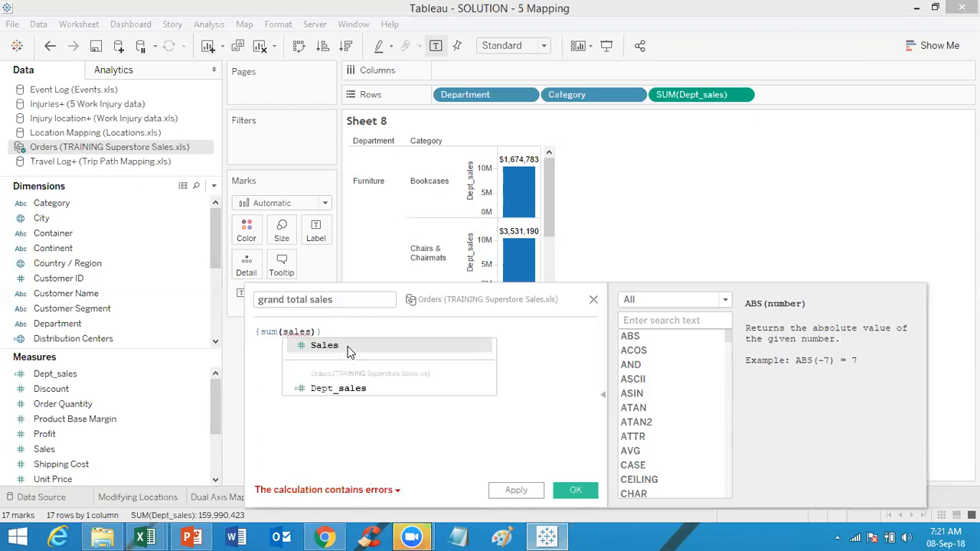
pyautogui.click(349, 348)
pyautogui.click(355, 337)
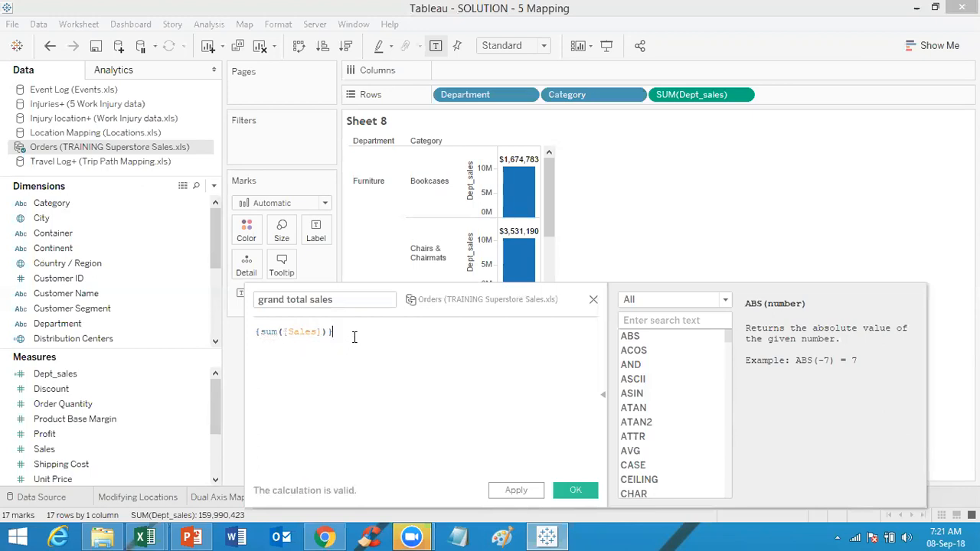
pyautogui.click(582, 493)
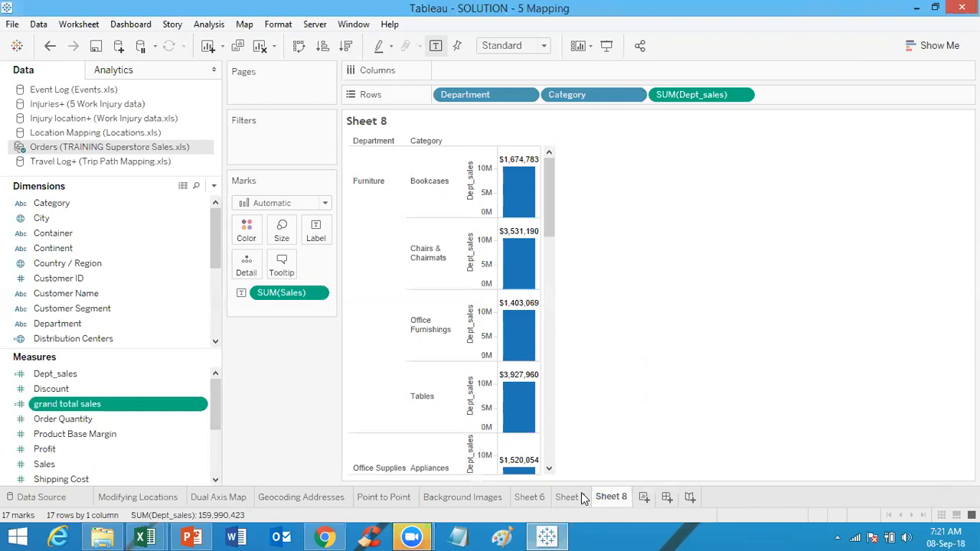
# Step: Add grand total sales to Rows and switch the view to a text table with Show Me
pyautogui.moveTo(98, 406); pyautogui.dragTo(537, 284)
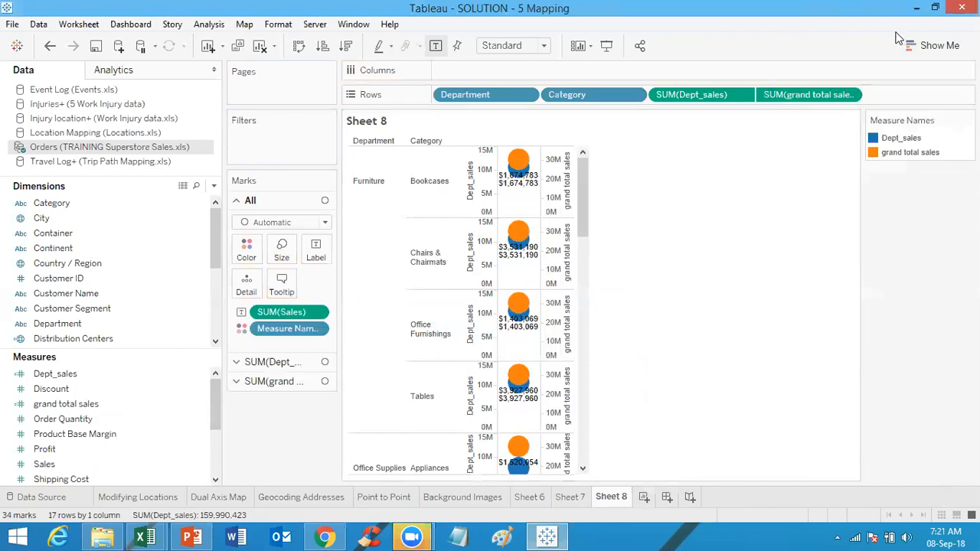
pyautogui.click(934, 48)
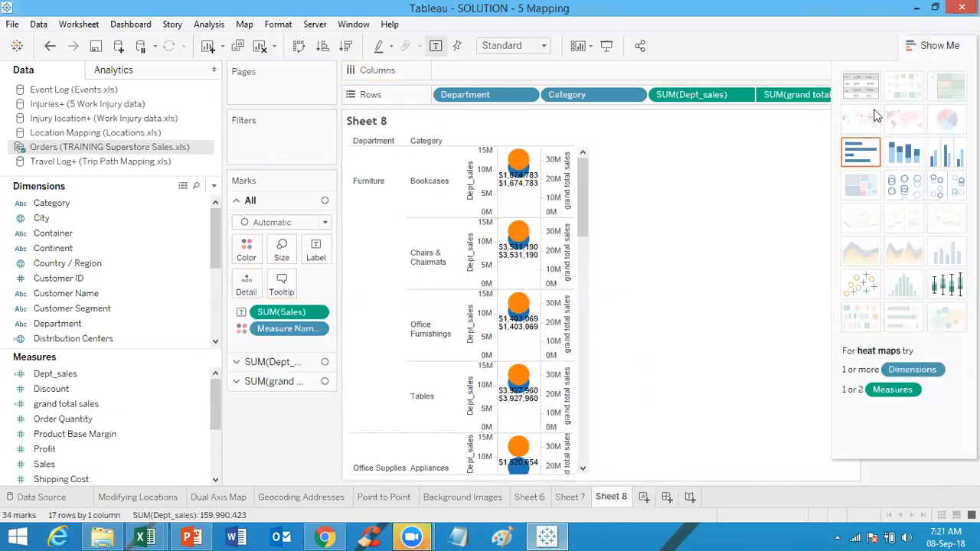
pyautogui.click(862, 85)
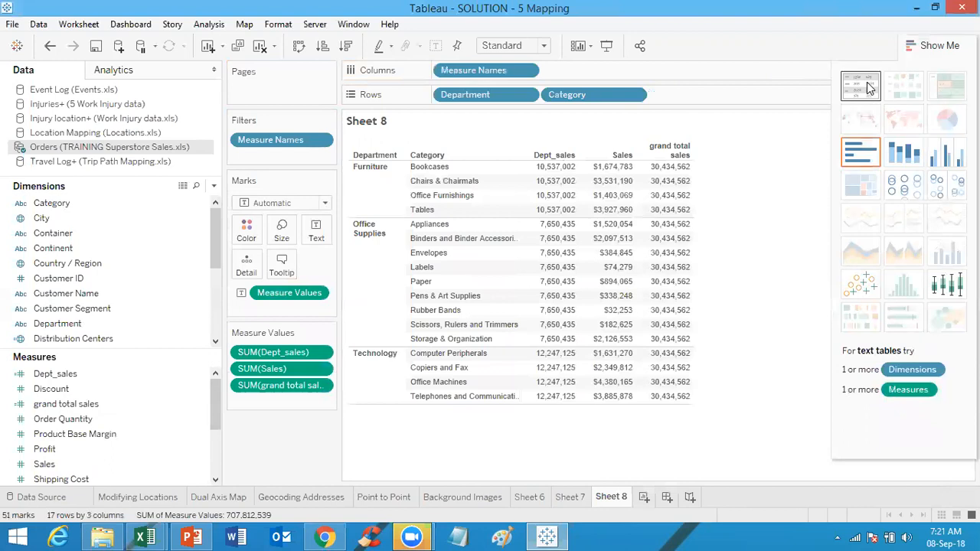
pyautogui.click(947, 45)
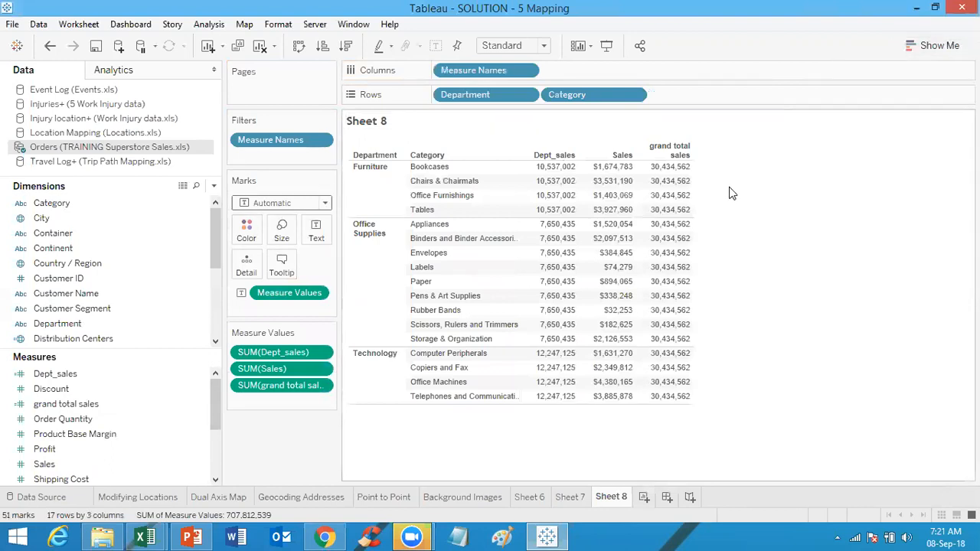
# Step: Inspect the Dept_sales, Sales and grand total sales values across departments and categories
pyautogui.moveTo(558, 214)
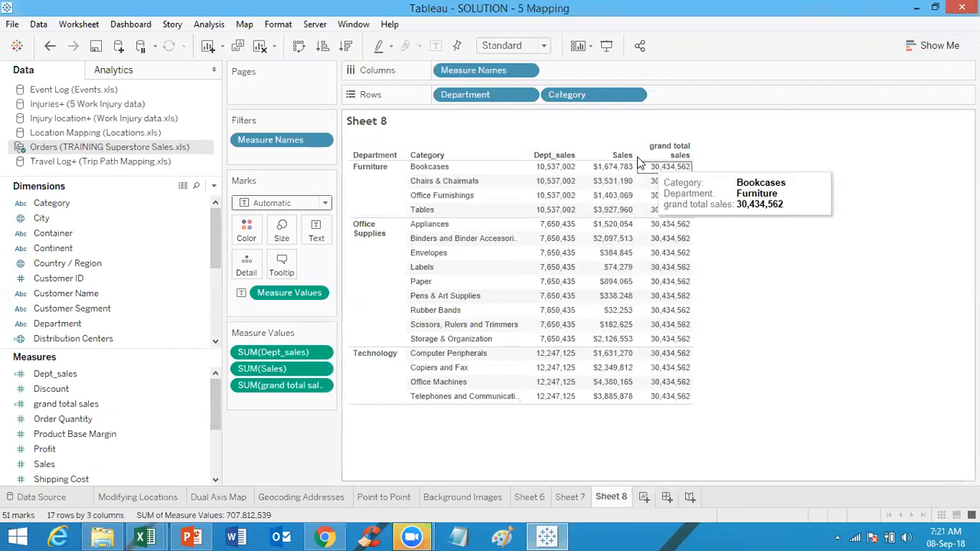
pyautogui.moveTo(626, 189)
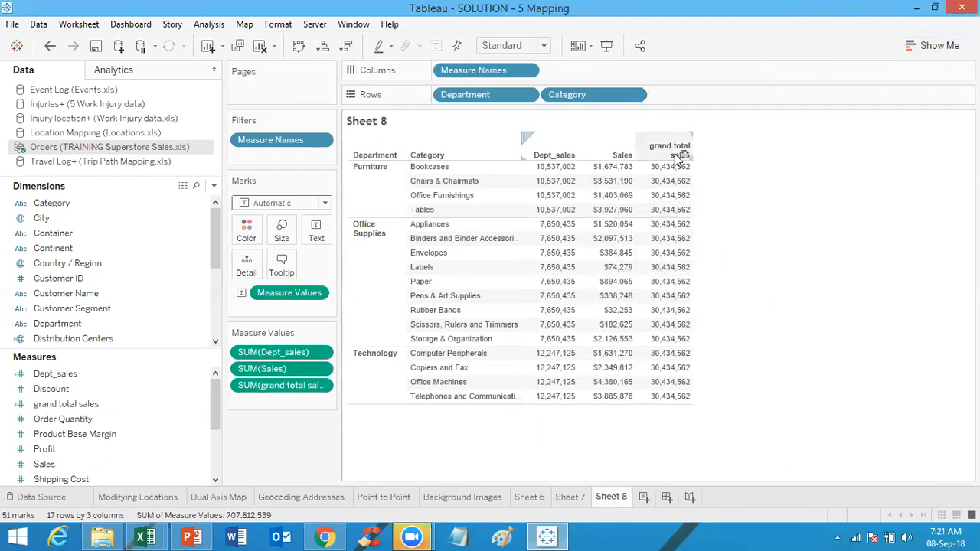
pyautogui.moveTo(672, 399)
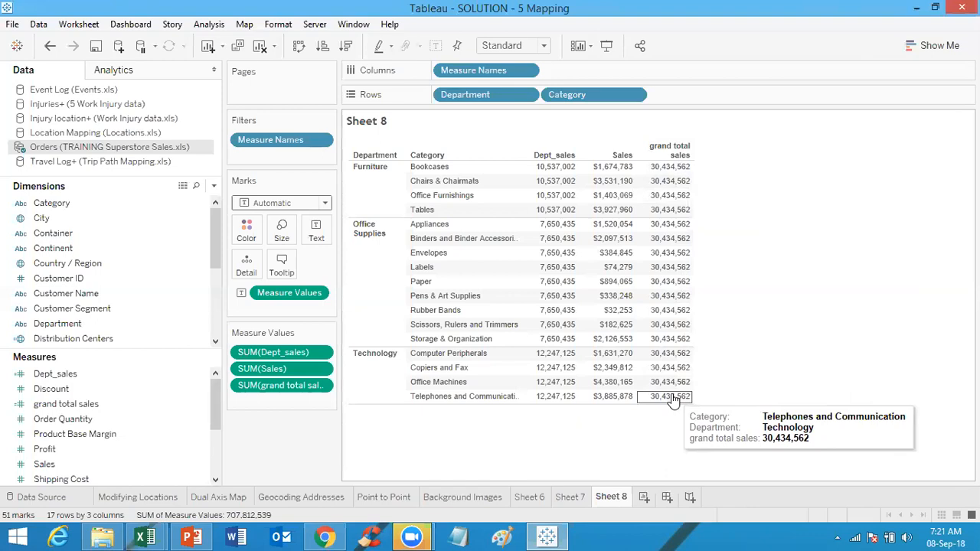
pyautogui.moveTo(571, 245)
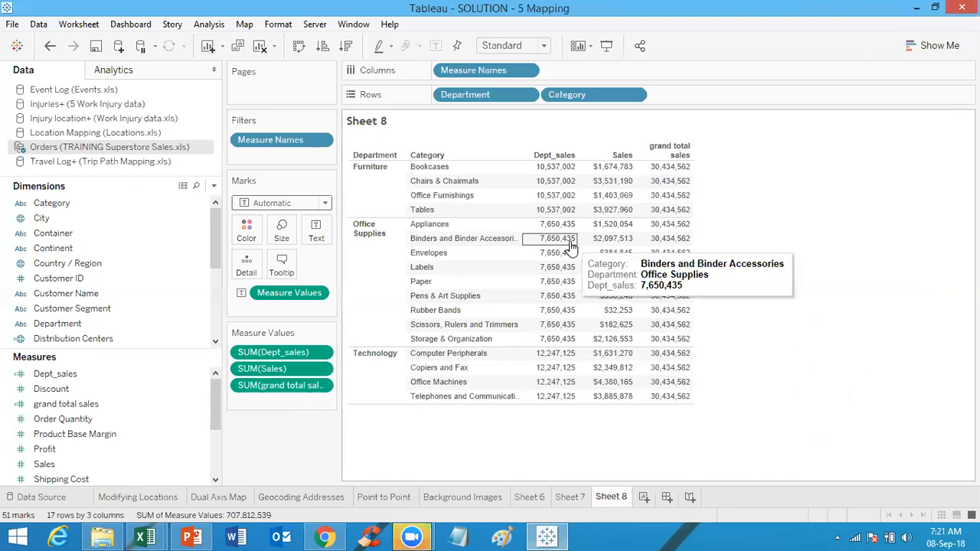
pyautogui.moveTo(552, 173)
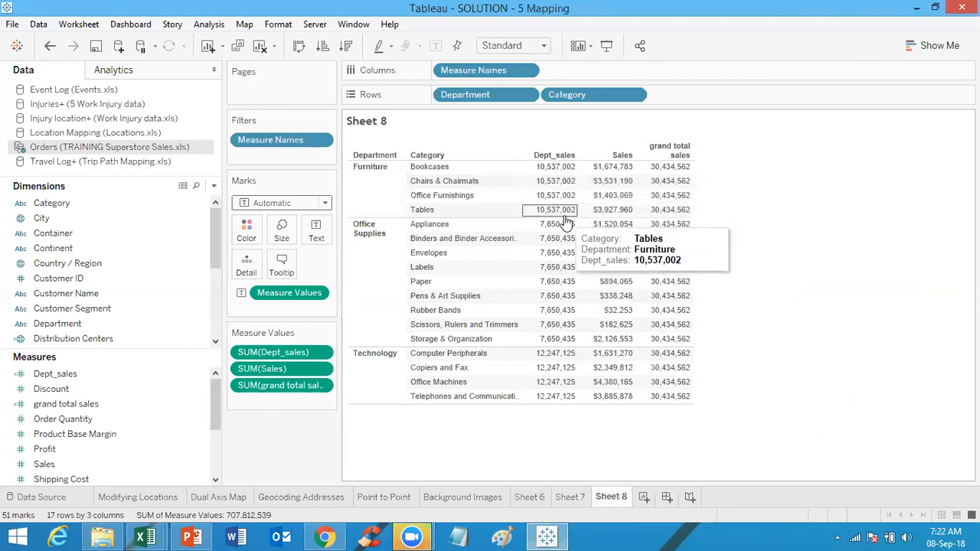
pyautogui.moveTo(624, 168)
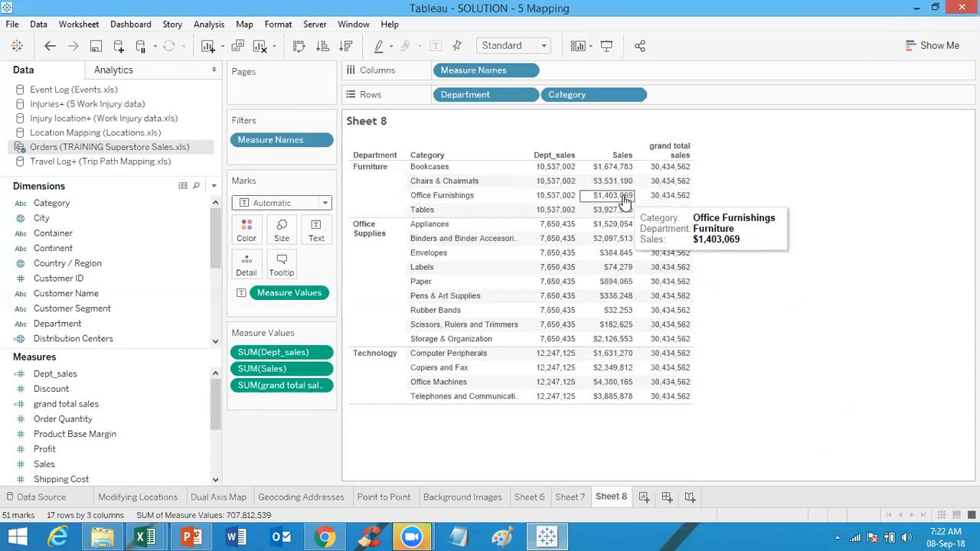
pyautogui.moveTo(624, 212)
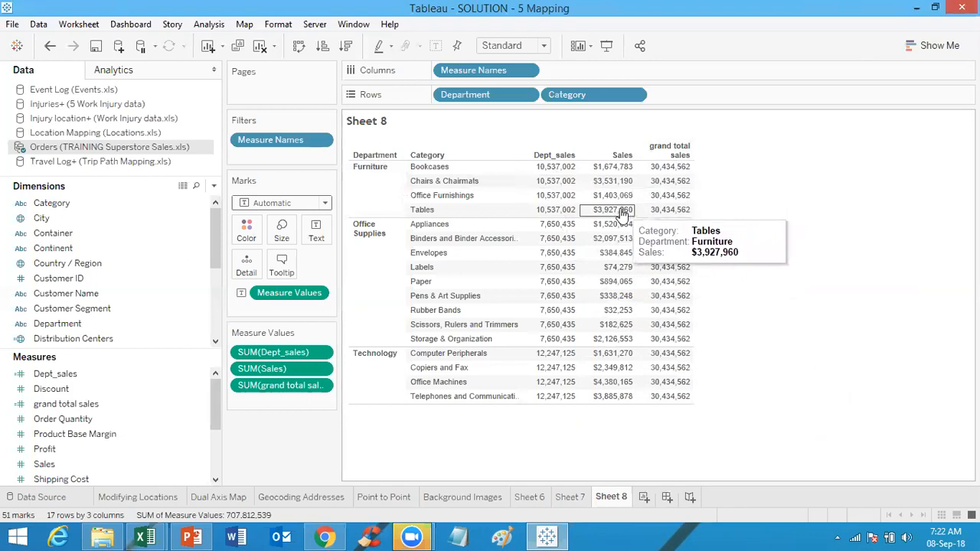
pyautogui.moveTo(680, 164)
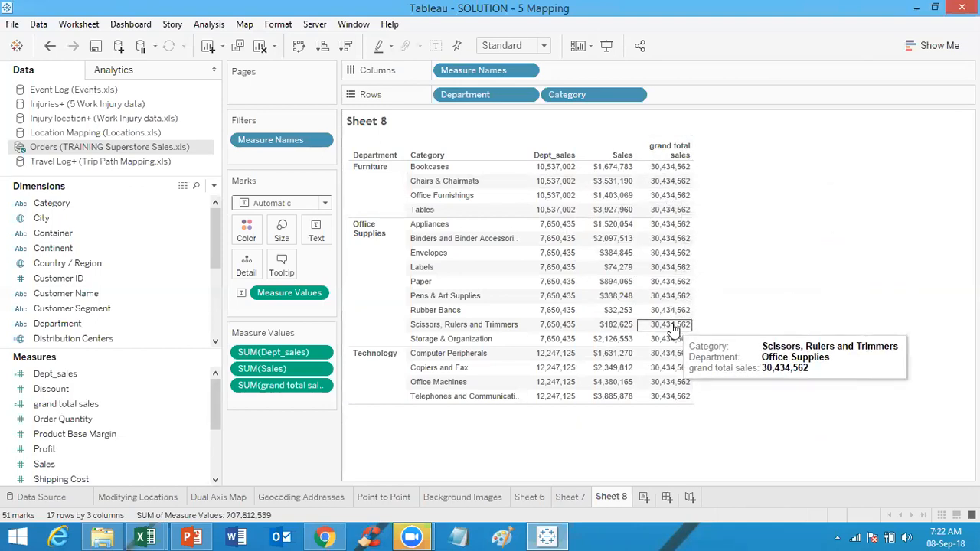
# Step: Open the SOLUTION - 7 Dashboards workbook from the Tableau Solutions folder and maximize its window
pyautogui.moveTo(576, 192)
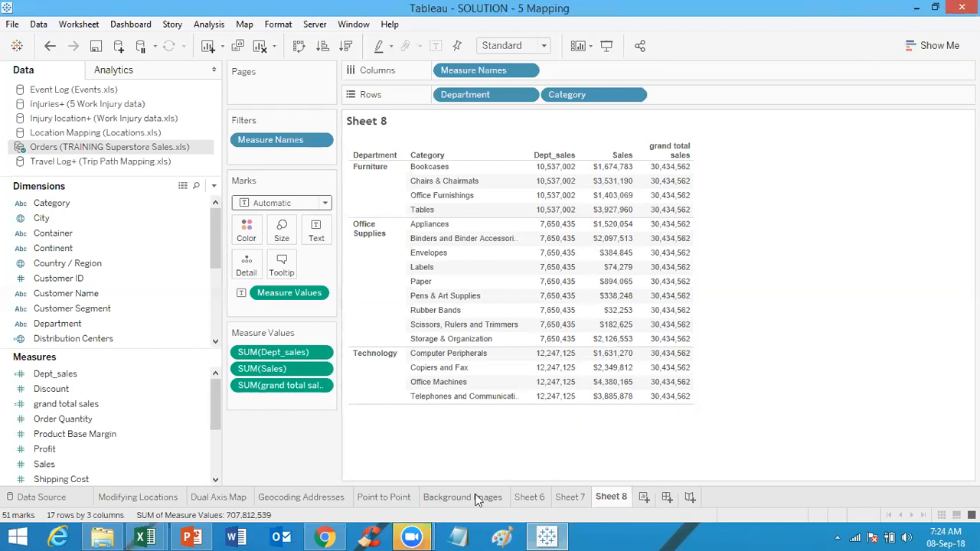
pyautogui.click(112, 533)
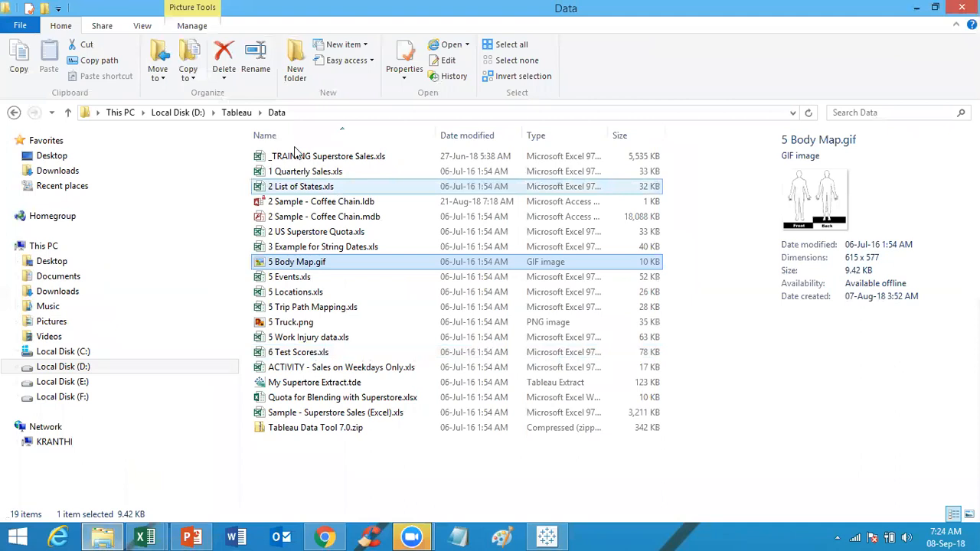
pyautogui.click(237, 112)
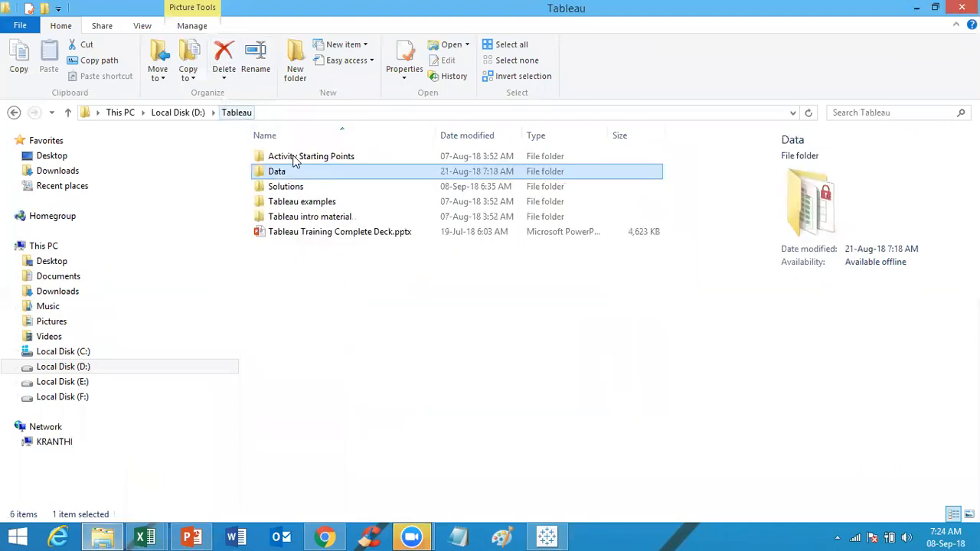
pyautogui.doubleClick(310, 188)
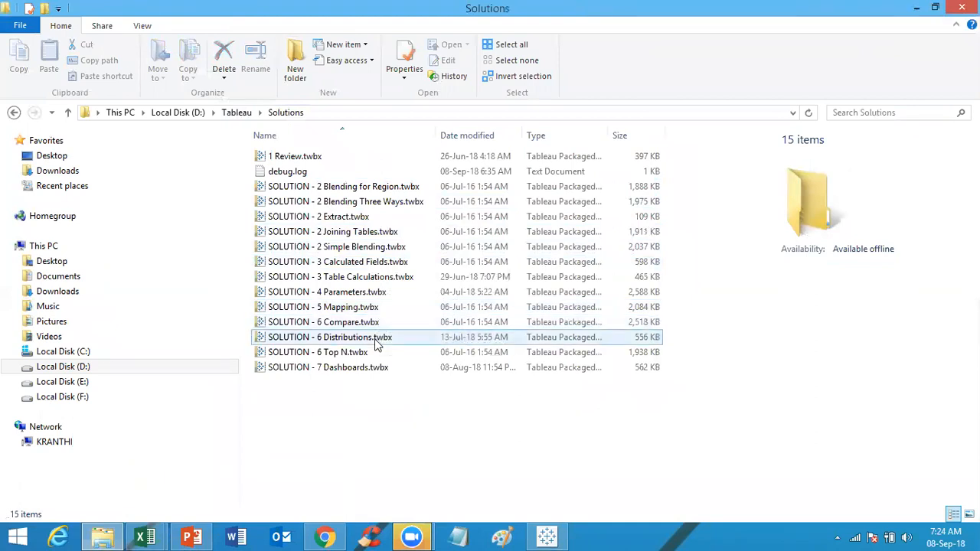
pyautogui.click(374, 368)
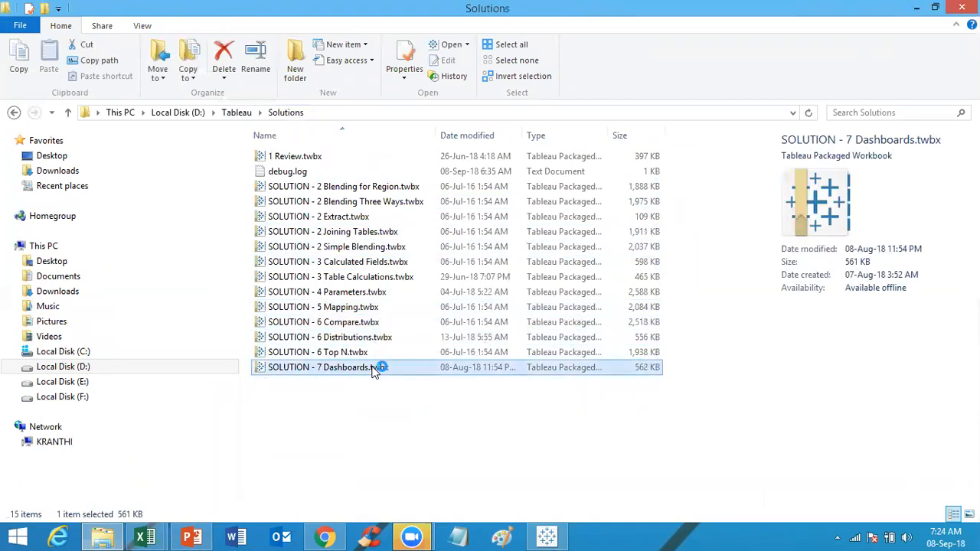
pyautogui.doubleClick(374, 368)
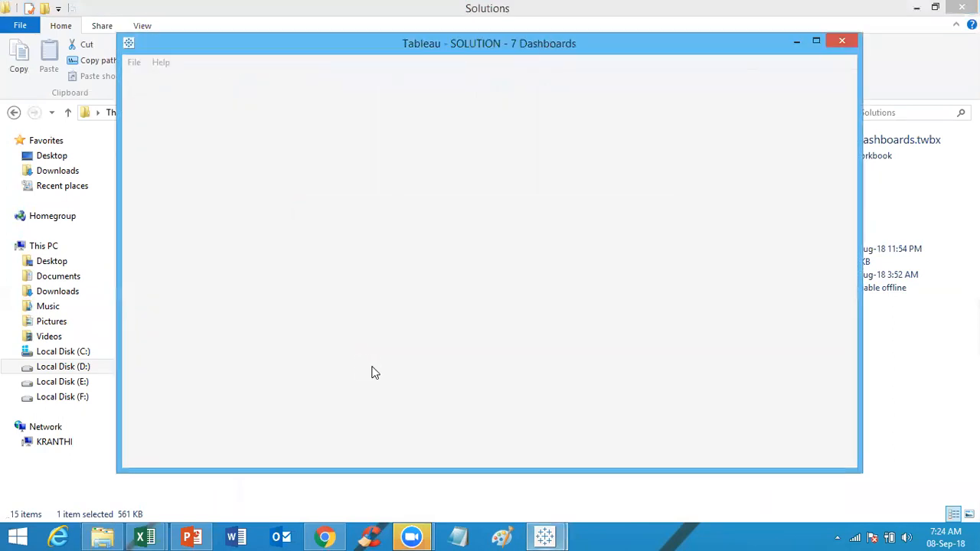
pyautogui.click(817, 43)
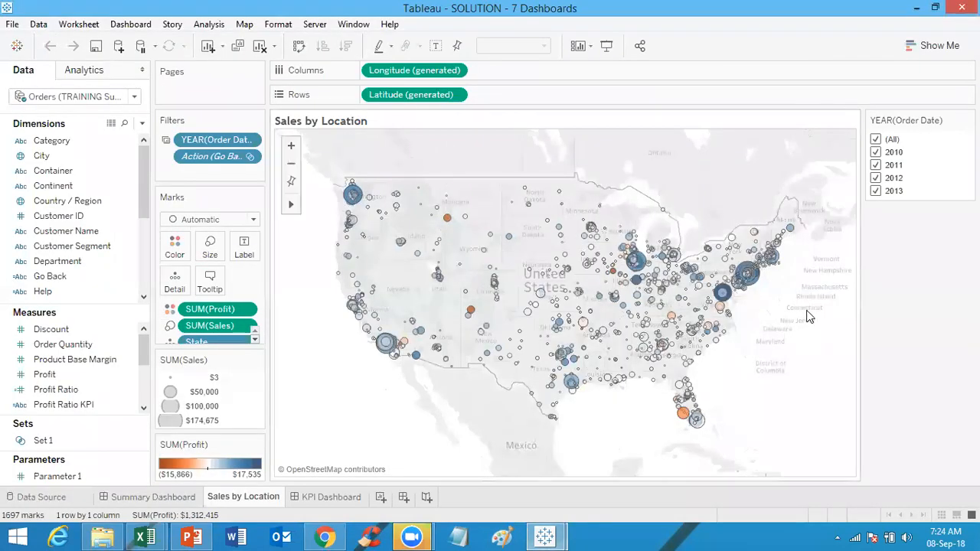
# Step: Browse the Summary Dashboard, Sales by Location and KPI Dashboard sheets of the workbook
pyautogui.click(163, 499)
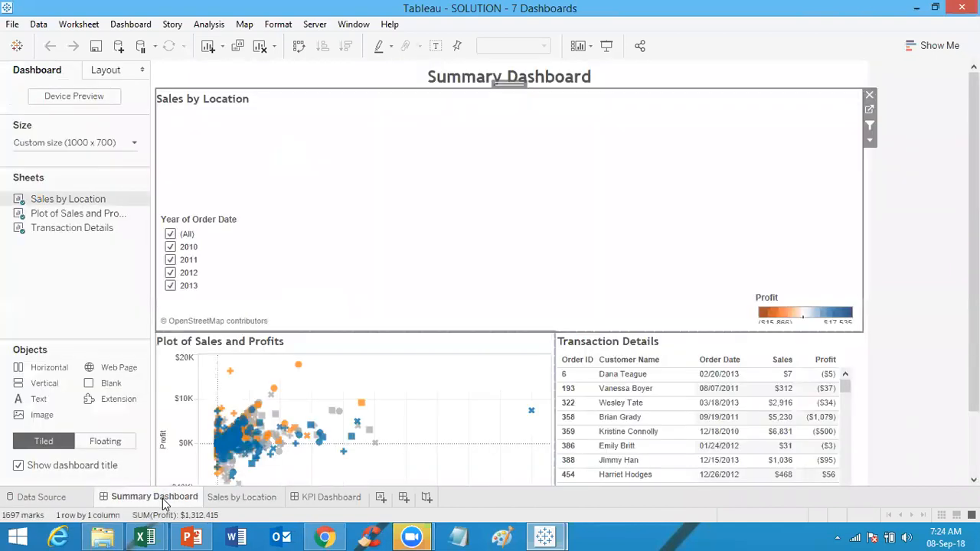
pyautogui.click(238, 499)
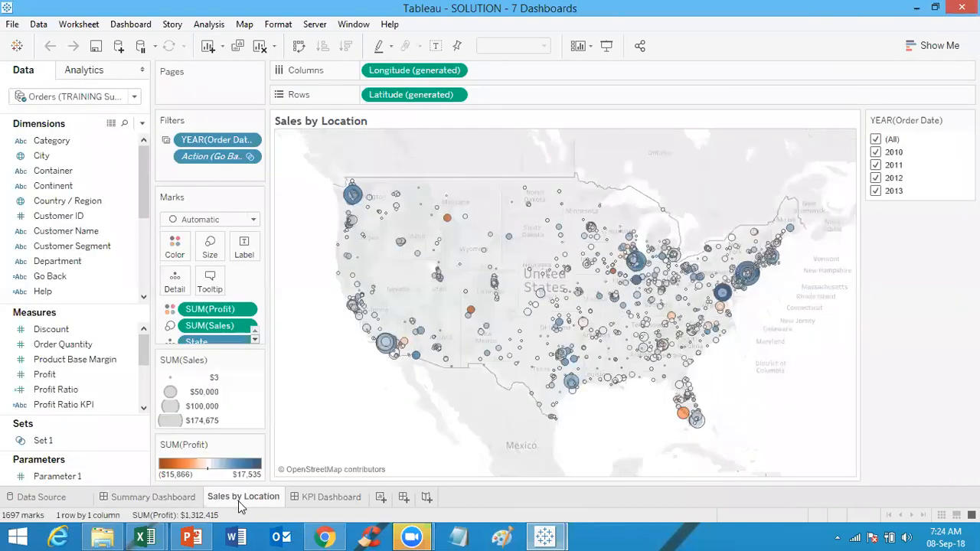
pyautogui.click(318, 501)
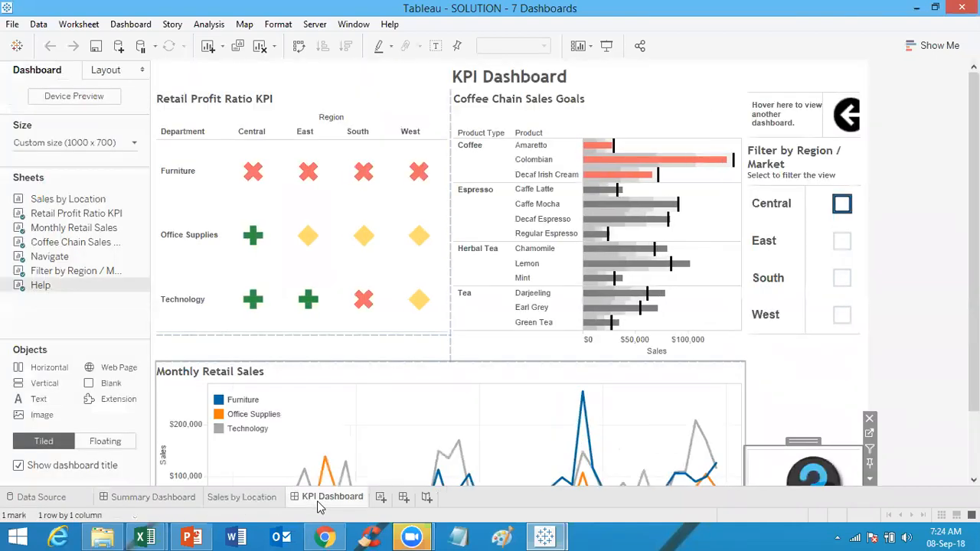
pyautogui.click(280, 500)
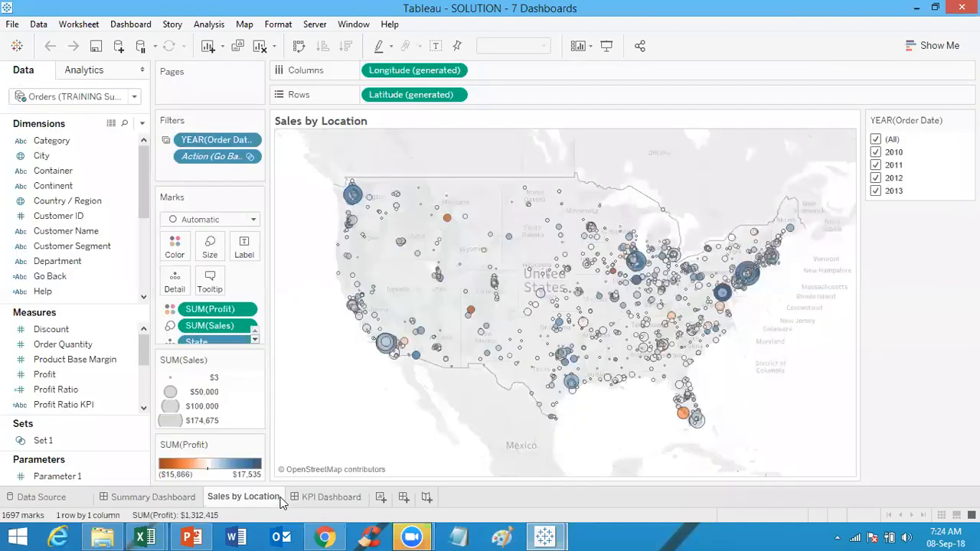
pyautogui.click(191, 502)
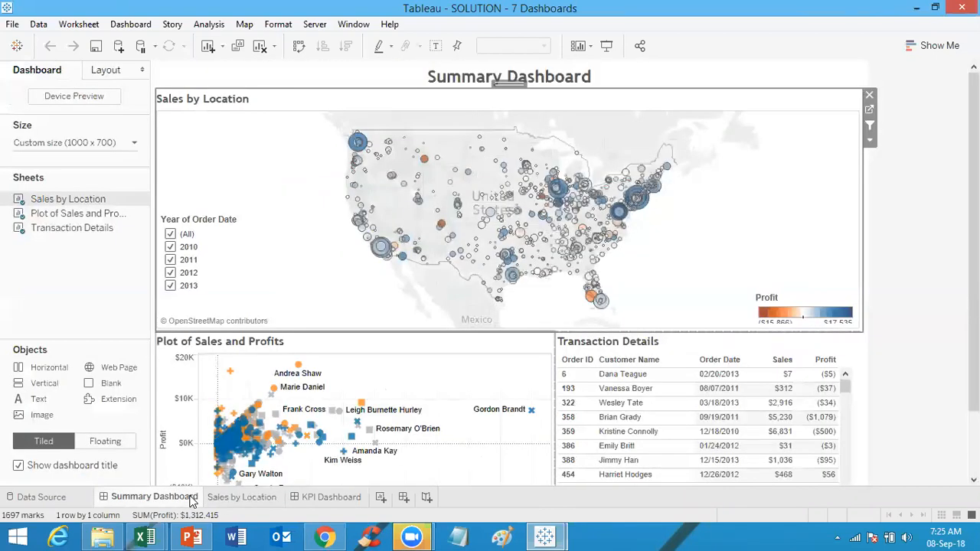
pyautogui.click(920, 238)
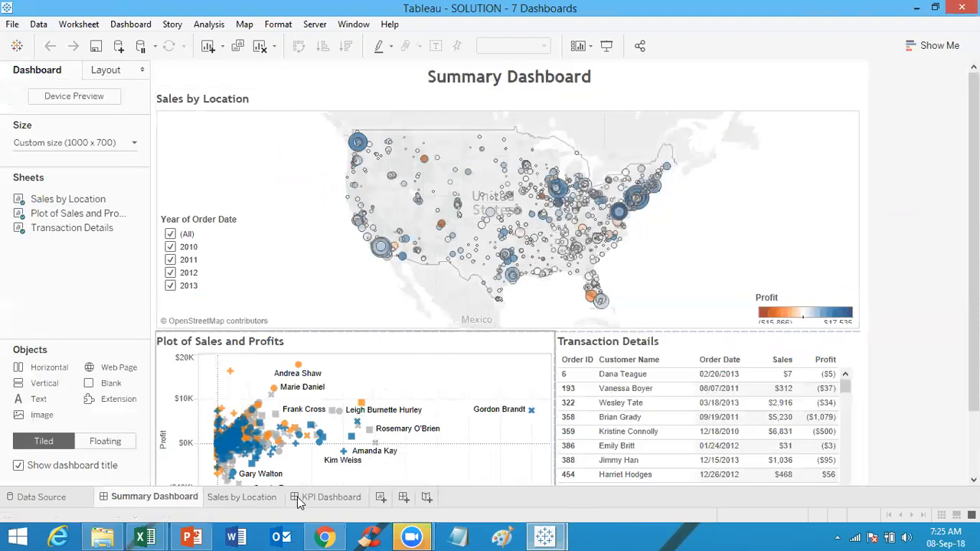
pyautogui.click(272, 503)
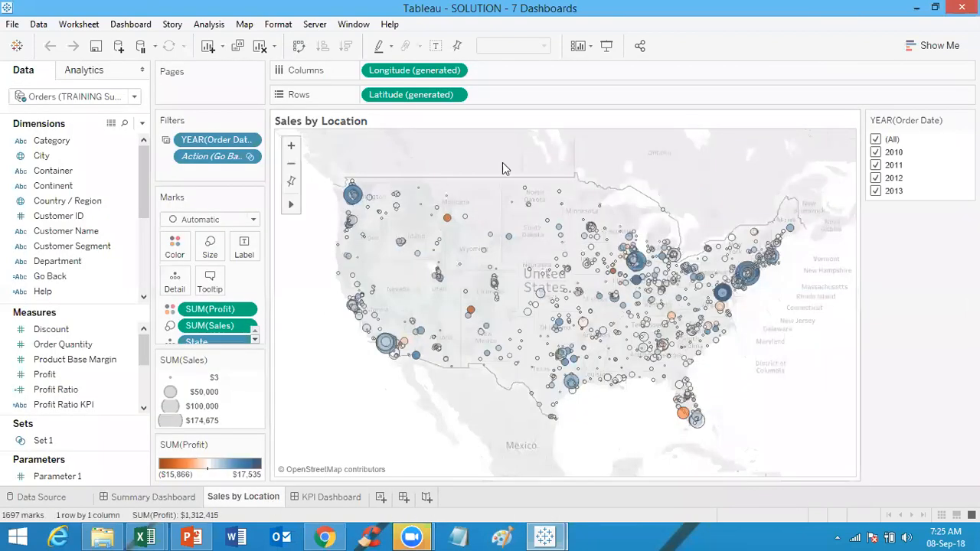
# Step: Examine the Sales by Location map's marks card fields, filters and mark tooltips
pyautogui.moveTo(483, 337)
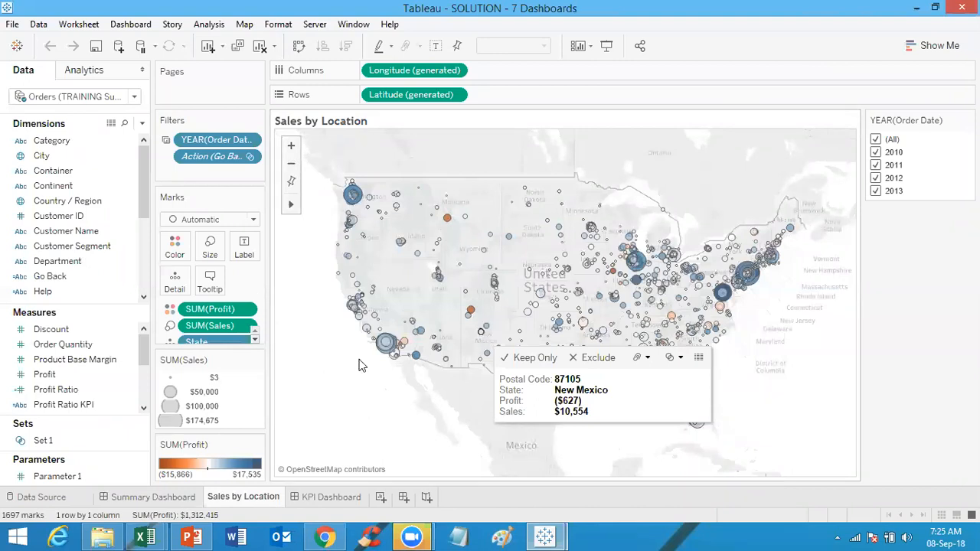
pyautogui.moveTo(222, 345); pyautogui.dragTo(226, 384)
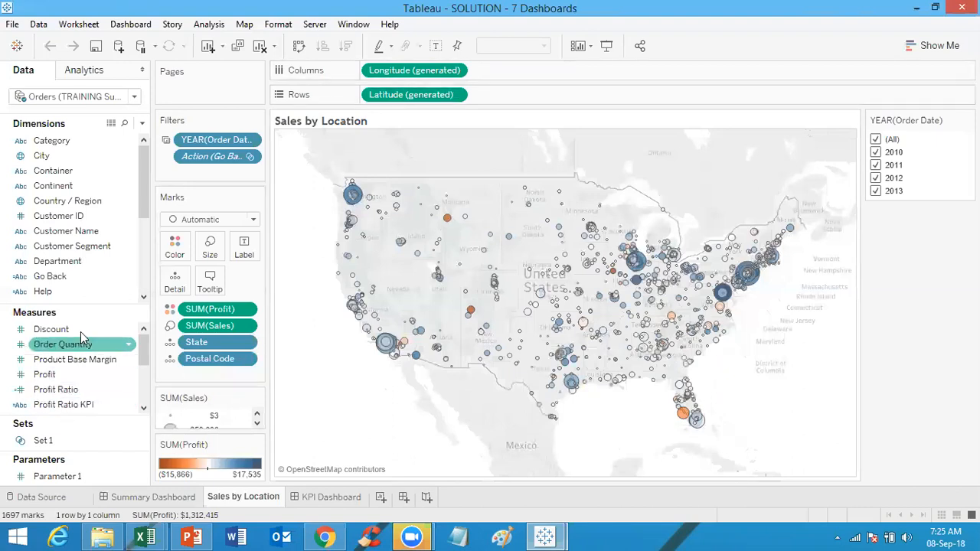
pyautogui.moveTo(83, 304)
pyautogui.mouseDown()
pyautogui.moveTo(67, 169)
pyautogui.moveTo(81, 307)
pyautogui.mouseUp()
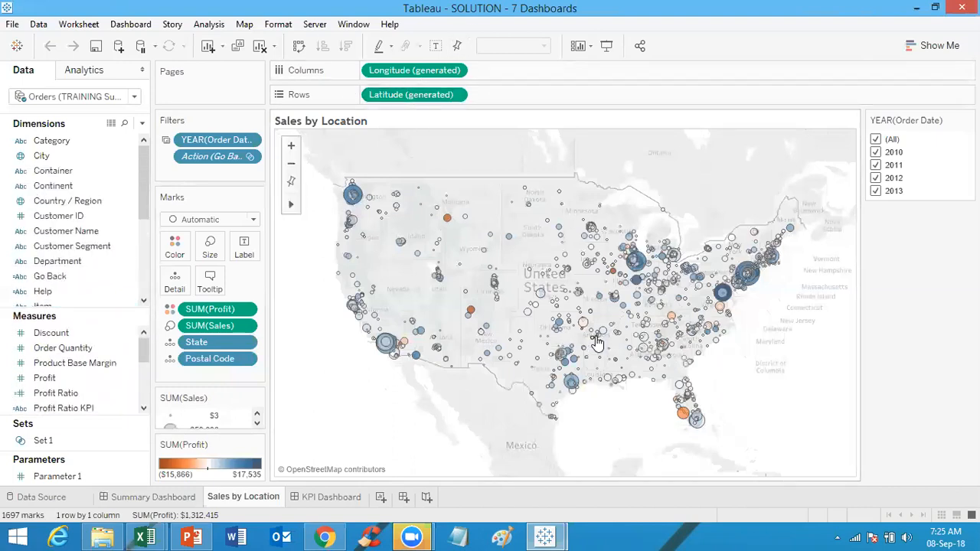
pyautogui.moveTo(597, 343)
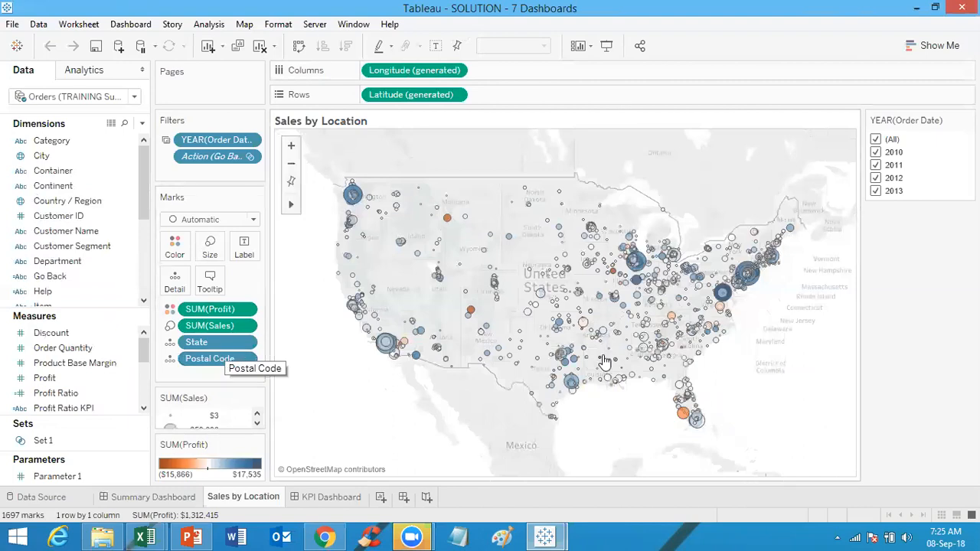
pyautogui.moveTo(605, 360)
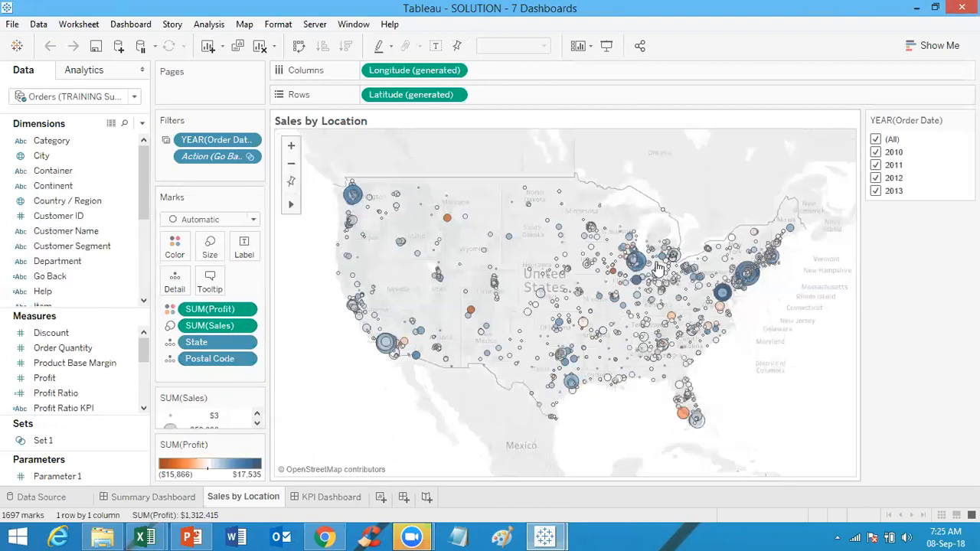
pyautogui.moveTo(635, 271)
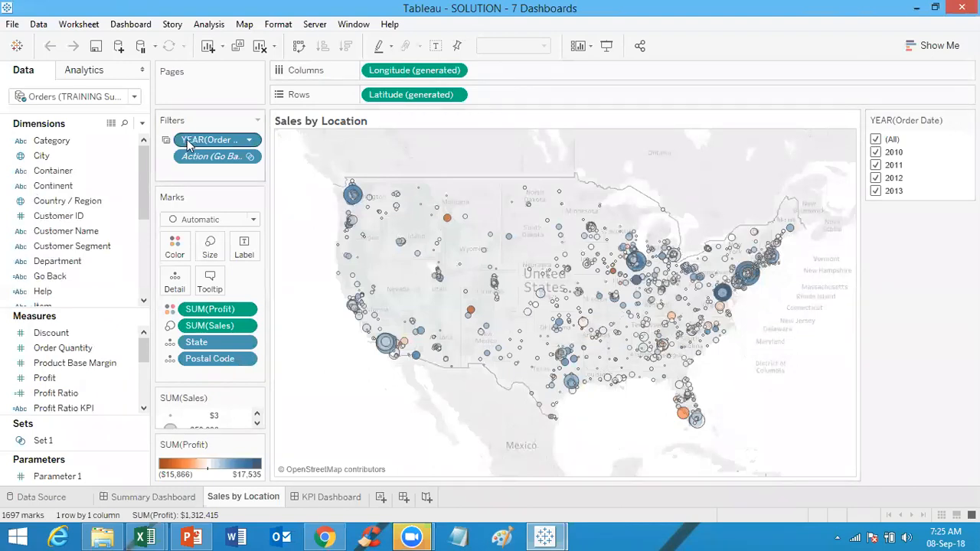
pyautogui.moveTo(187, 145)
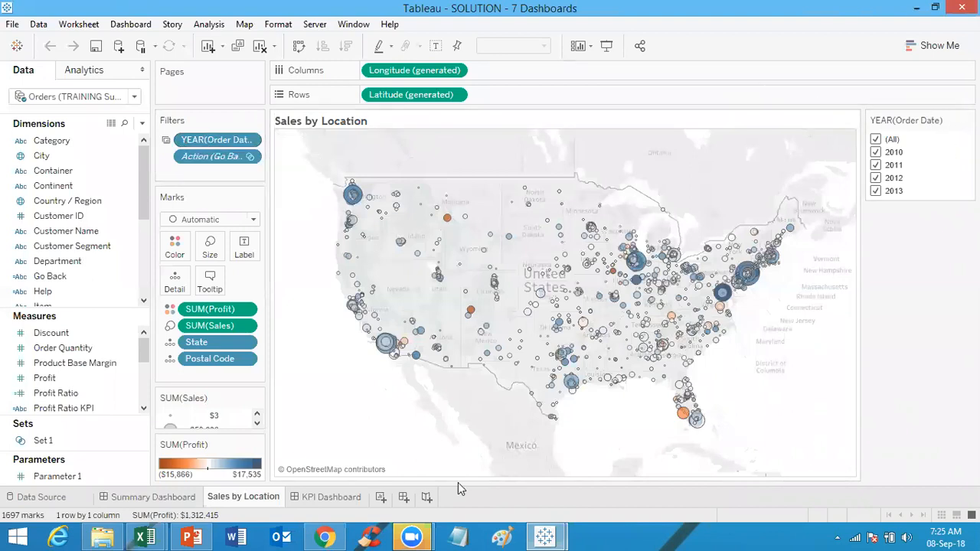
# Step: Go from the Summary Dashboard to the Plot of Sales and Profits worksheet and inspect its marks and tooltips
pyautogui.click(157, 498)
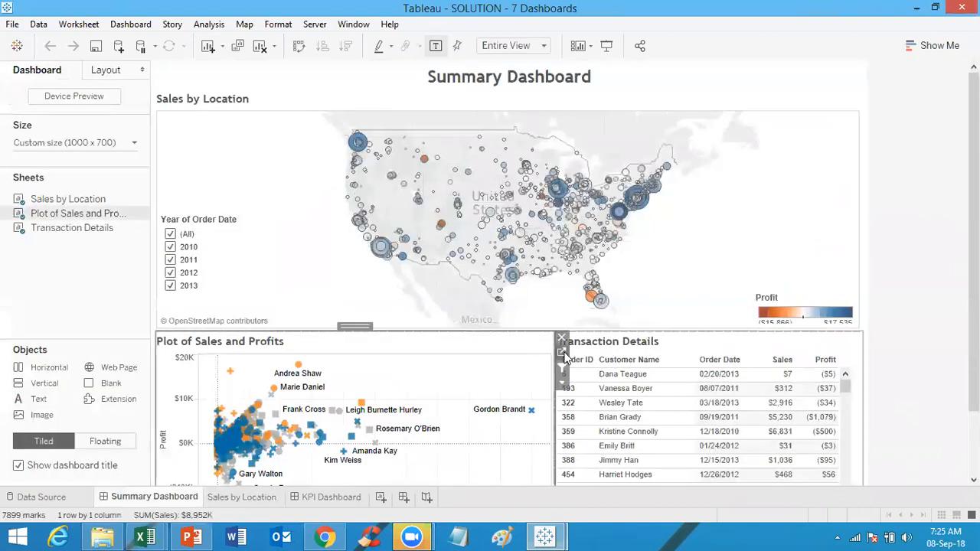
pyautogui.click(561, 353)
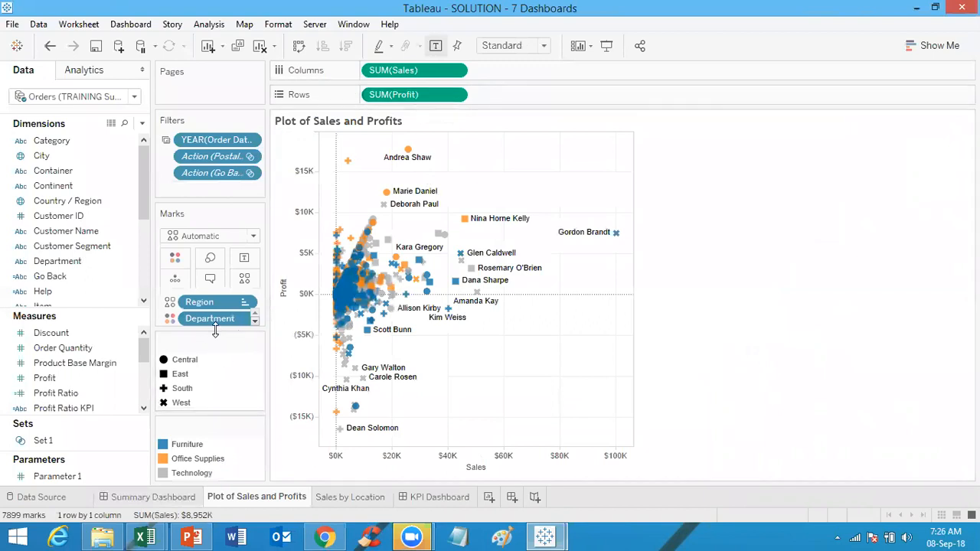
pyautogui.moveTo(215, 329); pyautogui.dragTo(227, 389)
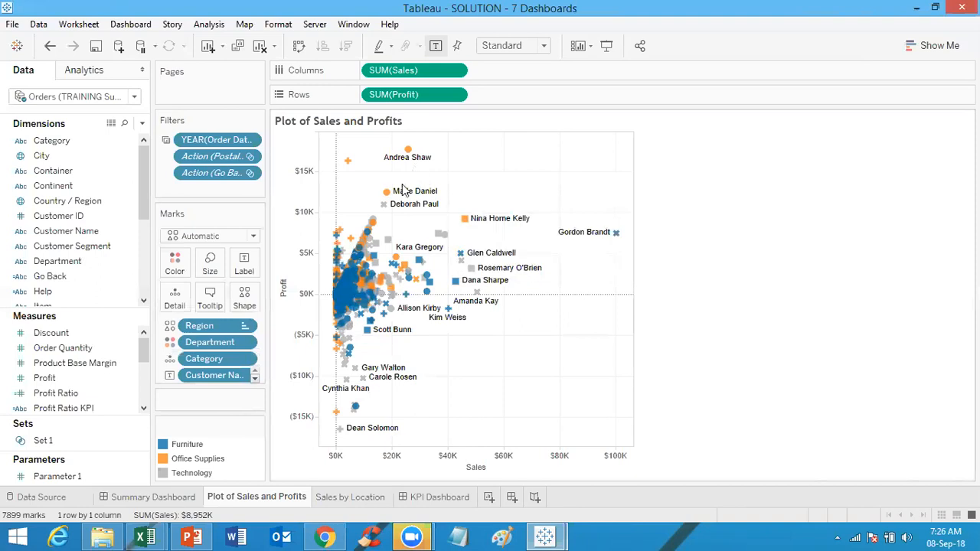
pyautogui.moveTo(342, 167)
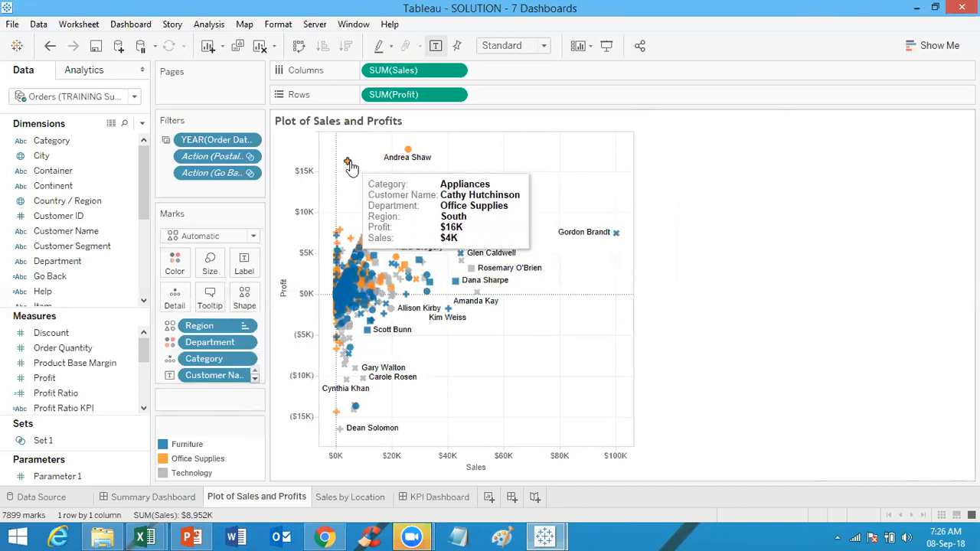
pyautogui.moveTo(617, 234)
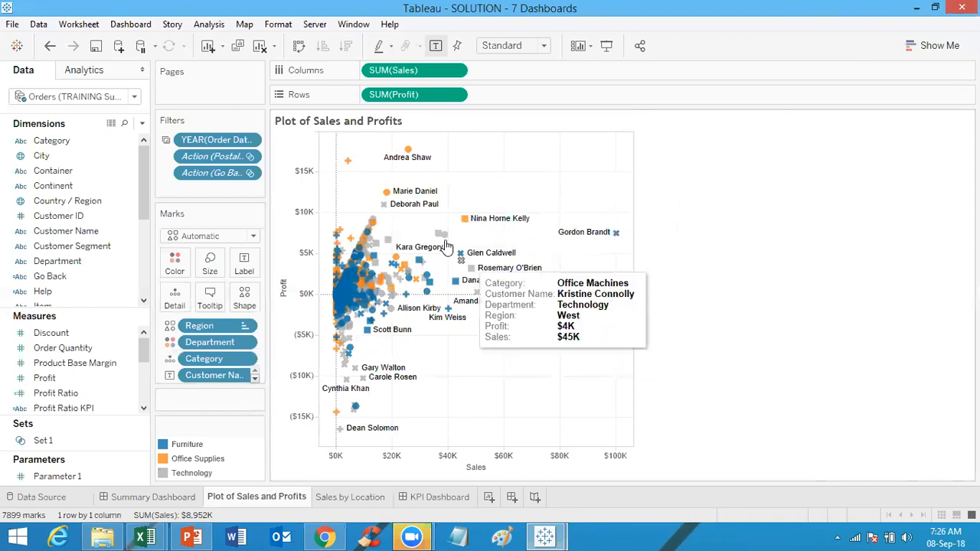
pyautogui.moveTo(442, 239)
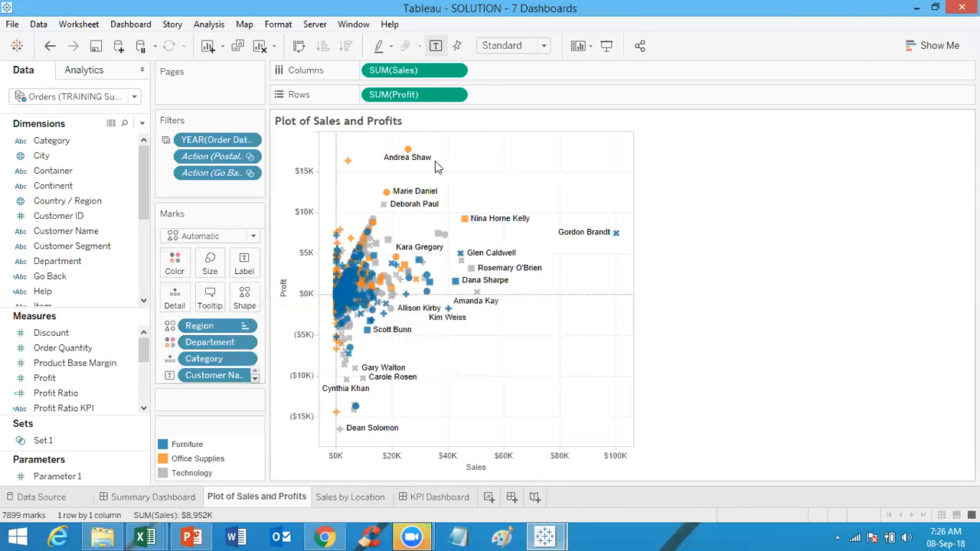
pyautogui.moveTo(408, 150)
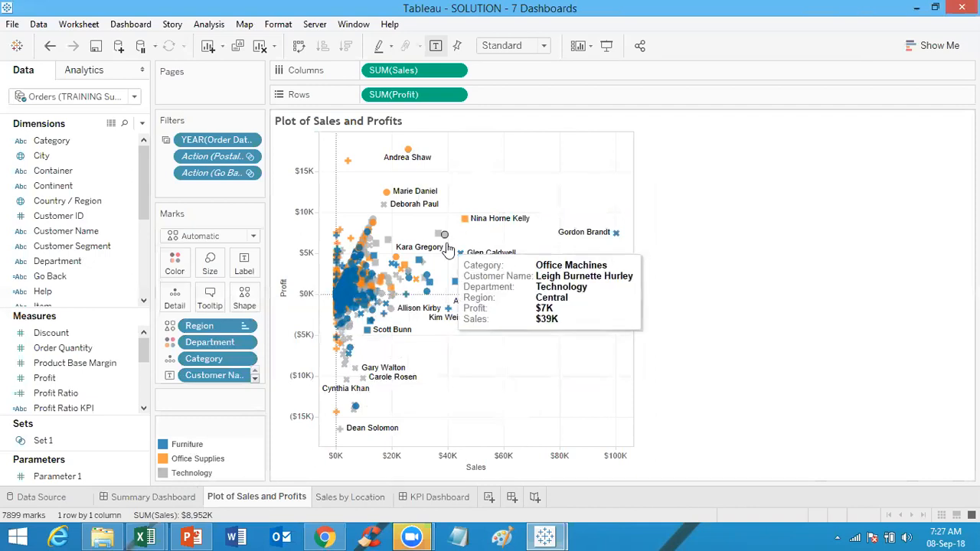
pyautogui.moveTo(389, 197)
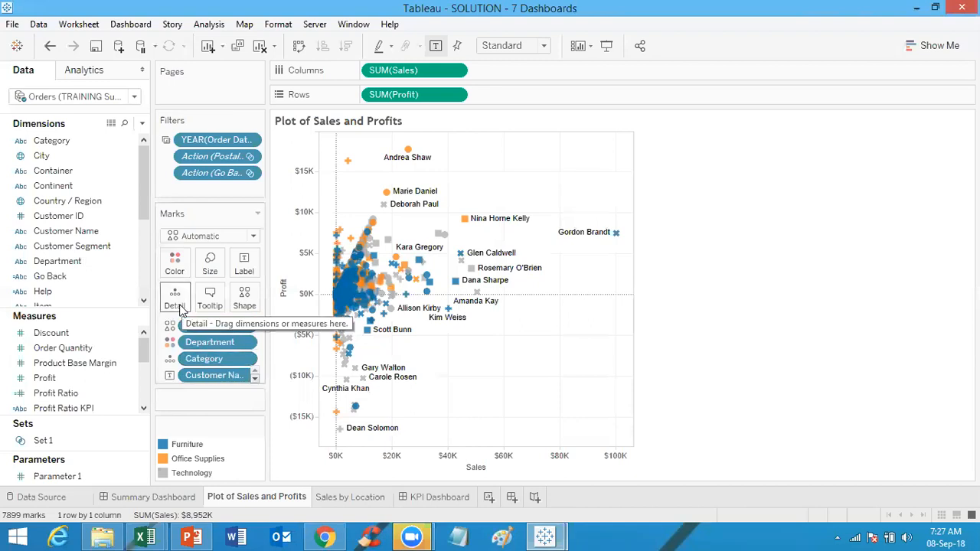
pyautogui.moveTo(217, 496)
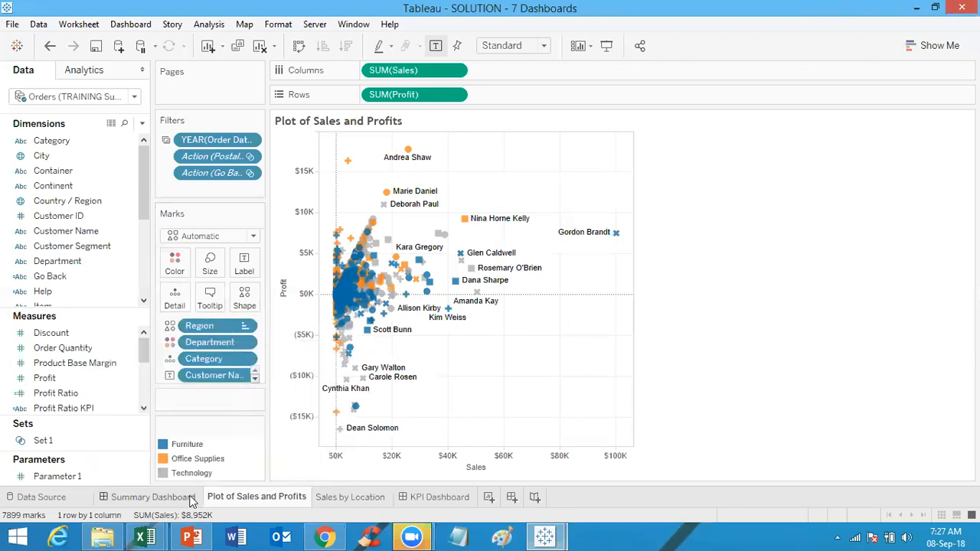
# Step: Go from the Summary Dashboard to the Transaction Details worksheet
pyautogui.click(183, 497)
pyautogui.click(782, 352)
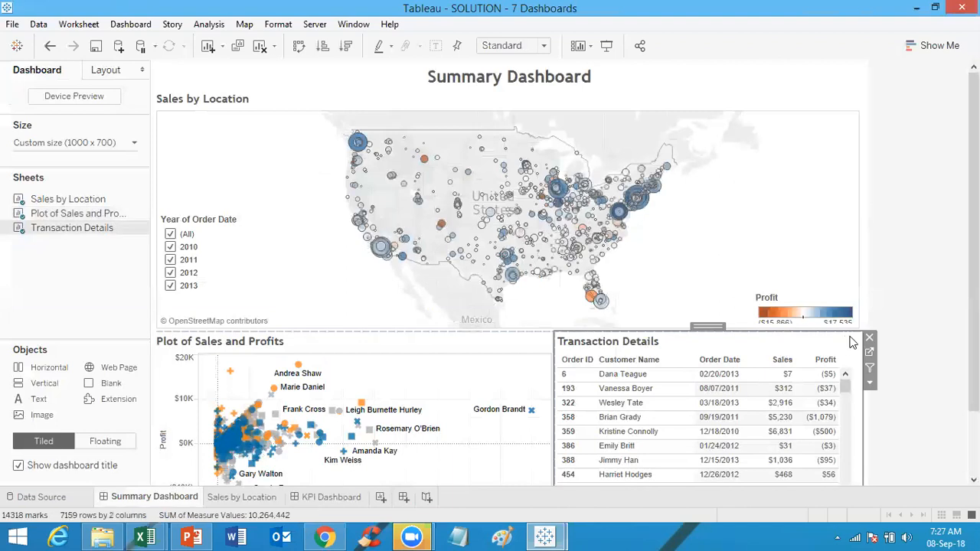
pyautogui.click(870, 350)
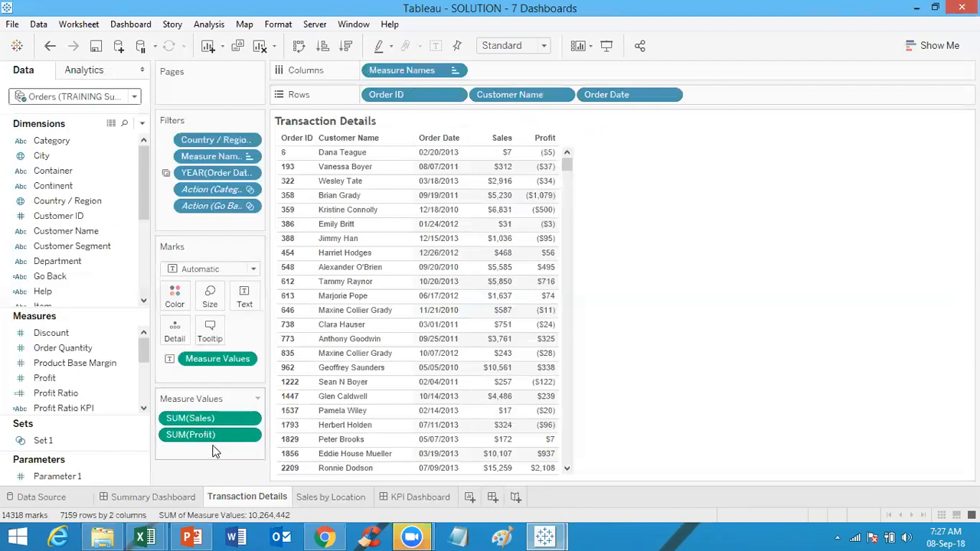
# Step: Open the selected-worksheets dialog for applying the YEAR(Order Date) filter to other worksheets
pyautogui.click(251, 174)
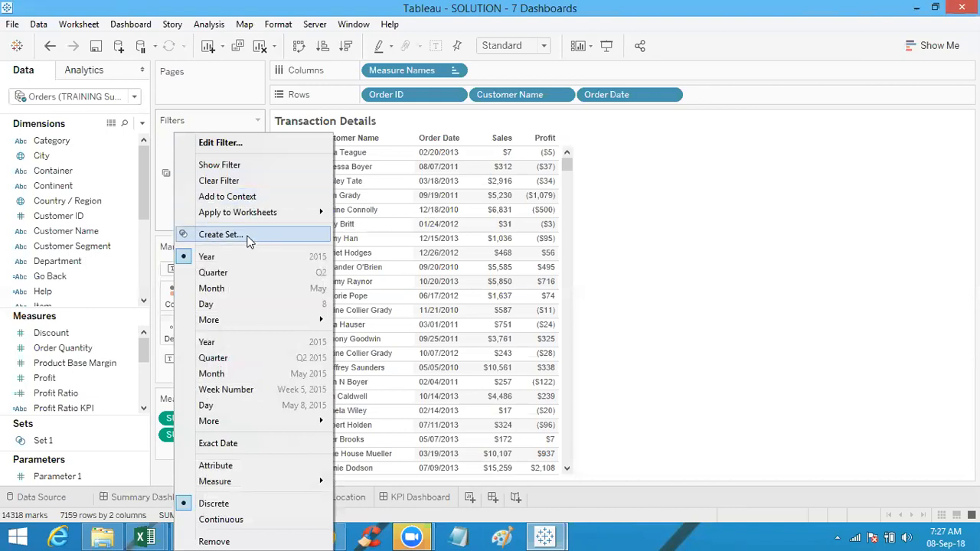
pyautogui.moveTo(263, 215)
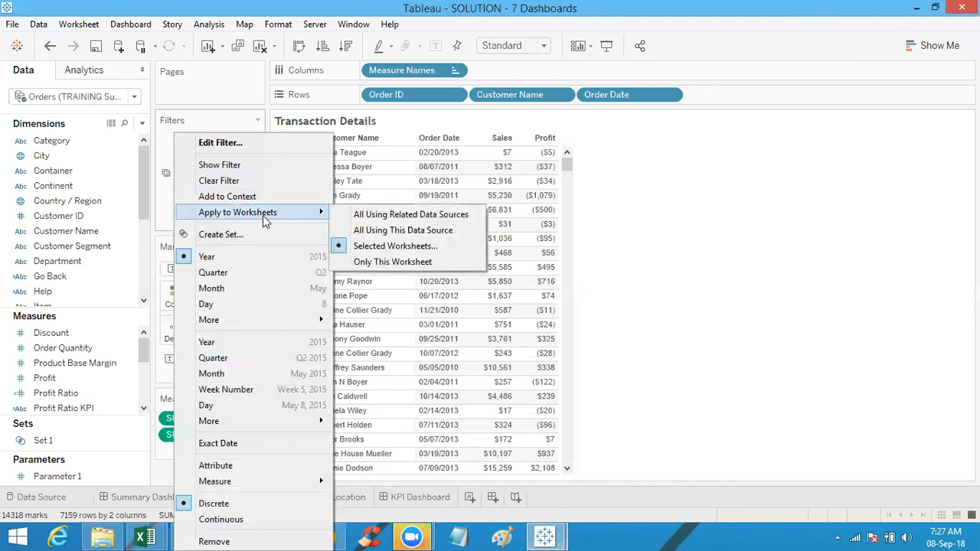
pyautogui.click(386, 246)
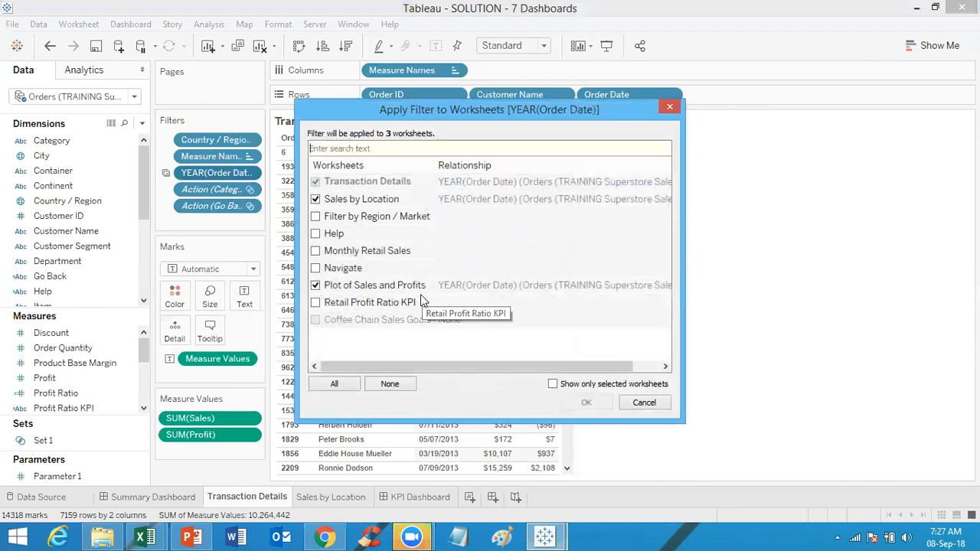
# Step: Cancel the filter dialog, then create a new dashboard and place the Sales by Location sheet on it
pyautogui.click(640, 404)
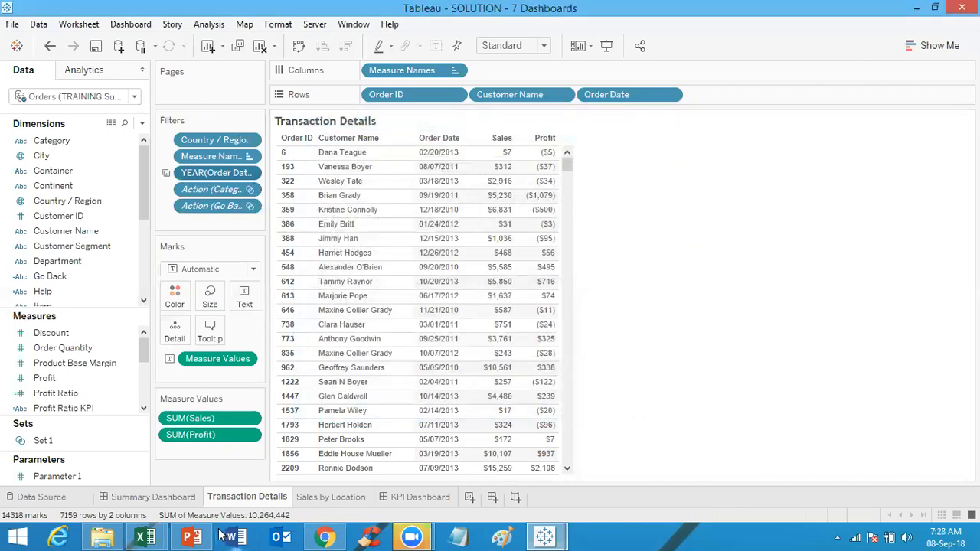
pyautogui.click(170, 499)
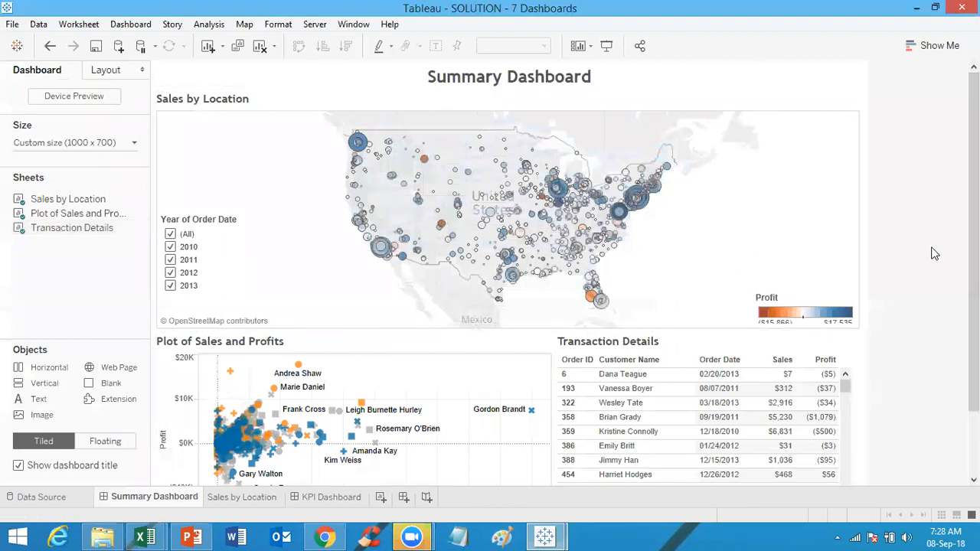
pyautogui.click(833, 129)
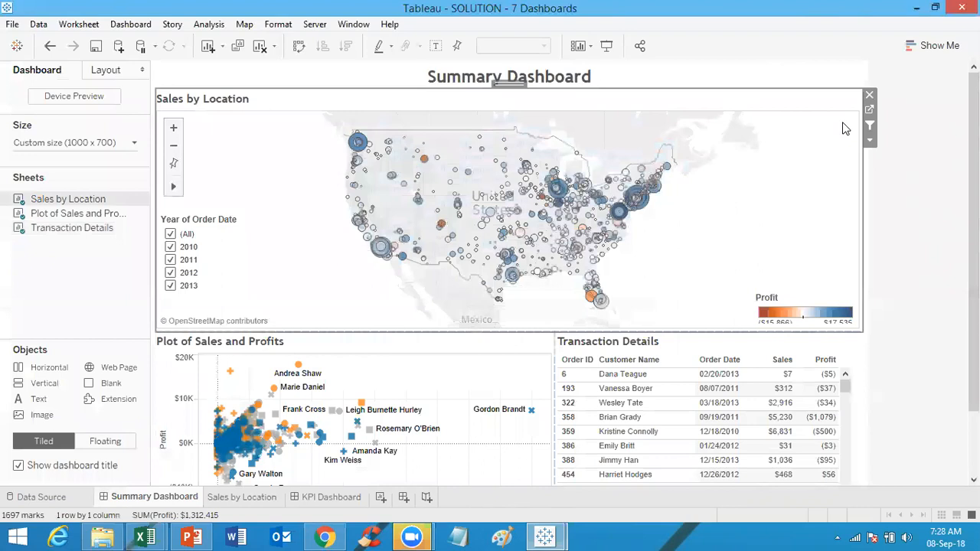
pyautogui.click(404, 498)
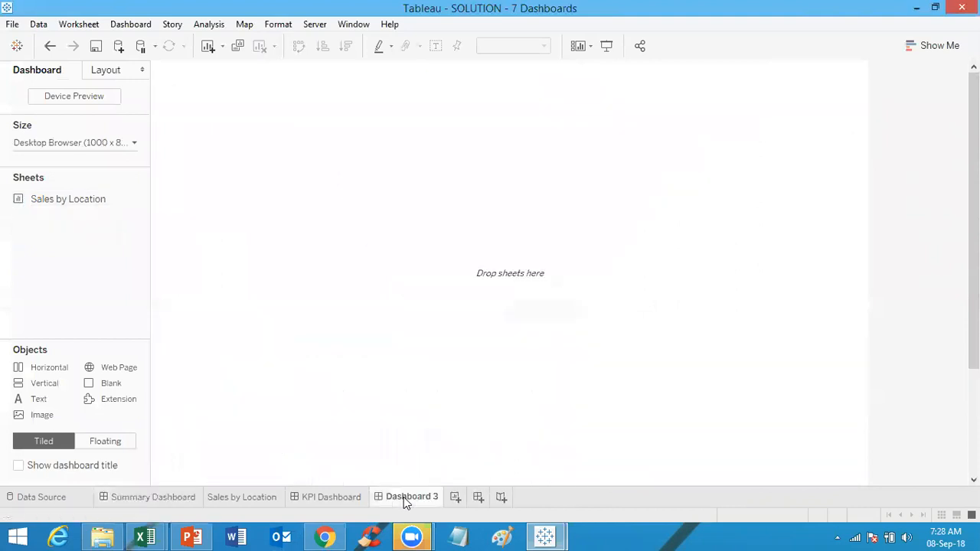
pyautogui.moveTo(86, 208)
pyautogui.moveTo(86, 209); pyautogui.dragTo(435, 212)
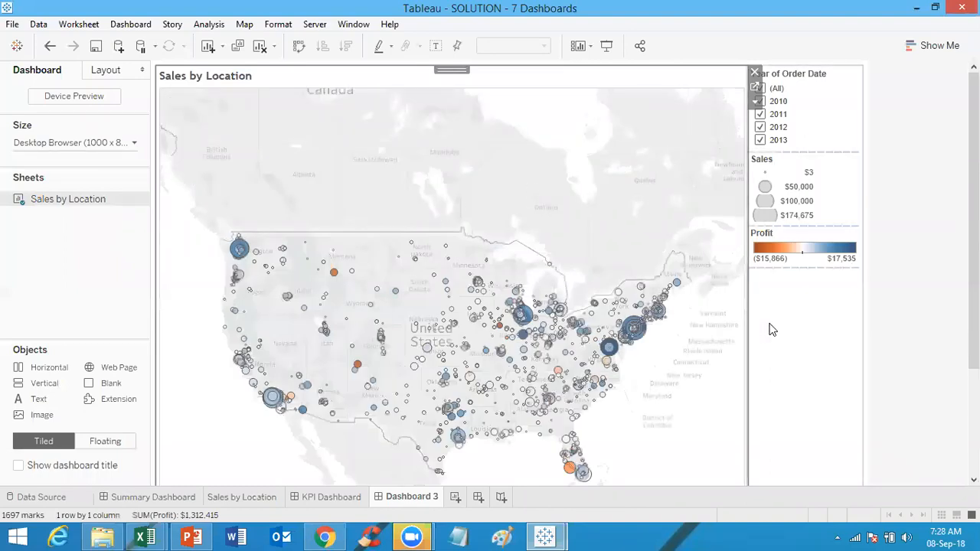
# Step: On the Summary Dashboard, clear and then re-check each year in the Year of Order Date filter to see all worksheets update
pyautogui.click(174, 496)
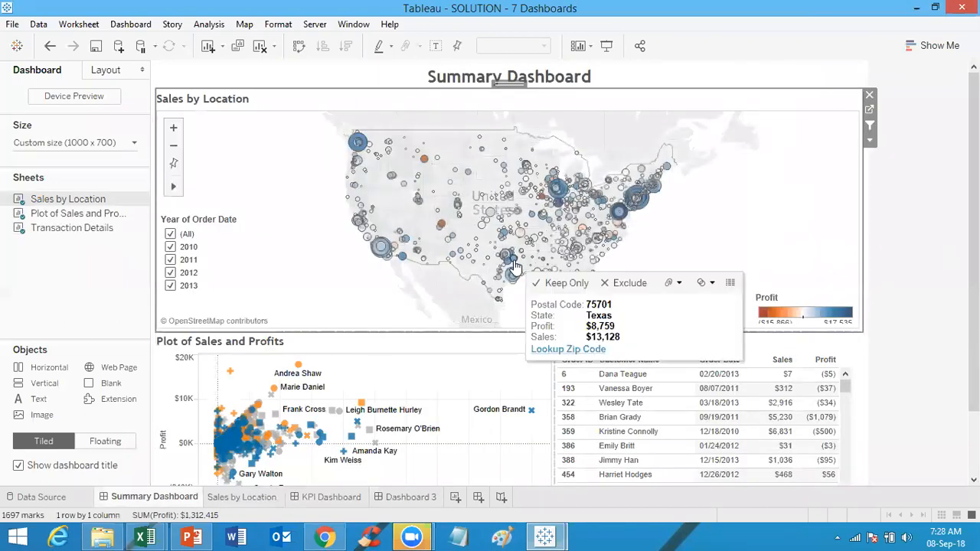
pyautogui.moveTo(72, 227); pyautogui.dragTo(171, 236)
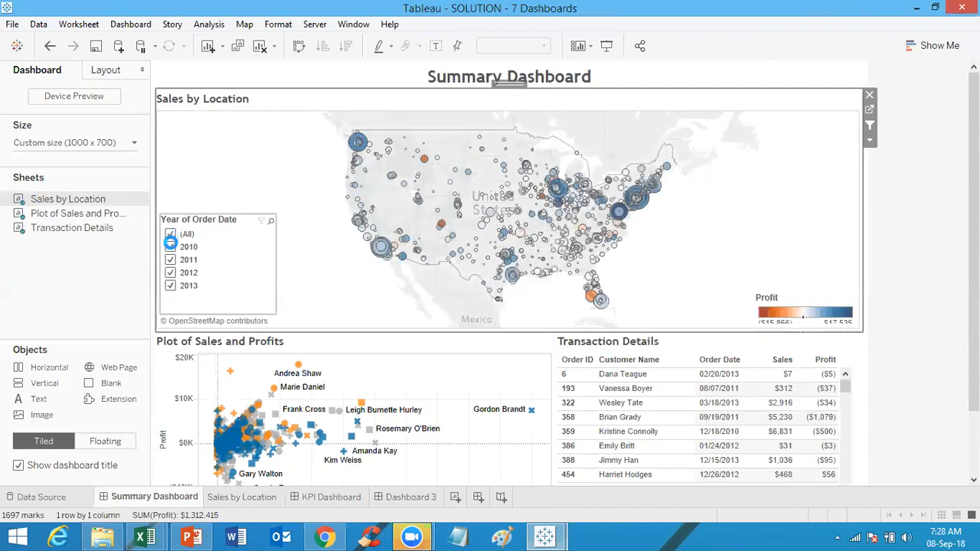
pyautogui.click(171, 246)
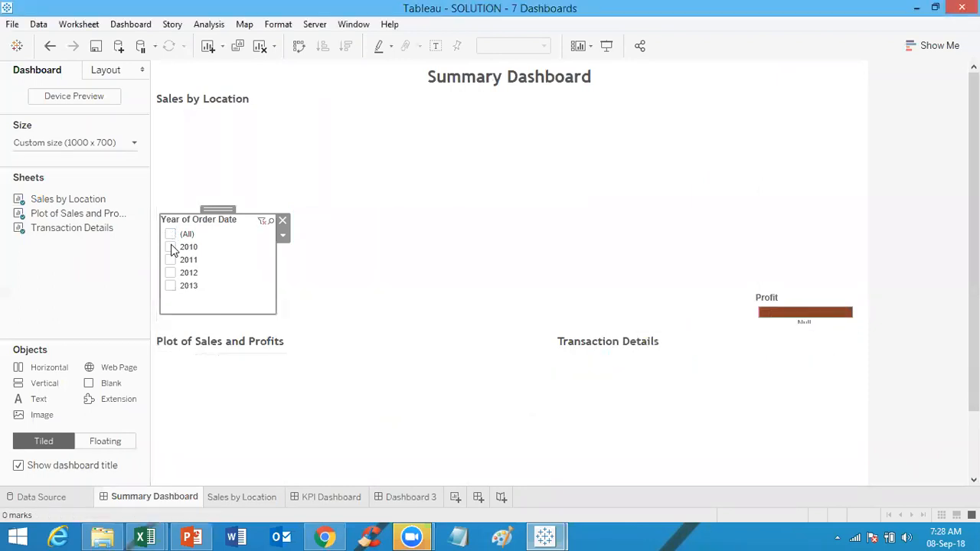
pyautogui.click(172, 246)
pyautogui.click(171, 261)
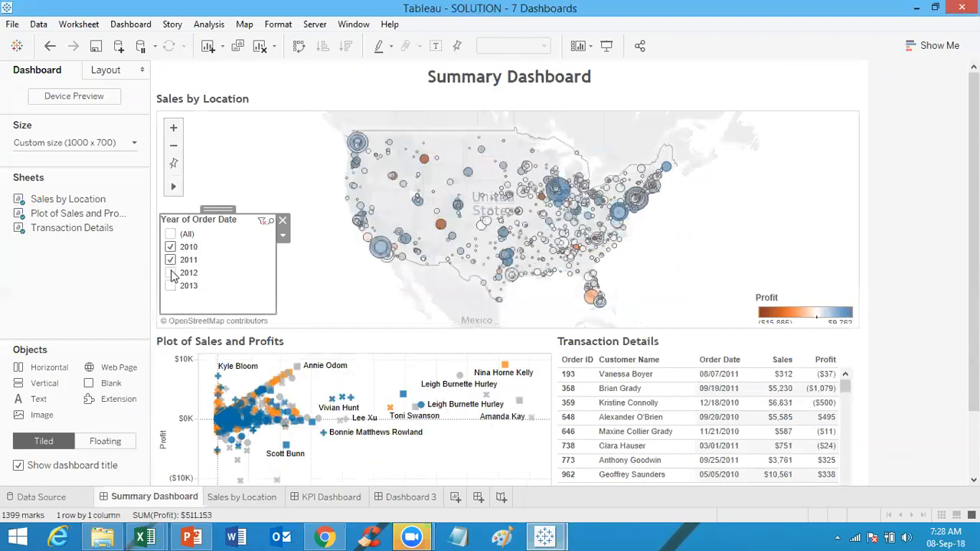
pyautogui.click(171, 273)
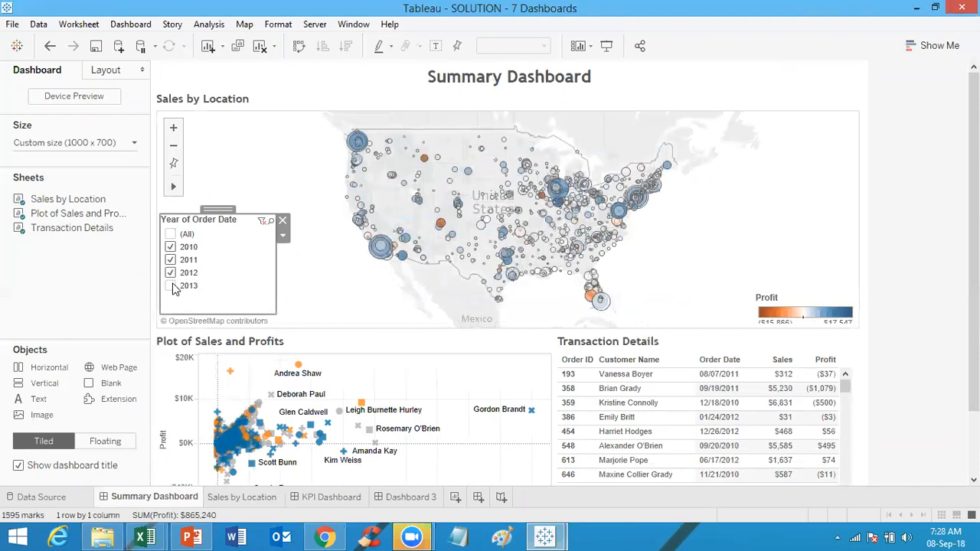
pyautogui.click(172, 286)
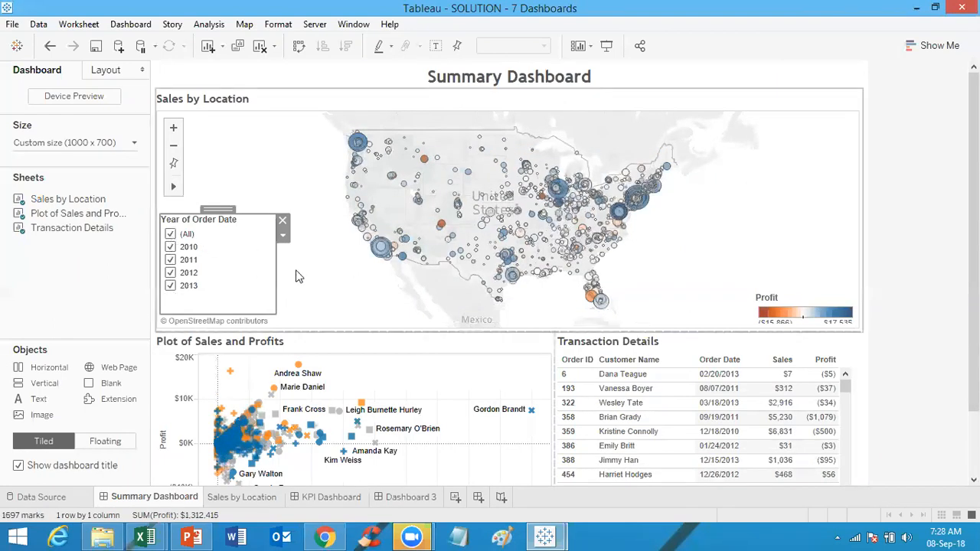
# Step: Select the floating Year of Order Date filter, review its options, and move it slightly up and right on the map
pyautogui.click(817, 213)
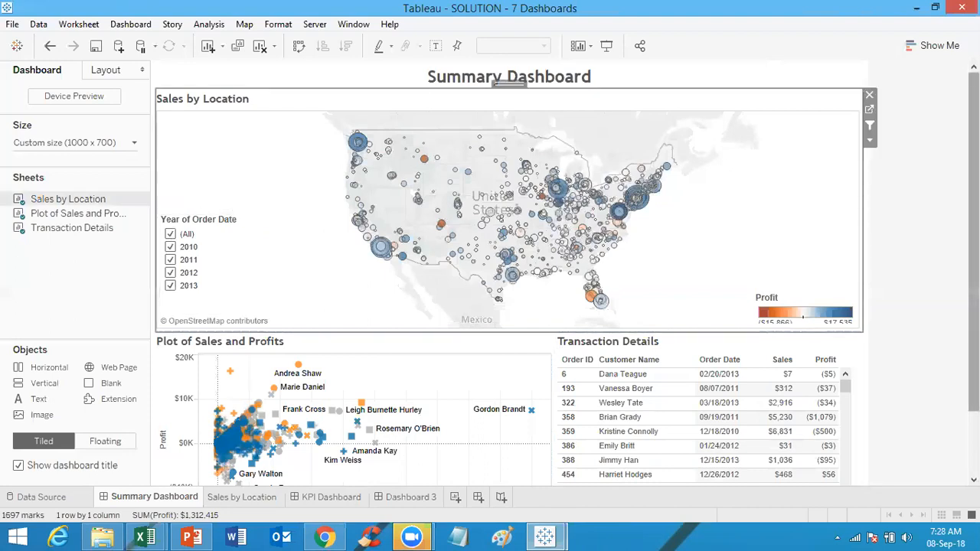
pyautogui.scroll(-2, 818, 213)
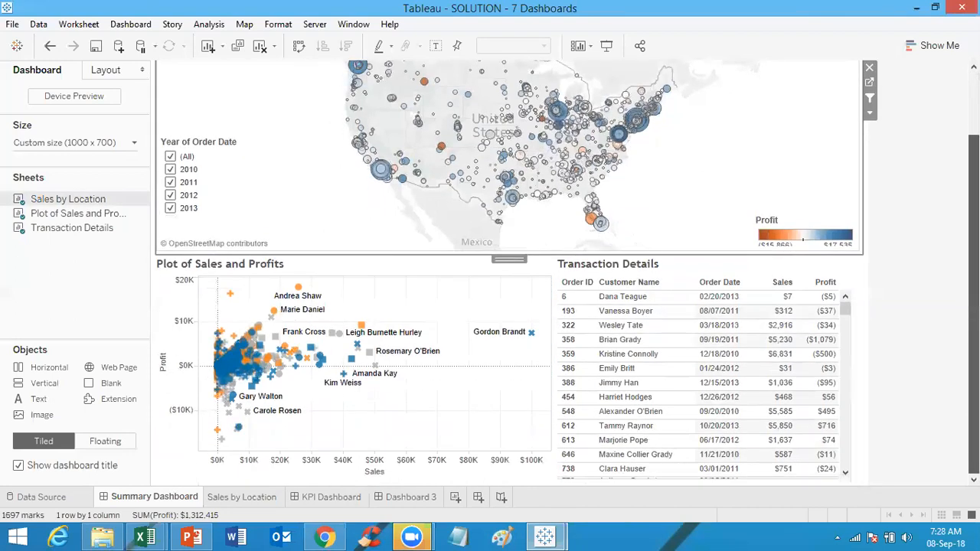
pyautogui.scroll(2, 818, 213)
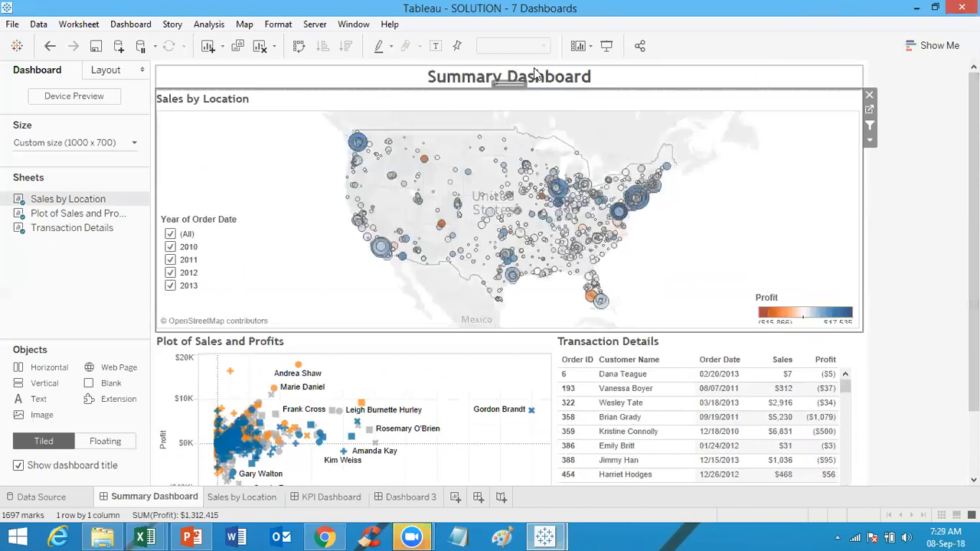
pyautogui.click(253, 253)
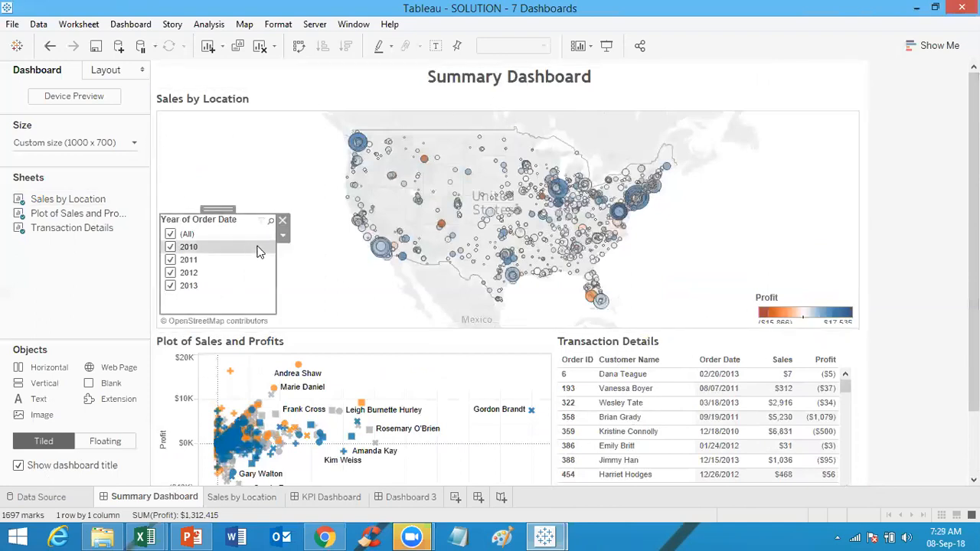
pyautogui.click(283, 236)
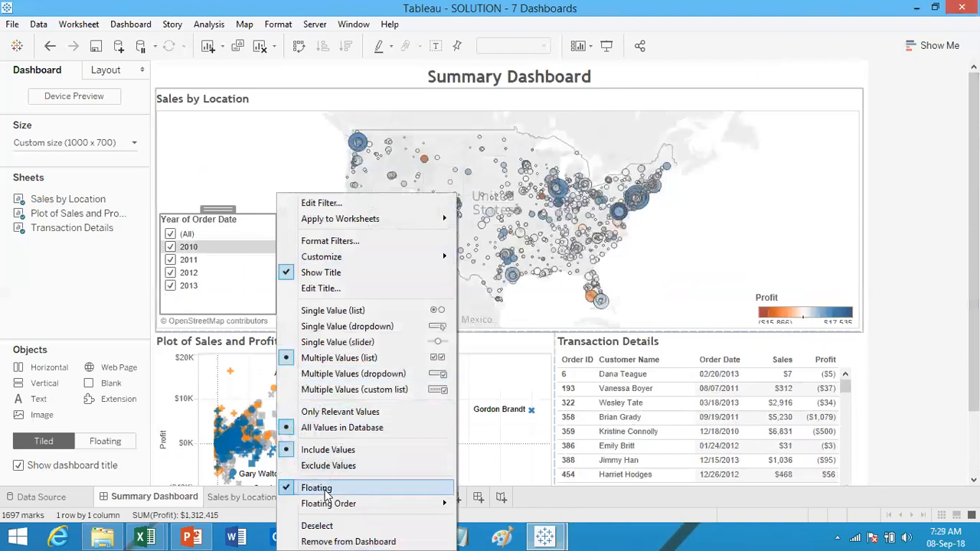
pyautogui.click(264, 166)
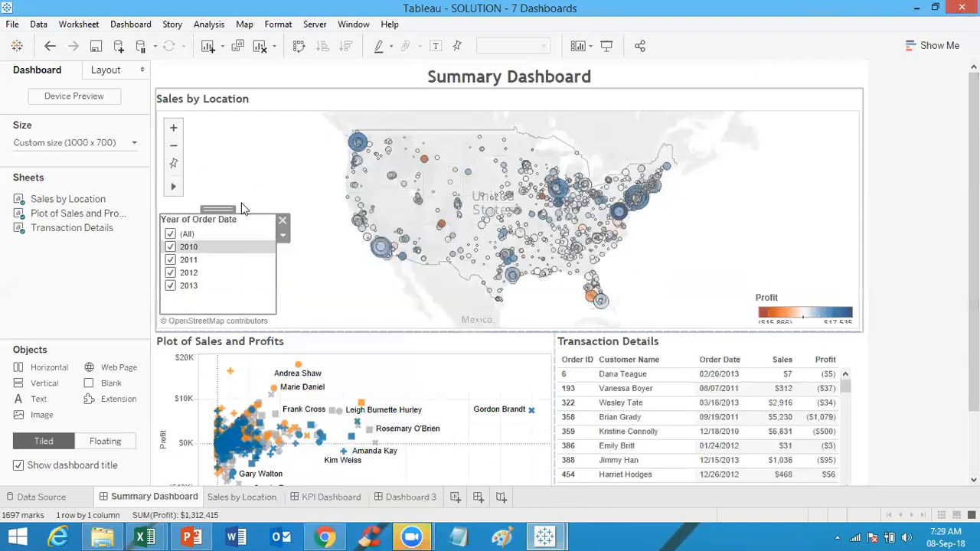
pyautogui.moveTo(222, 209); pyautogui.dragTo(255, 178)
pyautogui.click(914, 267)
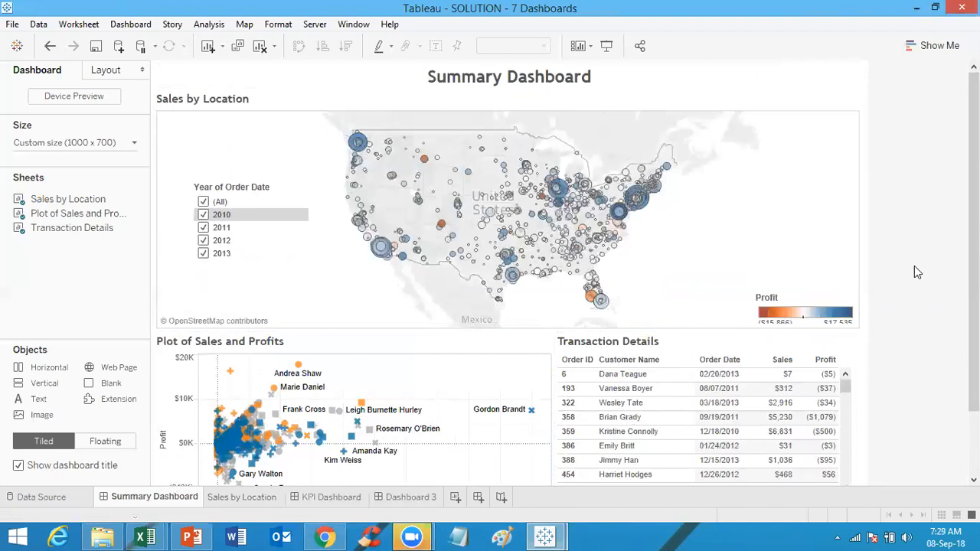
pyautogui.click(280, 225)
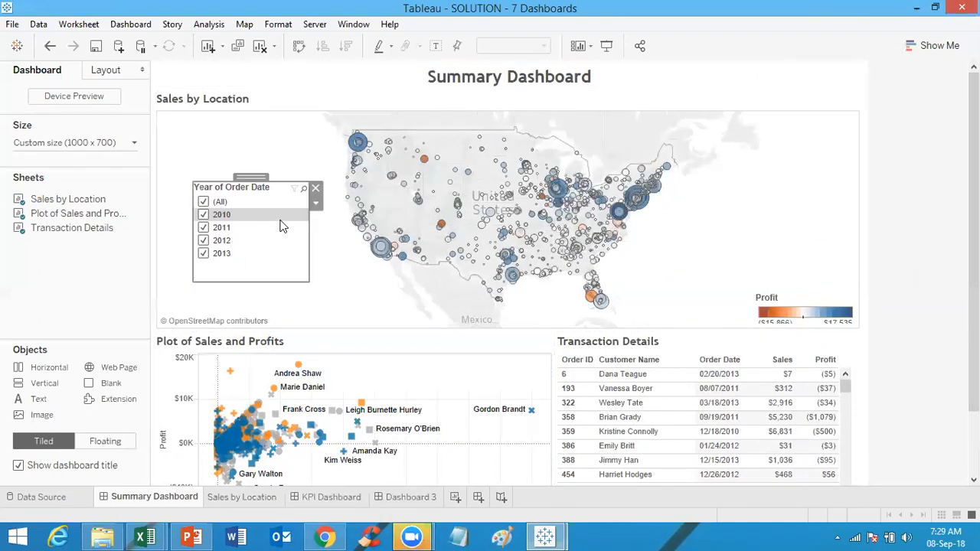
pyautogui.click(921, 235)
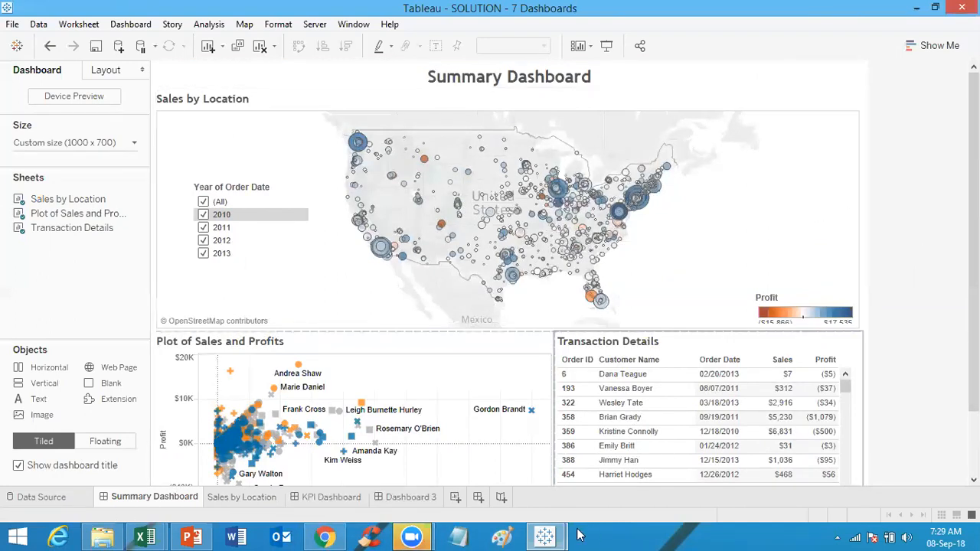
# Step: Open the KPI Dashboard and filter it by East, South and then West regions using the region selector
pyautogui.click(328, 498)
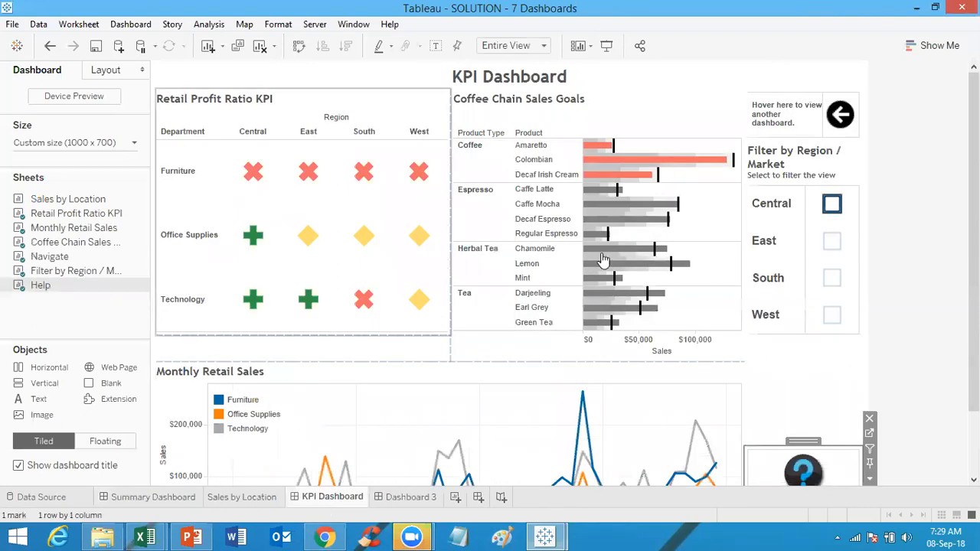
pyautogui.click(663, 125)
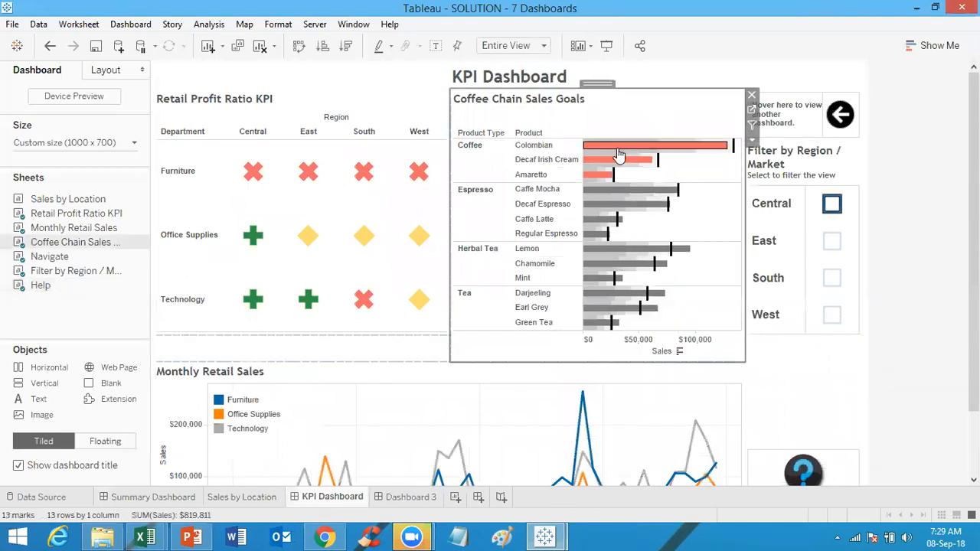
pyautogui.moveTo(671, 150)
pyautogui.click(831, 204)
pyautogui.click(831, 237)
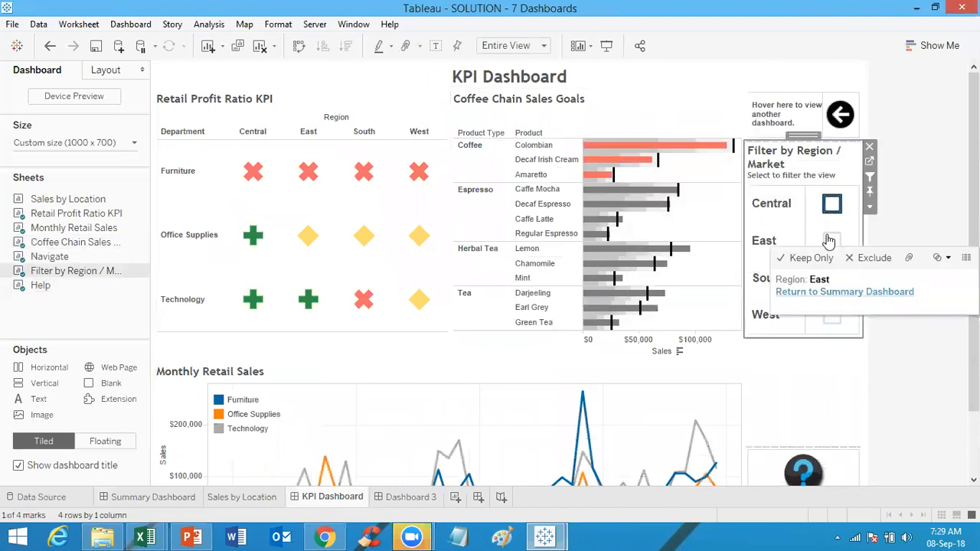
pyautogui.click(836, 279)
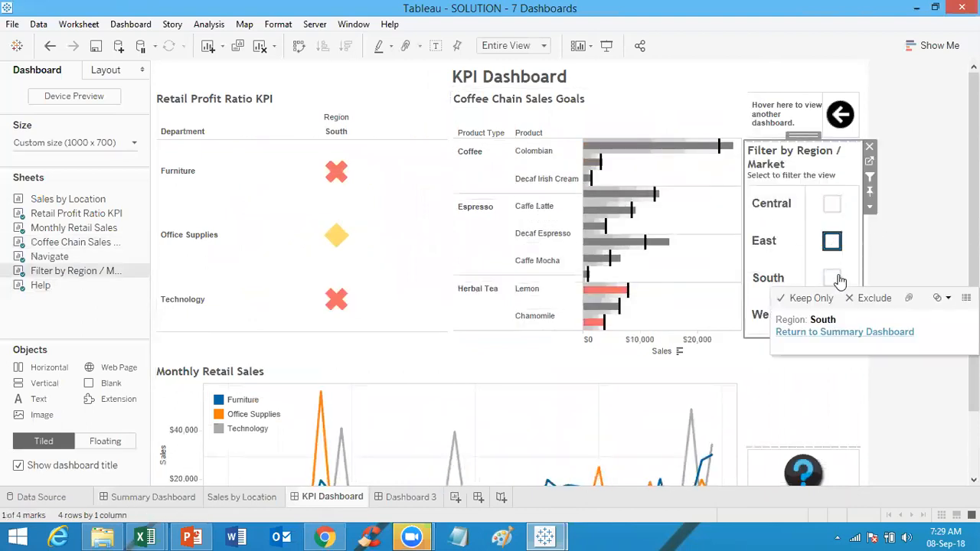
pyautogui.click(830, 314)
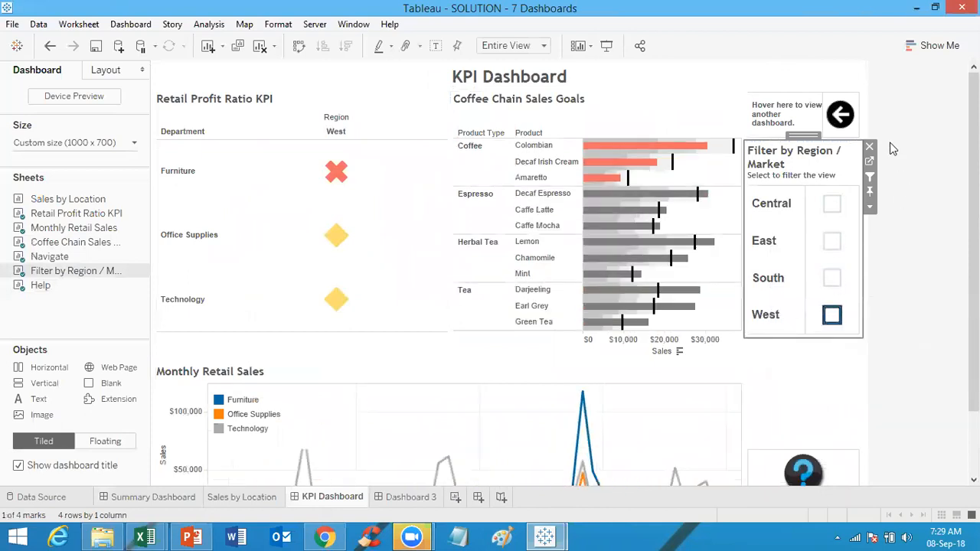
# Step: Use the navigation arrow's Return to Summary Dashboard action to go back to the Summary Dashboard
pyautogui.moveTo(850, 119)
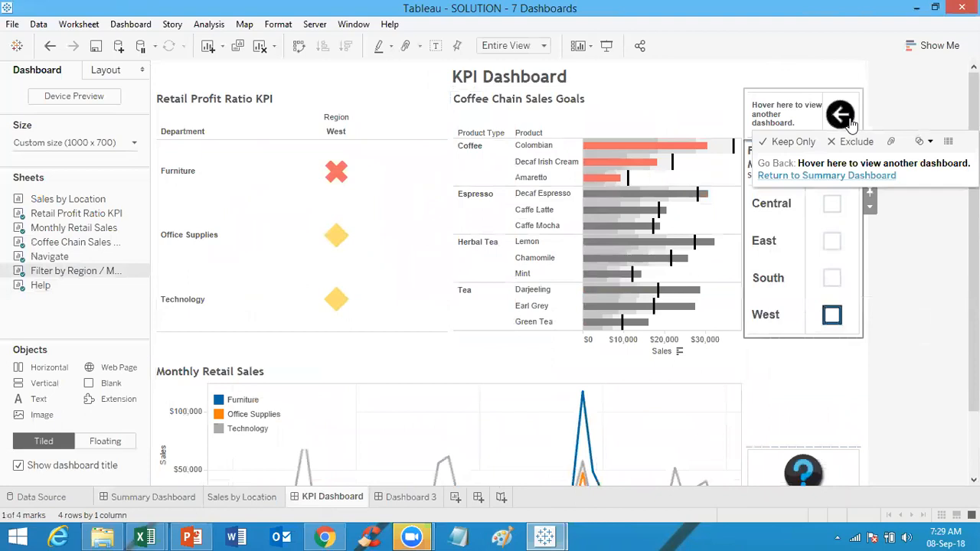
pyautogui.click(851, 121)
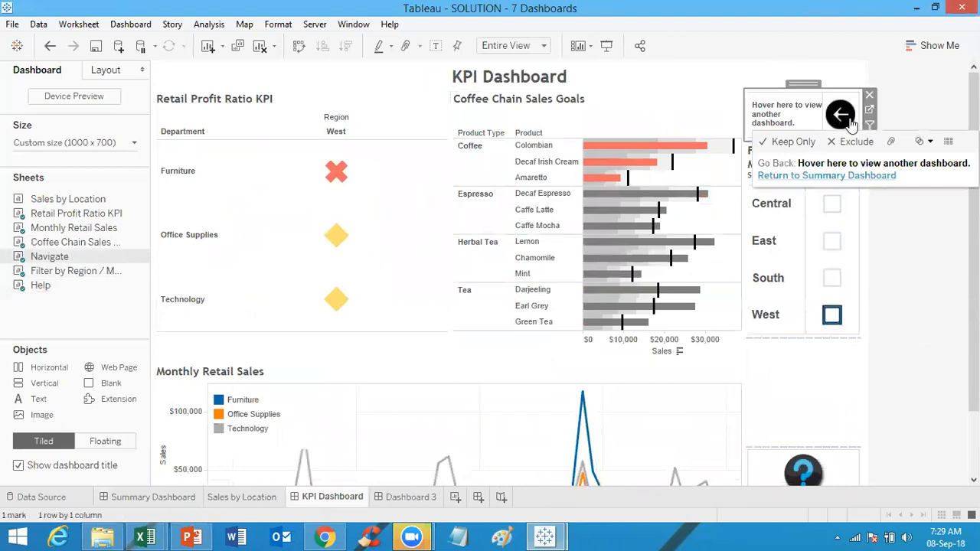
pyautogui.click(845, 175)
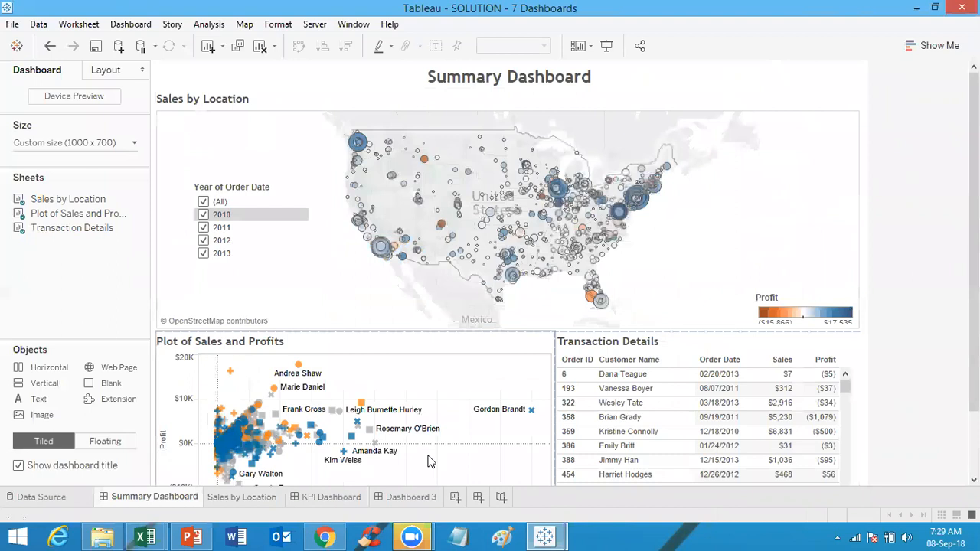
# Step: Reopen the KPI Dashboard and navigate back again through the arrow's Return to Summary Dashboard link
pyautogui.click(345, 501)
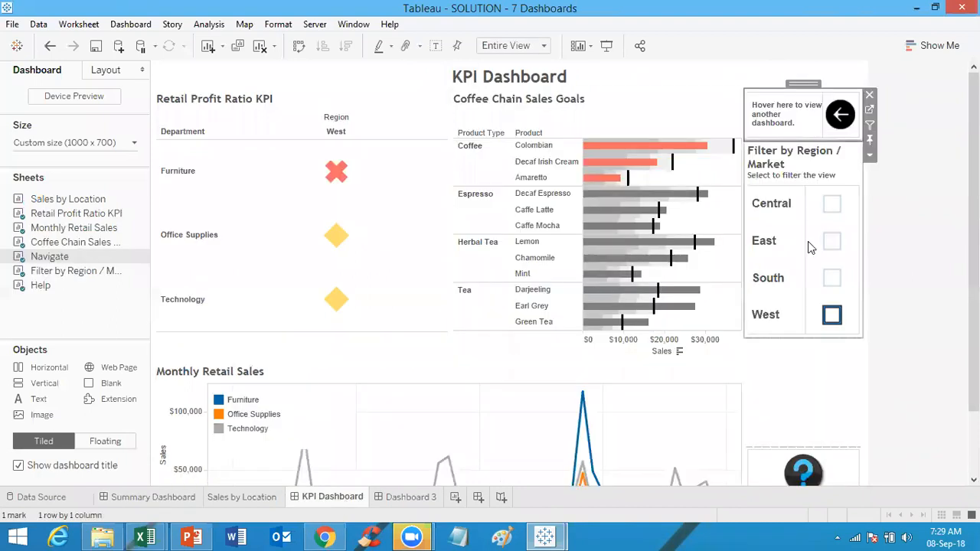
pyautogui.moveTo(840, 122)
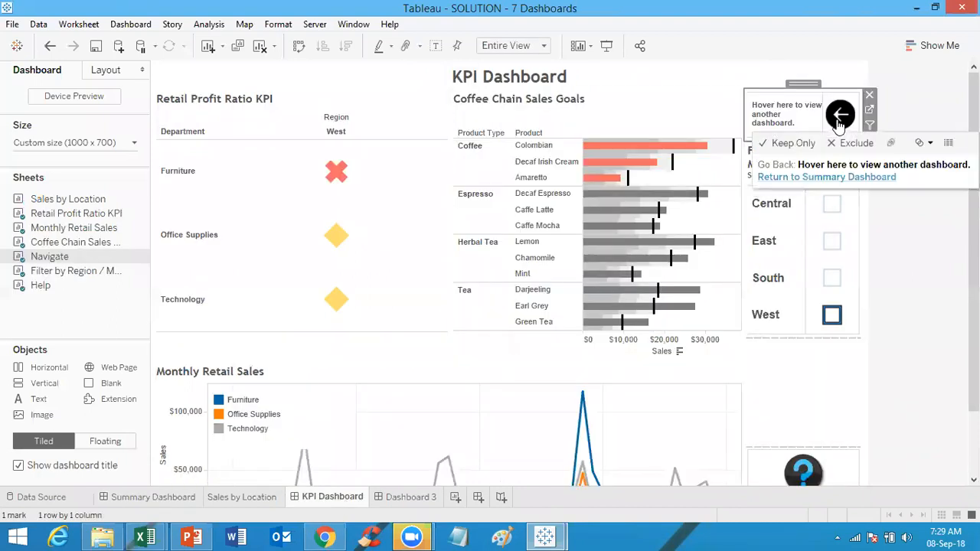
pyautogui.click(834, 177)
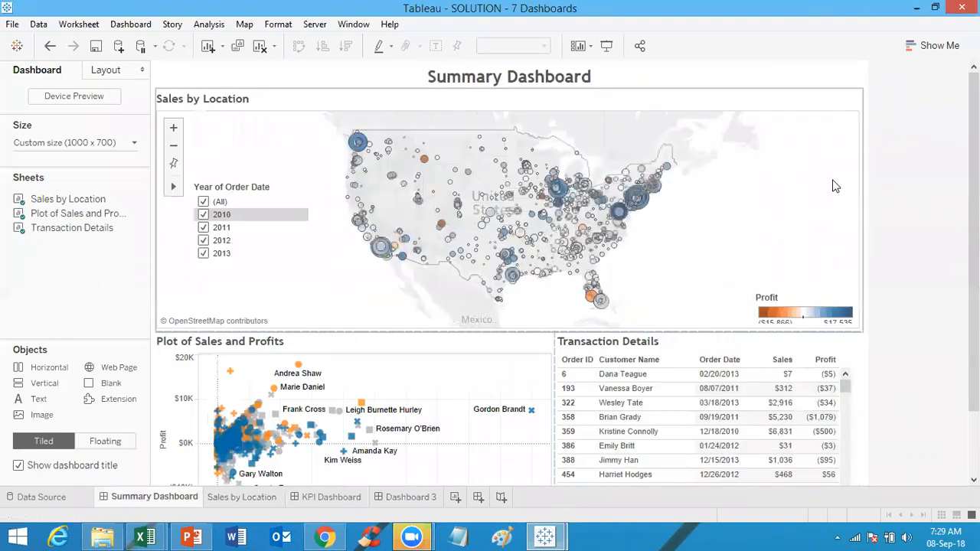
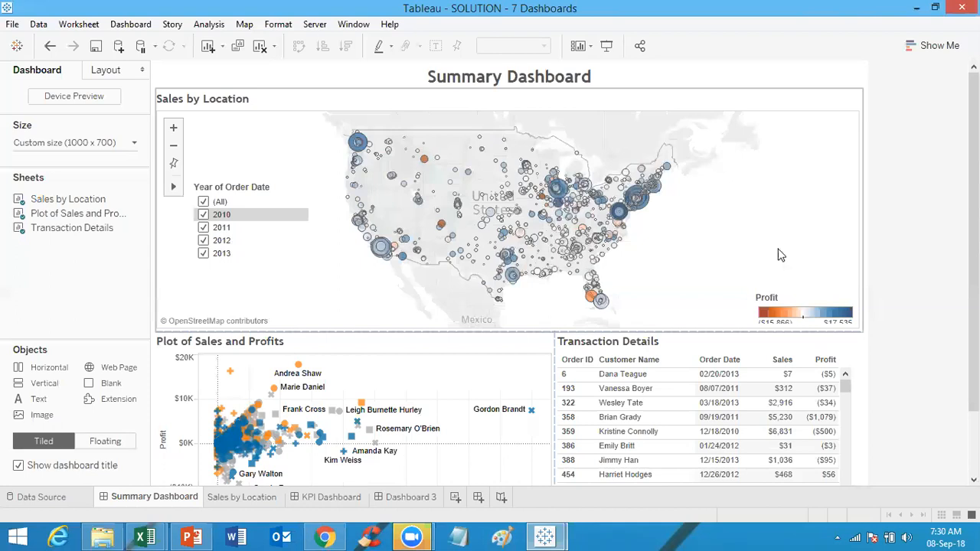
# Step: Open the KPI Dashboard and highlight the Office Supplies KPI mark to see its tooltip and linked highlighting
pyautogui.click(327, 499)
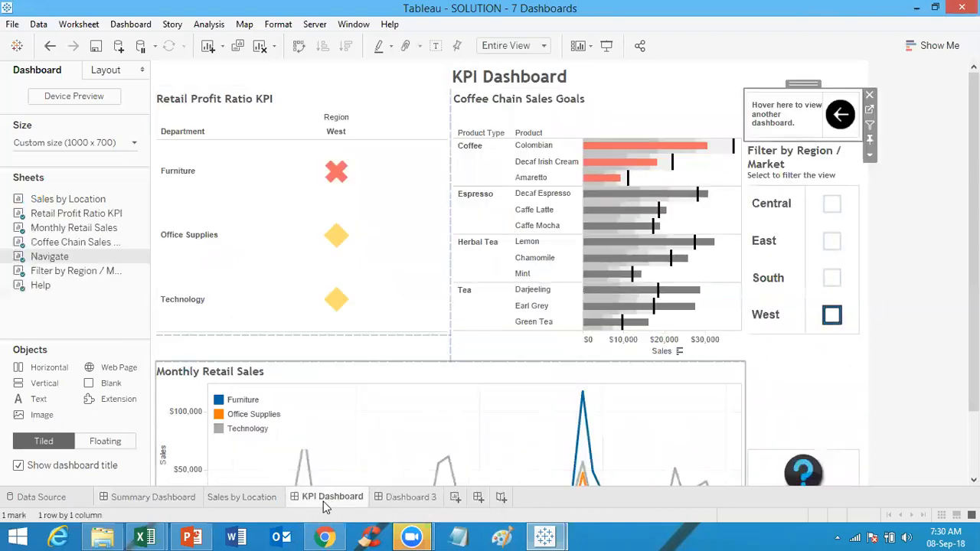
pyautogui.click(338, 239)
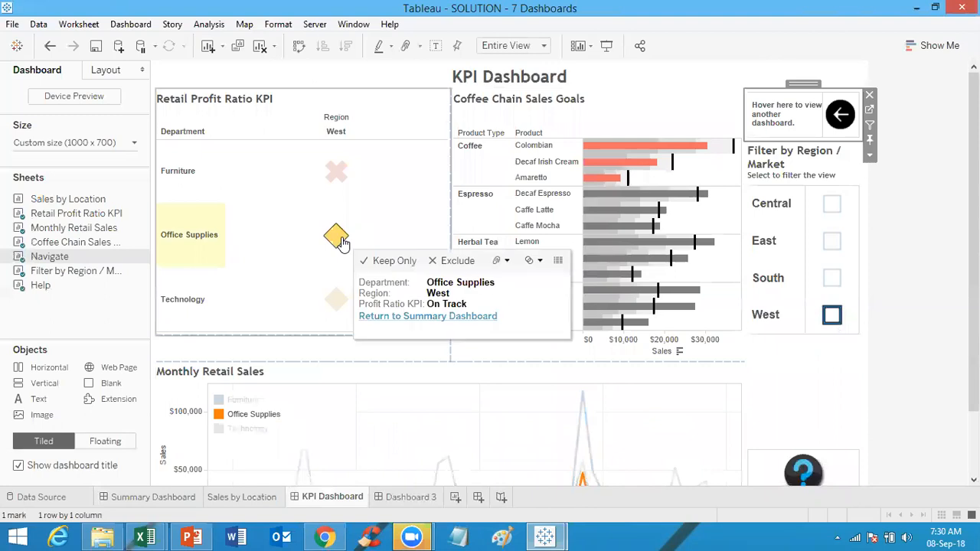
pyautogui.click(342, 240)
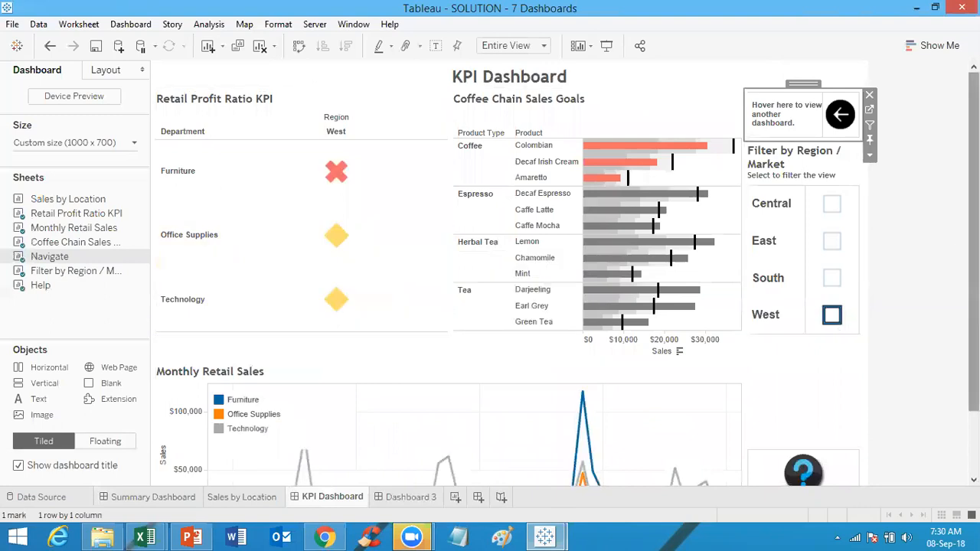
# Step: Highlight the Furniture, Office Supplies and Technology KPI marks in turn to compare their Monthly Retail Sales lines
pyautogui.scroll(-3, 381, 119)
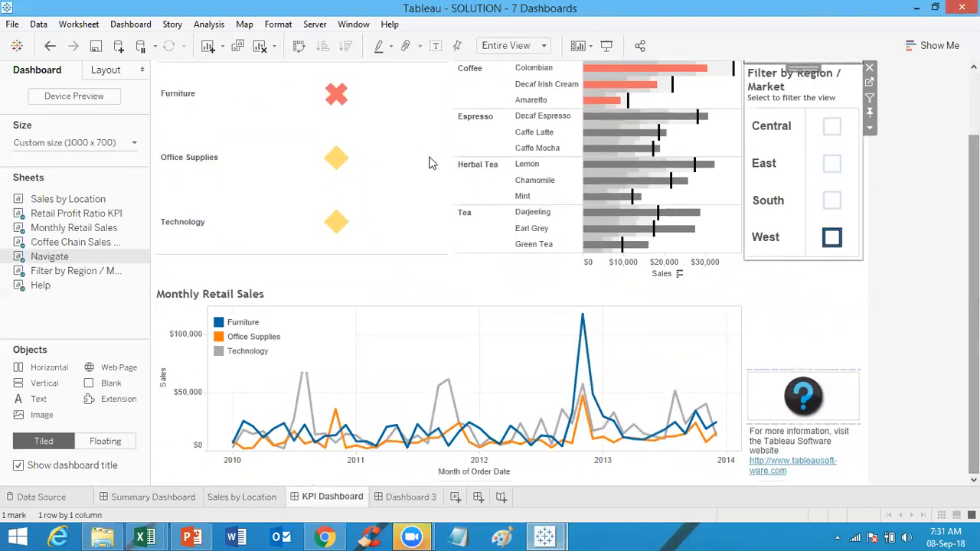
pyautogui.click(335, 95)
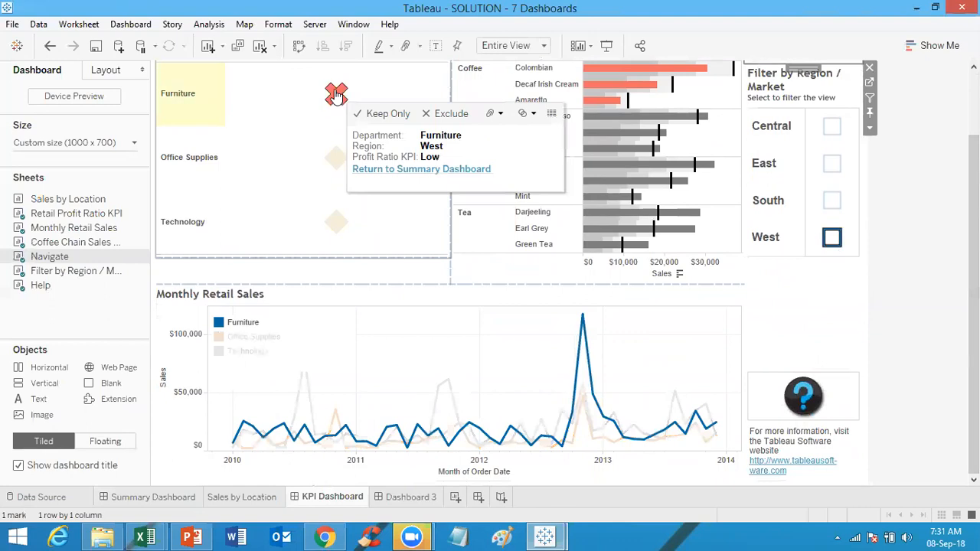
pyautogui.click(322, 261)
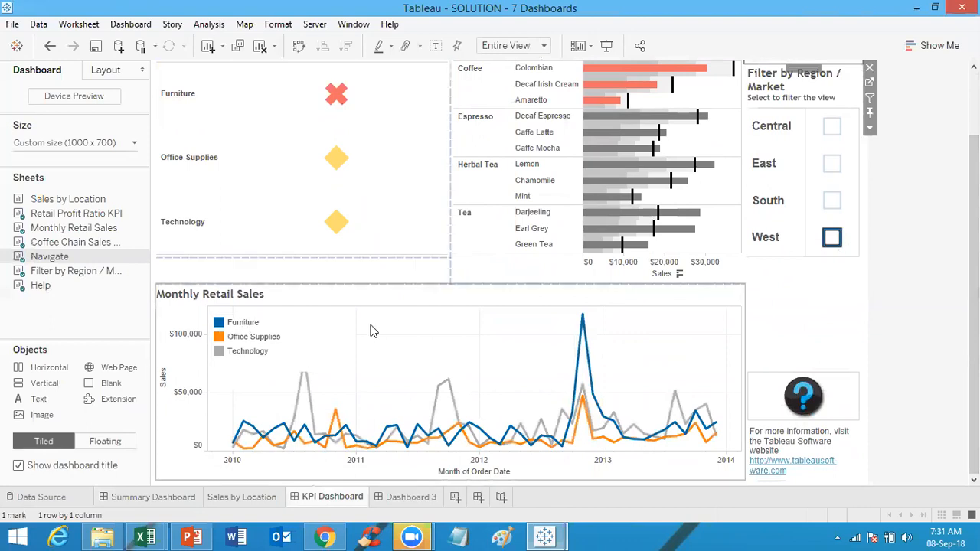
pyautogui.click(338, 157)
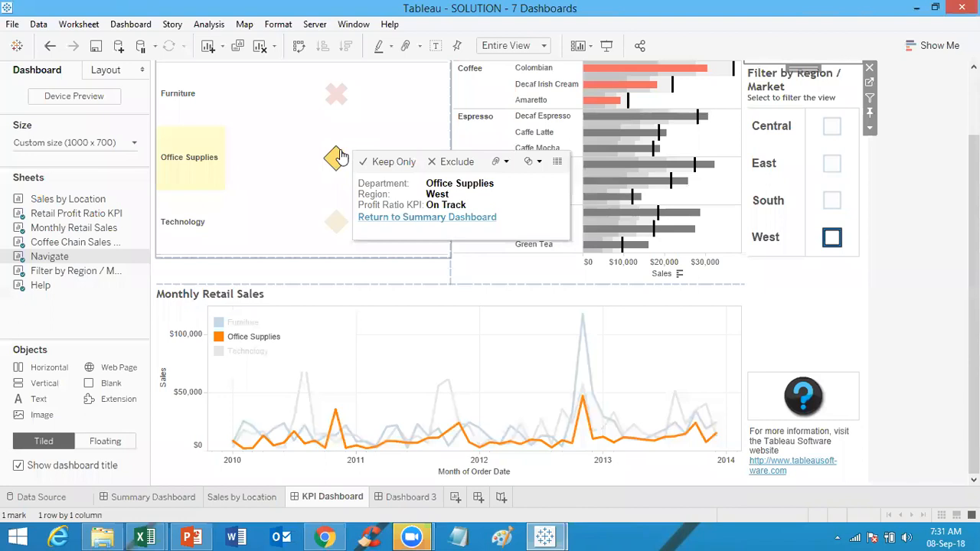
pyautogui.click(338, 157)
pyautogui.click(336, 223)
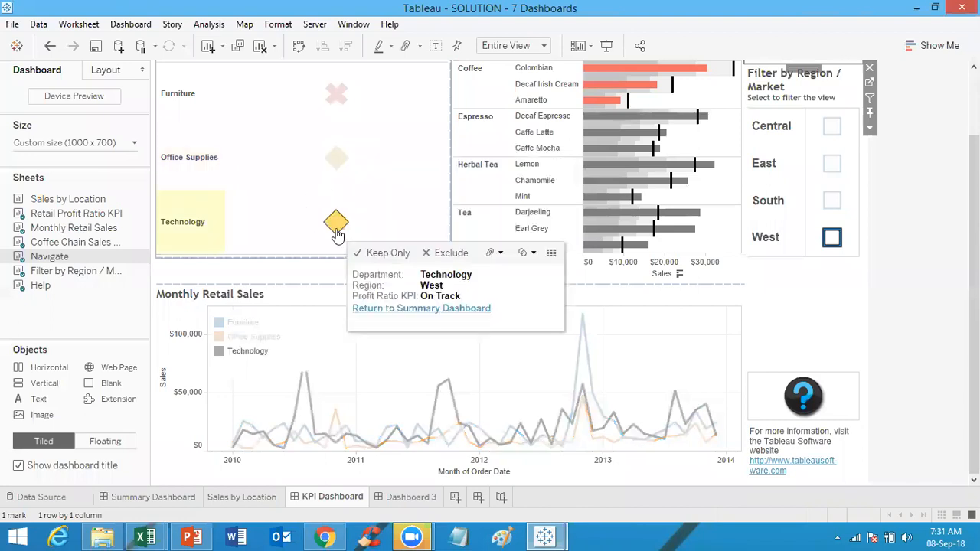
pyautogui.click(336, 223)
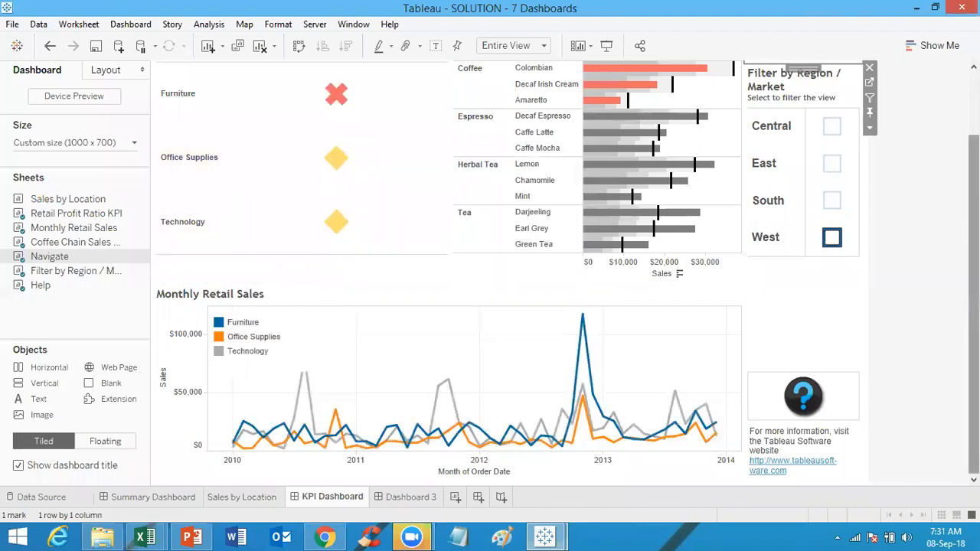
# Step: Highlight the Technology KPI mark again and dismiss its tooltip
pyautogui.scroll(2, 284, 136)
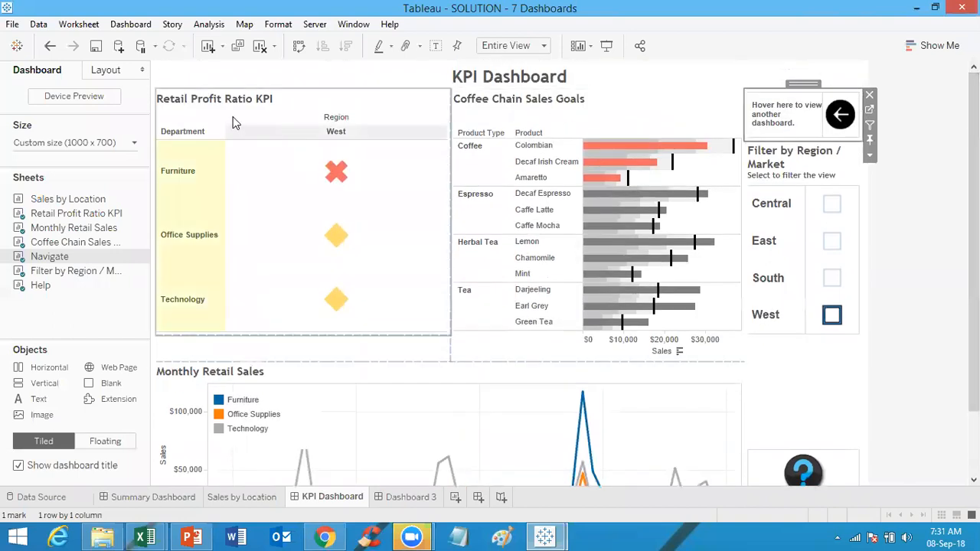
pyautogui.click(338, 301)
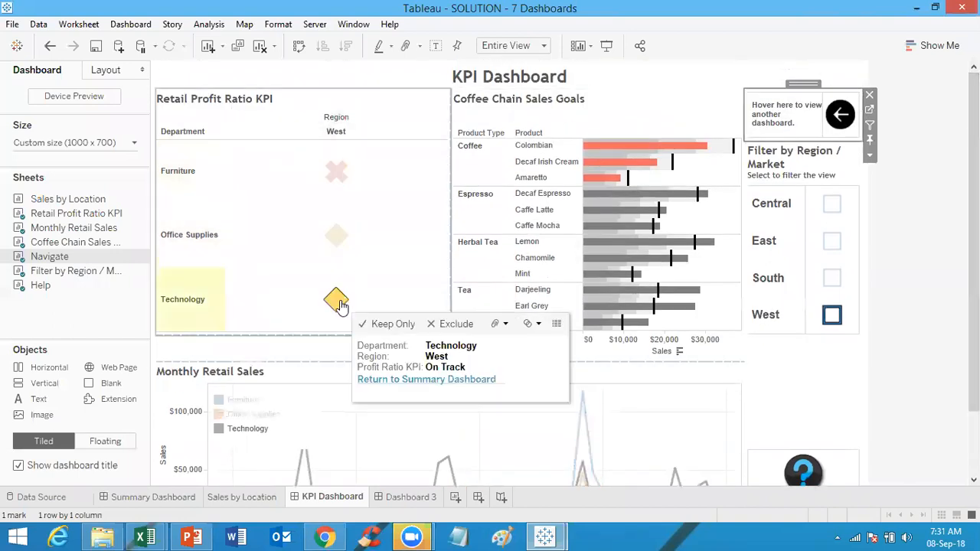
pyautogui.click(340, 304)
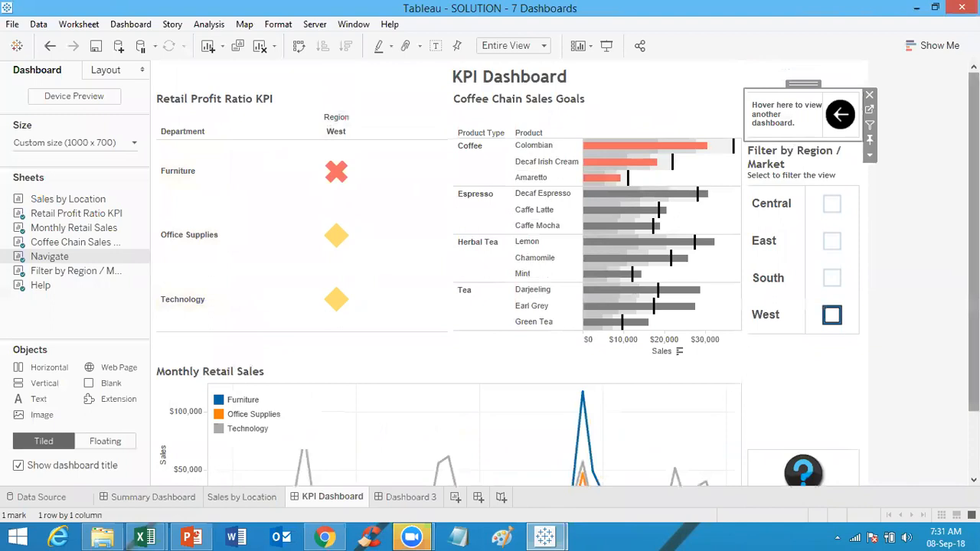
pyautogui.scroll(-2, 490, 274)
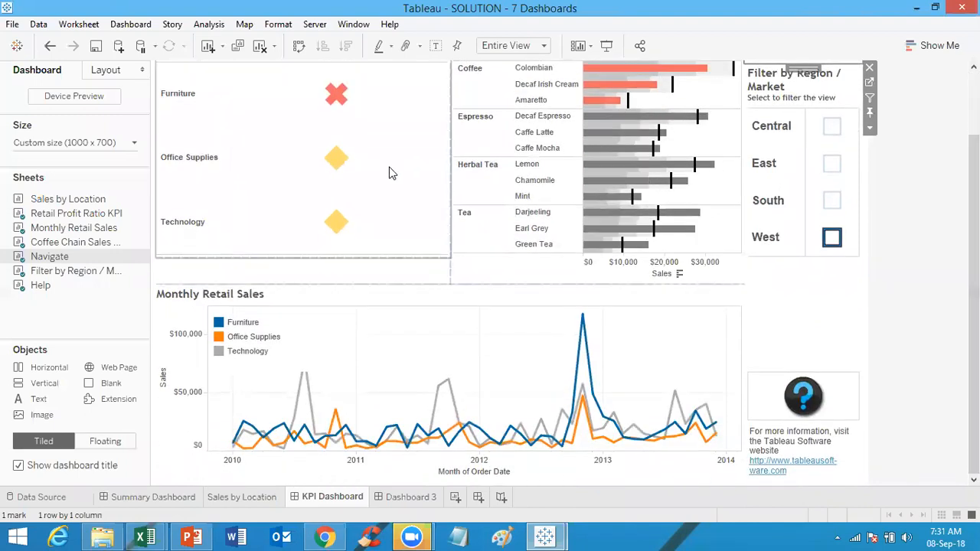
pyautogui.click(336, 223)
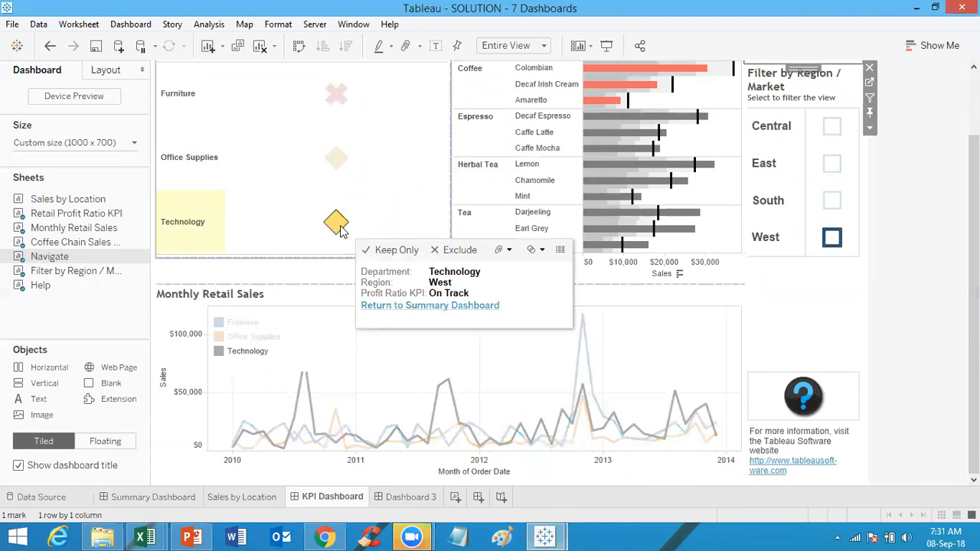
pyautogui.press('Escape')
pyautogui.click(882, 163)
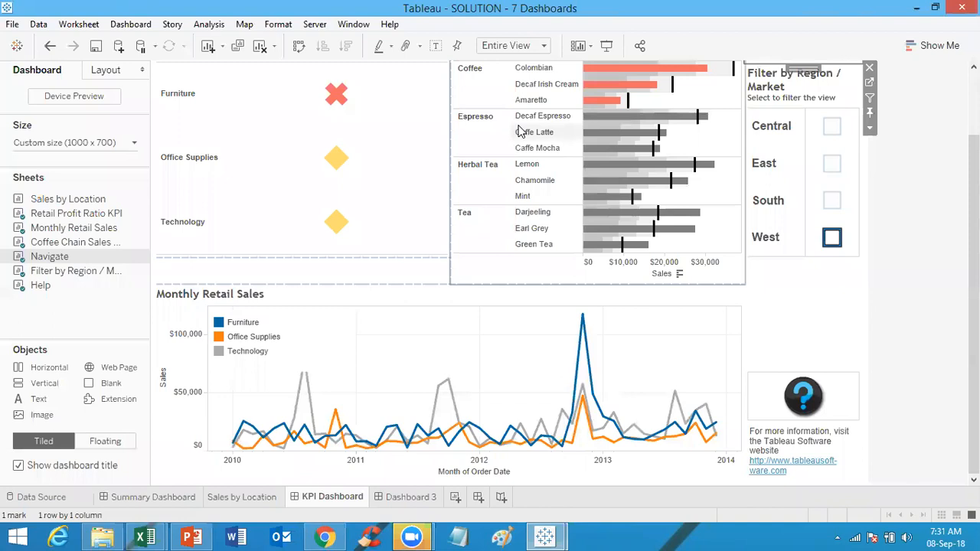
# Step: Highlight the Office Supplies KPI mark and then clear the selection
pyautogui.click(340, 174)
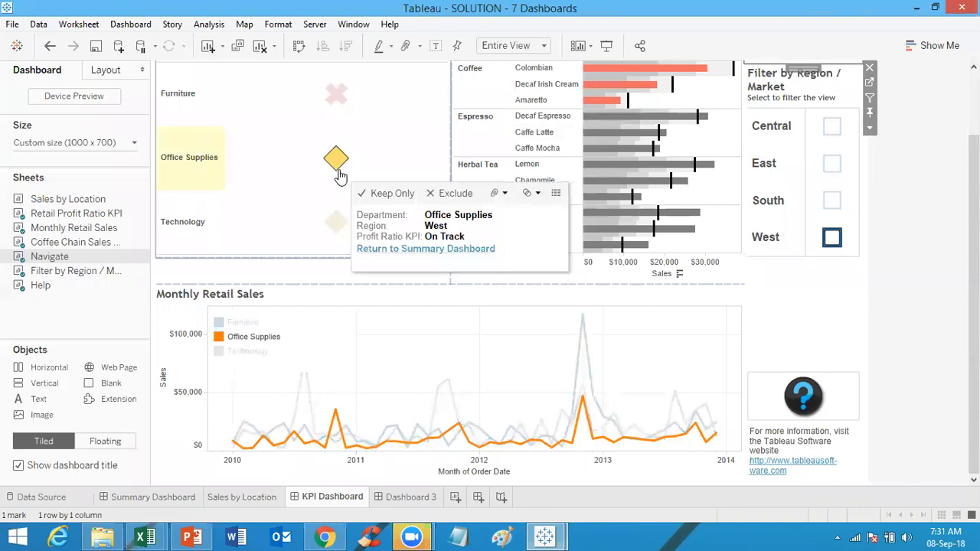
pyautogui.click(328, 173)
pyautogui.click(334, 167)
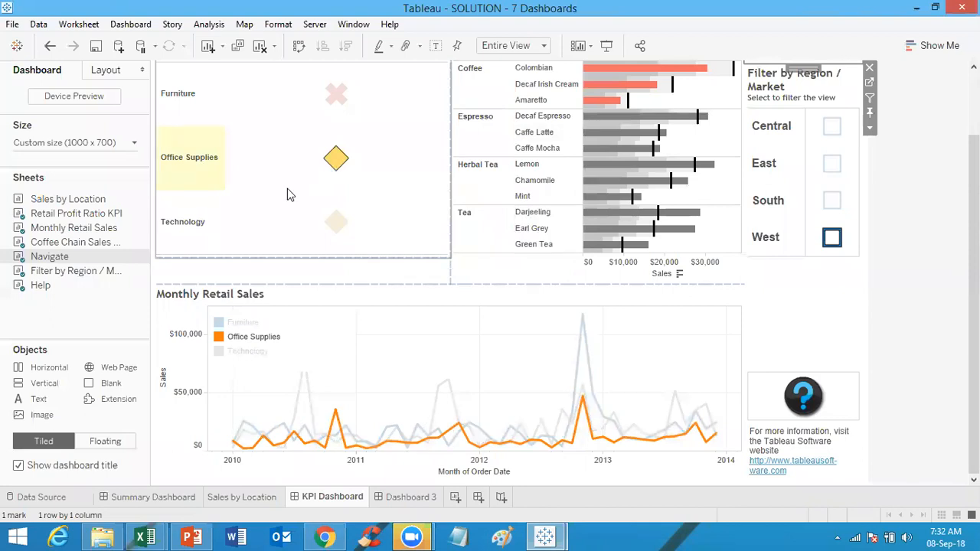
pyautogui.click(336, 161)
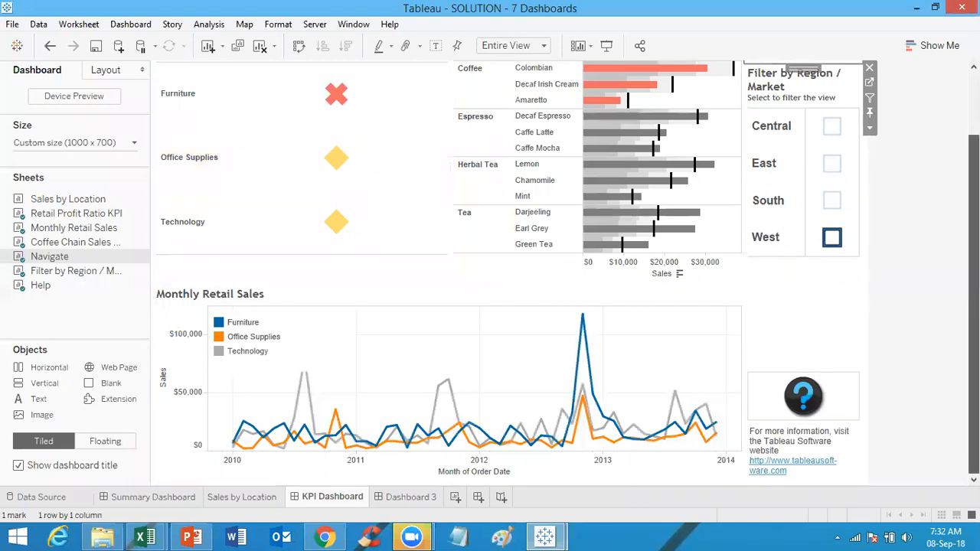
# Step: Use the navigation arrow's Return to Summary Dashboard link to go back to the Summary Dashboard
pyautogui.scroll(3, 837, 117)
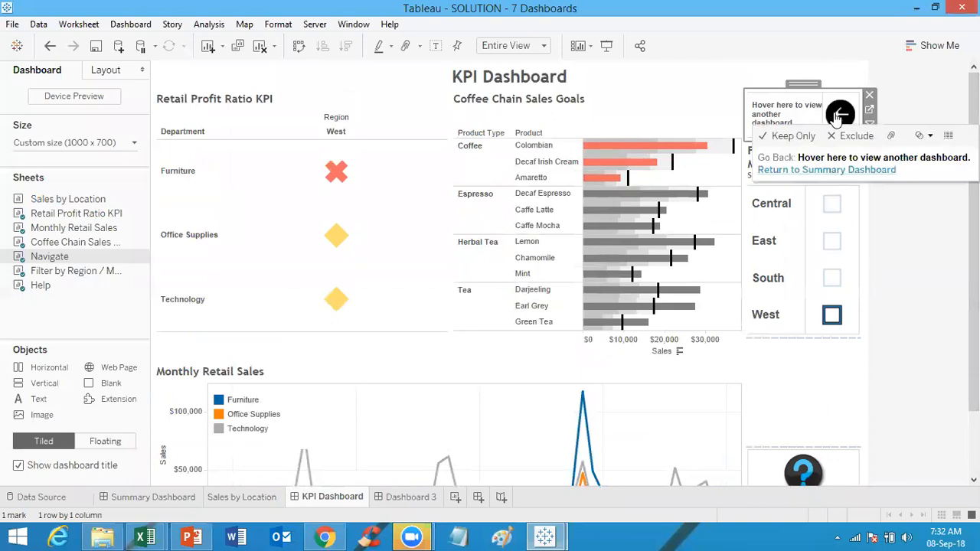
pyautogui.click(842, 173)
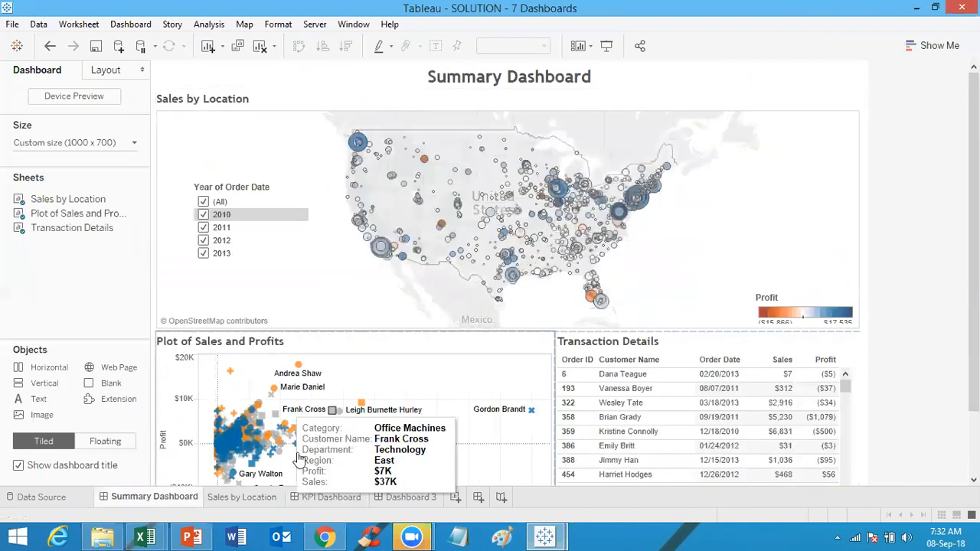
# Step: Reopen the KPI Dashboard and return once more to the Summary Dashboard through the arrow's link
pyautogui.click(331, 497)
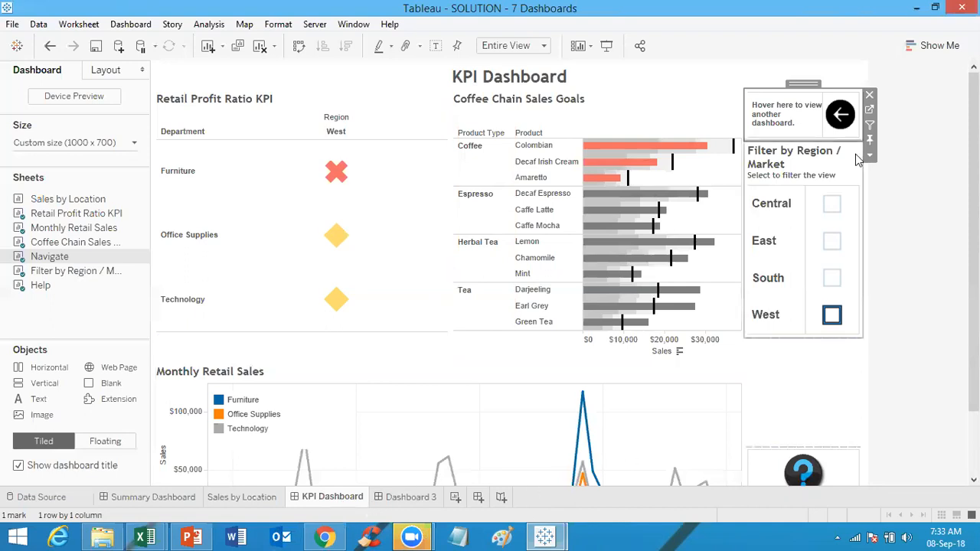
pyautogui.moveTo(846, 116)
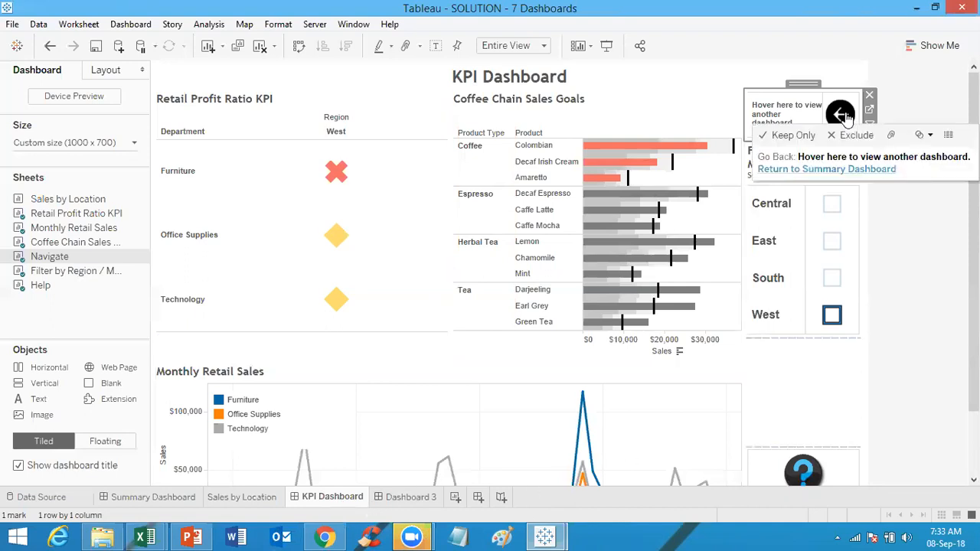
pyautogui.click(837, 175)
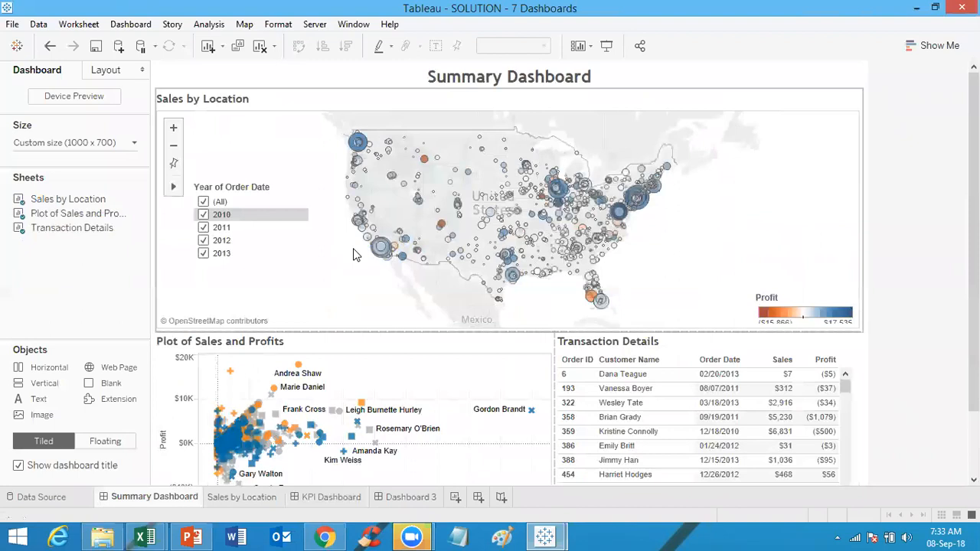
# Step: Reopen the KPI Dashboard and follow the help panel's Tableau Software website link
pyautogui.click(337, 498)
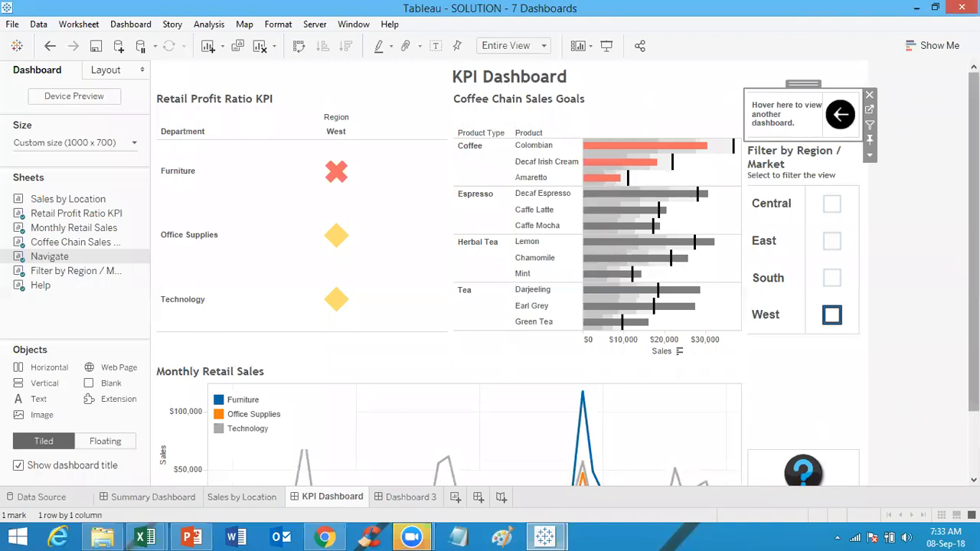
pyautogui.scroll(-3, 490, 276)
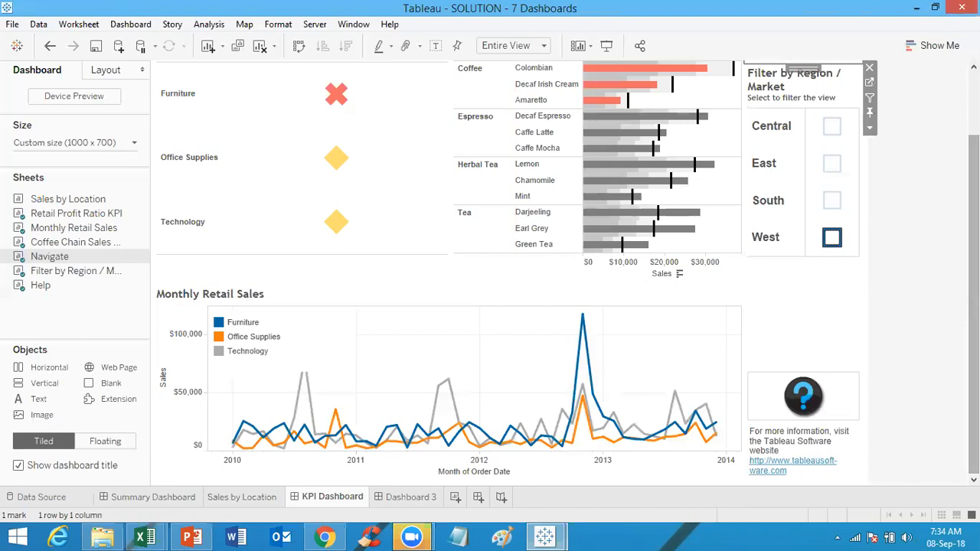
pyautogui.click(813, 468)
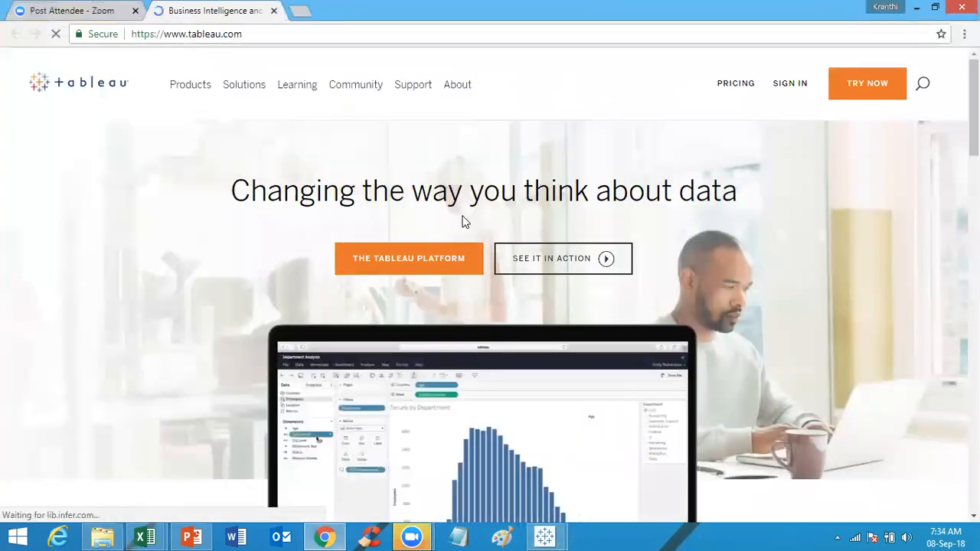
# Step: Close the Tableau website browser tab and switch back to the 7 Dashboards Tableau window
pyautogui.click(275, 11)
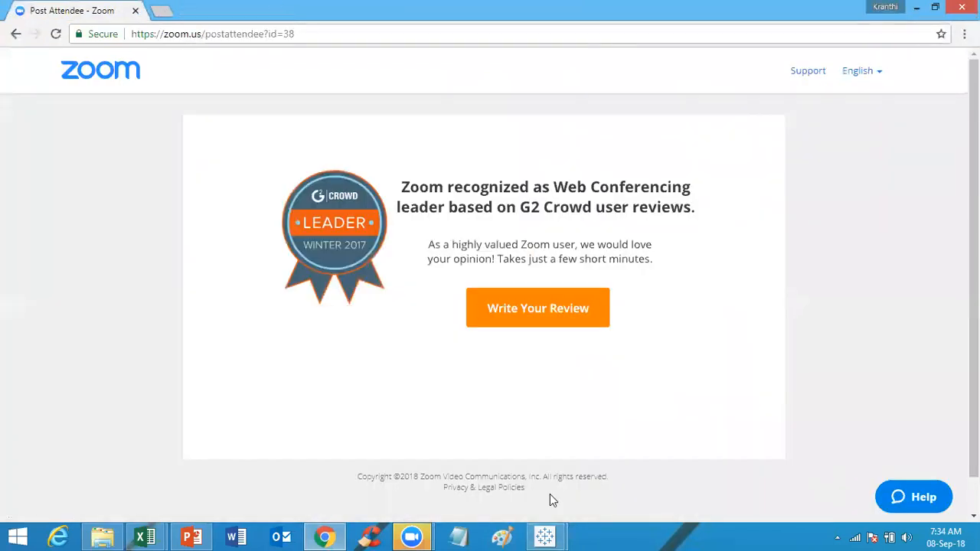
pyautogui.moveTo(544, 536)
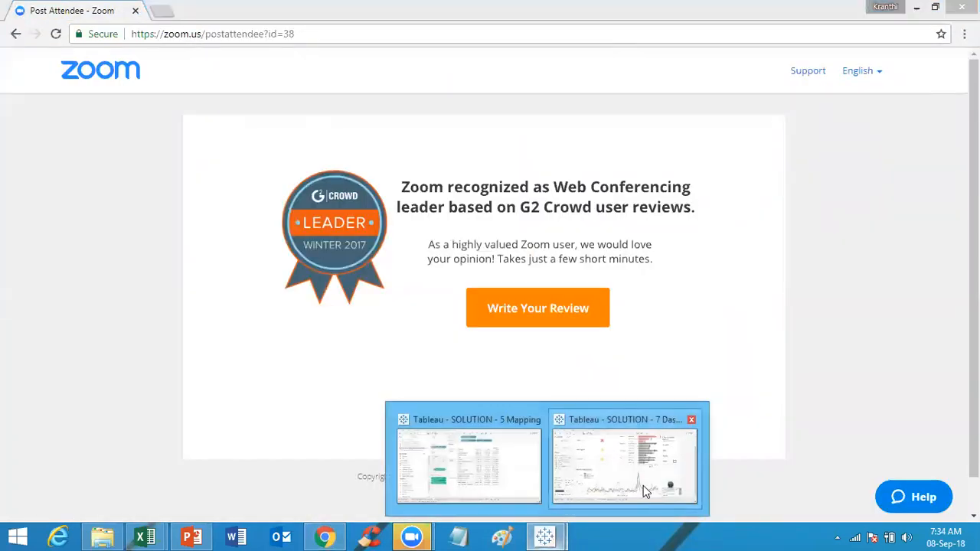
pyautogui.click(643, 486)
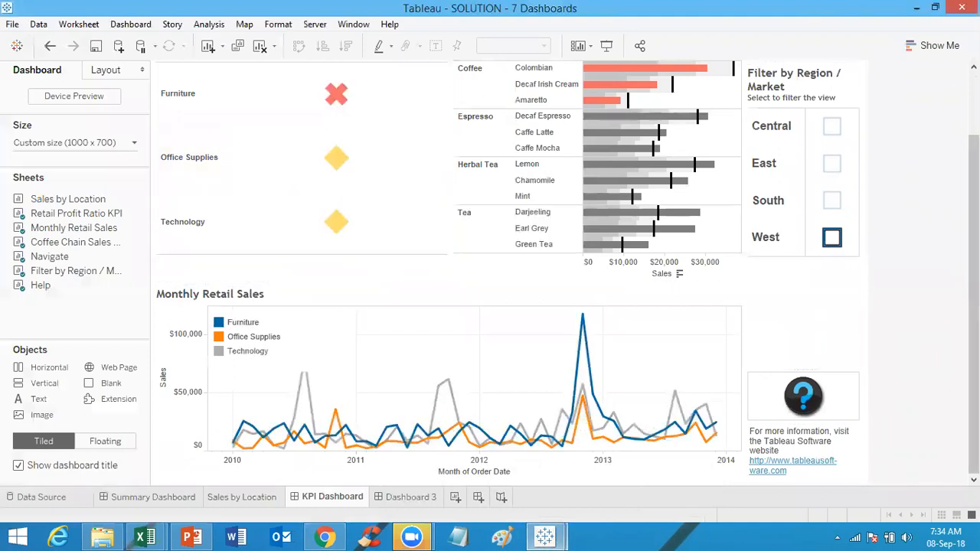
# Step: Navigate from the KPI Dashboard to the Summary Dashboard with the arrow, then revisit both dashboards by their tabs
pyautogui.scroll(2, 449, 276)
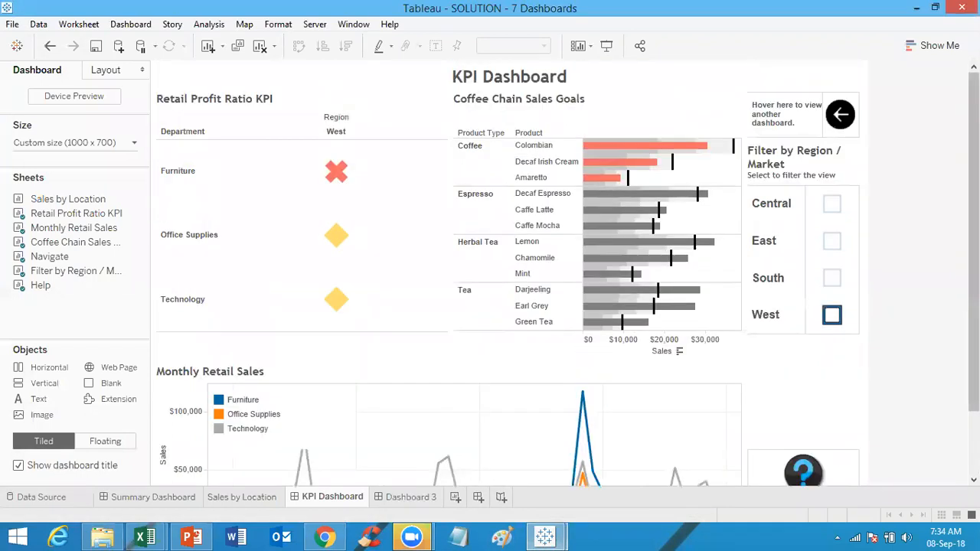
pyautogui.click(842, 123)
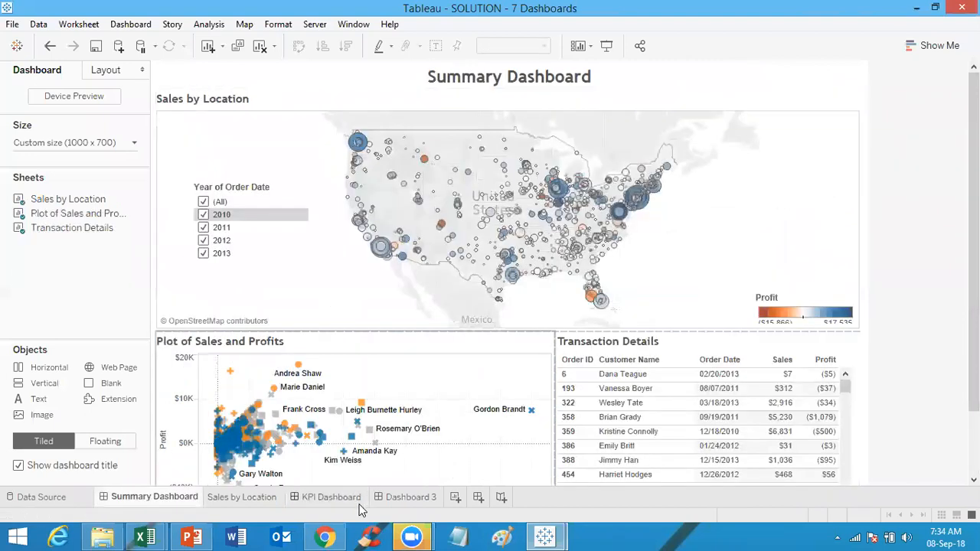
pyautogui.click(331, 497)
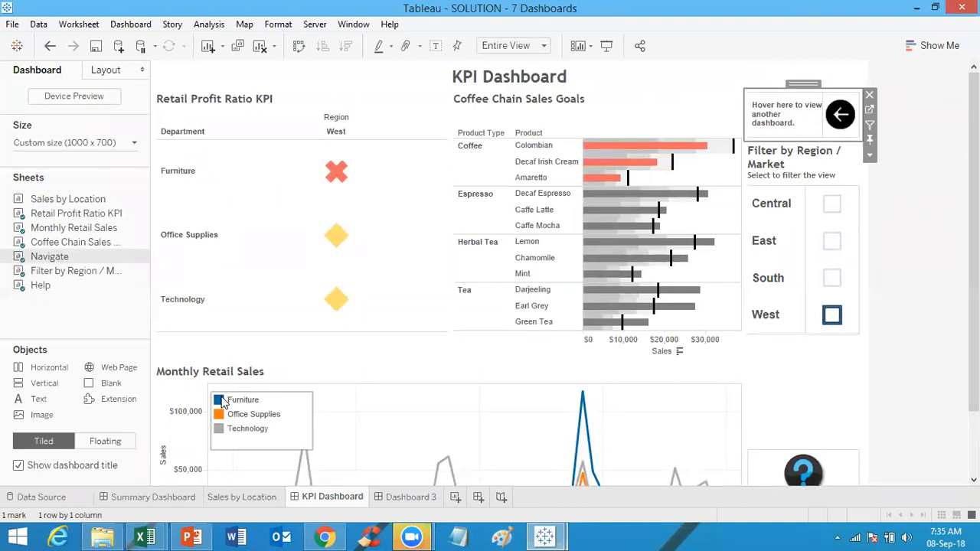
pyautogui.click(161, 497)
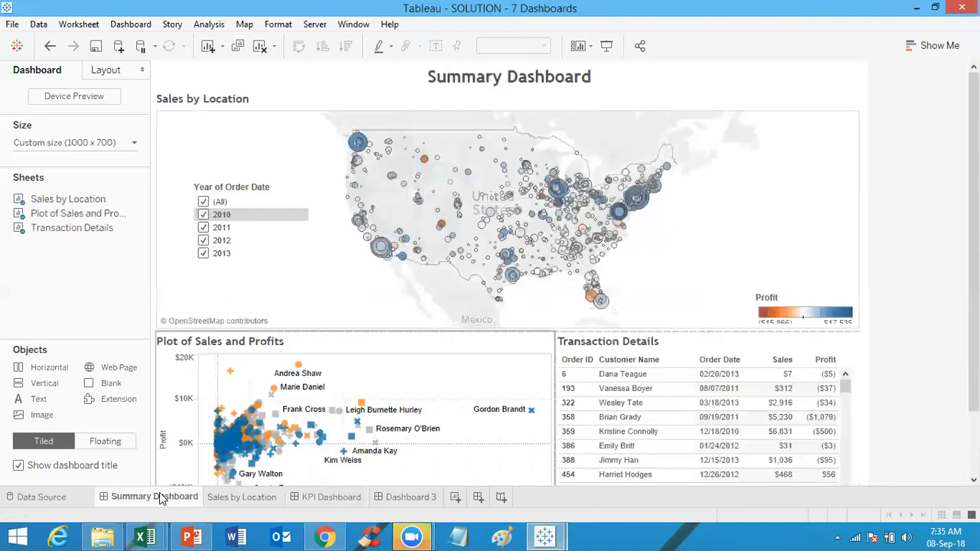
# Step: Select the Sales by Location map on the Summary Dashboard and go to its worksheet
pyautogui.click(820, 135)
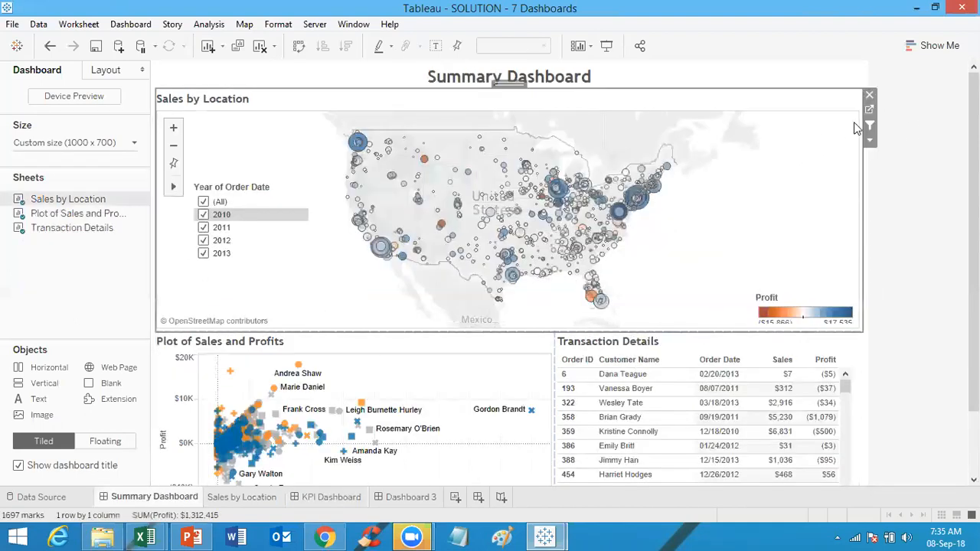
pyautogui.click(871, 111)
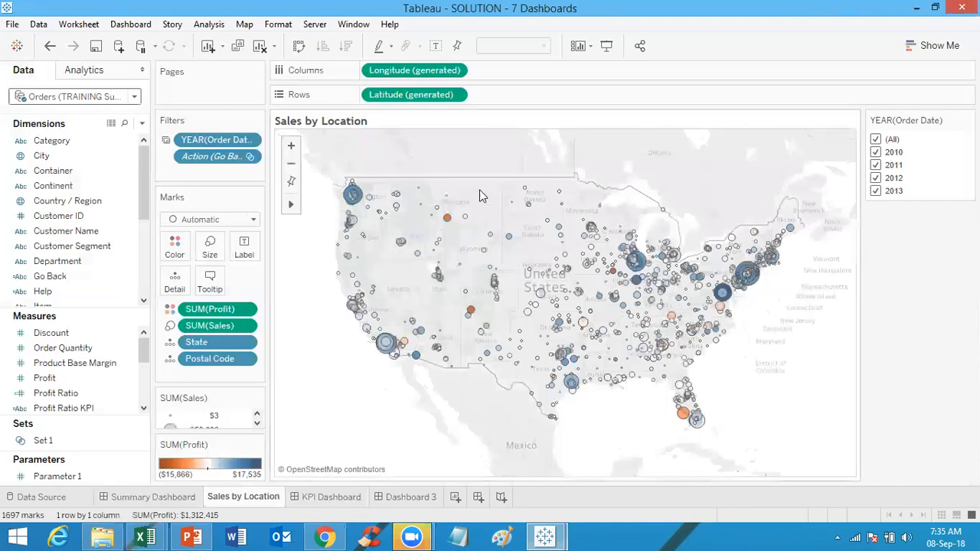
# Step: Open the YEAR(Order Date) filter's selected-worksheets list to review which sheets it applies to, and cancel
pyautogui.click(248, 143)
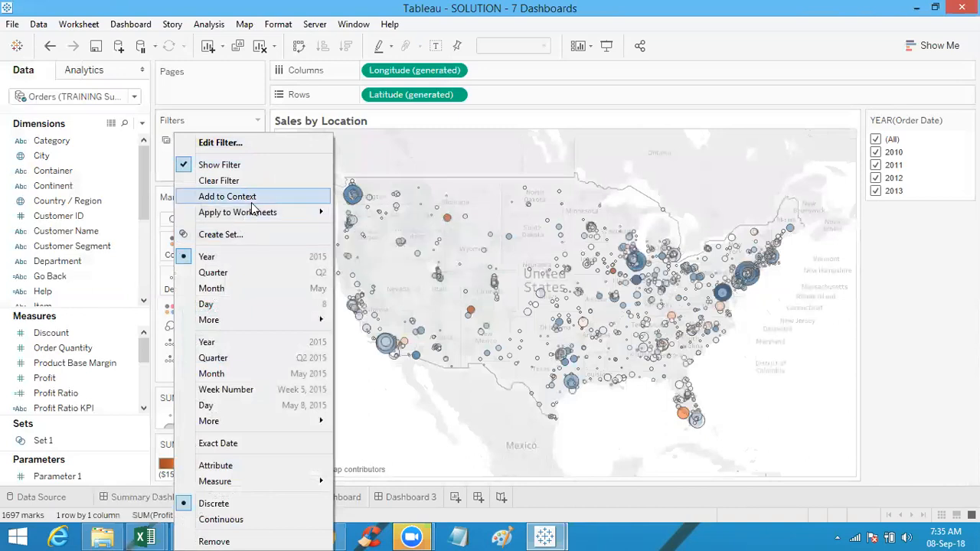
pyautogui.moveTo(257, 219)
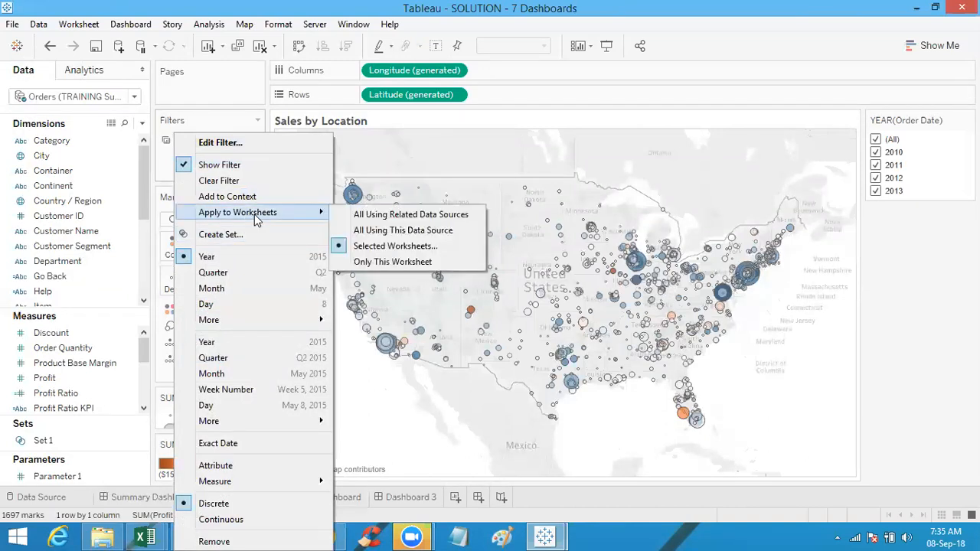
pyautogui.click(379, 246)
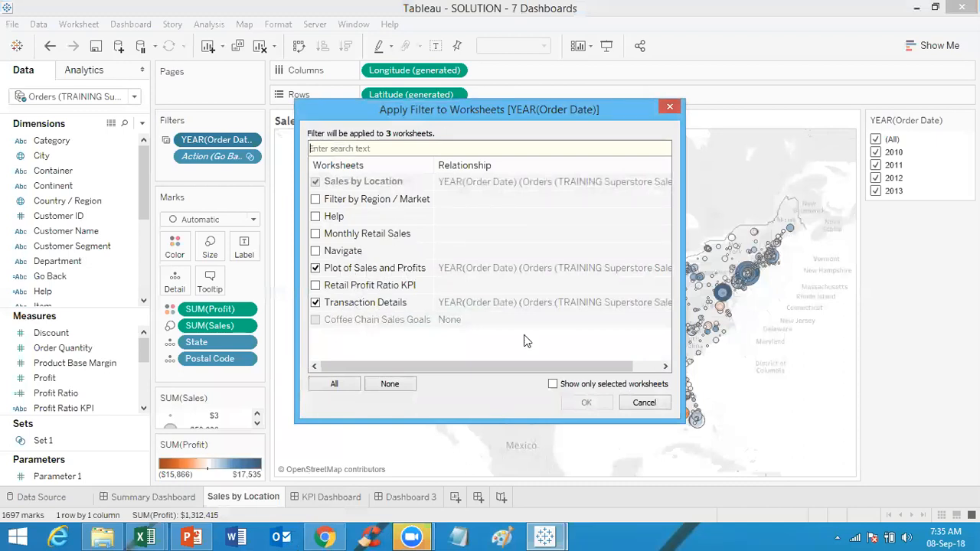
pyautogui.click(644, 404)
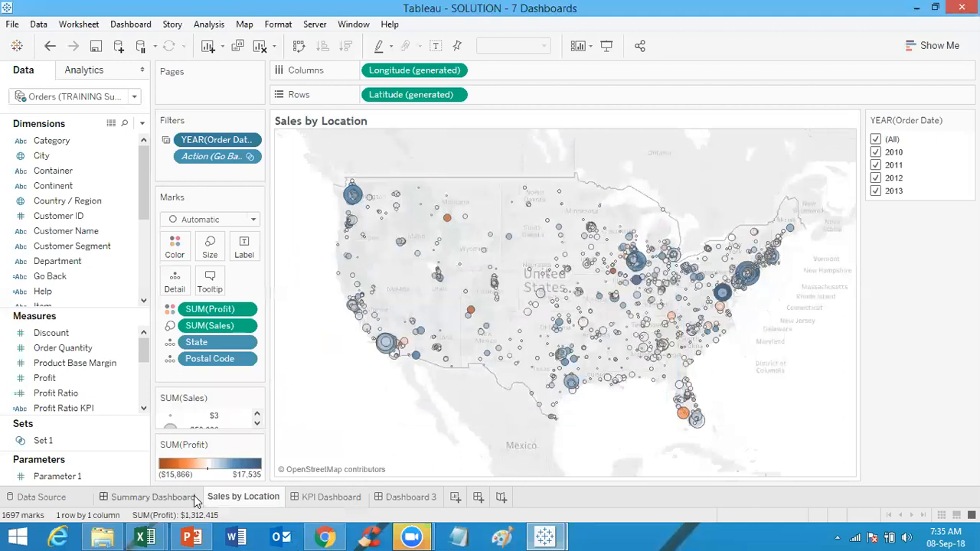
# Step: Return to the Summary Dashboard and test the floating Year of Order Date filter by toggling 2010 and 2011, restoring All
pyautogui.click(198, 497)
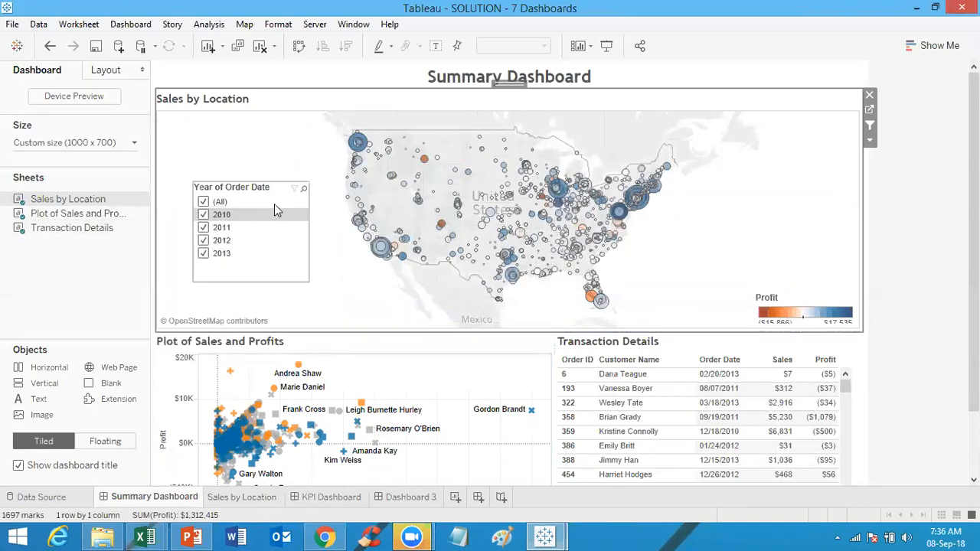
pyautogui.click(203, 215)
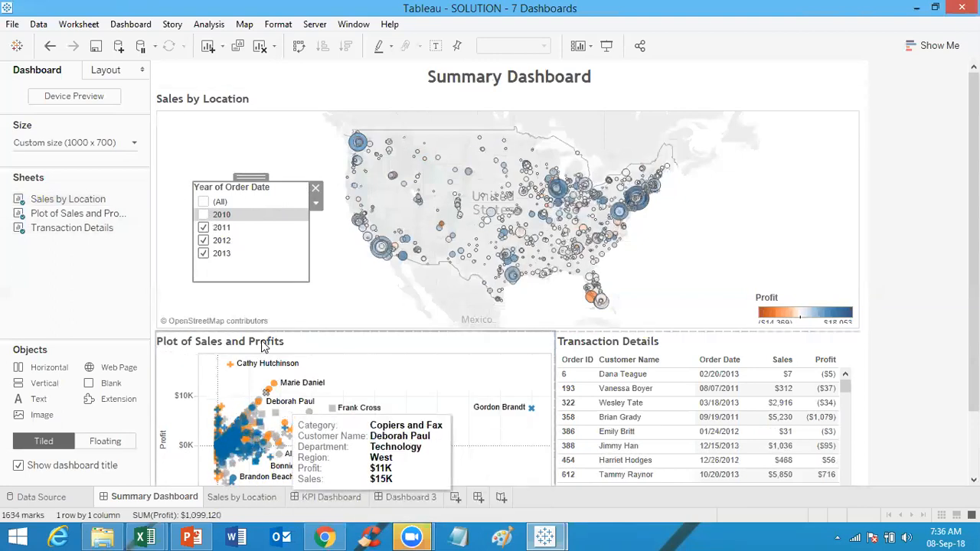
pyautogui.click(205, 215)
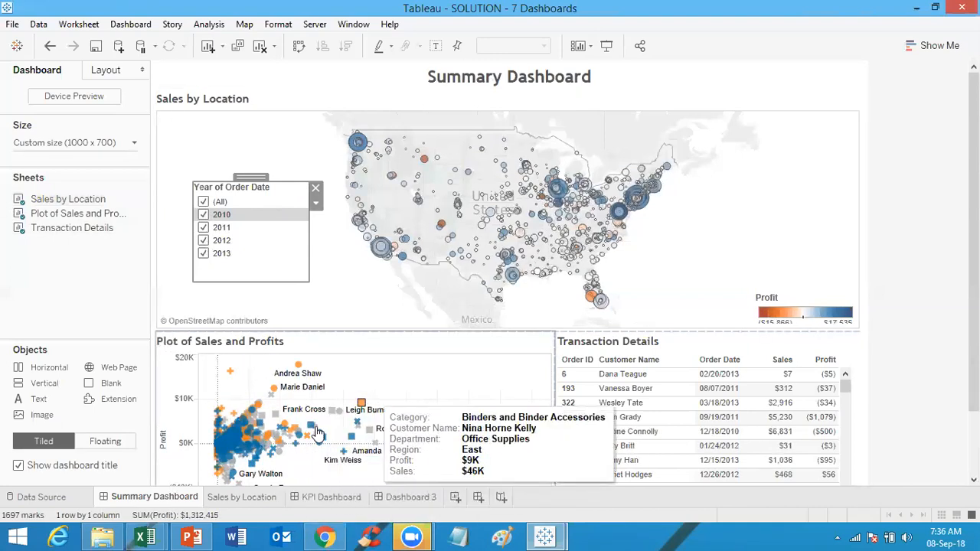
pyautogui.click(204, 227)
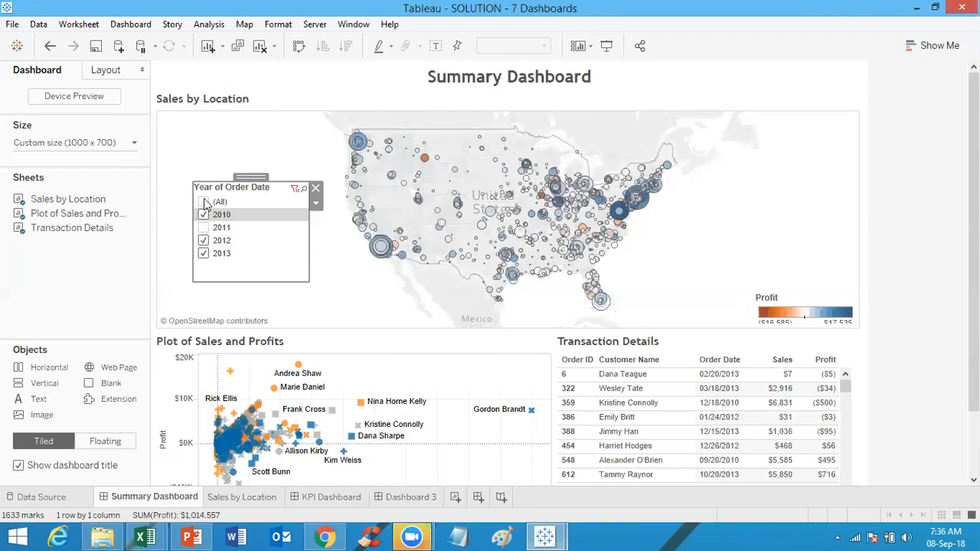
pyautogui.click(204, 201)
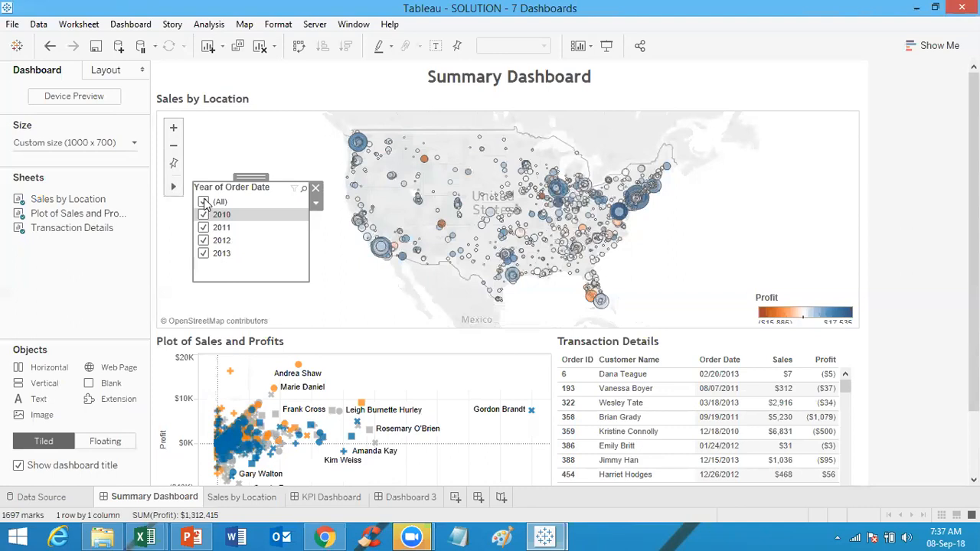
# Step: Select the Andrea Shaw mark in Plot of Sales and Profits to filter Transaction Details, and clear the selection
pyautogui.click(298, 367)
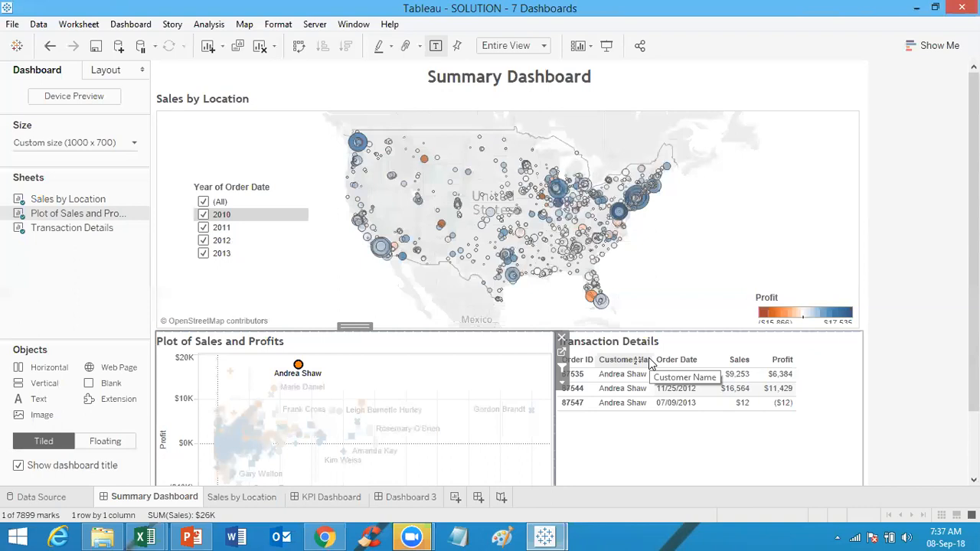
pyautogui.click(329, 372)
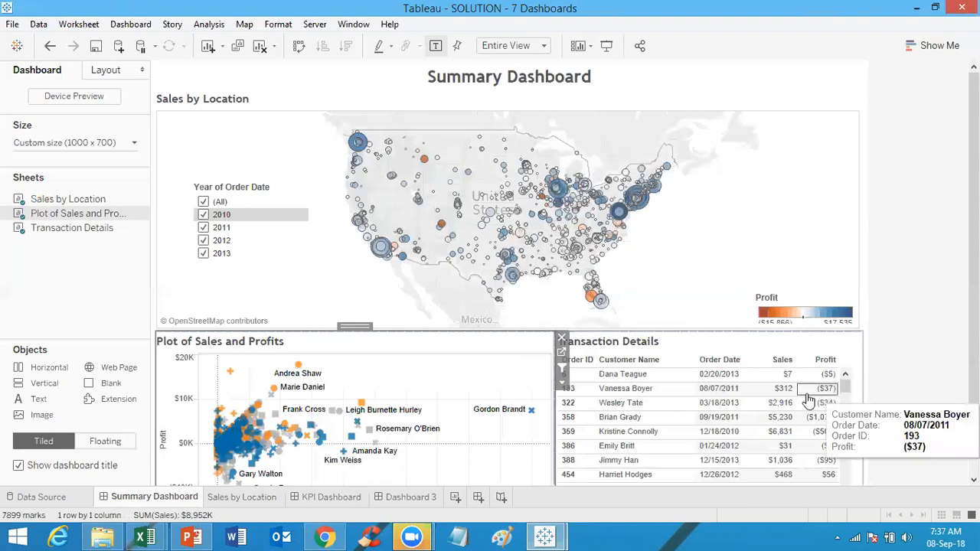
pyautogui.moveTo(298, 366)
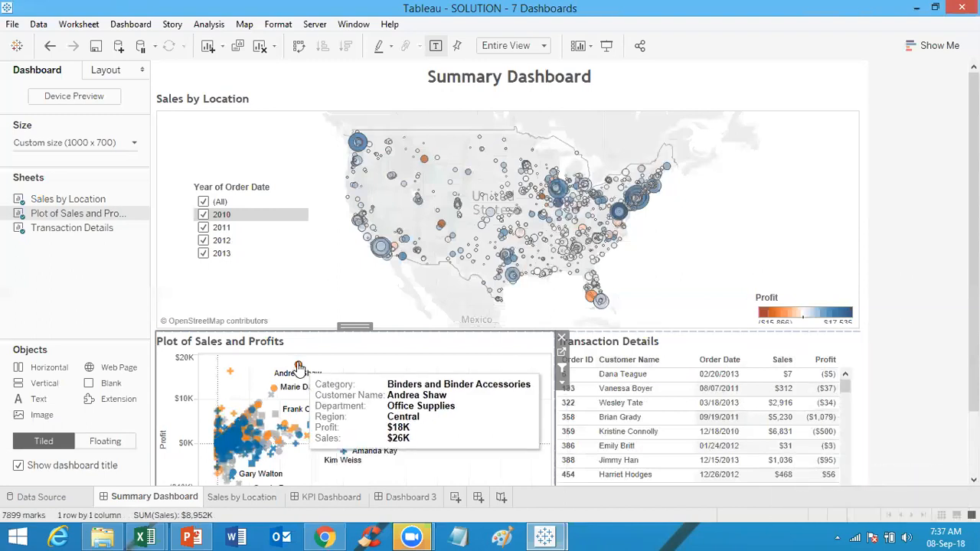
pyautogui.click(299, 367)
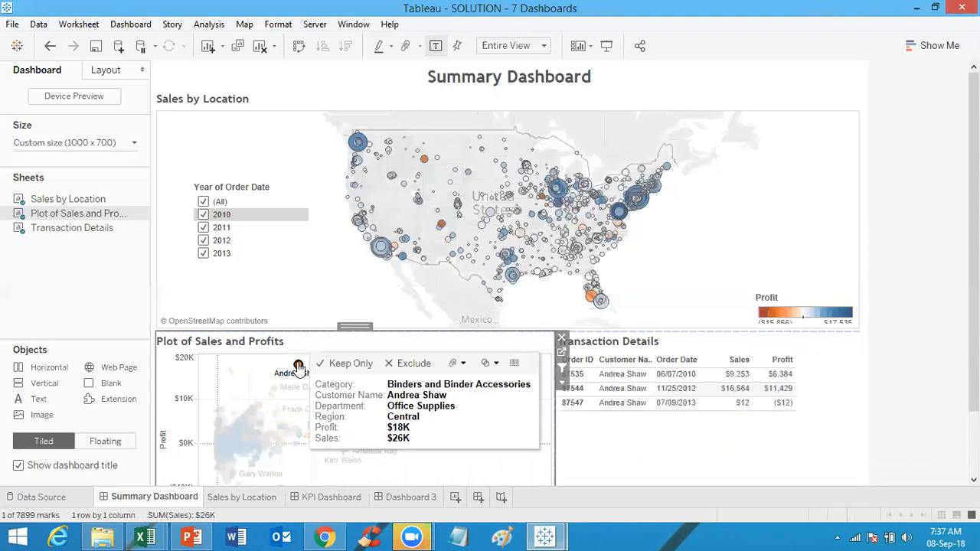
pyautogui.click(298, 367)
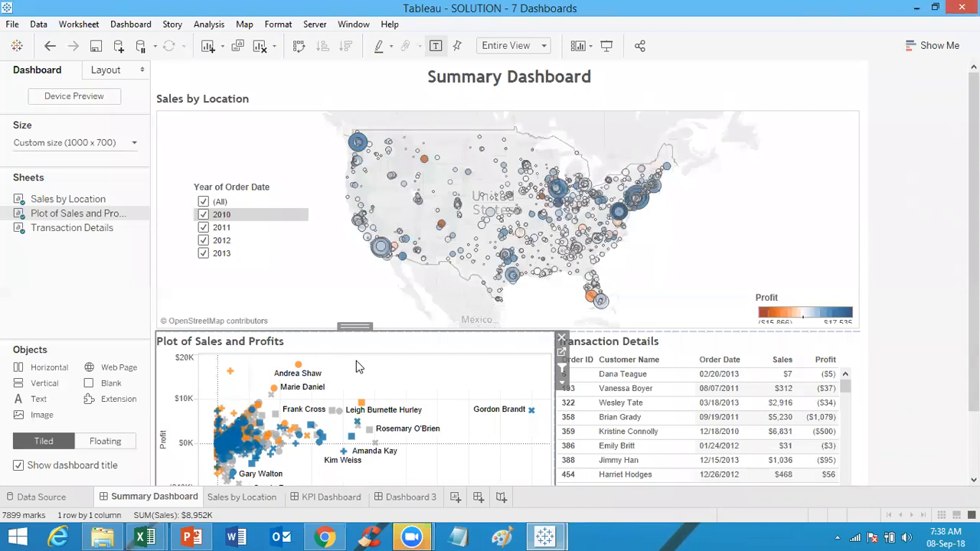
# Step: Go to the Sales by Location worksheet and review which worksheets its YEAR(Order Date) filter applies to
pyautogui.click(716, 249)
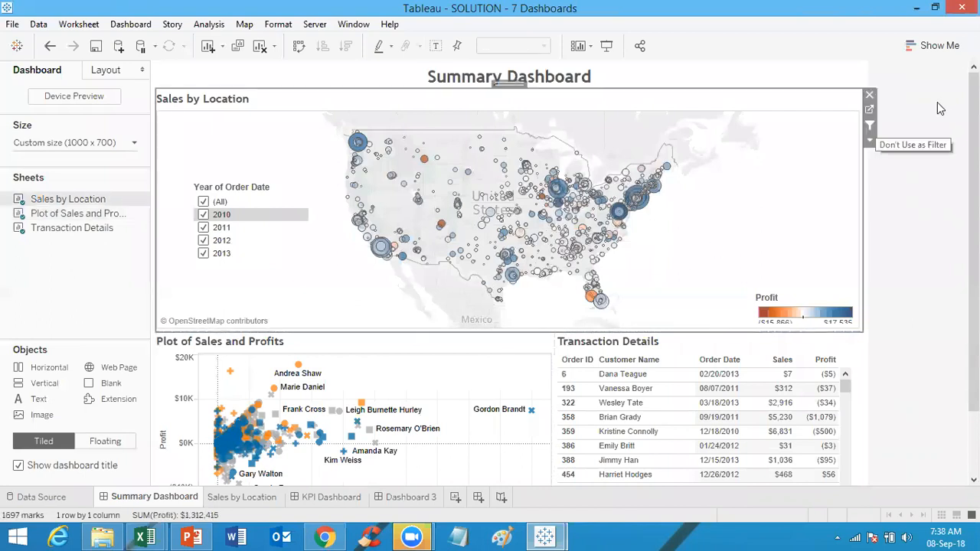
pyautogui.click(870, 111)
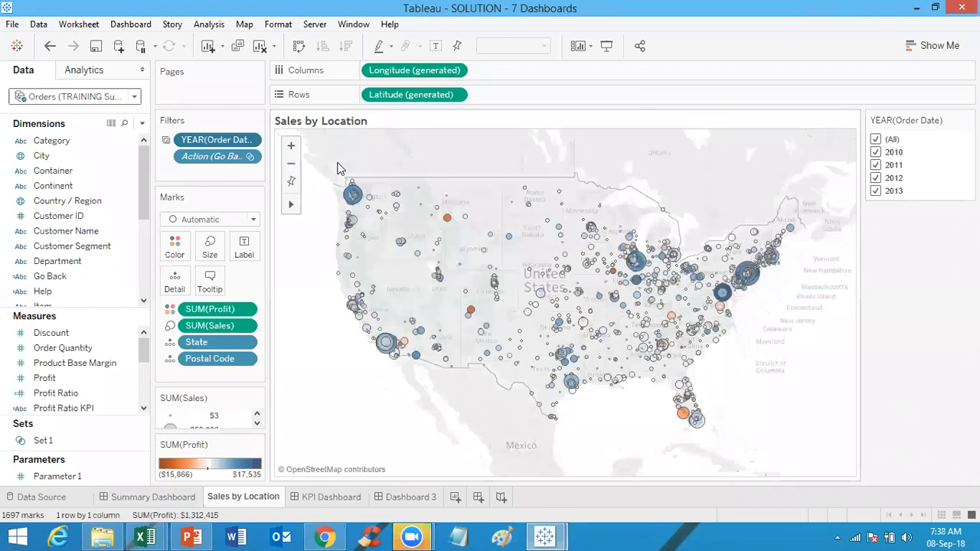
pyautogui.click(250, 142)
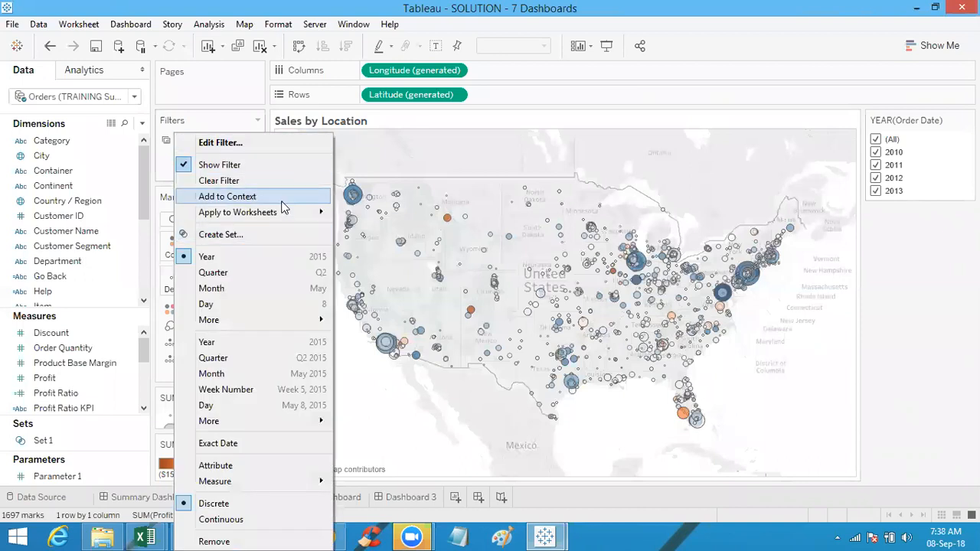
pyautogui.moveTo(285, 213)
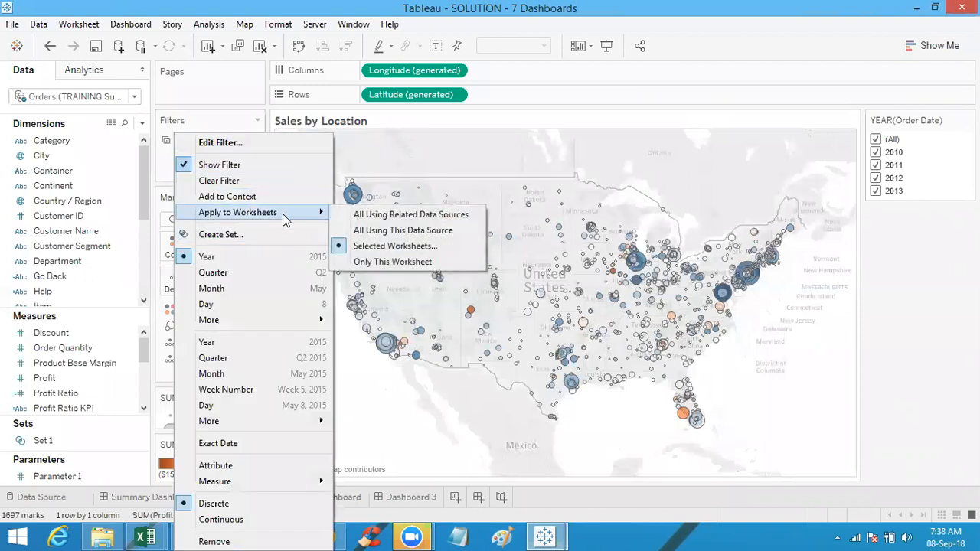
pyautogui.click(395, 247)
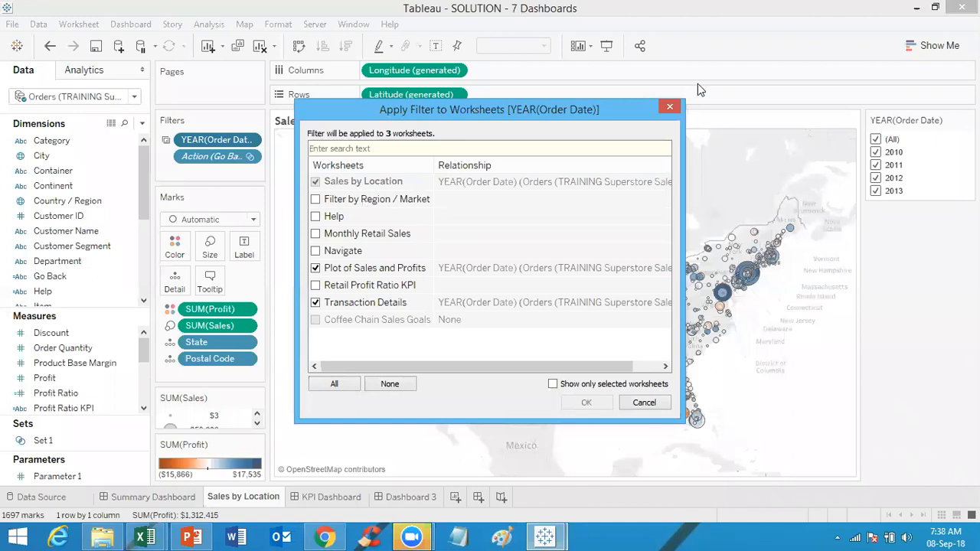
pyautogui.click(670, 105)
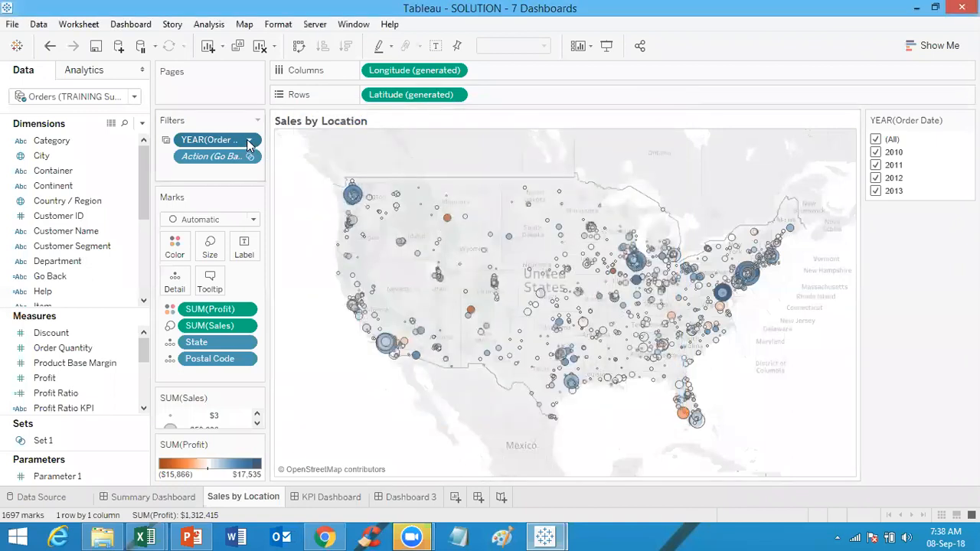
pyautogui.click(249, 142)
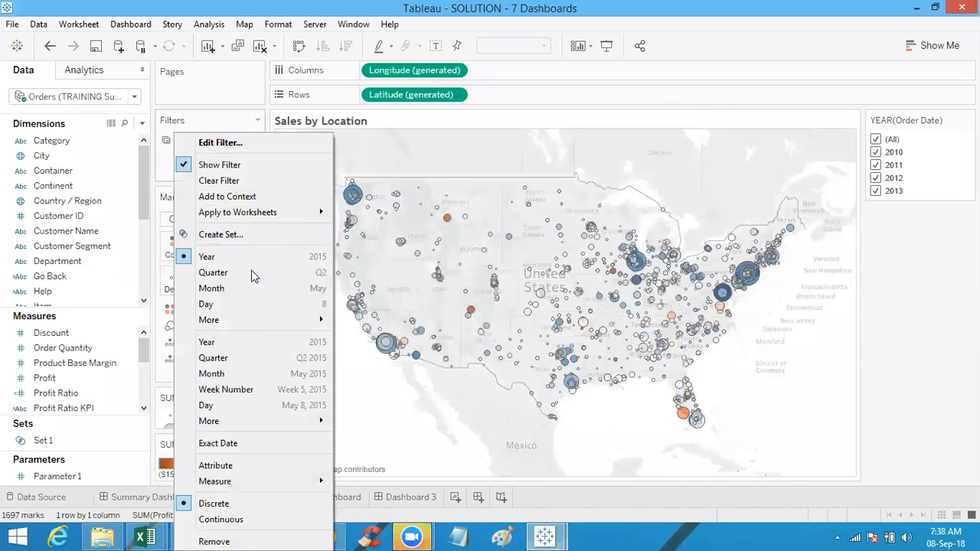
pyautogui.moveTo(260, 212)
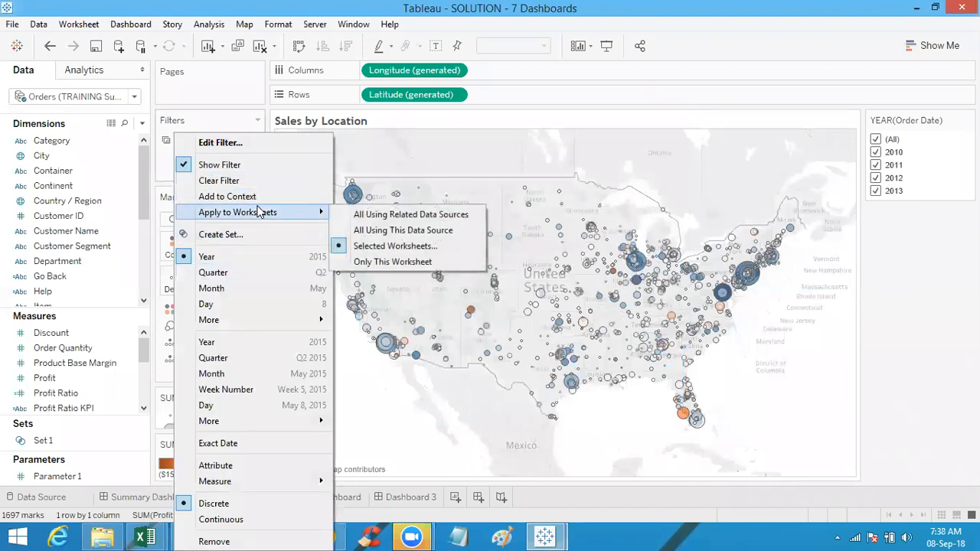
pyautogui.click(360, 246)
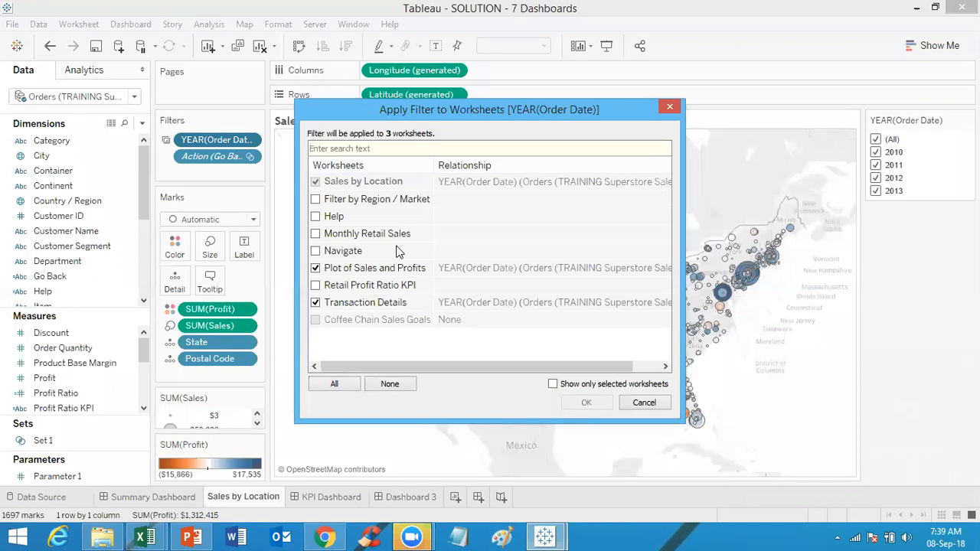
pyautogui.click(644, 403)
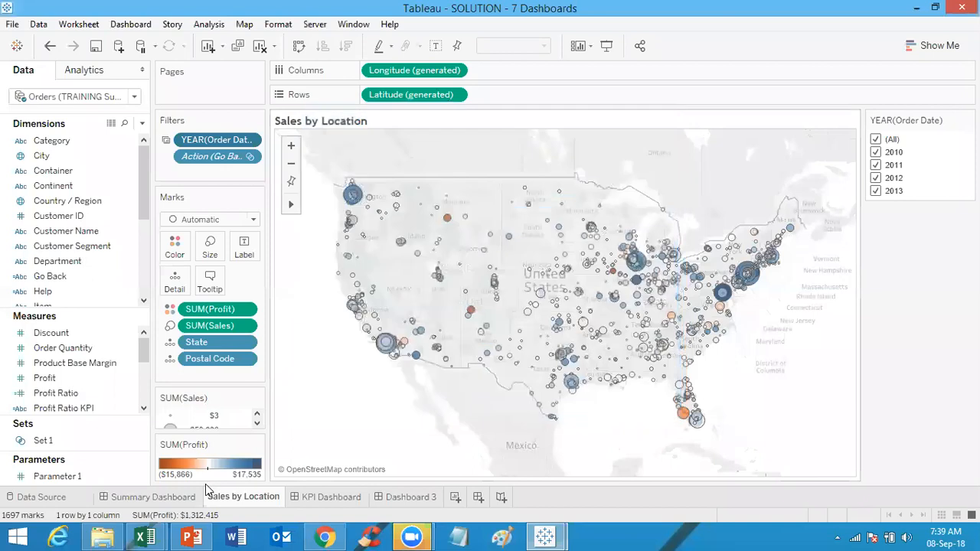
# Step: Filter the Summary Dashboard to 2013 only using the floating Year of Order Date filter
pyautogui.click(167, 500)
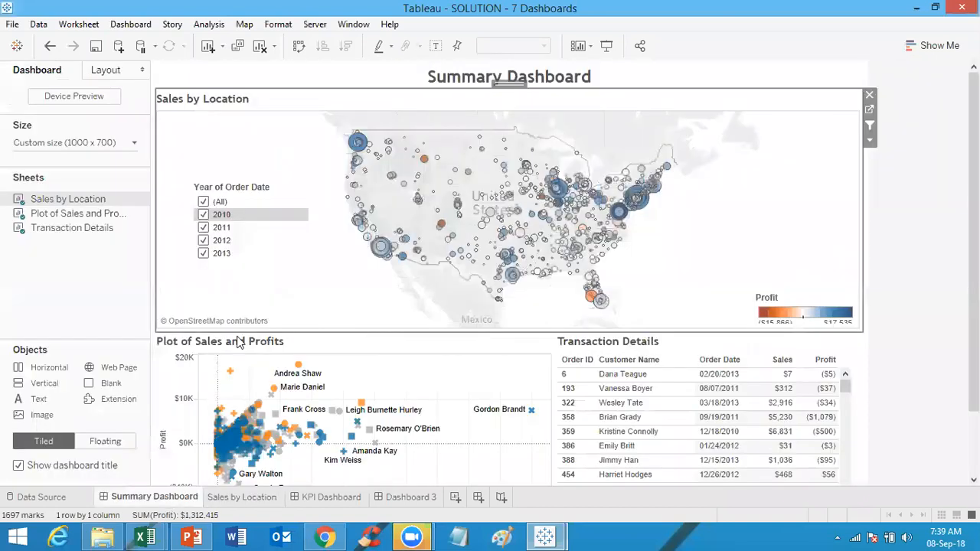
pyautogui.click(204, 216)
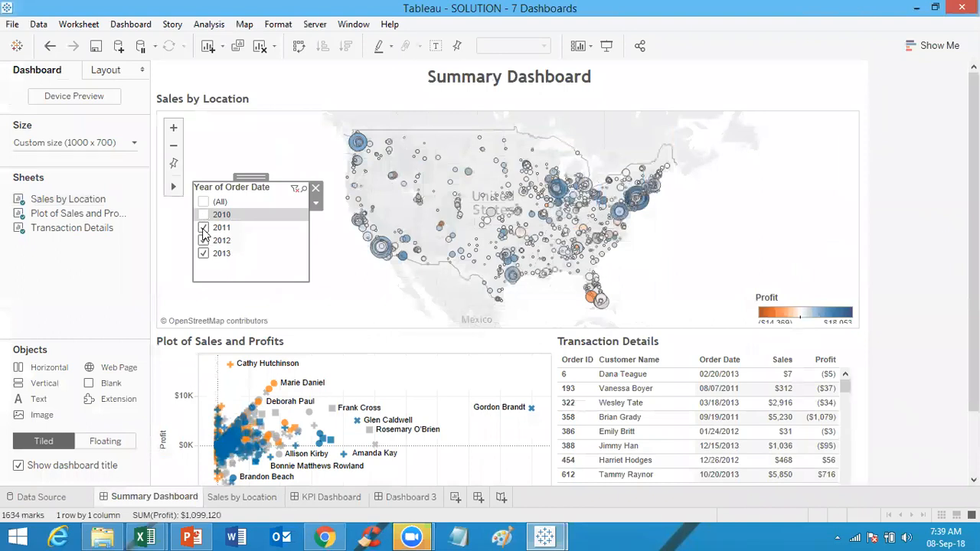
pyautogui.click(203, 228)
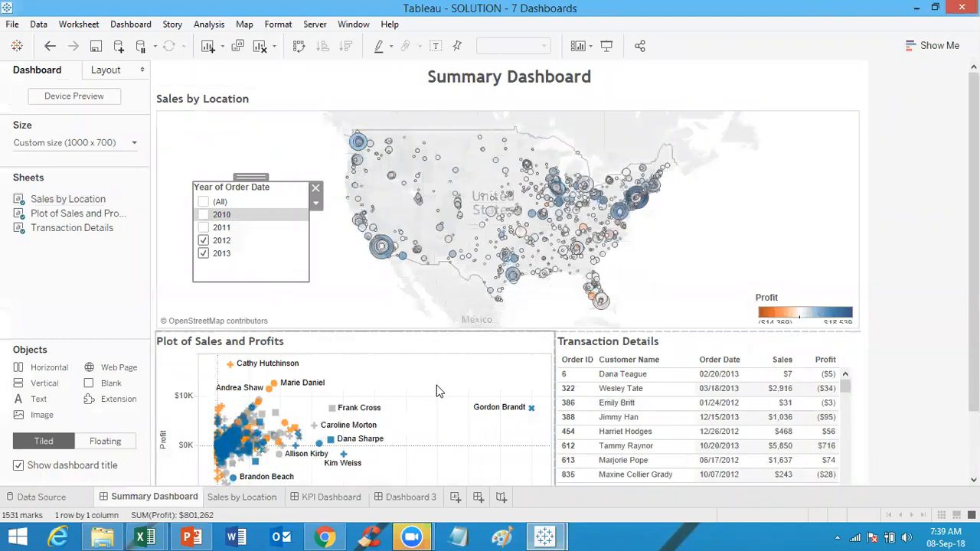
pyautogui.click(203, 241)
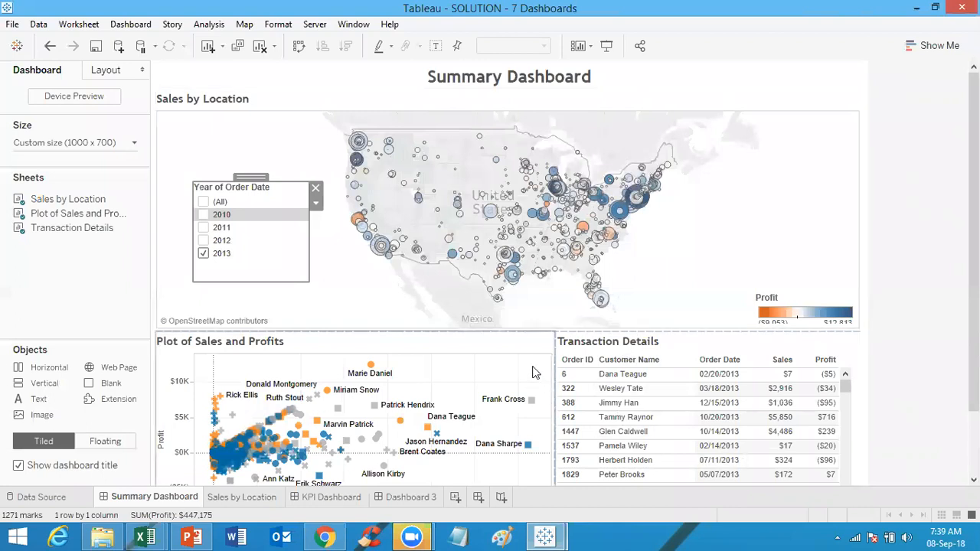
# Step: Open the Sales by Location worksheet to check its year filter, and return to the Summary Dashboard
pyautogui.click(807, 156)
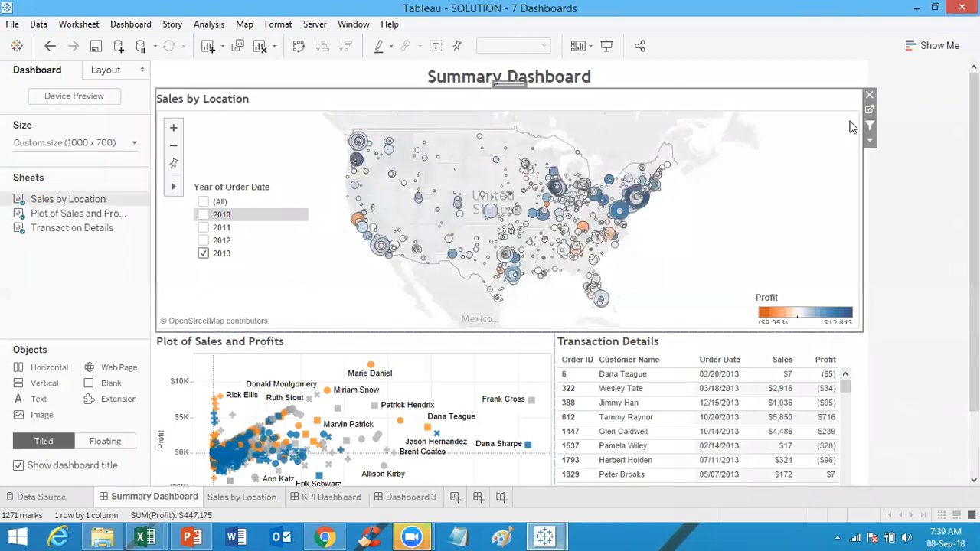
pyautogui.click(869, 110)
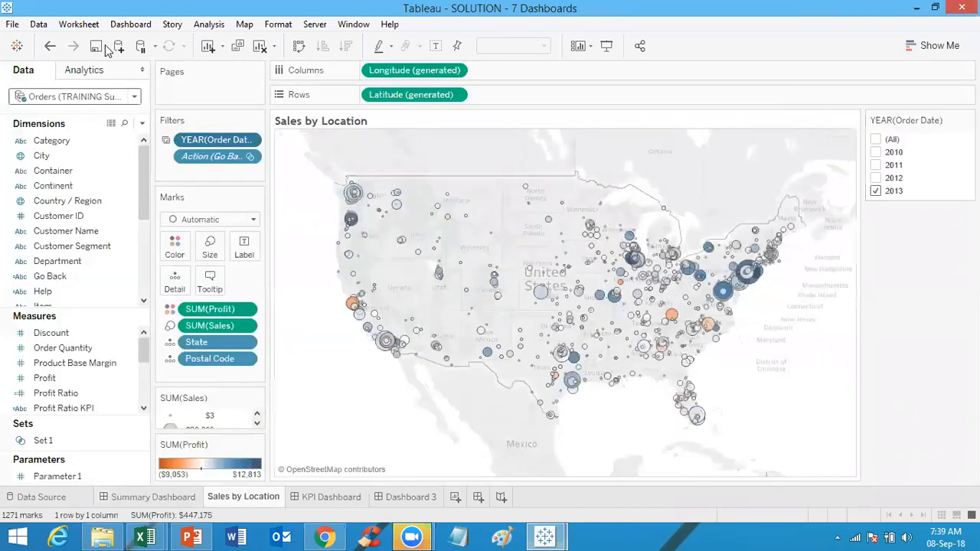
pyautogui.click(126, 26)
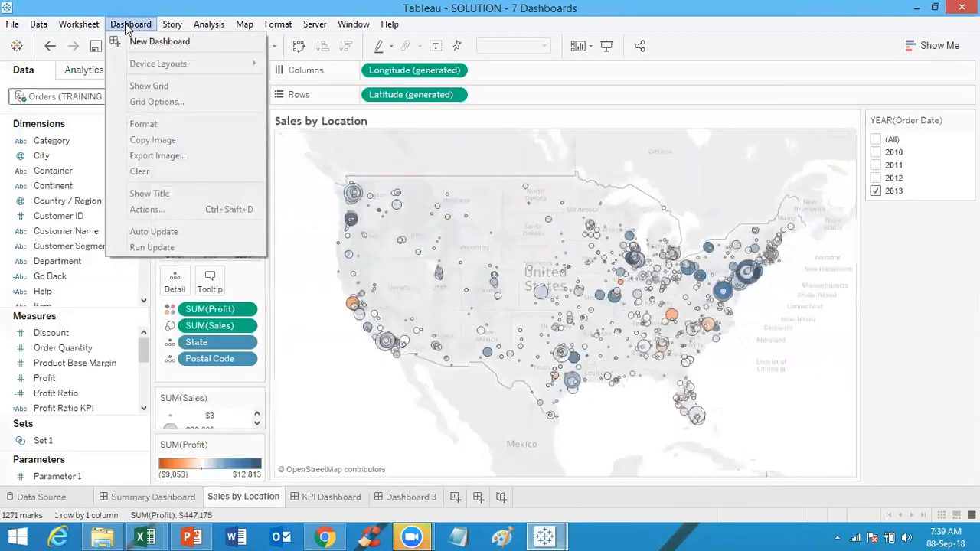
pyautogui.click(154, 500)
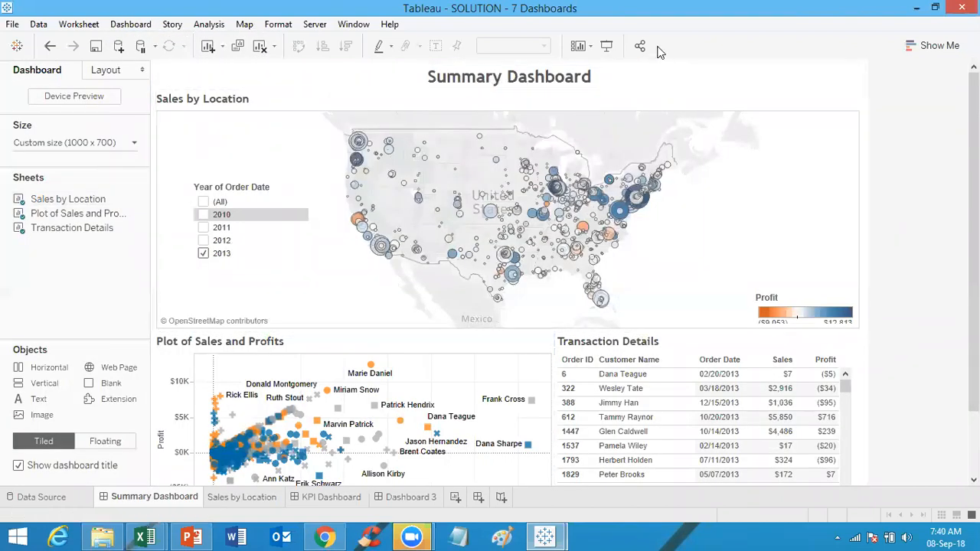
# Step: Open the dashboard actions and start adding a new filter action, then close it without saving
pyautogui.click(131, 28)
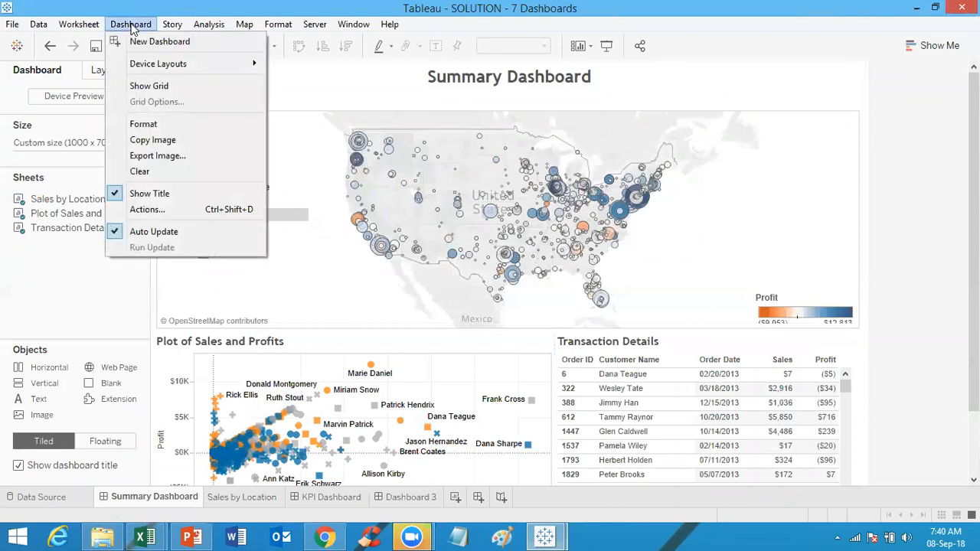
pyautogui.click(157, 209)
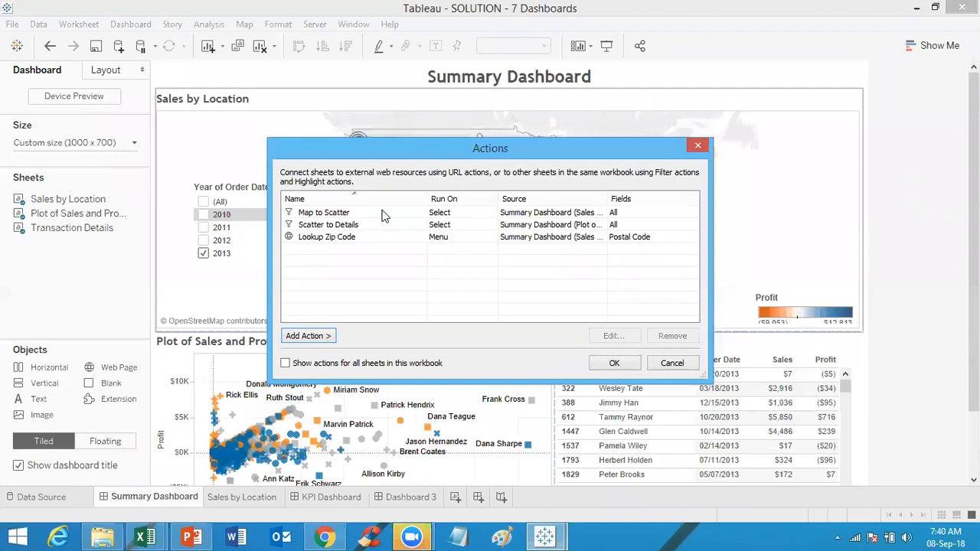
pyautogui.click(309, 338)
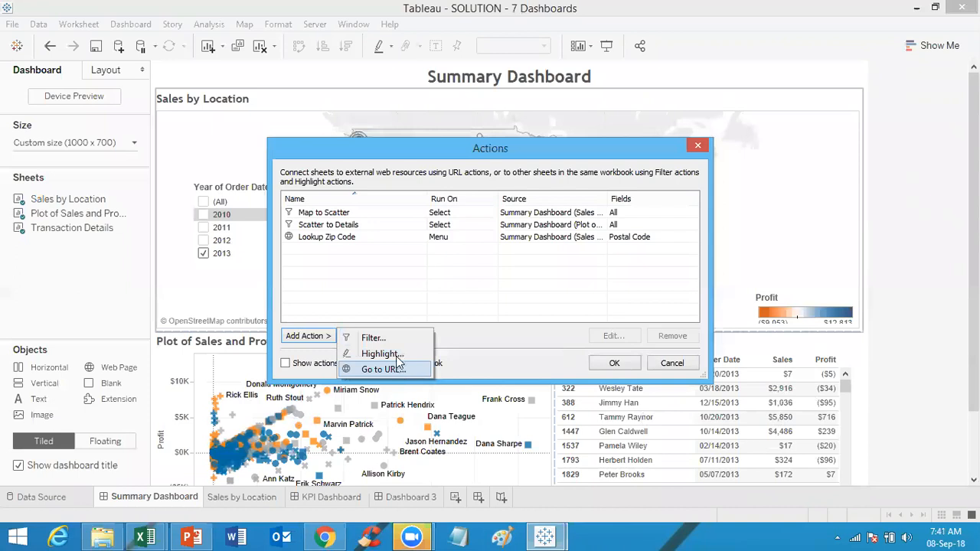
pyautogui.click(394, 340)
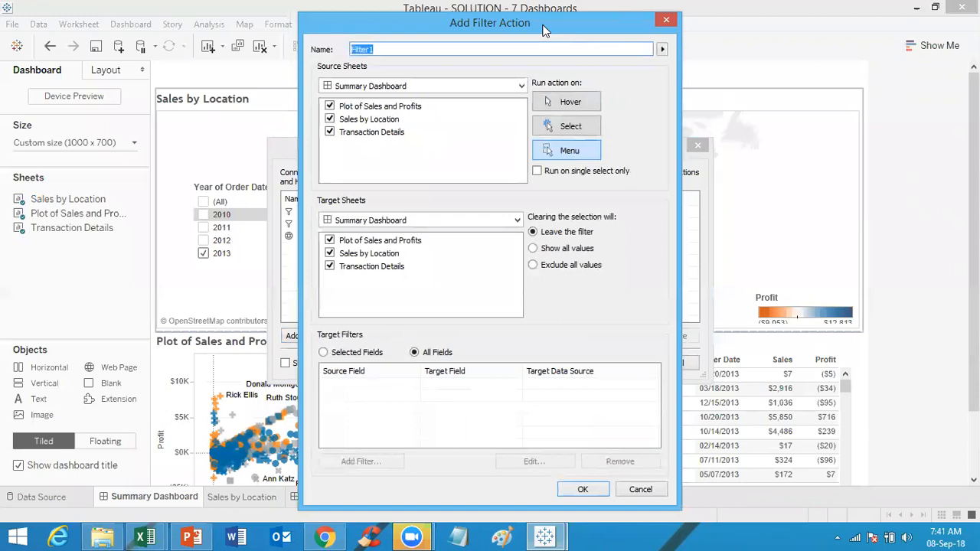
pyautogui.moveTo(335, 23); pyautogui.dragTo(433, 160)
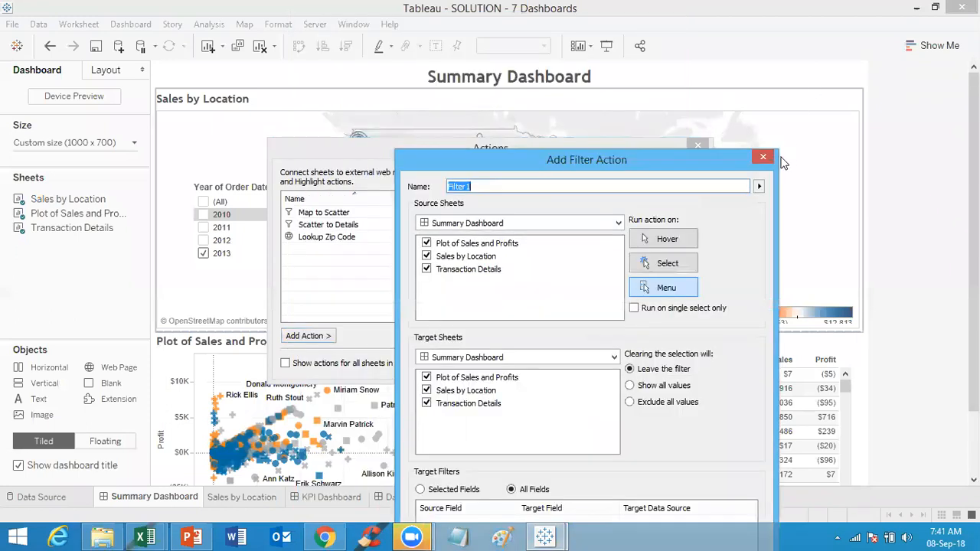
pyautogui.click(763, 157)
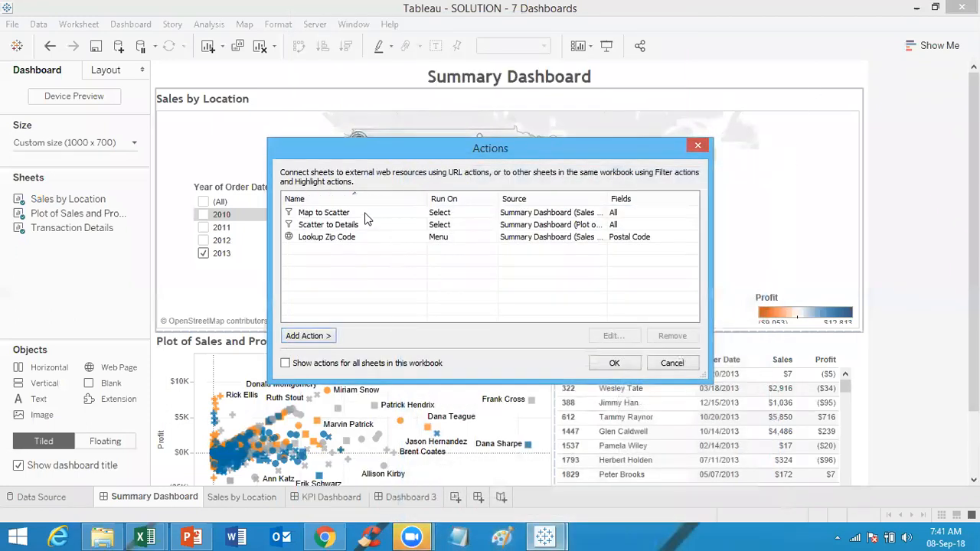
# Step: Edit the Map to Scatter filter action so it also targets the Transaction Details sheet, and confirm
pyautogui.click(365, 215)
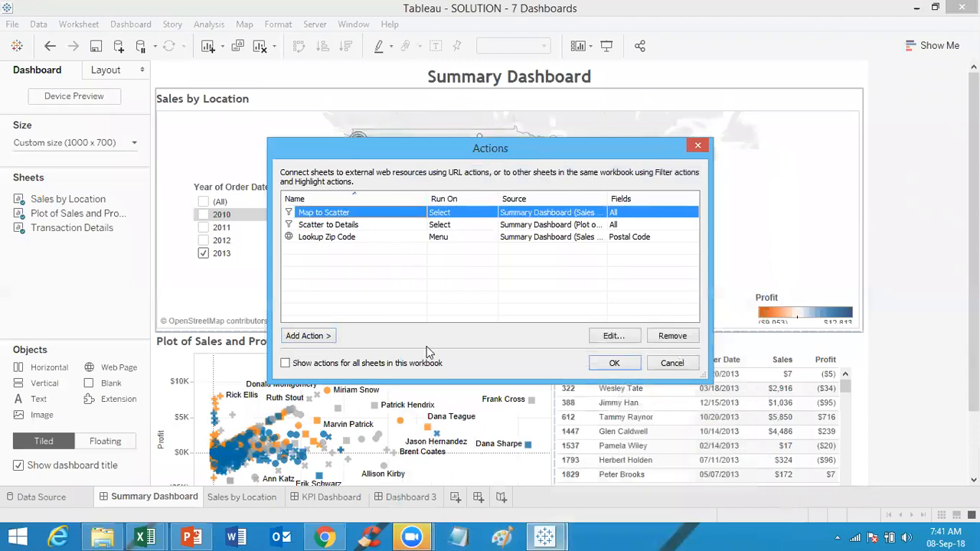
pyautogui.click(617, 335)
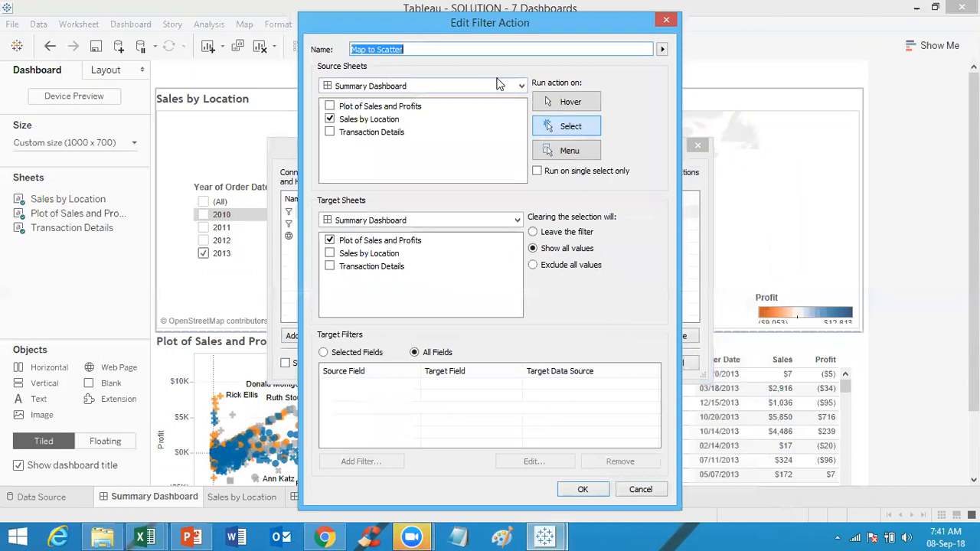
pyautogui.click(416, 49)
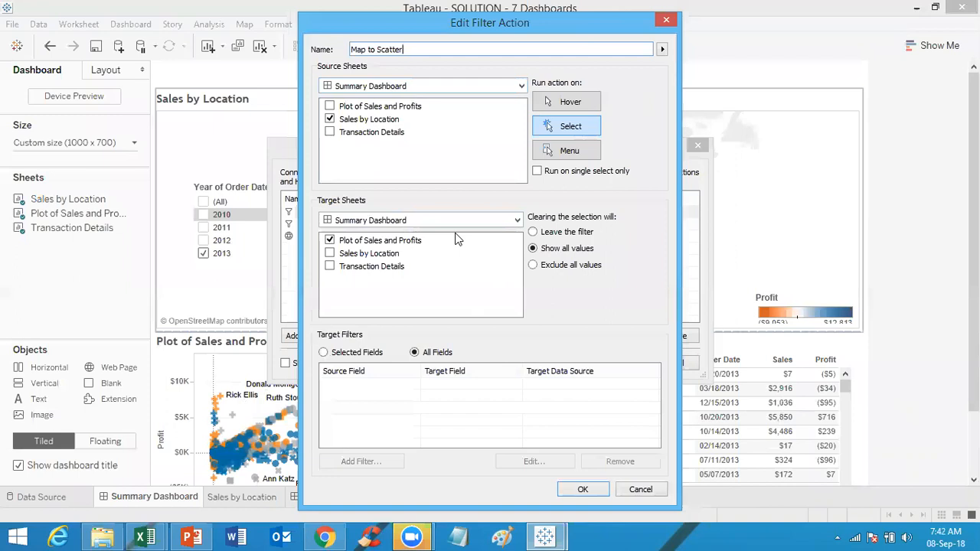
pyautogui.click(330, 266)
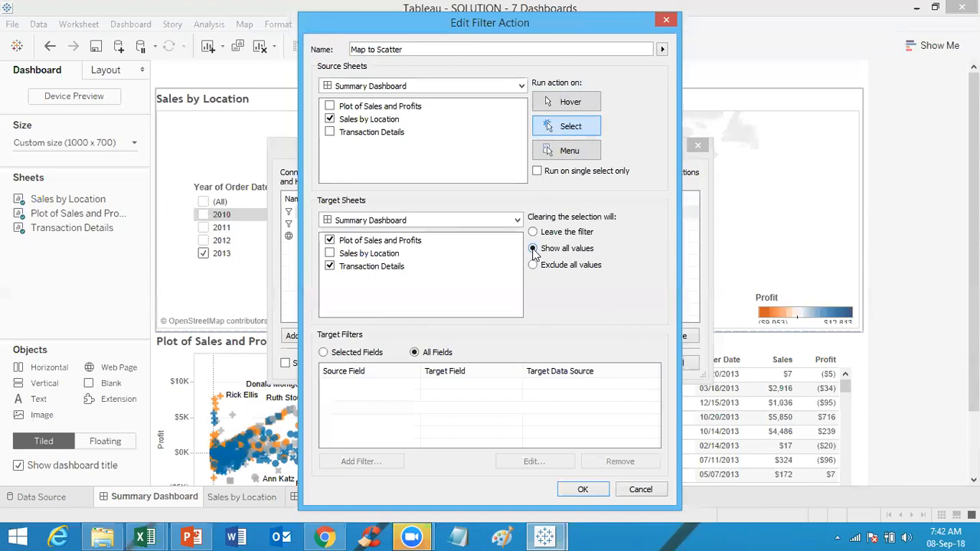
pyautogui.click(585, 492)
pyautogui.click(617, 366)
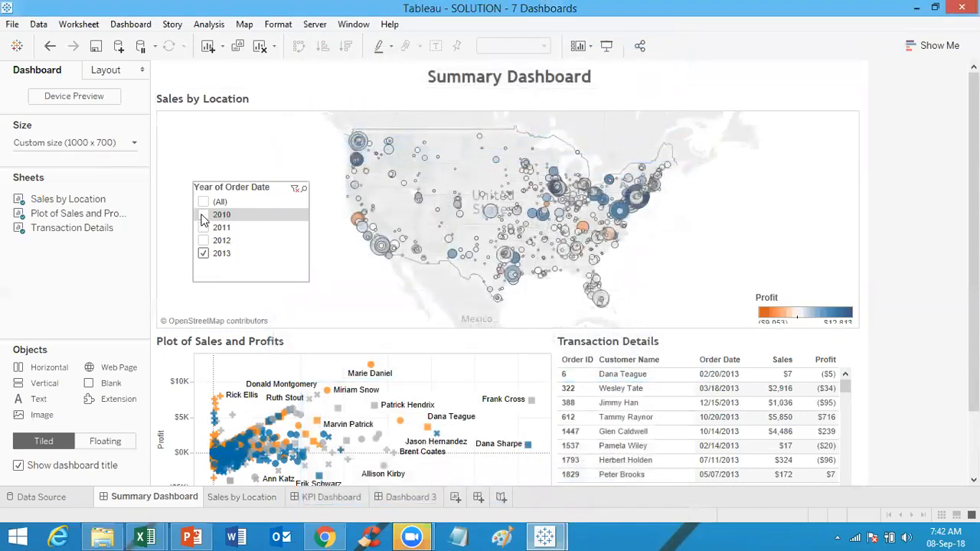
# Step: Add 2010 and 2011 to the Year of Order Date filter selection
pyautogui.click(203, 217)
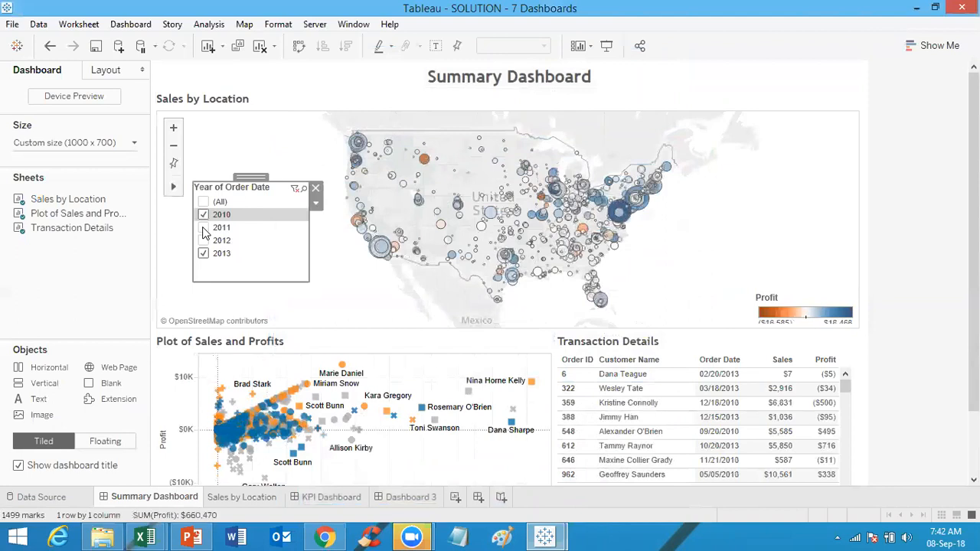
pyautogui.click(204, 227)
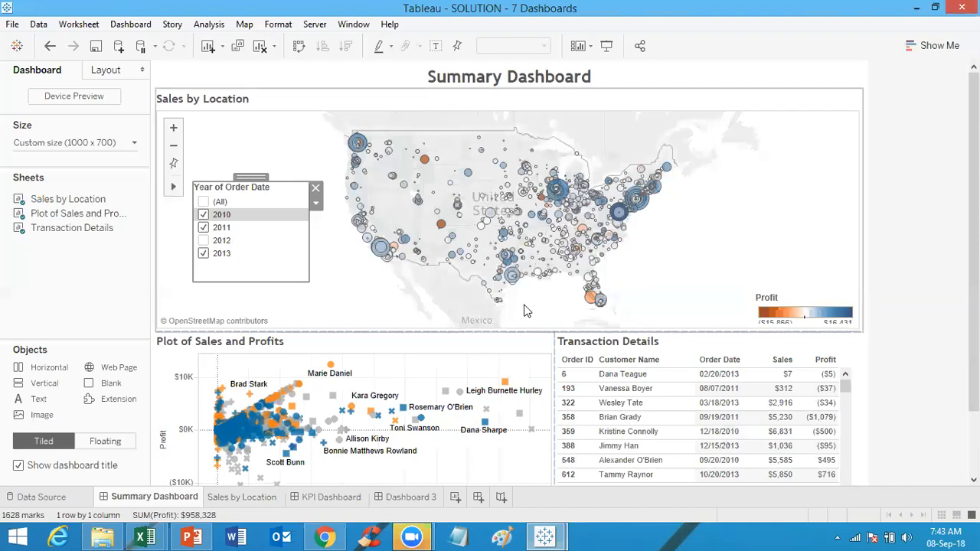
# Step: Open the dashboard actions and review the Lookup Zip Code URL action's settings
pyautogui.click(115, 26)
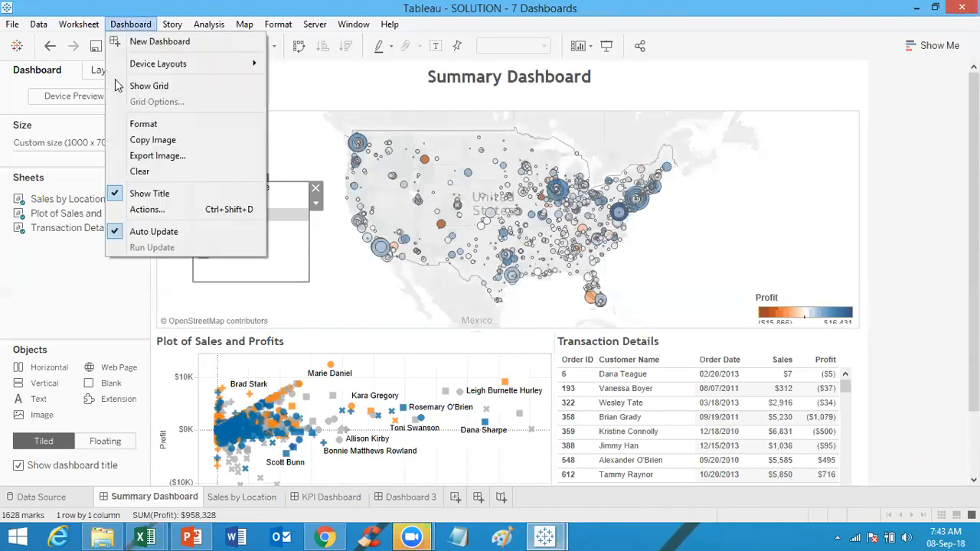
pyautogui.click(147, 210)
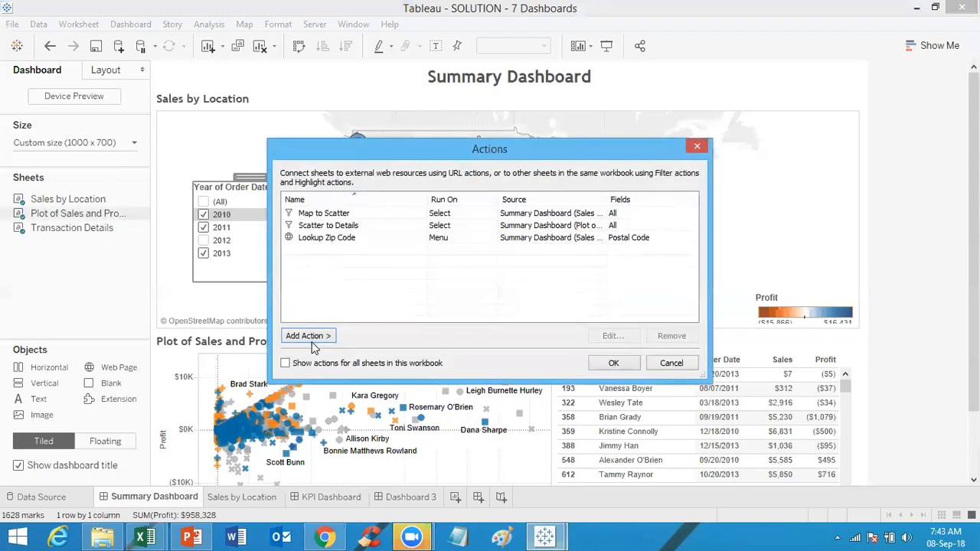
pyautogui.click(317, 238)
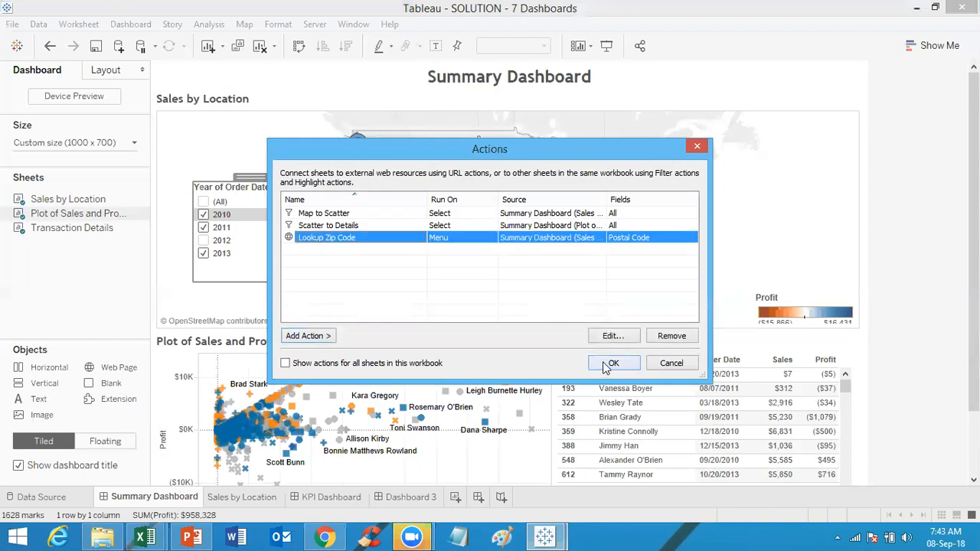
pyautogui.click(610, 337)
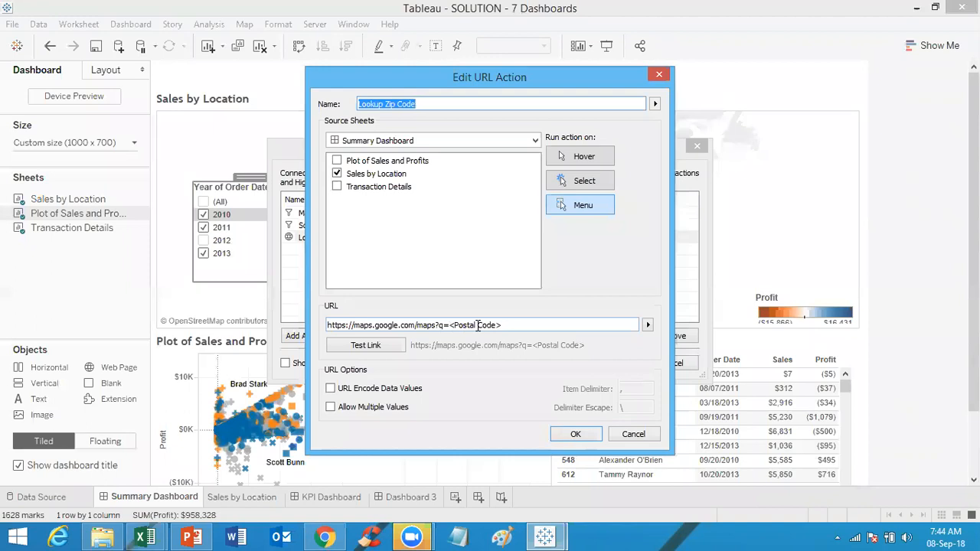
pyautogui.click(585, 433)
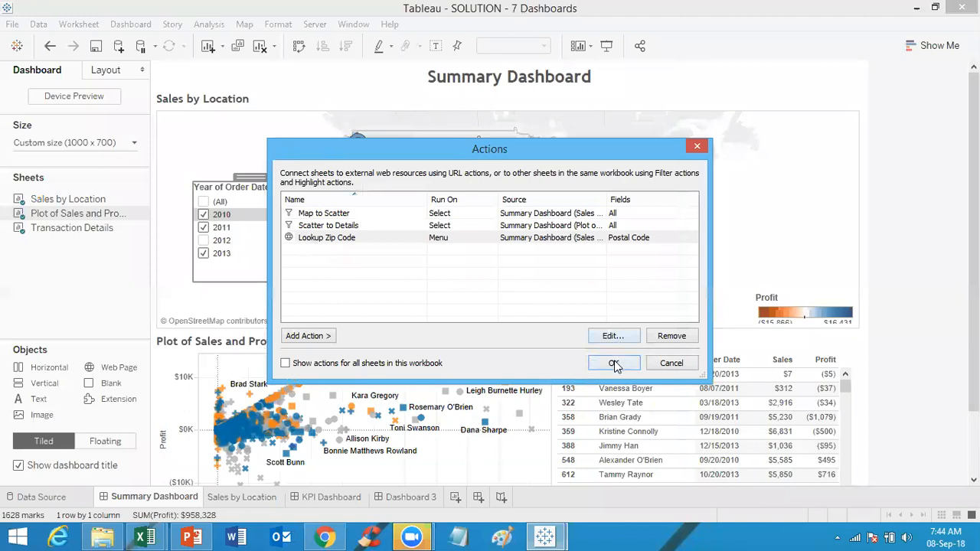
pyautogui.click(614, 365)
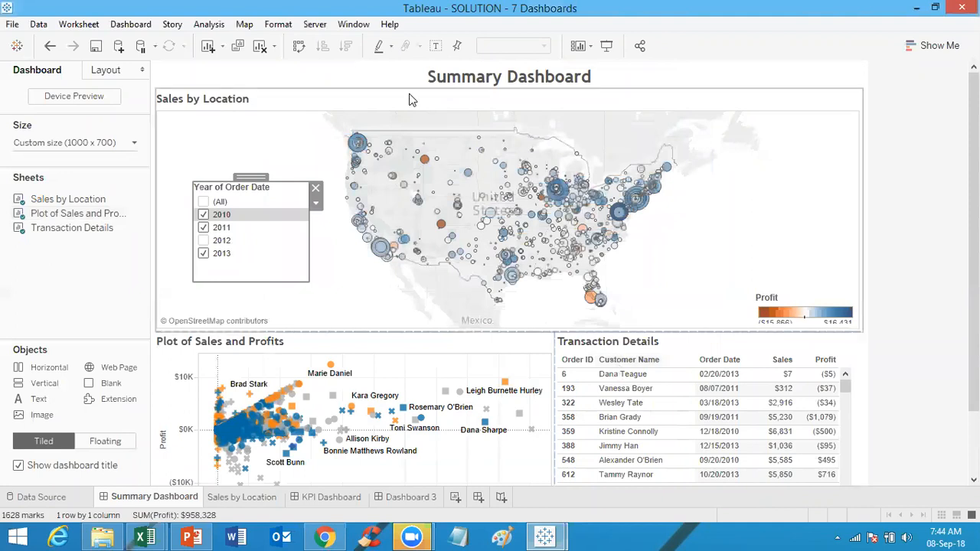
# Step: Open the dashboard actions and review the Scatter to Details filter action's source and target sheets
pyautogui.click(139, 26)
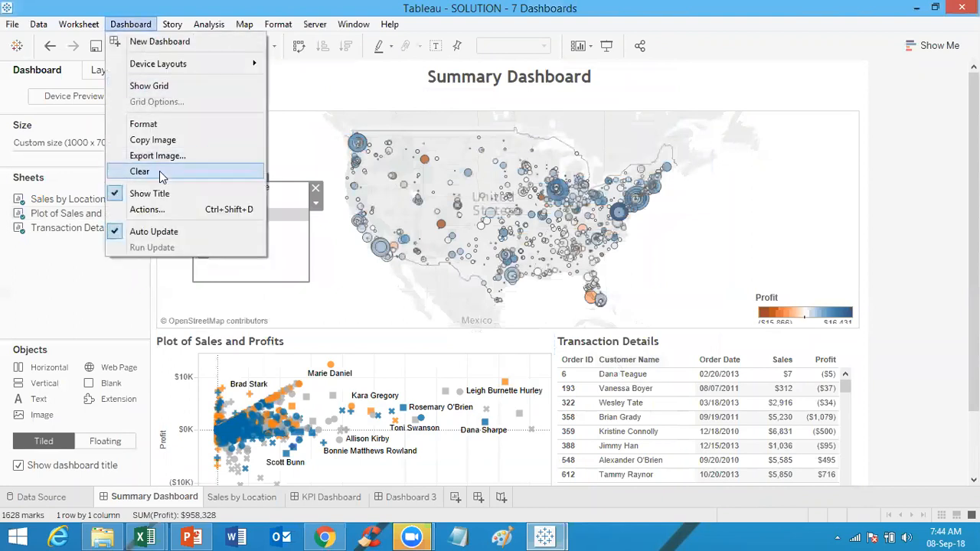
pyautogui.click(145, 210)
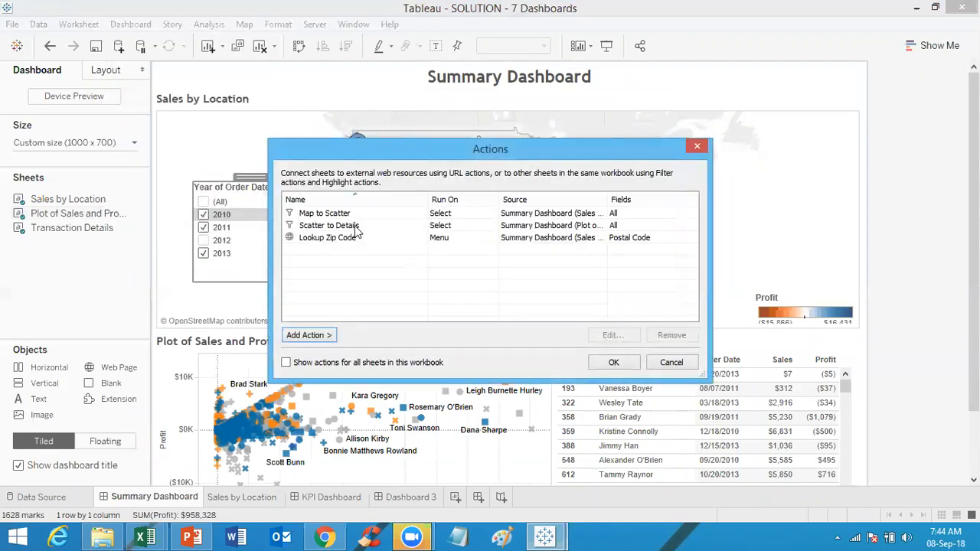
pyautogui.click(353, 228)
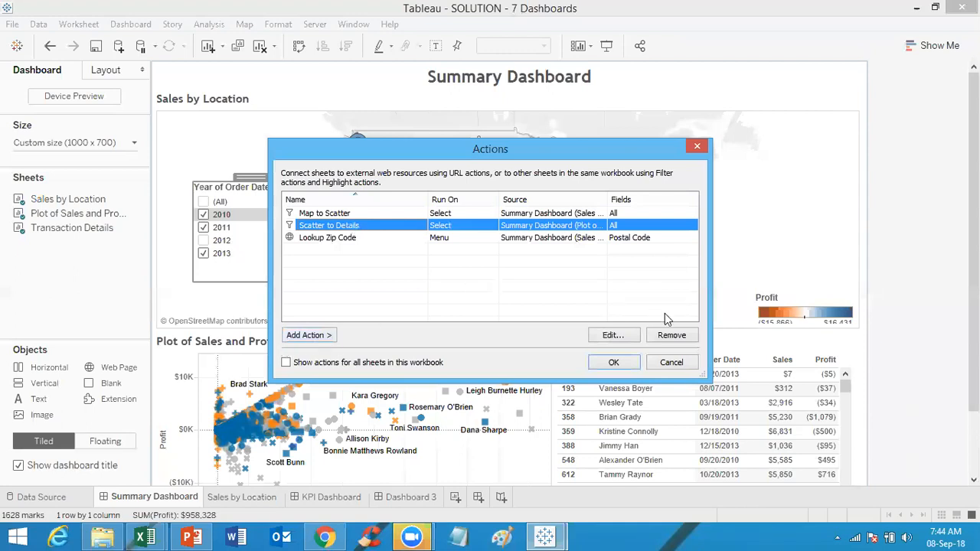
pyautogui.click(624, 335)
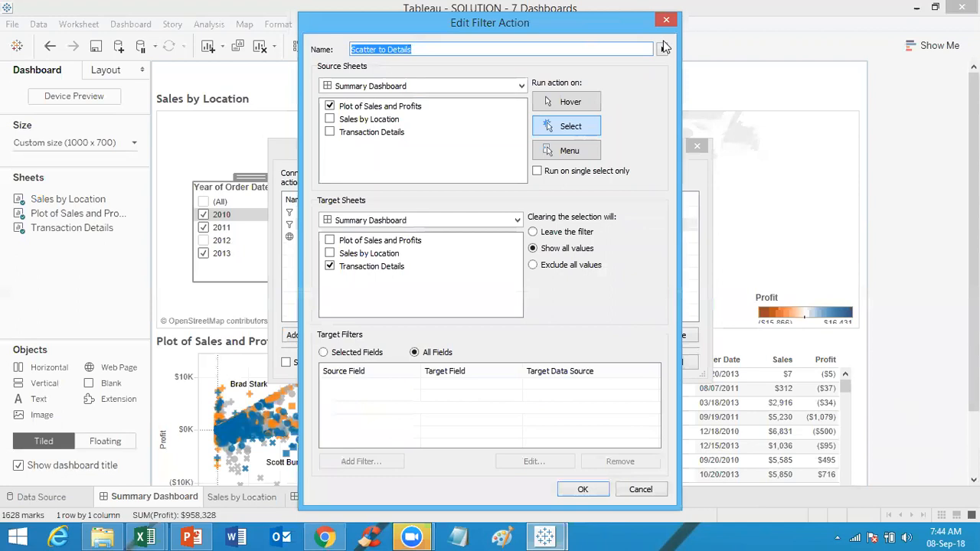
pyautogui.moveTo(325, 21); pyautogui.dragTo(325, 74)
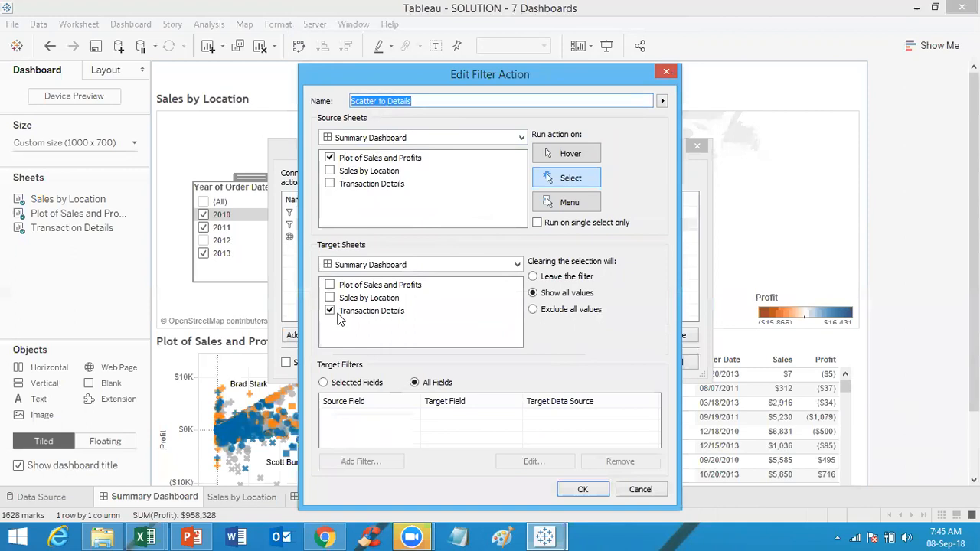
pyautogui.click(667, 73)
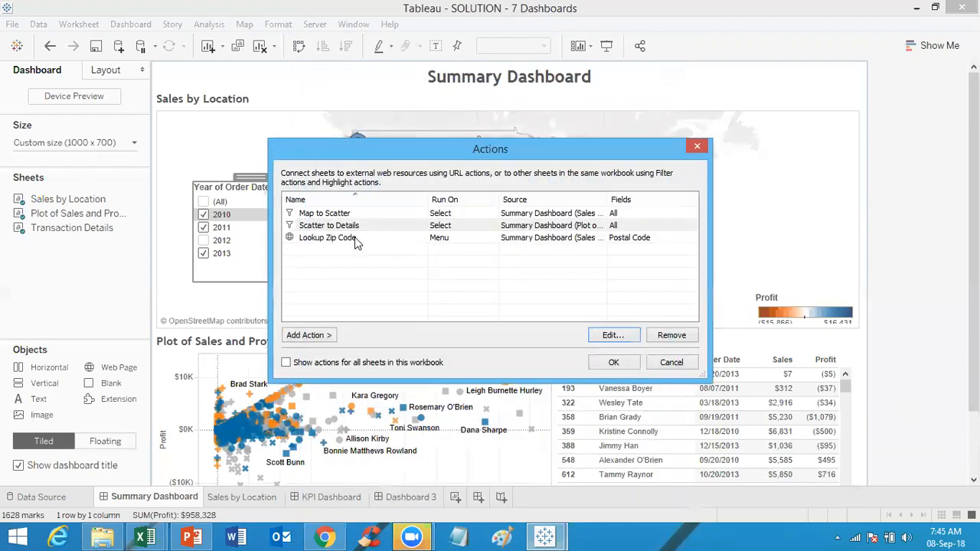
pyautogui.click(346, 215)
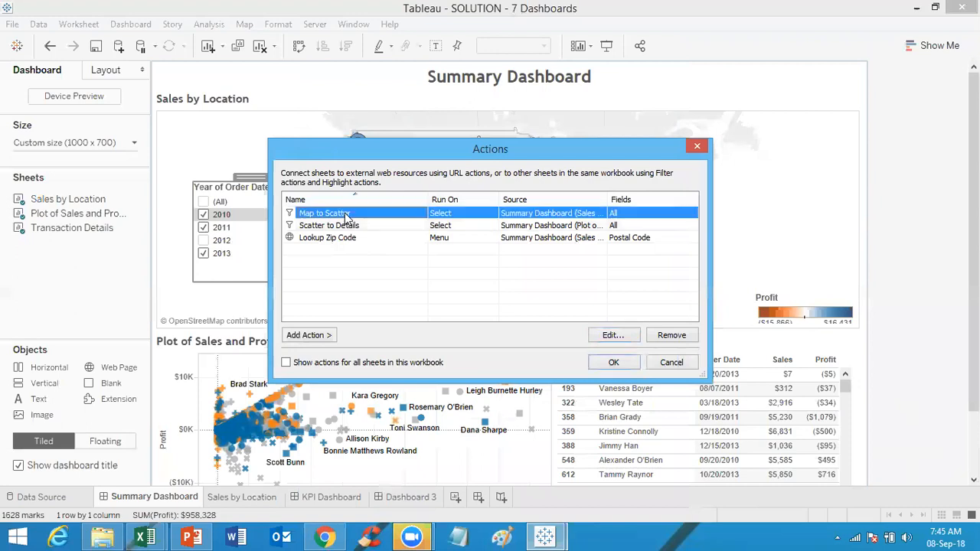
pyautogui.click(348, 238)
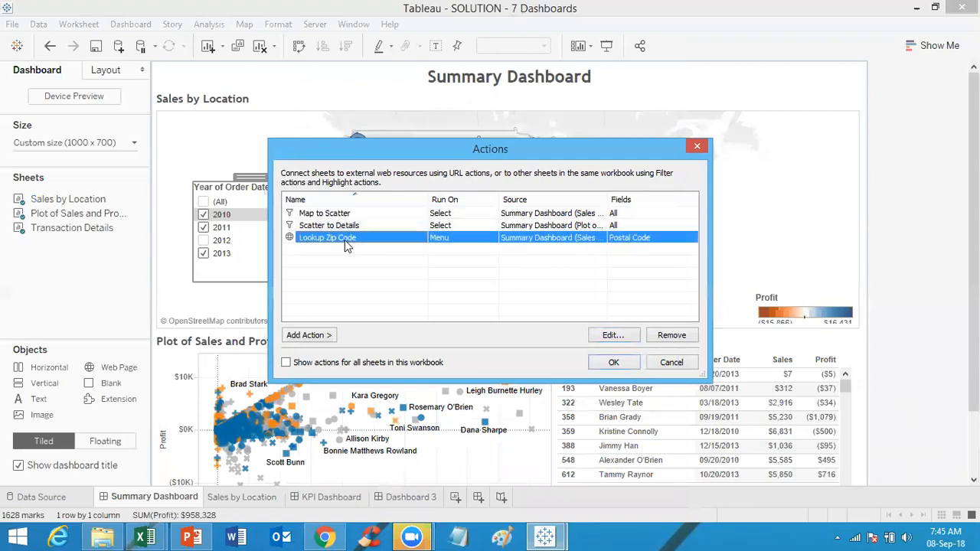
pyautogui.click(672, 362)
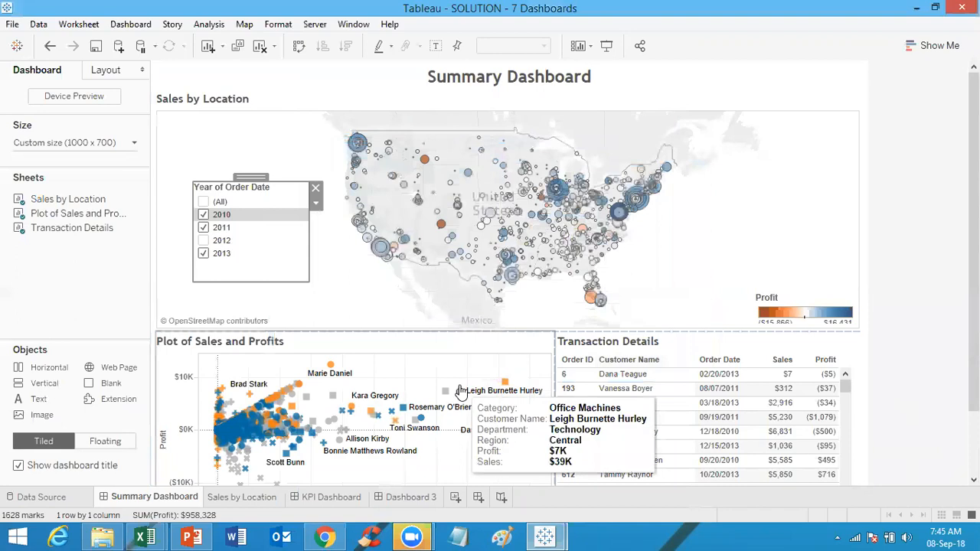
# Step: Go to the KPI Dashboard and review the Highlight Department action's source sheets and hover trigger
pyautogui.click(339, 498)
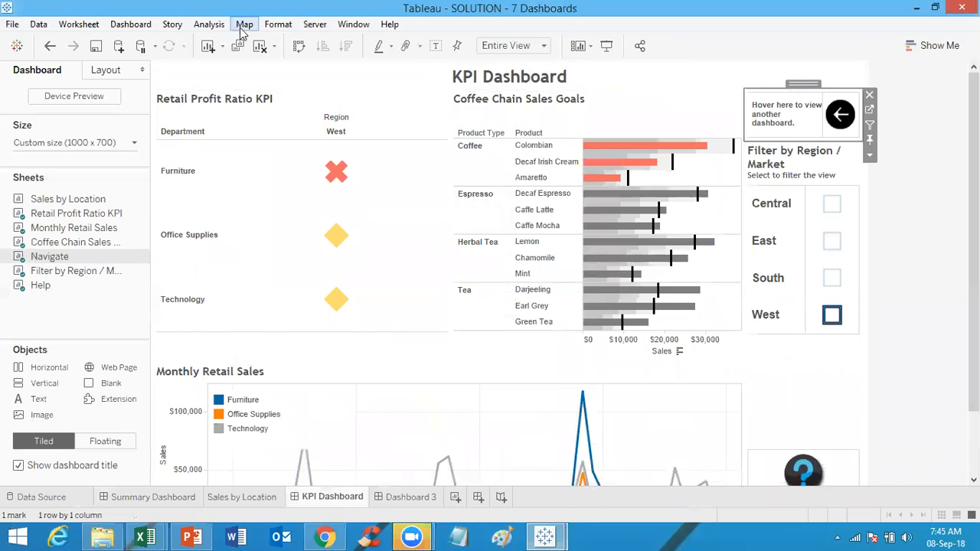
pyautogui.click(128, 25)
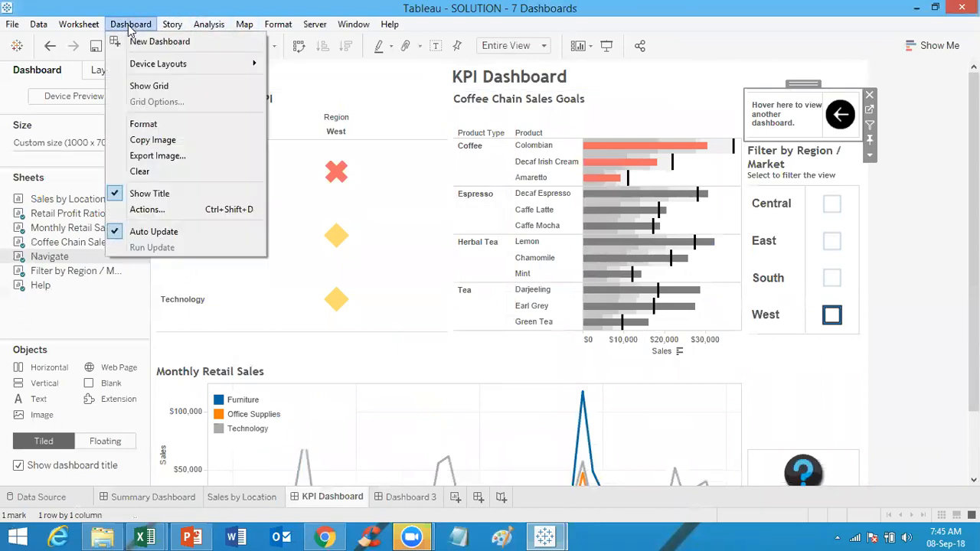
pyautogui.click(145, 209)
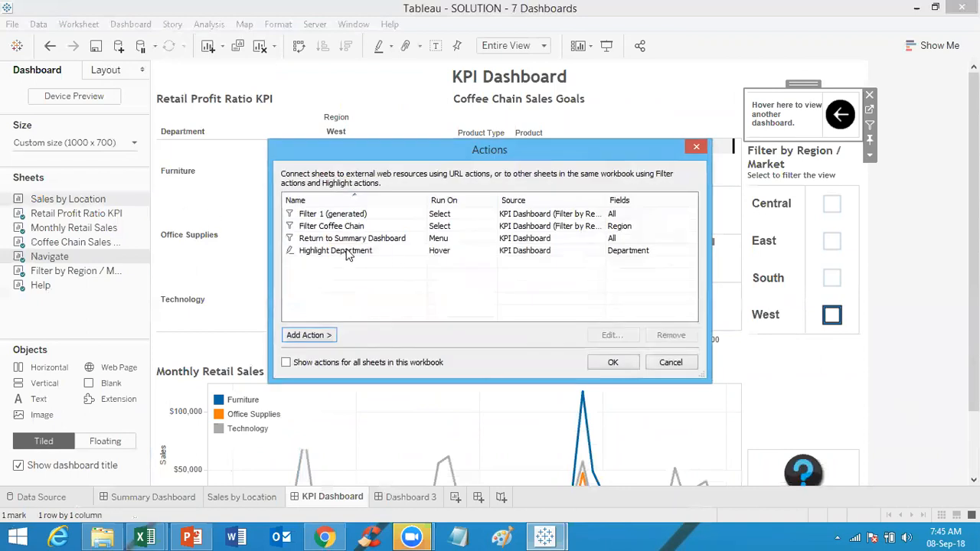
pyautogui.click(346, 252)
pyautogui.click(610, 336)
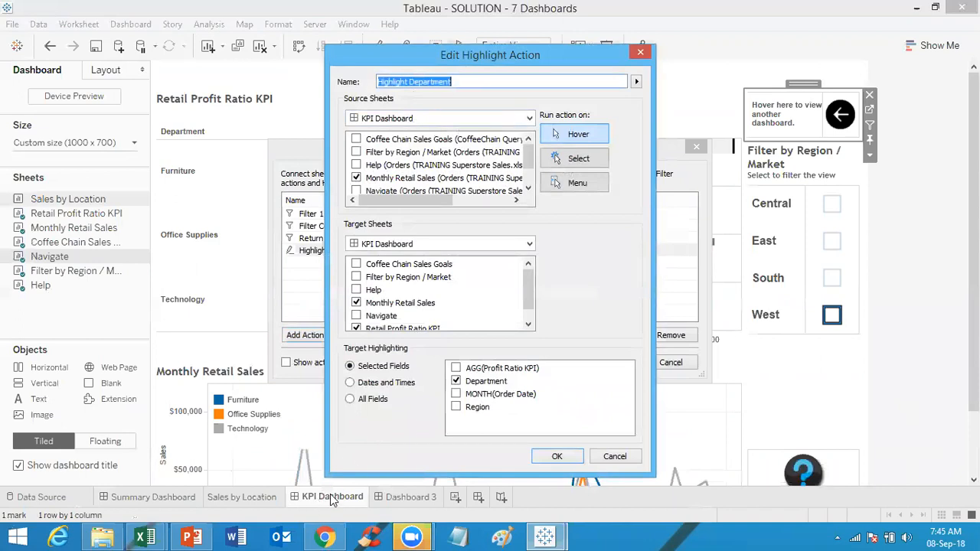
pyautogui.click(530, 157)
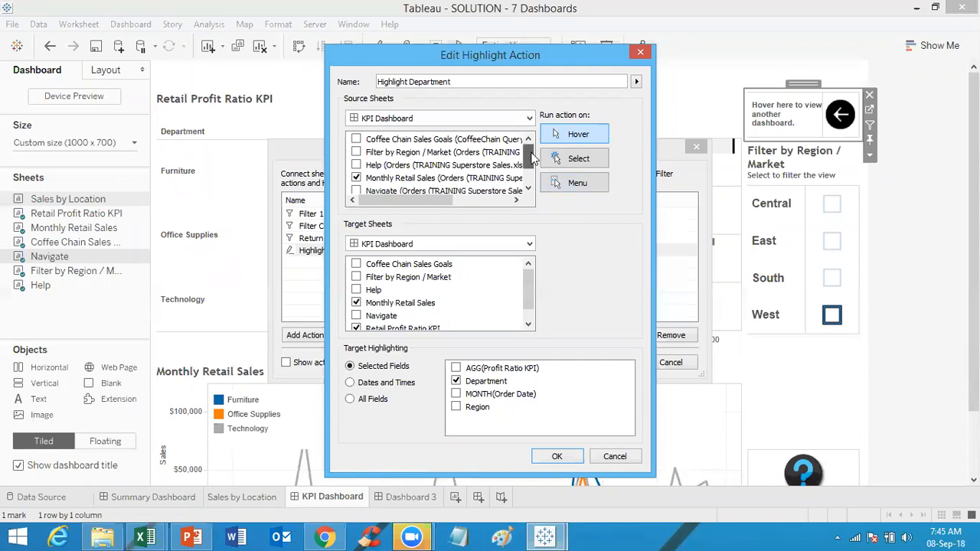
pyautogui.moveTo(533, 157); pyautogui.dragTo(531, 184)
pyautogui.click(588, 136)
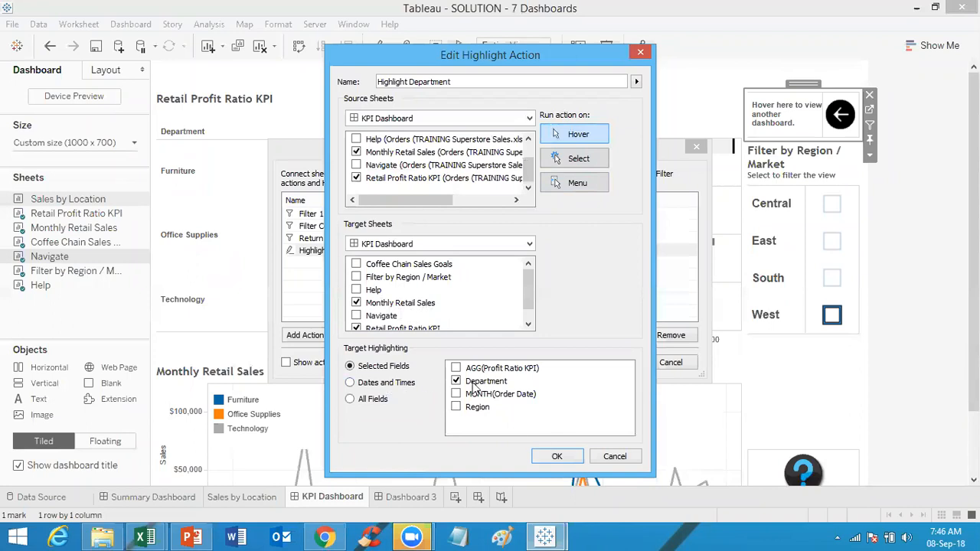
pyautogui.click(556, 455)
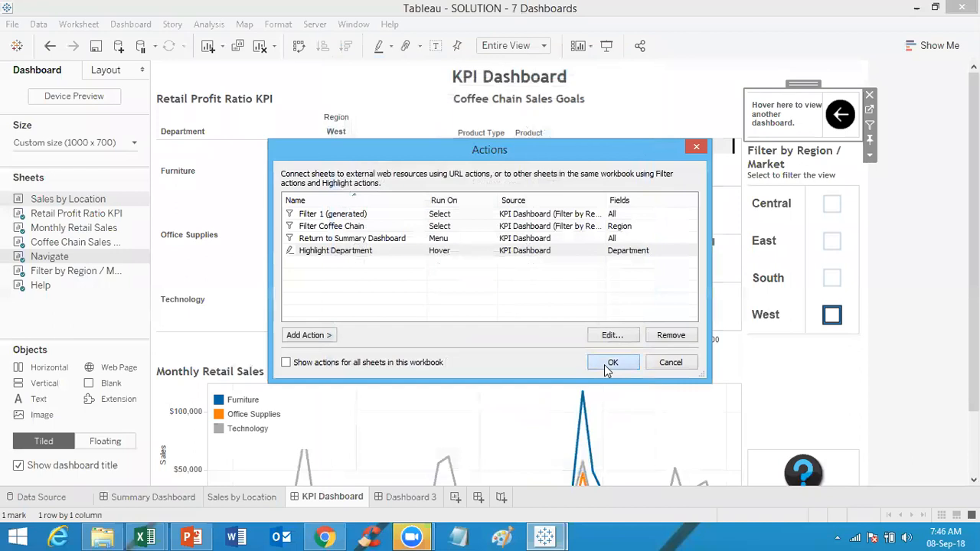
# Step: Close the actions dialog and hover over the Office Supplies mark to preview the department highlight
pyautogui.click(611, 362)
pyautogui.moveTo(335, 238)
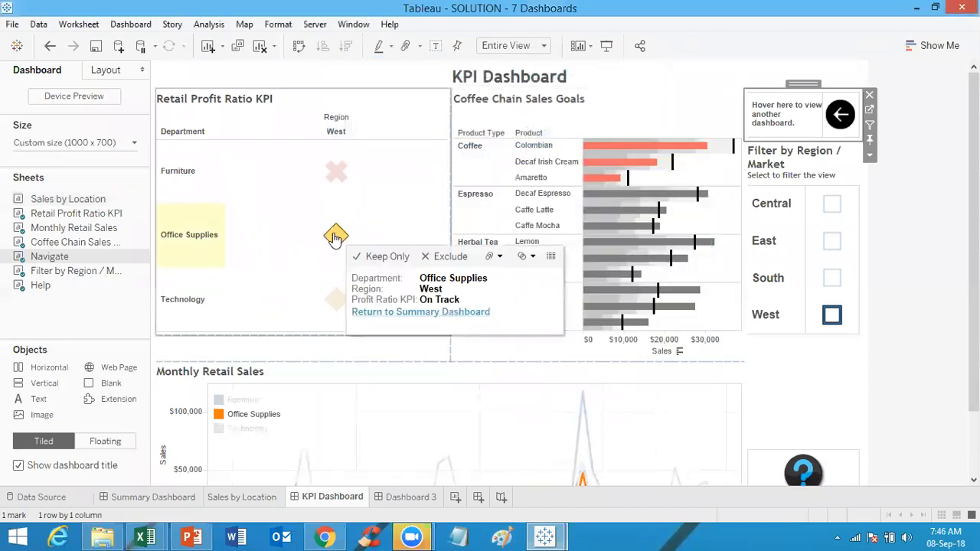
# Step: Try adding a highlight action with KPI Dashboard as source, targeting Selected Fields such as Department, then cancel it
pyautogui.click(128, 25)
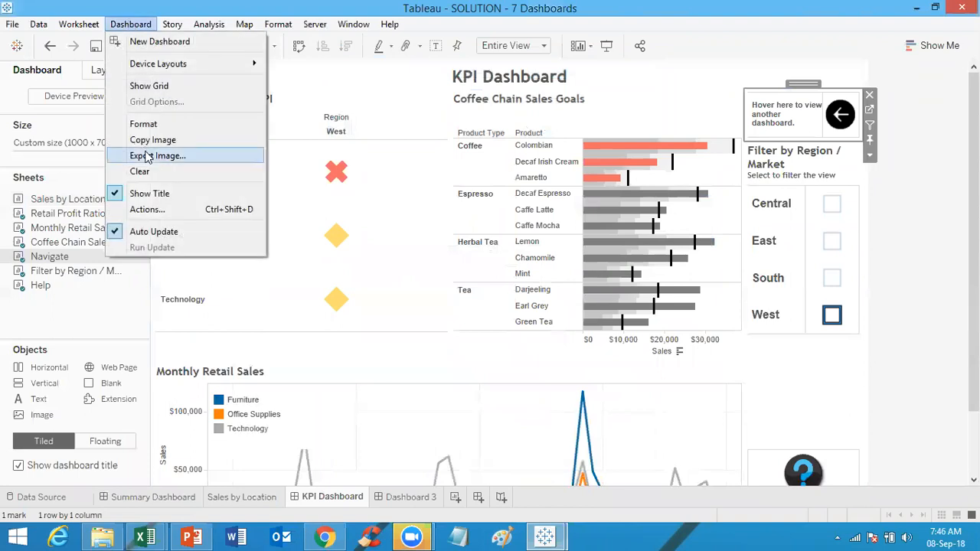
pyautogui.click(146, 209)
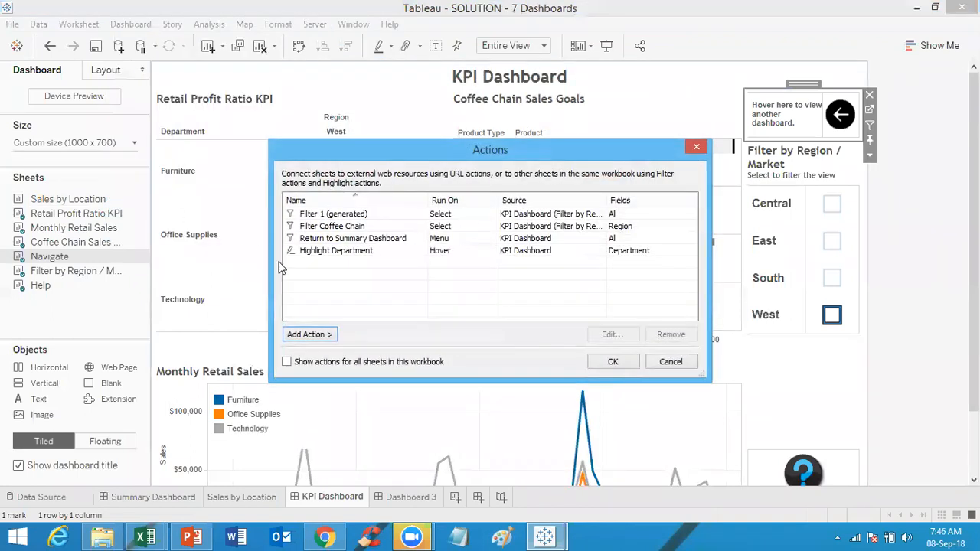
pyautogui.click(309, 337)
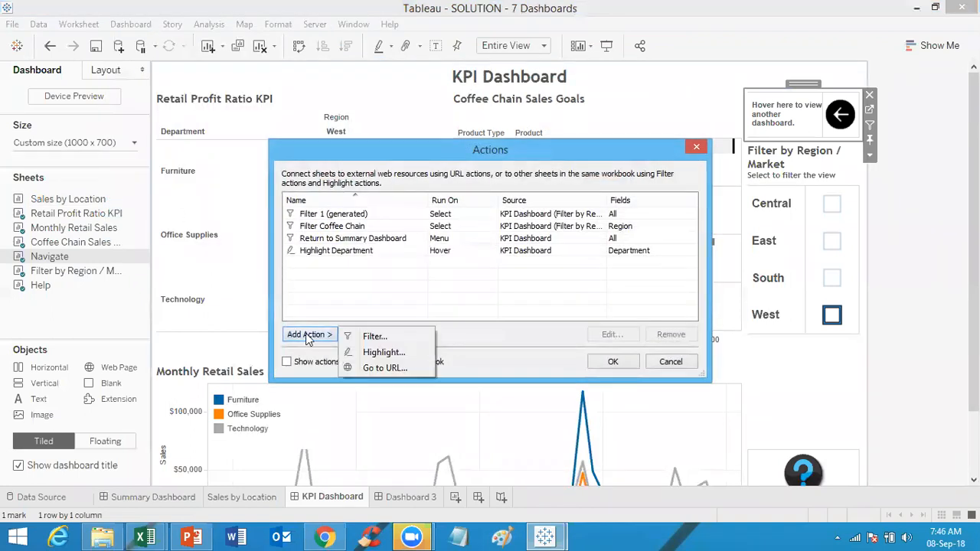
pyautogui.click(383, 353)
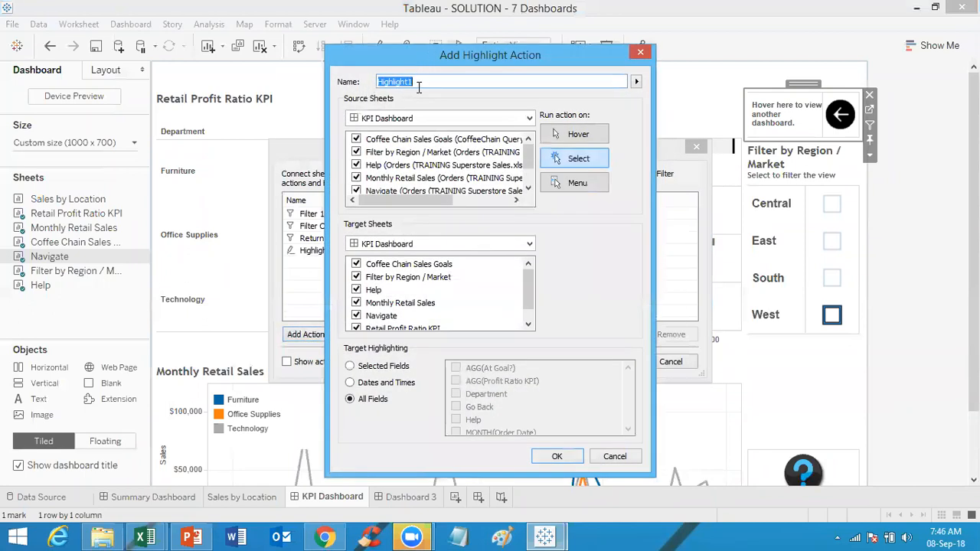
pyautogui.click(576, 139)
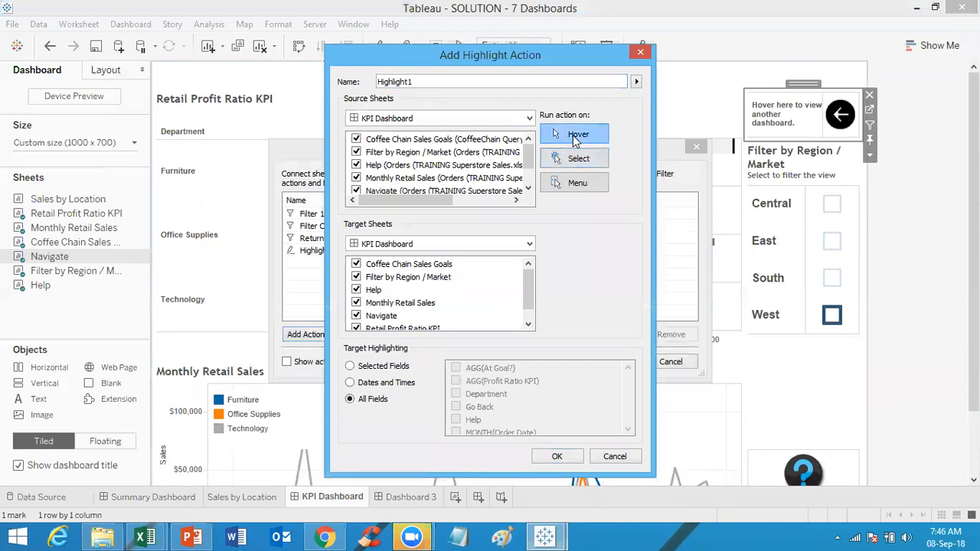
pyautogui.click(372, 121)
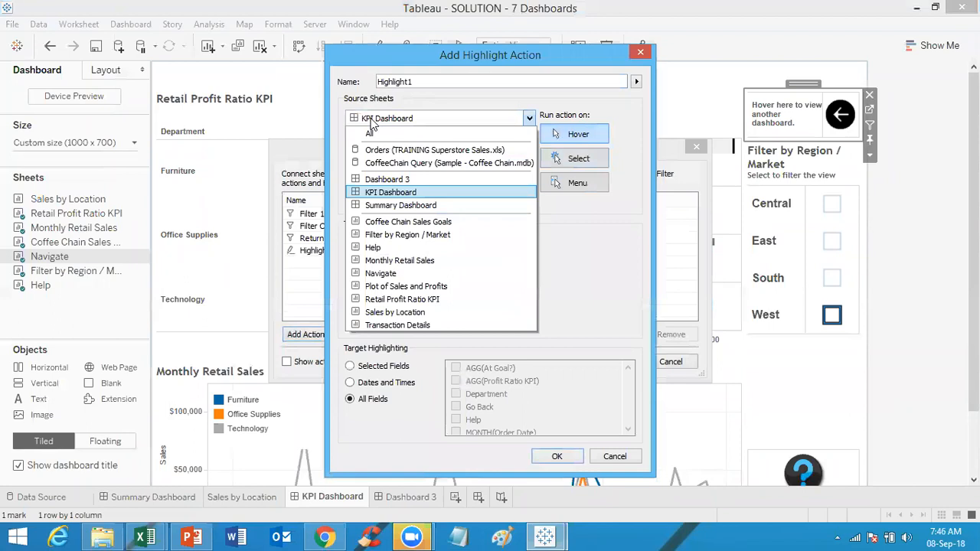
pyautogui.click(419, 194)
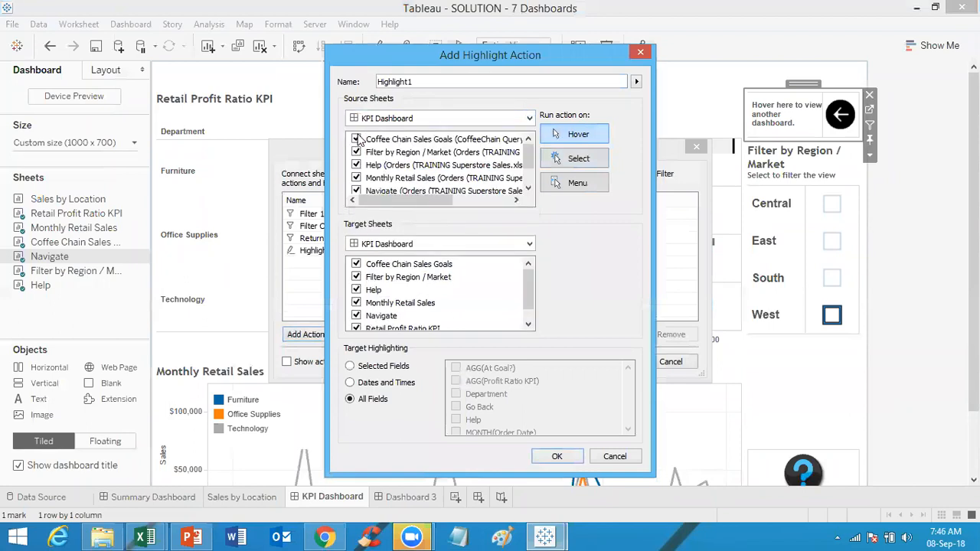
pyautogui.click(356, 140)
pyautogui.click(382, 306)
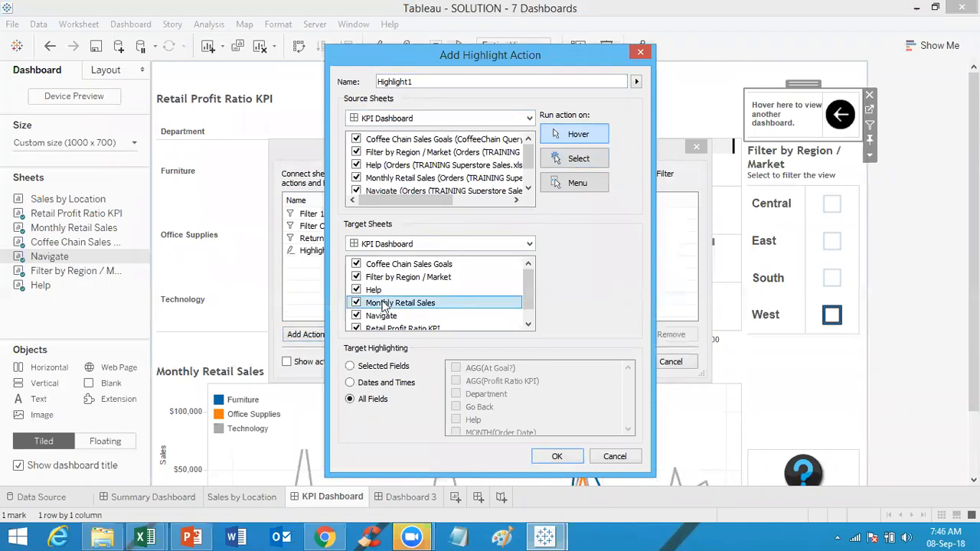
pyautogui.click(388, 369)
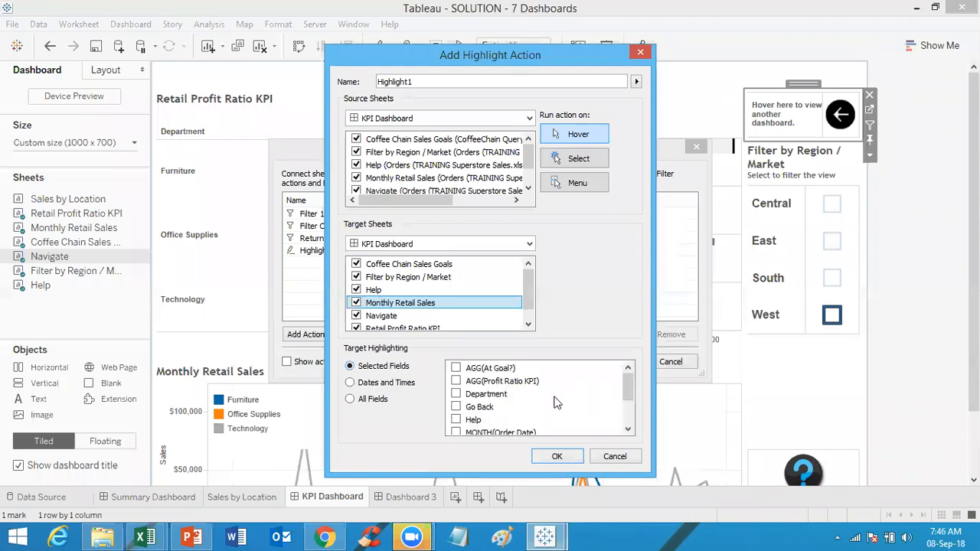
pyautogui.click(479, 397)
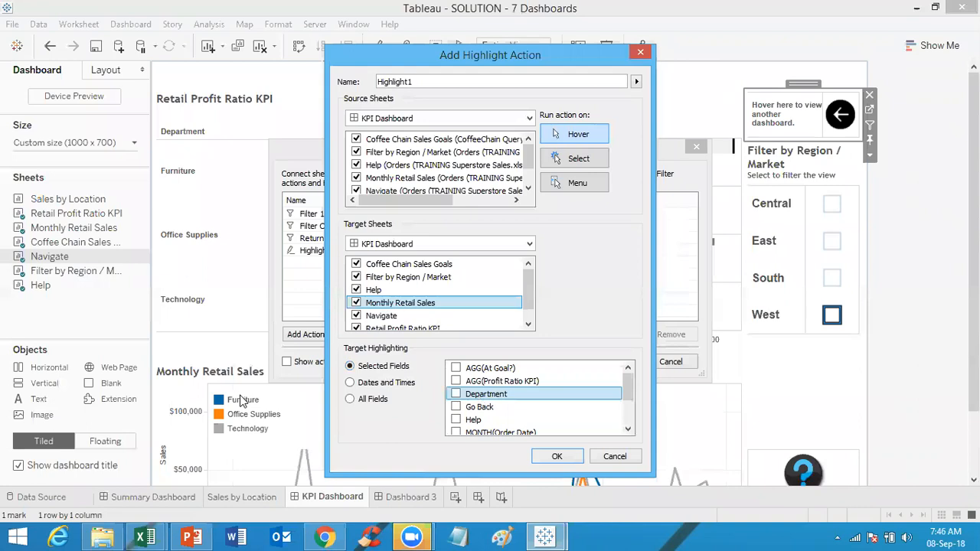
pyautogui.click(610, 457)
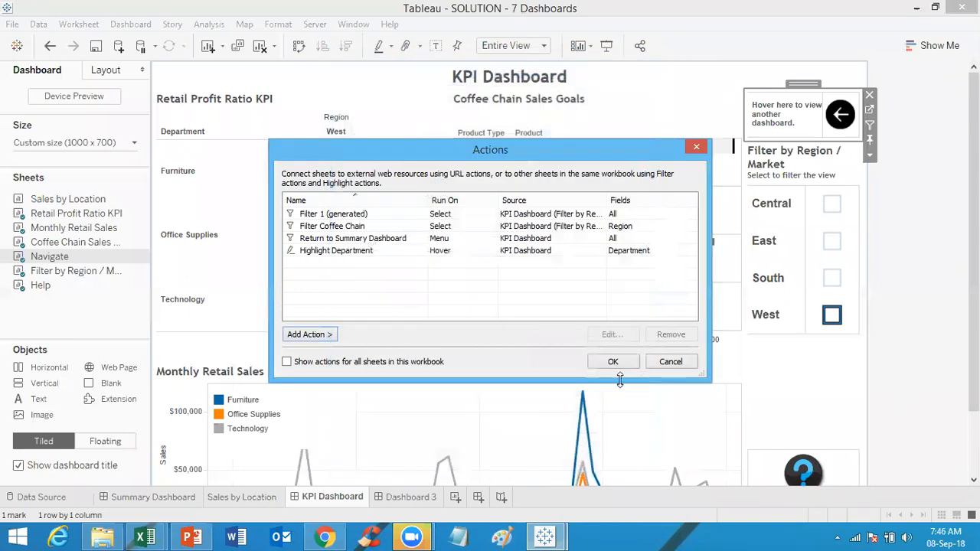
pyautogui.click(621, 369)
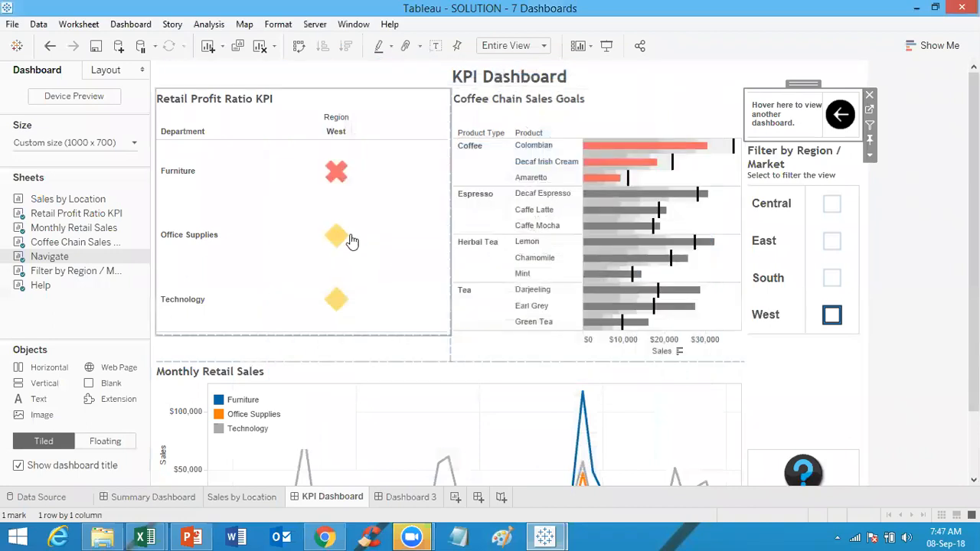
# Step: Scroll down the KPI Dashboard to view the Monthly Retail Sales chart
pyautogui.moveTo(335, 172)
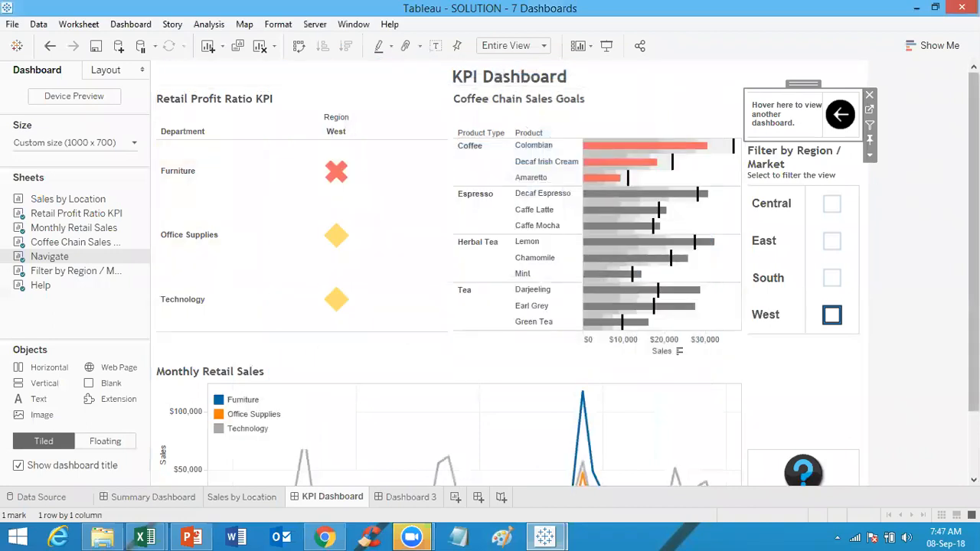
pyautogui.scroll(-2, 568, 276)
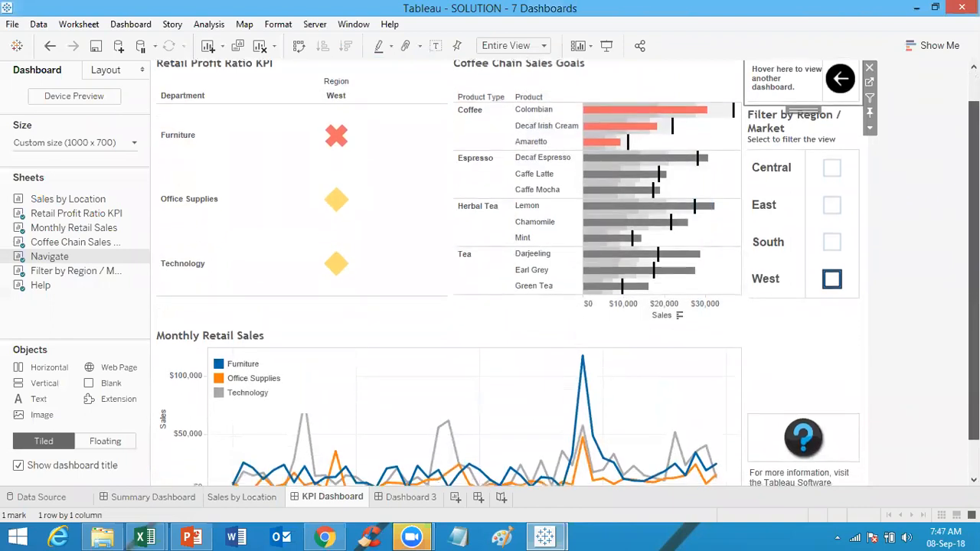
pyautogui.moveTo(341, 139)
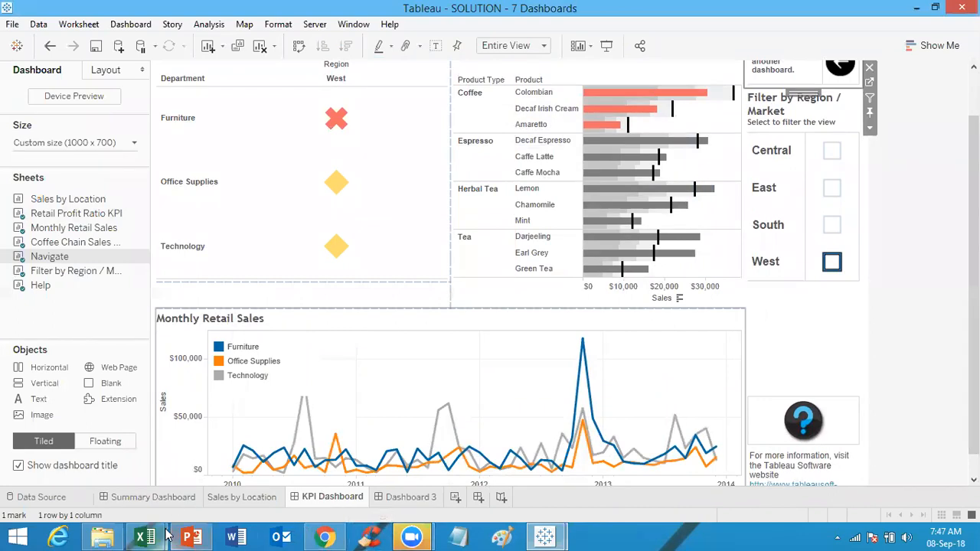
# Step: Switch to File Explorer and open the SOLUTION - 6 Distributions workbook from the Solutions folder
pyautogui.click(113, 534)
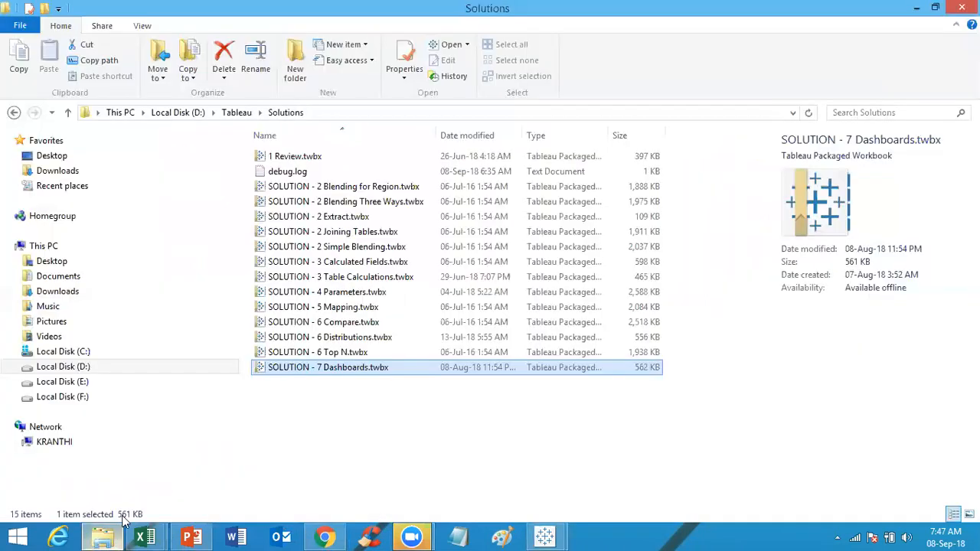
pyautogui.click(356, 354)
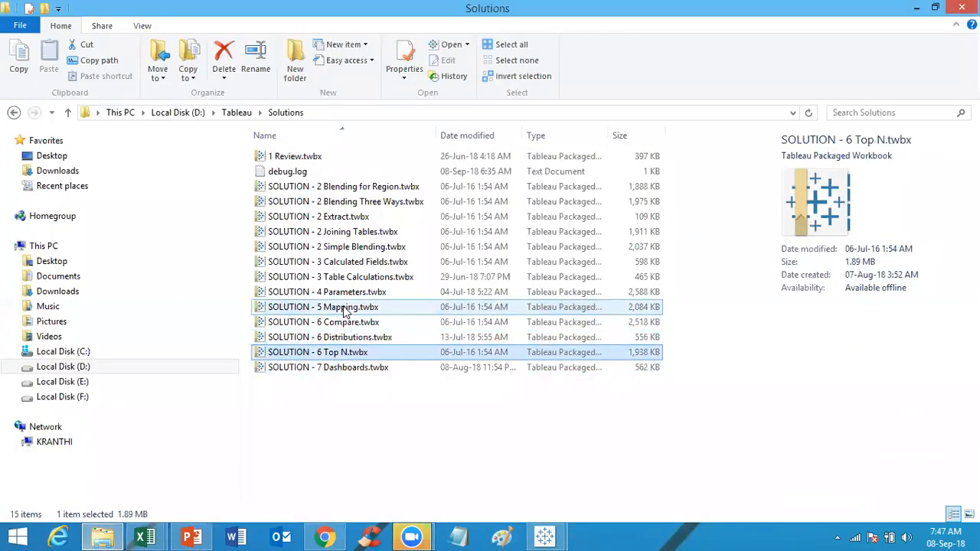
pyautogui.click(357, 339)
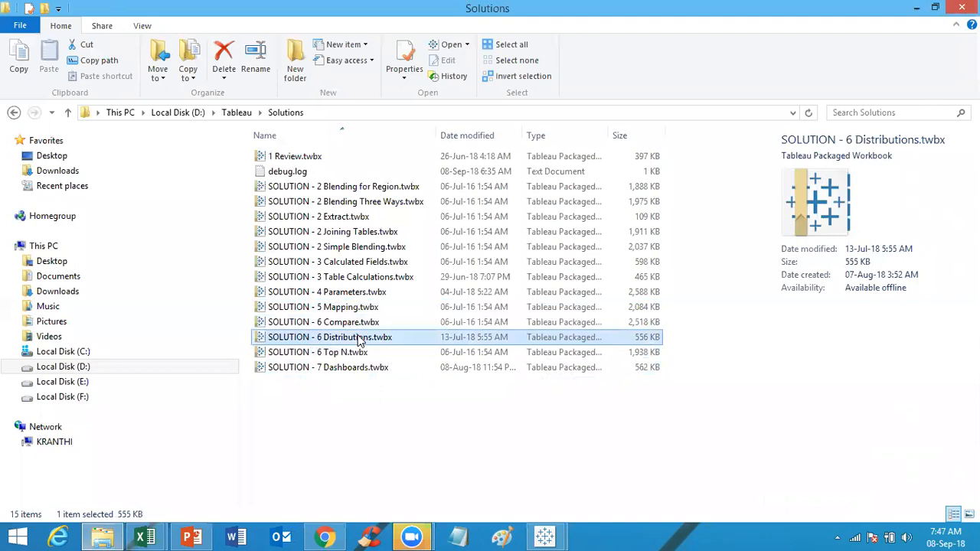
pyautogui.doubleClick(357, 338)
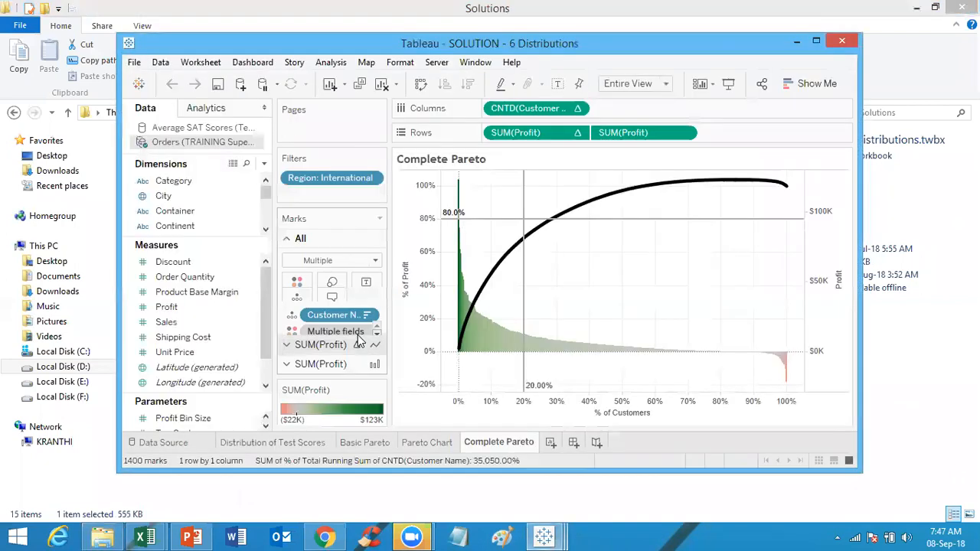
# Step: Maximize the workbook window and examine the Distribution of Test Scores sheet
pyautogui.click(817, 42)
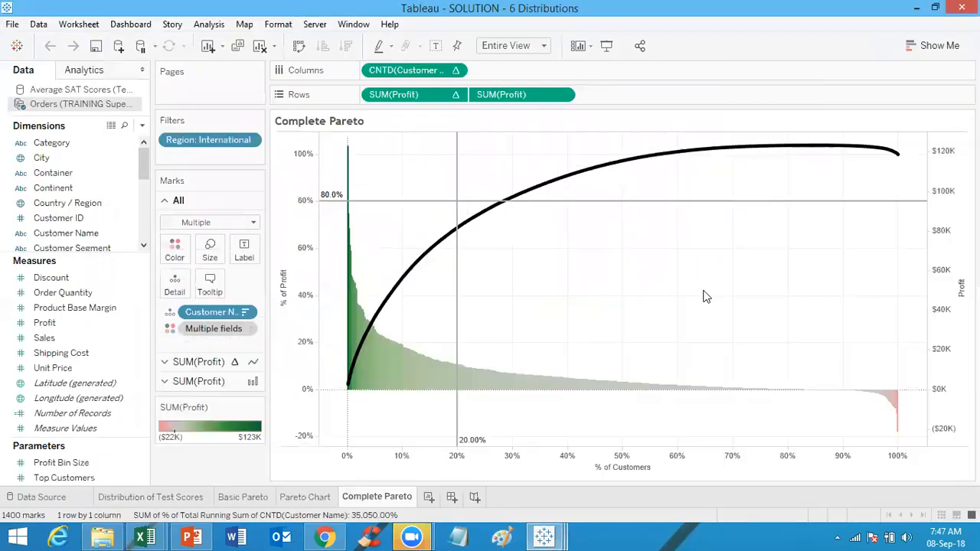
pyautogui.click(204, 497)
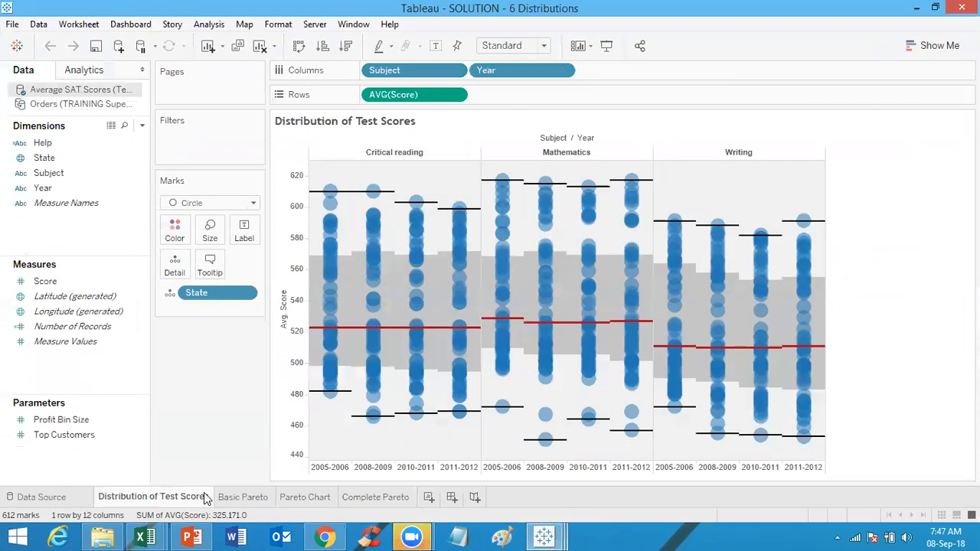
pyautogui.moveTo(723, 402)
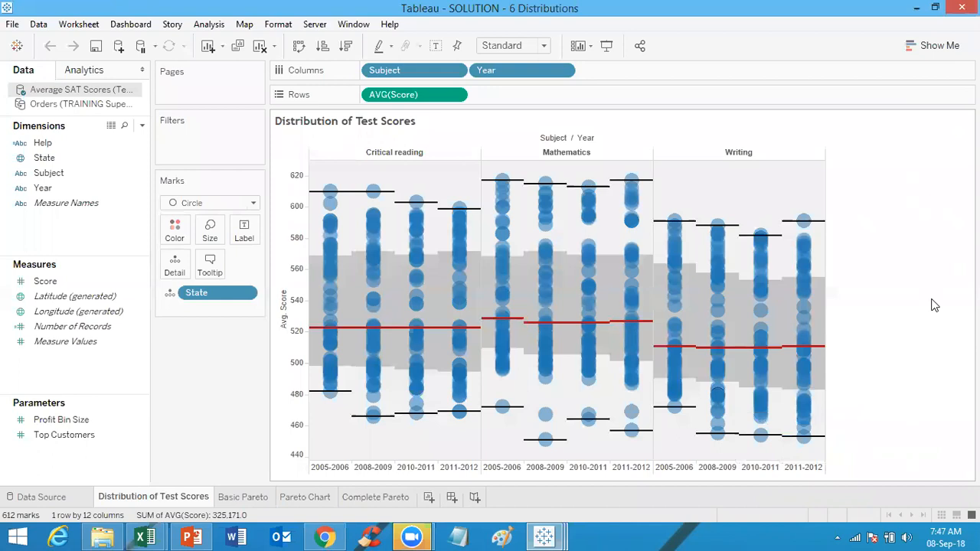
pyautogui.moveTo(631, 291)
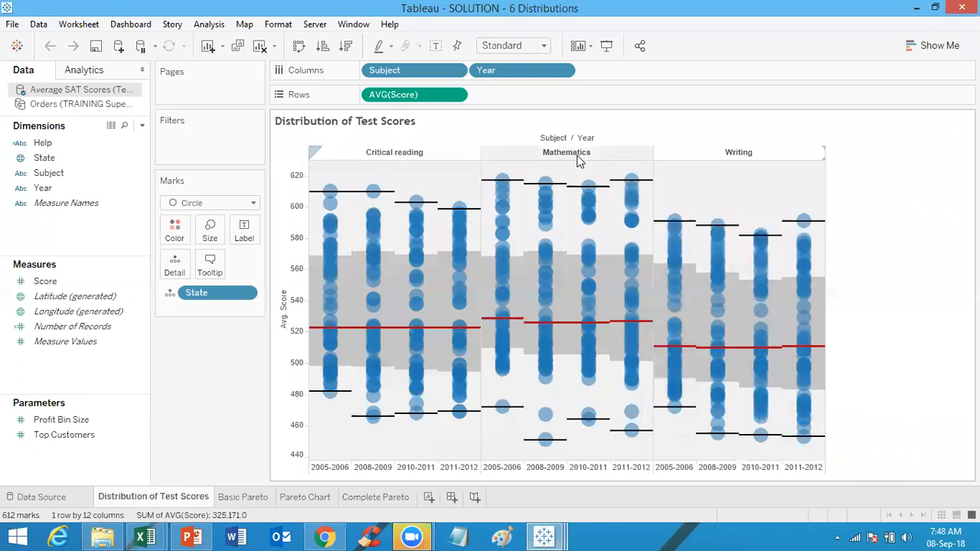
pyautogui.moveTo(630, 188)
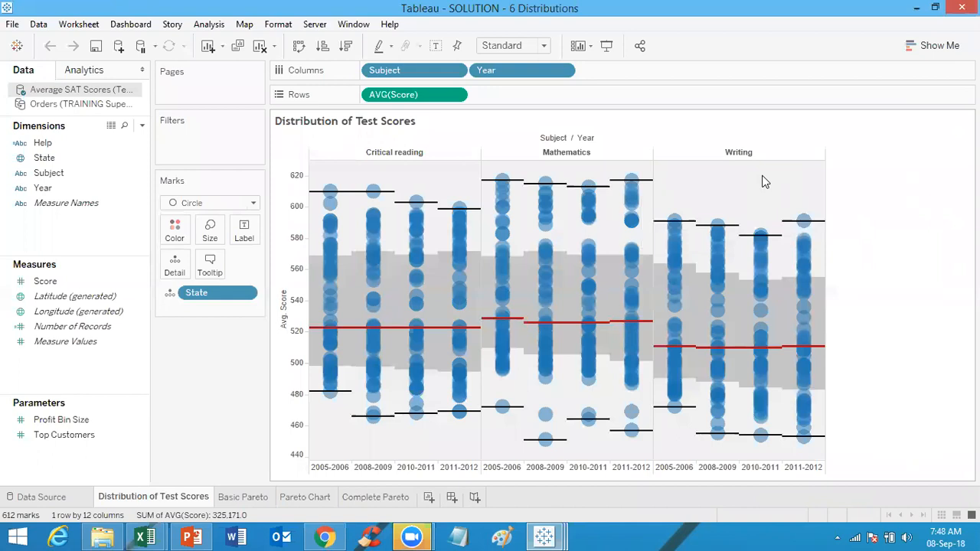
# Step: Browse the Basic Pareto and Complete Pareto sheets and examine the Complete Pareto chart's fields
pyautogui.click(230, 499)
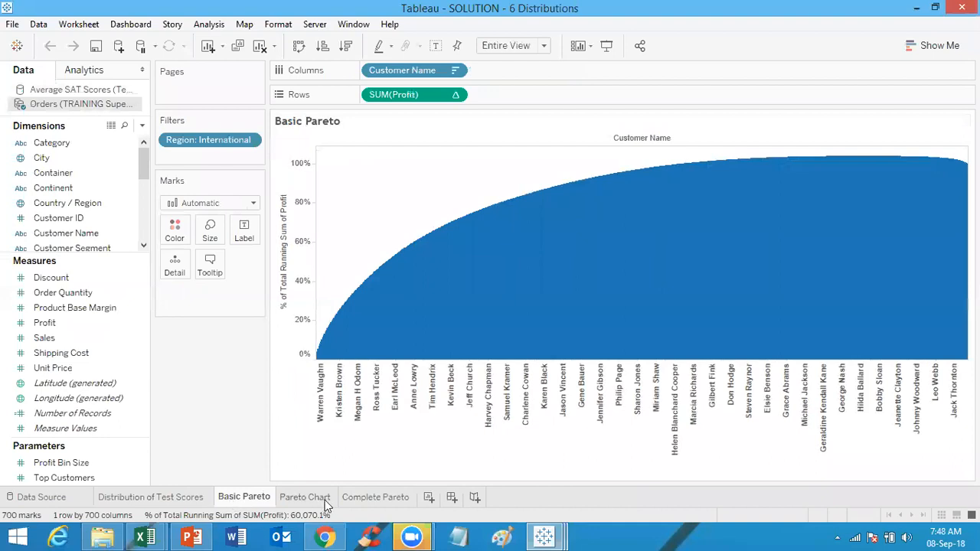
pyautogui.click(373, 499)
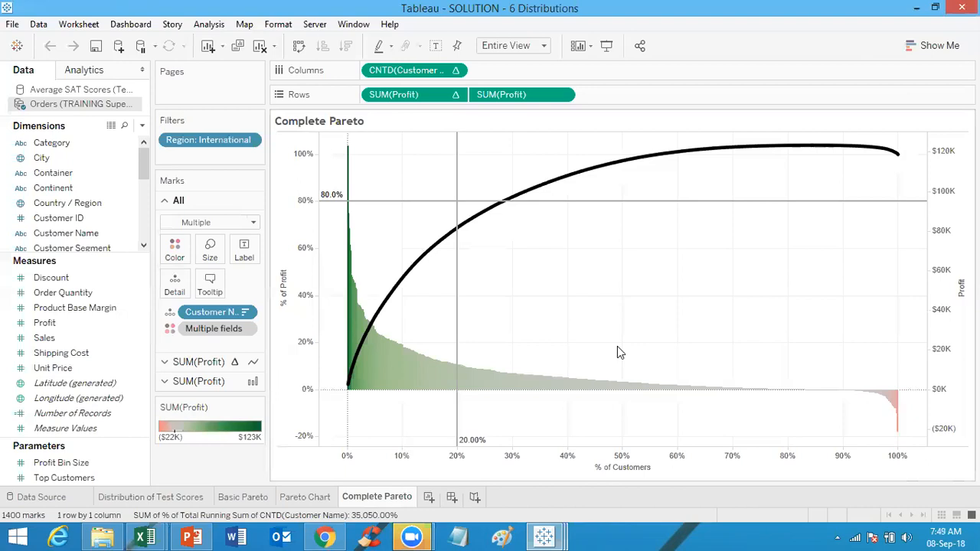
pyautogui.moveTo(460, 222)
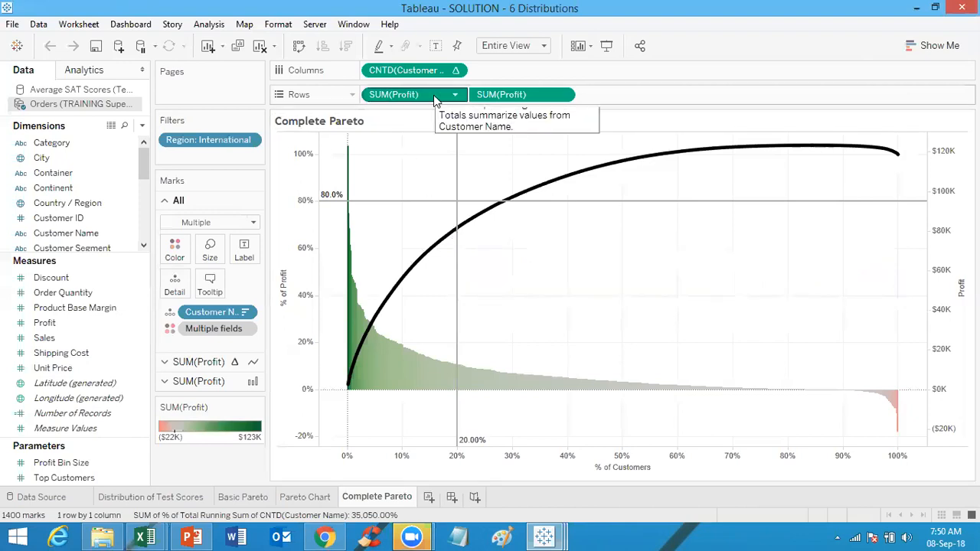
pyautogui.moveTo(419, 68)
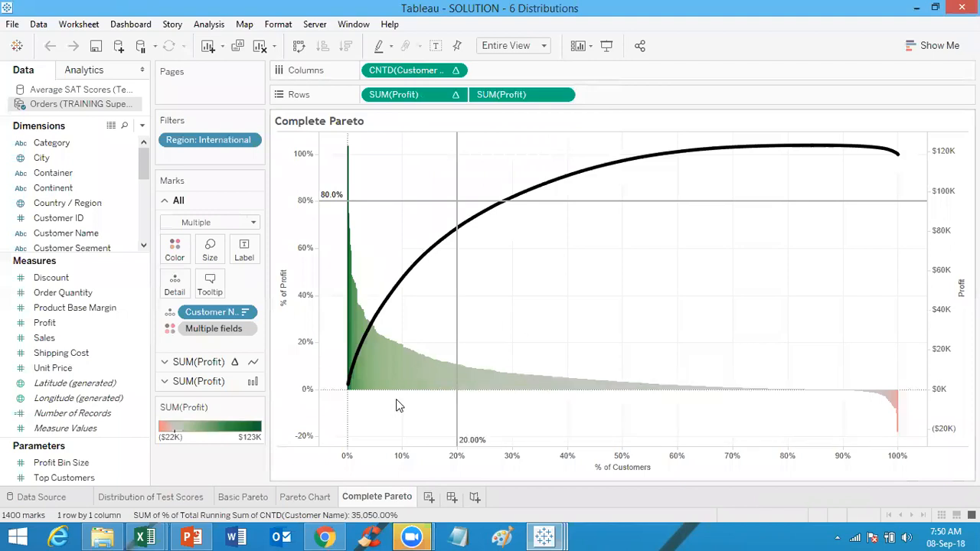
# Step: Switch to File Explorer, open the SOLUTION - 6 Top N workbook and maximize its window
pyautogui.click(102, 536)
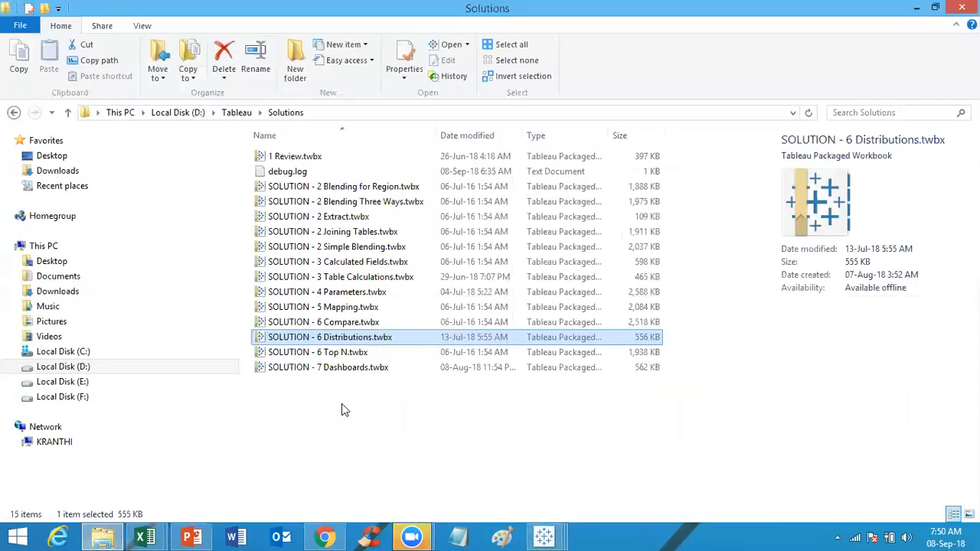
pyautogui.click(374, 358)
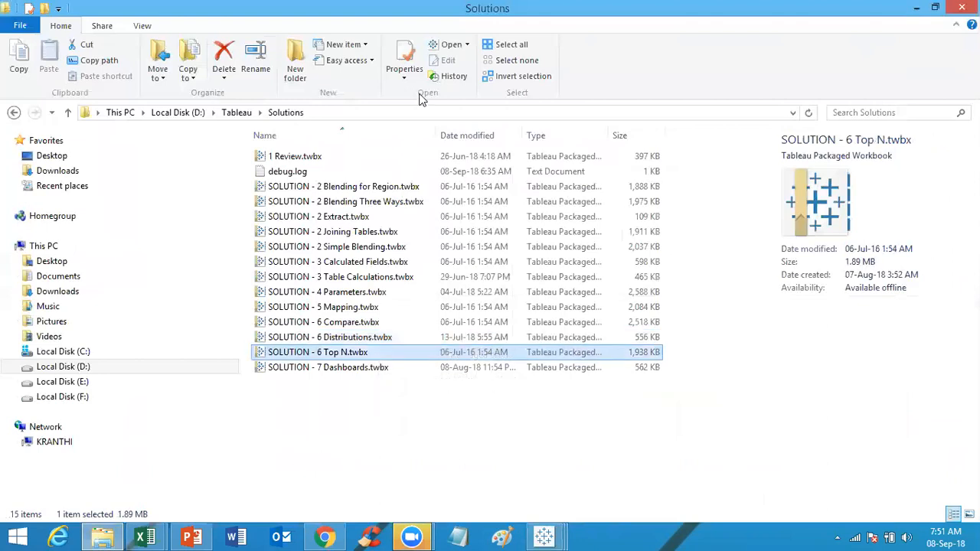
pyautogui.press('Return')
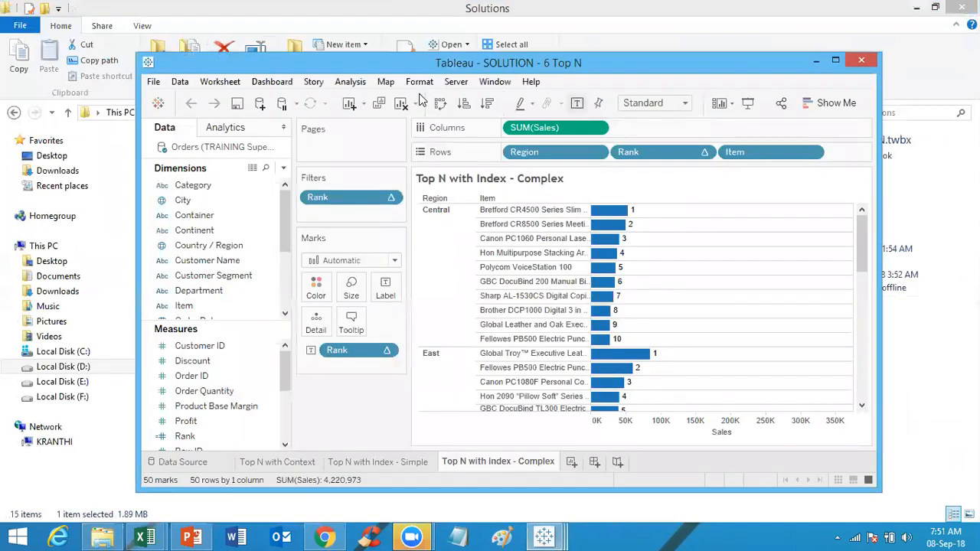
pyautogui.click(836, 60)
pyautogui.moveTo(450, 440)
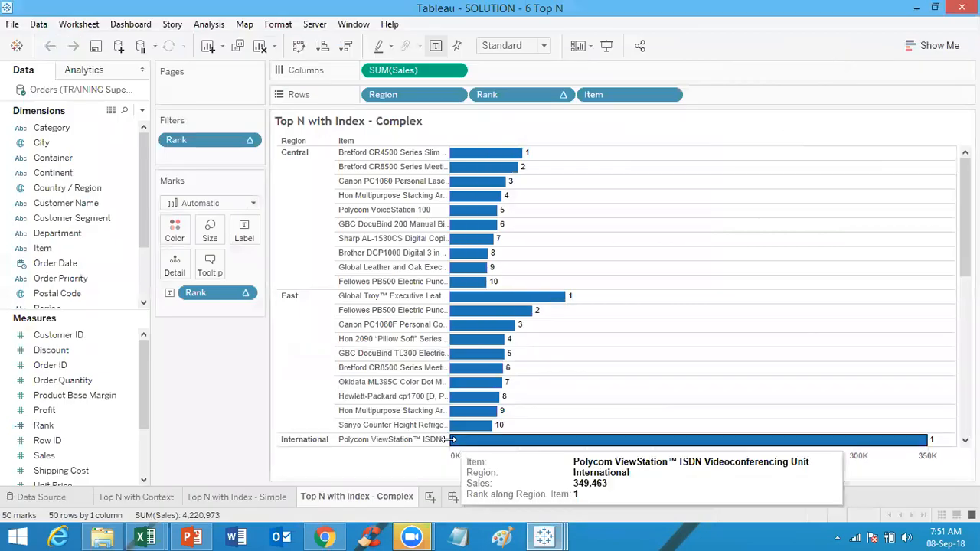
# Step: Browse the Top N with Index - Simple and Top N with Context sheets
pyautogui.click(231, 497)
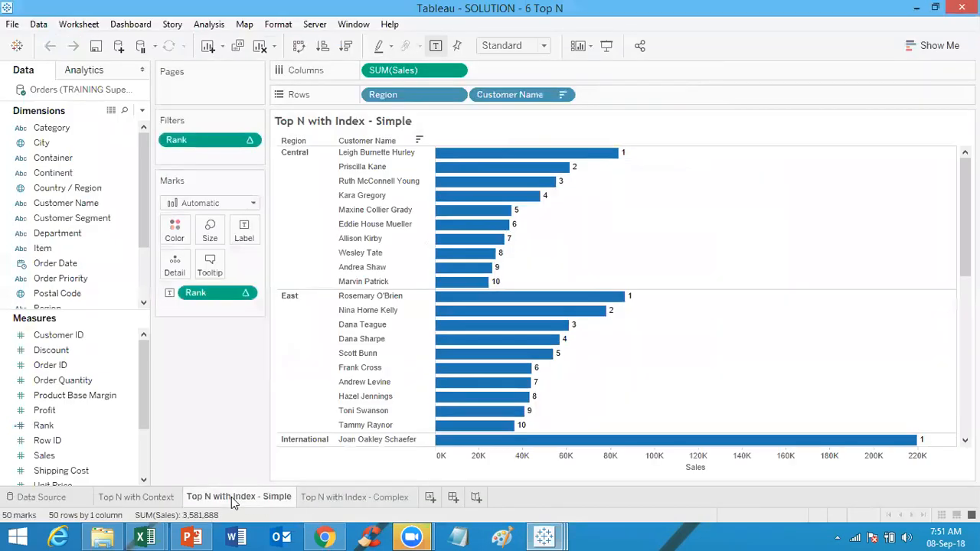
pyautogui.click(156, 499)
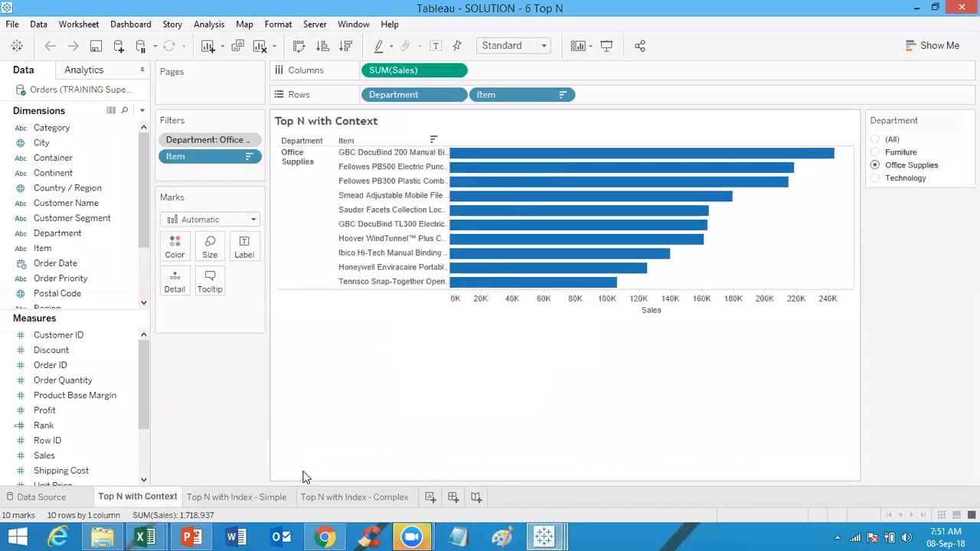
# Step: Open the Top N with Index - Complex sheet and inspect the Rank calculated field's formula in its editor, then close it
pyautogui.click(255, 497)
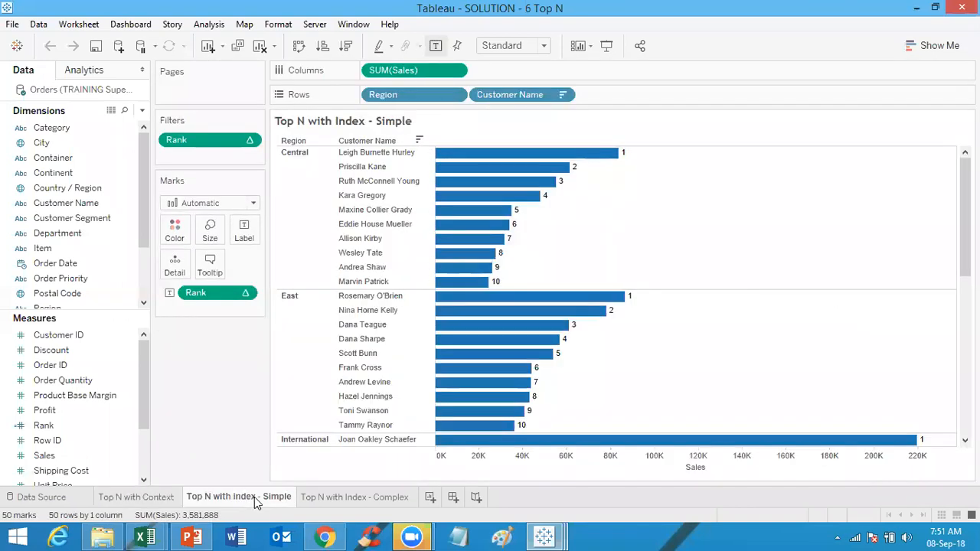
pyautogui.click(365, 498)
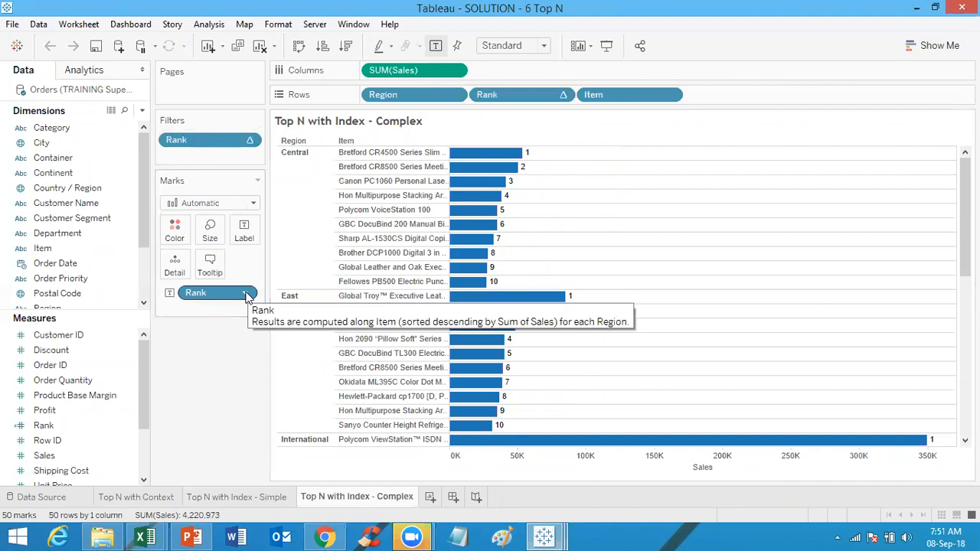
pyautogui.rightClick(65, 431)
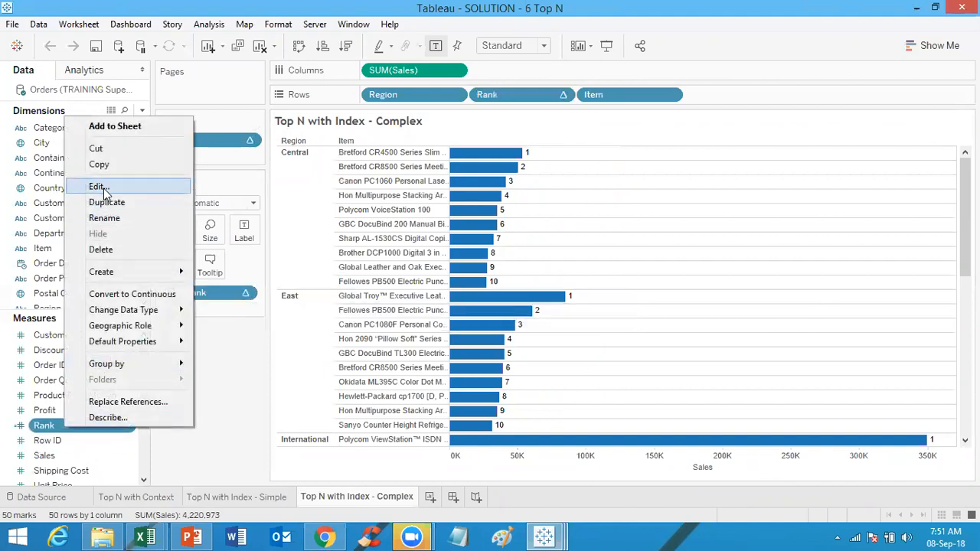
pyautogui.click(98, 187)
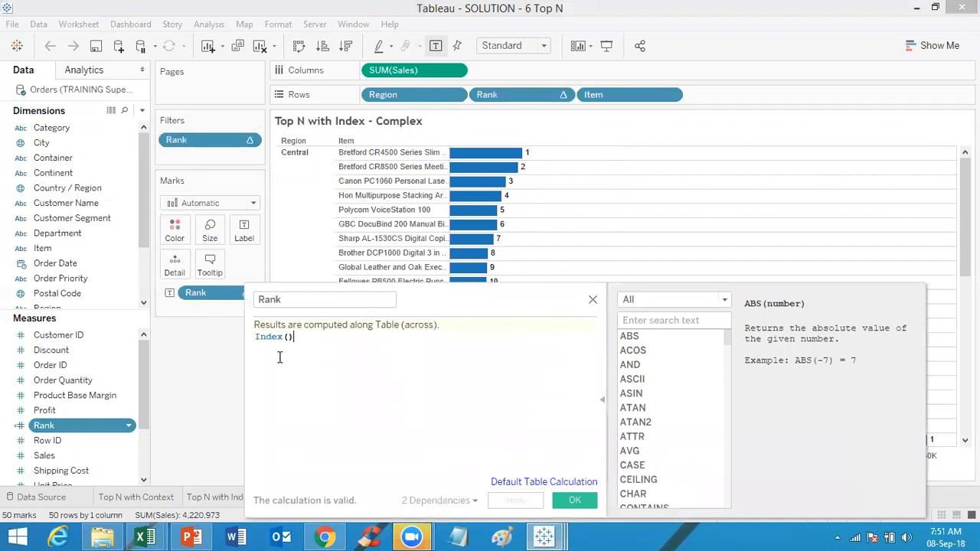
pyautogui.click(595, 300)
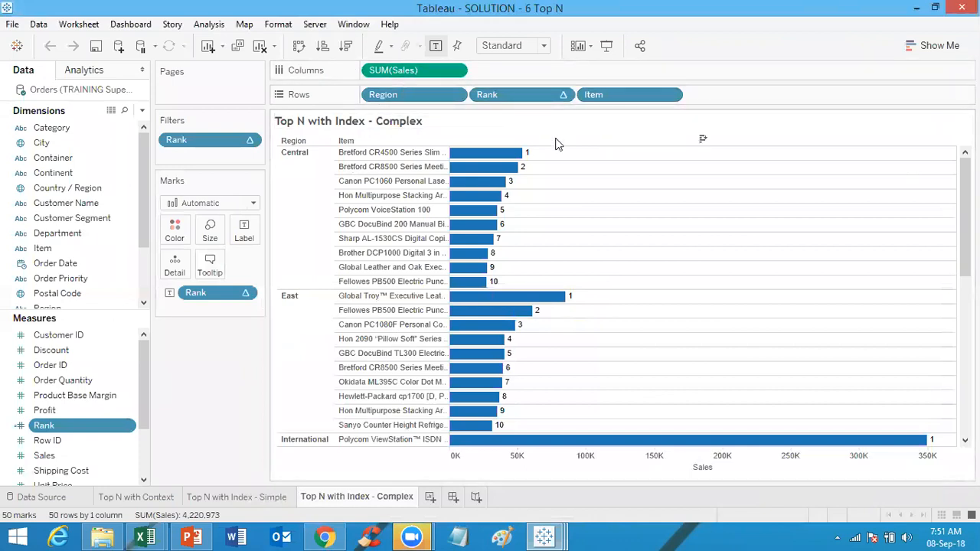
# Step: Return to the Top N with Index - Simple sheet and then the Top N with Context sheet
pyautogui.moveTo(582, 302)
pyautogui.click(254, 497)
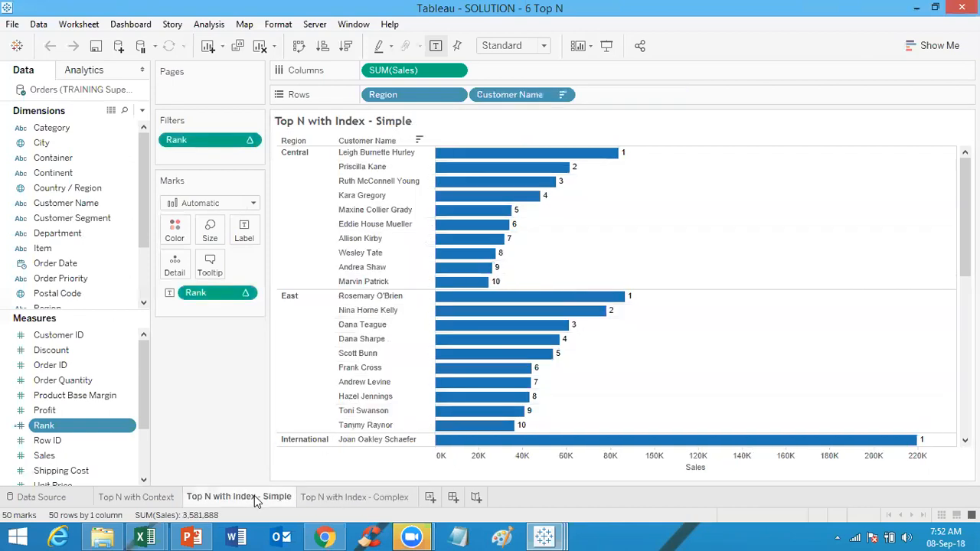
pyautogui.click(152, 497)
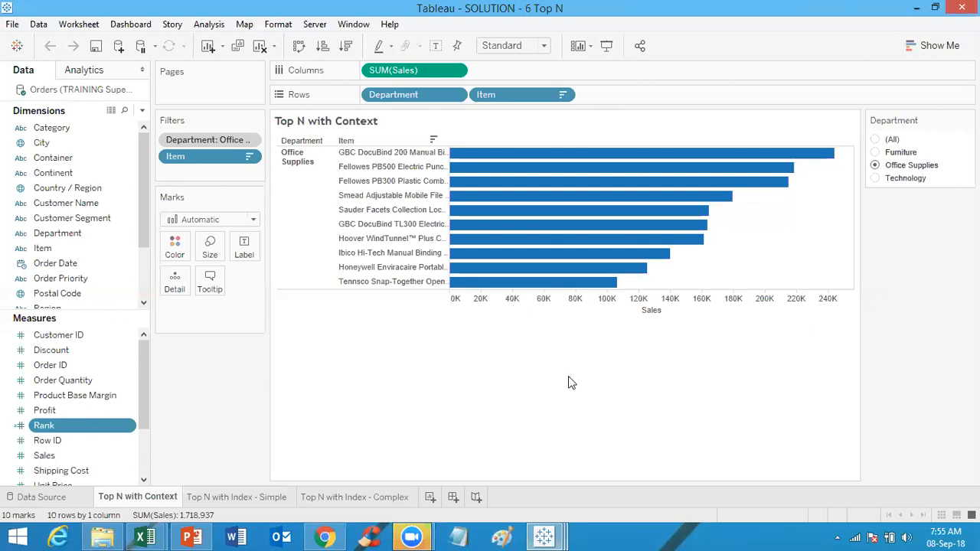
pyautogui.click(352, 2)
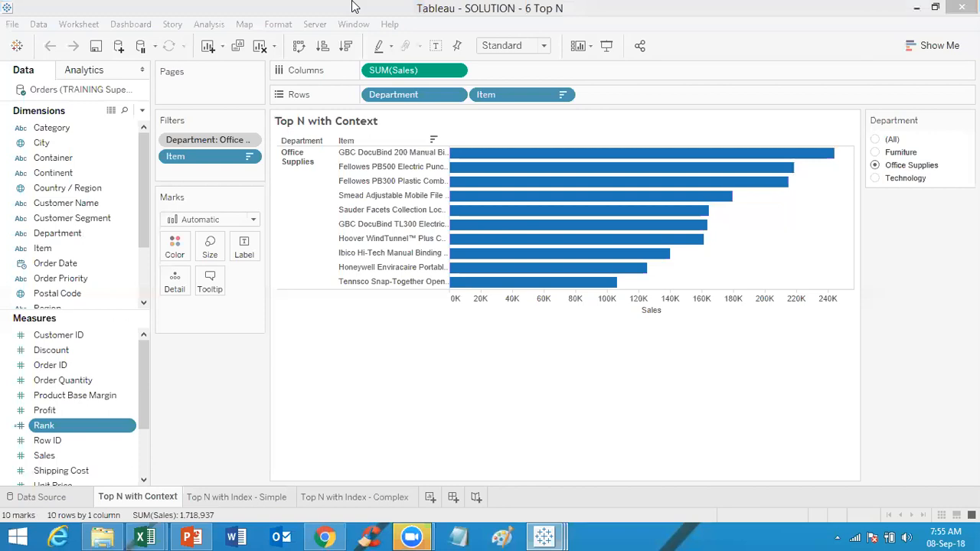